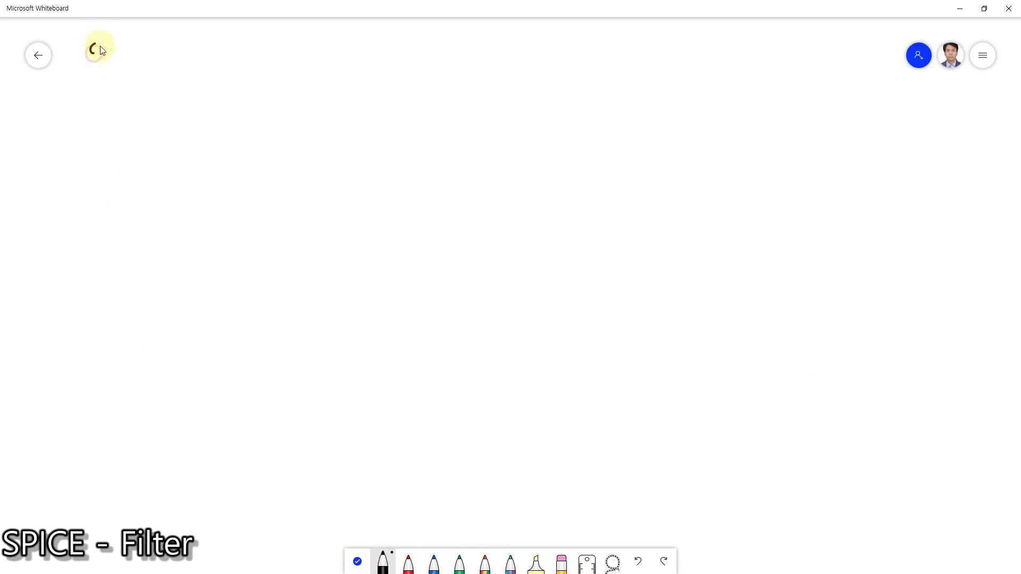
# Step: Handwrite the bulleted heading "필터 구성소자 : C, L" in black at the top of the board
pyautogui.moveTo(101, 50); pyautogui.dragTo(142, 41)
pyautogui.moveTo(135, 44); pyautogui.dragTo(136, 60)
pyautogui.moveTo(141, 44); pyautogui.dragTo(146, 61)
pyautogui.moveTo(152, 43)
pyautogui.mouseDown()
pyautogui.moveTo(148, 83)
pyautogui.moveTo(164, 65)
pyautogui.moveTo(189, 71)
pyautogui.moveTo(250, 45)
pyautogui.moveTo(250, 69)
pyautogui.moveTo(312, 85)
pyautogui.moveTo(342, 64)
pyautogui.moveTo(383, 71)
pyautogui.moveTo(383, 85)
pyautogui.mouseUp()
pyautogui.click(201, 52)
pyautogui.moveTo(414, 39); pyautogui.dragTo(433, 71)
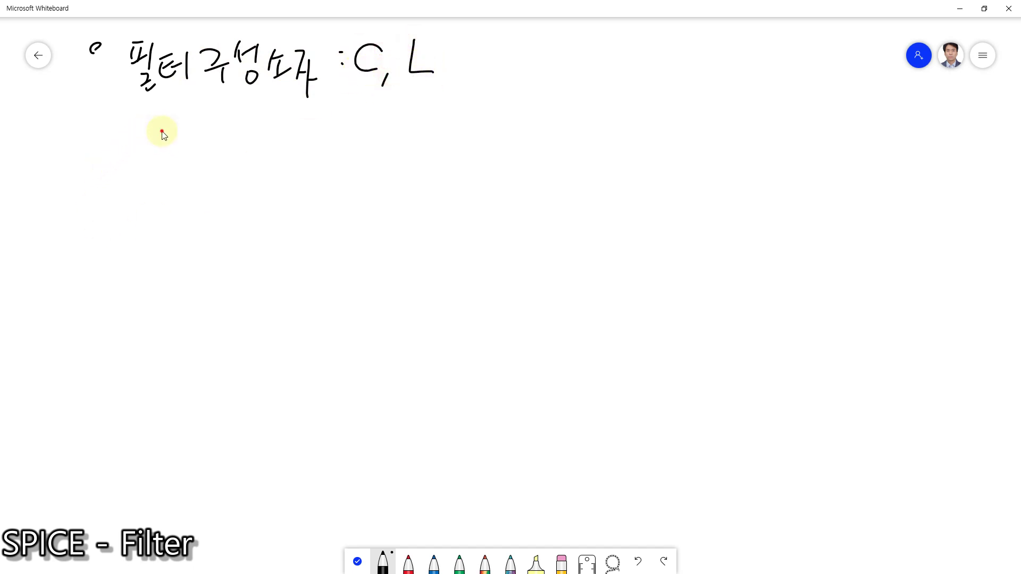
# Step: Draw a curly brace below the heading and write the entries "C :" and "L :" inside it
pyautogui.moveTo(163, 131); pyautogui.dragTo(153, 217)
pyautogui.moveTo(202, 127); pyautogui.dragTo(203, 158)
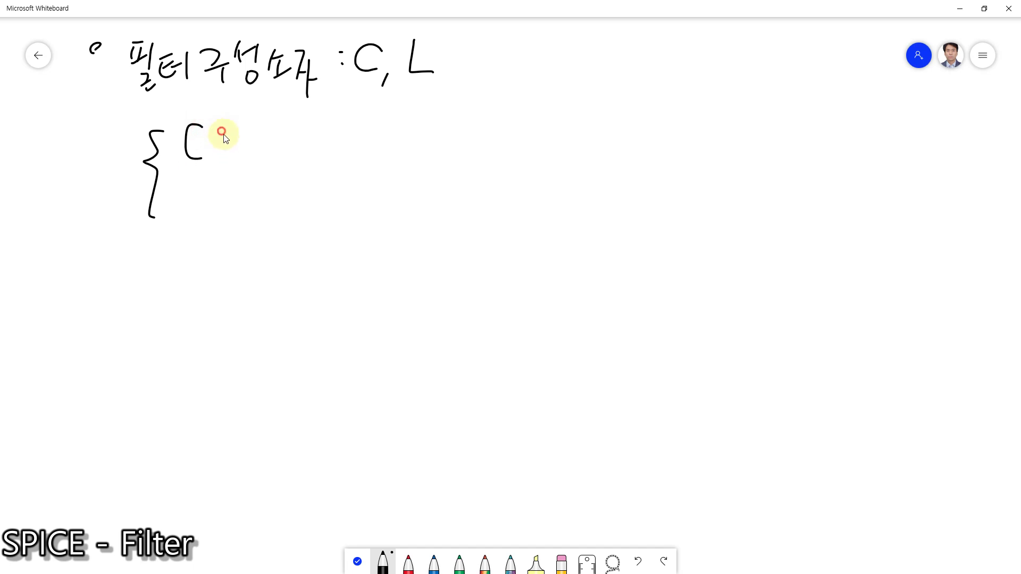
pyautogui.click(222, 131)
pyautogui.click(222, 148)
pyautogui.moveTo(197, 194); pyautogui.dragTo(219, 224)
pyautogui.click(233, 203)
pyautogui.click(235, 220)
# Step: Write "배터리 → 필터" beside C and "전자석 → 필터" beside L
pyautogui.moveTo(239, 123)
pyautogui.mouseDown()
pyautogui.moveTo(240, 141)
pyautogui.moveTo(281, 137)
pyautogui.moveTo(299, 120)
pyautogui.moveTo(317, 137)
pyautogui.moveTo(353, 126)
pyautogui.moveTo(362, 143)
pyautogui.mouseUp()
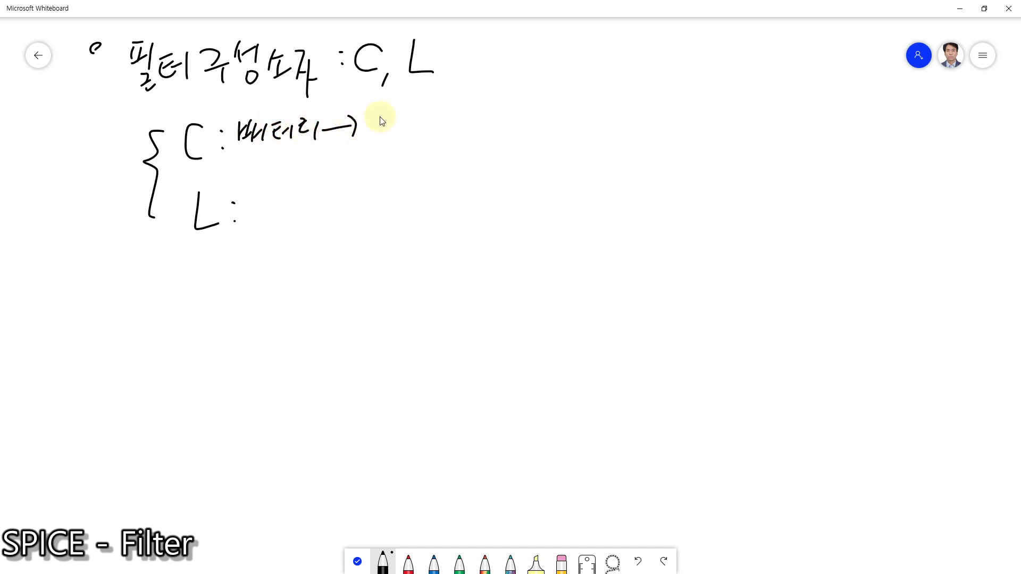
pyautogui.moveTo(397, 114)
pyautogui.mouseDown()
pyautogui.moveTo(405, 141)
pyautogui.moveTo(425, 136)
pyautogui.mouseUp()
pyautogui.moveTo(244, 198)
pyautogui.mouseDown()
pyautogui.moveTo(258, 223)
pyautogui.moveTo(303, 201)
pyautogui.moveTo(349, 219)
pyautogui.moveTo(406, 218)
pyautogui.moveTo(415, 203)
pyautogui.moveTo(425, 218)
pyautogui.mouseUp()
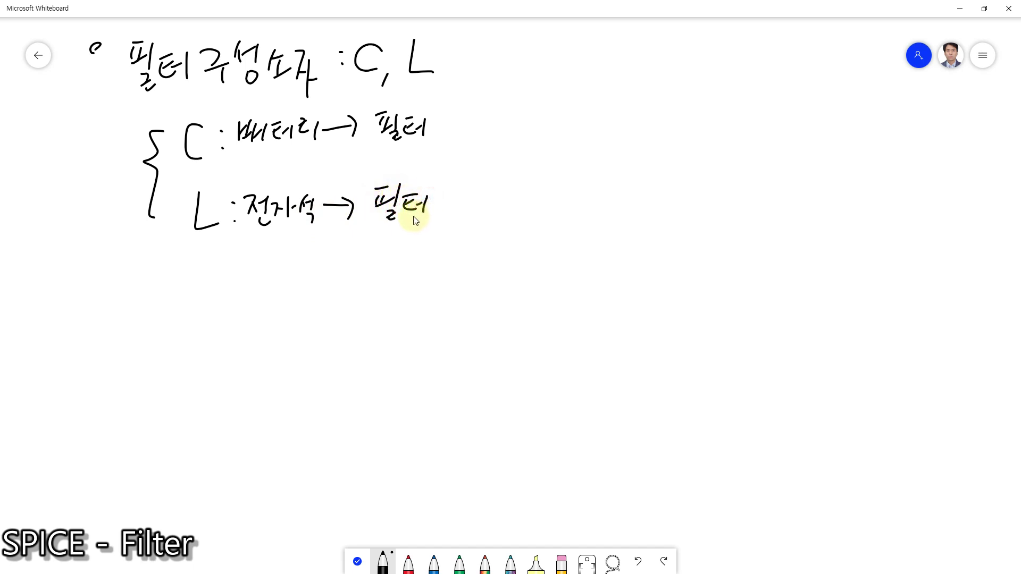
# Step: Write "LPF" and "HPF" after the word 필터 on both the C line and the L line
pyautogui.moveTo(453, 92)
pyautogui.mouseDown()
pyautogui.moveTo(450, 114)
pyautogui.moveTo(469, 107)
pyautogui.mouseUp()
pyautogui.moveTo(472, 116)
pyautogui.mouseDown()
pyautogui.moveTo(482, 98)
pyautogui.moveTo(492, 113)
pyautogui.mouseUp()
pyautogui.moveTo(460, 124)
pyautogui.mouseDown()
pyautogui.moveTo(458, 142)
pyautogui.moveTo(472, 130)
pyautogui.mouseUp()
pyautogui.moveTo(474, 121)
pyautogui.mouseDown()
pyautogui.moveTo(478, 141)
pyautogui.moveTo(489, 132)
pyautogui.mouseUp()
pyautogui.moveTo(493, 122)
pyautogui.mouseDown()
pyautogui.moveTo(491, 141)
pyautogui.moveTo(506, 129)
pyautogui.moveTo(504, 143)
pyautogui.mouseUp()
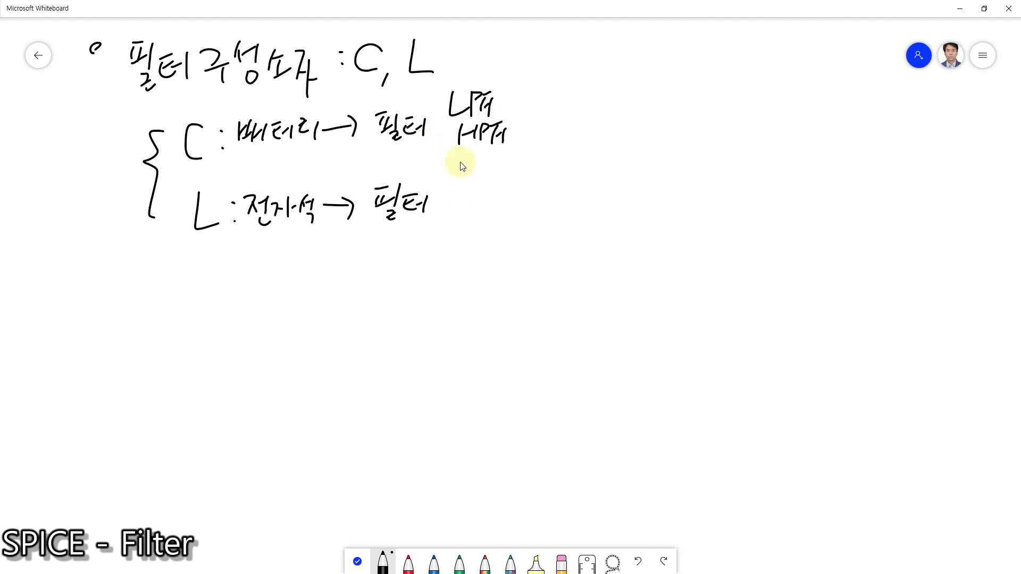
pyautogui.moveTo(456, 172); pyautogui.dragTo(473, 180)
pyautogui.moveTo(478, 187)
pyautogui.mouseDown()
pyautogui.moveTo(482, 166)
pyautogui.moveTo(488, 176)
pyautogui.moveTo(506, 167)
pyautogui.mouseUp()
pyautogui.moveTo(500, 169)
pyautogui.mouseDown()
pyautogui.moveTo(503, 188)
pyautogui.moveTo(460, 214)
pyautogui.moveTo(506, 184)
pyautogui.mouseUp()
pyautogui.moveTo(498, 201); pyautogui.dragTo(493, 223)
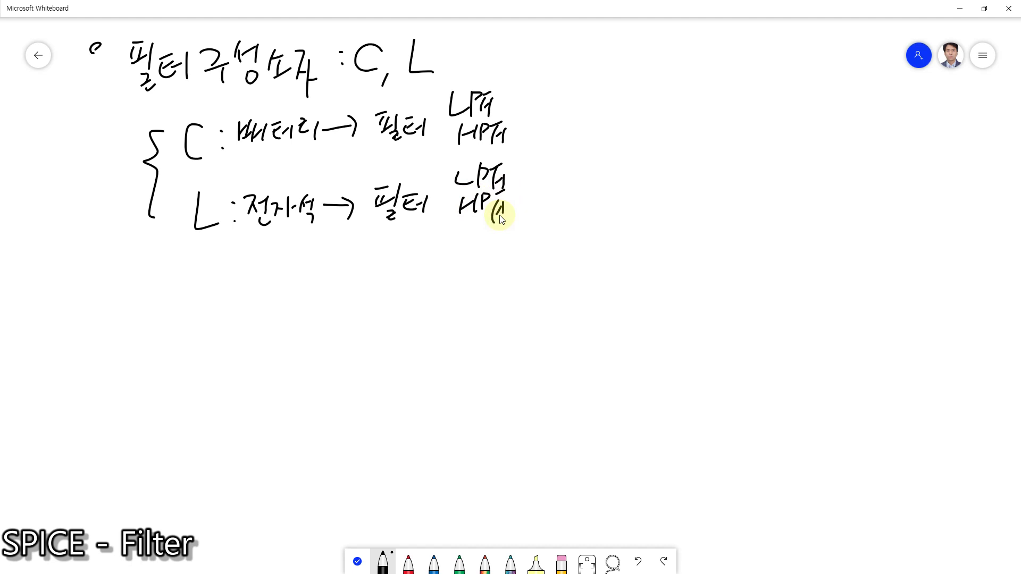
# Step: Sketch an ideal low-pass response on a frequency axis labelled f, hatch its passband and label it "LPF"
pyautogui.moveTo(539, 118); pyautogui.dragTo(673, 114)
pyautogui.moveTo(553, 63)
pyautogui.mouseDown()
pyautogui.moveTo(599, 118)
pyautogui.moveTo(640, 114)
pyautogui.moveTo(544, 89)
pyautogui.mouseUp()
pyautogui.moveTo(566, 65)
pyautogui.mouseDown()
pyautogui.moveTo(554, 97)
pyautogui.moveTo(573, 109)
pyautogui.mouseUp()
pyautogui.moveTo(599, 96); pyautogui.dragTo(593, 112)
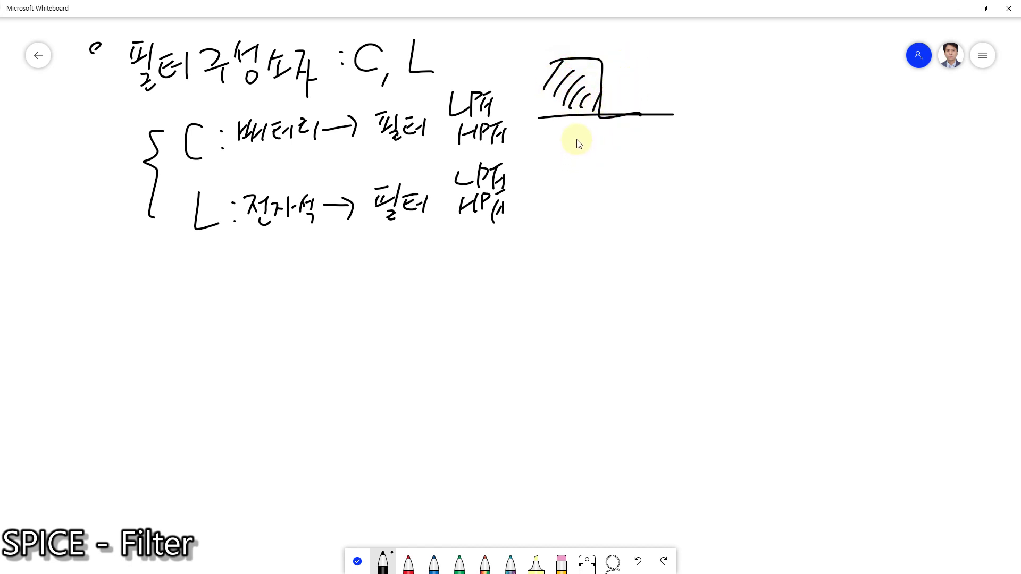
pyautogui.moveTo(578, 137); pyautogui.dragTo(592, 171)
pyautogui.moveTo(592, 145); pyautogui.dragTo(605, 163)
pyautogui.moveTo(613, 141); pyautogui.dragTo(620, 140)
pyautogui.moveTo(669, 106)
pyautogui.mouseDown()
pyautogui.moveTo(684, 152)
pyautogui.moveTo(706, 139)
pyautogui.mouseUp()
# Step: Sketch an ideal high-pass response beside the LPF graph, with an f axis, a hatched passband and the label "HPF"
pyautogui.moveTo(763, 119); pyautogui.dragTo(850, 119)
pyautogui.moveTo(841, 110)
pyautogui.mouseDown()
pyautogui.moveTo(841, 128)
pyautogui.moveTo(871, 150)
pyautogui.moveTo(887, 131)
pyautogui.mouseUp()
pyautogui.moveTo(751, 115)
pyautogui.mouseDown()
pyautogui.moveTo(803, 50)
pyautogui.moveTo(889, 56)
pyautogui.moveTo(804, 84)
pyautogui.mouseUp()
pyautogui.moveTo(848, 65)
pyautogui.mouseDown()
pyautogui.moveTo(824, 86)
pyautogui.moveTo(828, 101)
pyautogui.mouseUp()
pyautogui.moveTo(864, 77)
pyautogui.mouseDown()
pyautogui.moveTo(851, 95)
pyautogui.moveTo(866, 98)
pyautogui.mouseUp()
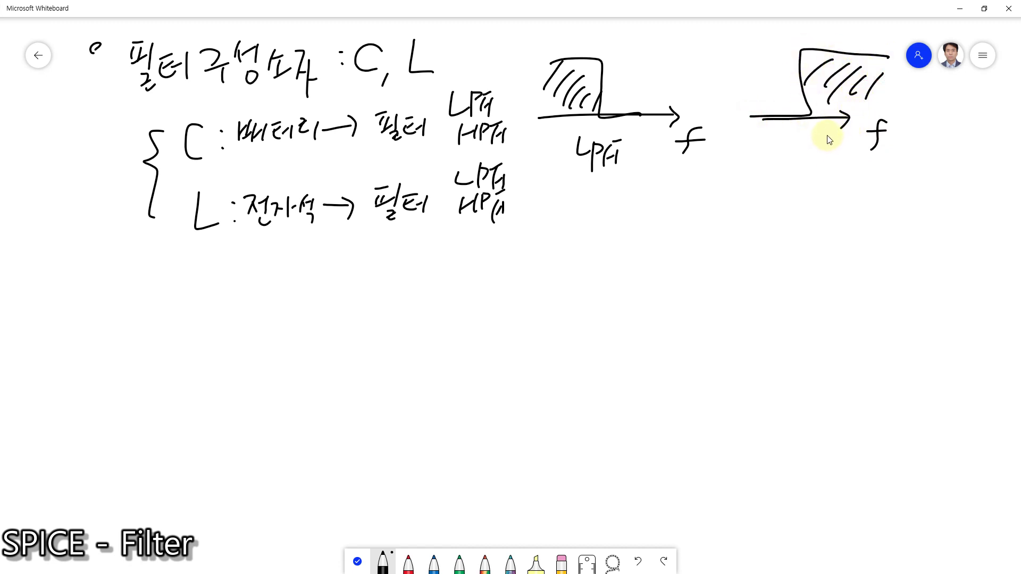
pyautogui.moveTo(811, 141); pyautogui.dragTo(803, 178)
pyautogui.moveTo(806, 159)
pyautogui.mouseDown()
pyautogui.moveTo(822, 155)
pyautogui.moveTo(827, 177)
pyautogui.moveTo(850, 149)
pyautogui.mouseUp()
pyautogui.moveTo(840, 155); pyautogui.dragTo(838, 180)
pyautogui.moveTo(850, 154); pyautogui.dragTo(844, 176)
# Step: Write "passband" in red above both response graphs and "stop band" beside the LPF passband
pyautogui.click(409, 561)
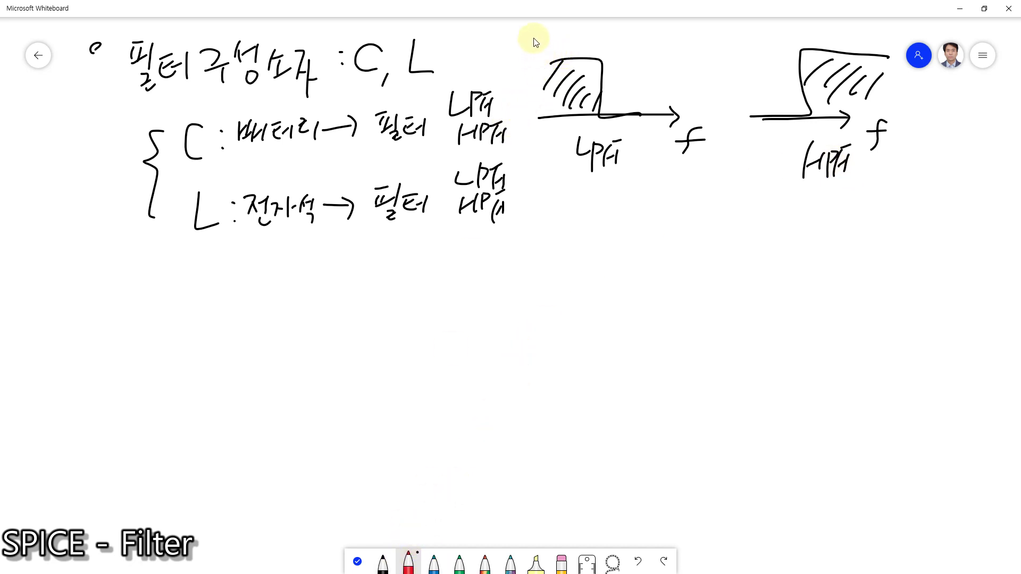
pyautogui.moveTo(534, 36)
pyautogui.mouseDown()
pyautogui.moveTo(527, 65)
pyautogui.moveTo(584, 36)
pyautogui.moveTo(627, 43)
pyautogui.mouseUp()
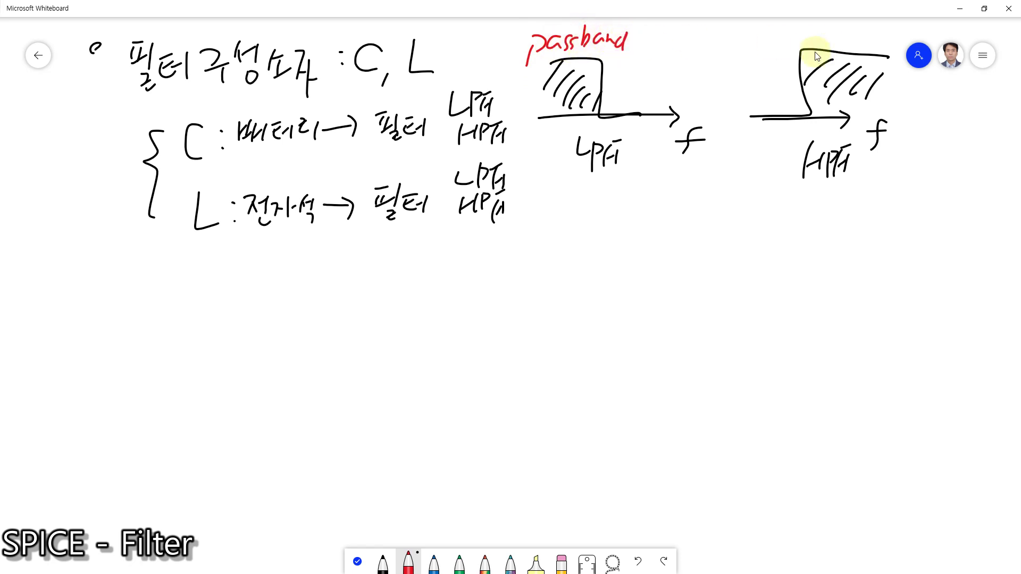
pyautogui.moveTo(812, 38)
pyautogui.mouseDown()
pyautogui.moveTo(848, 39)
pyautogui.moveTo(859, 29)
pyautogui.moveTo(868, 44)
pyautogui.moveTo(887, 42)
pyautogui.mouseUp()
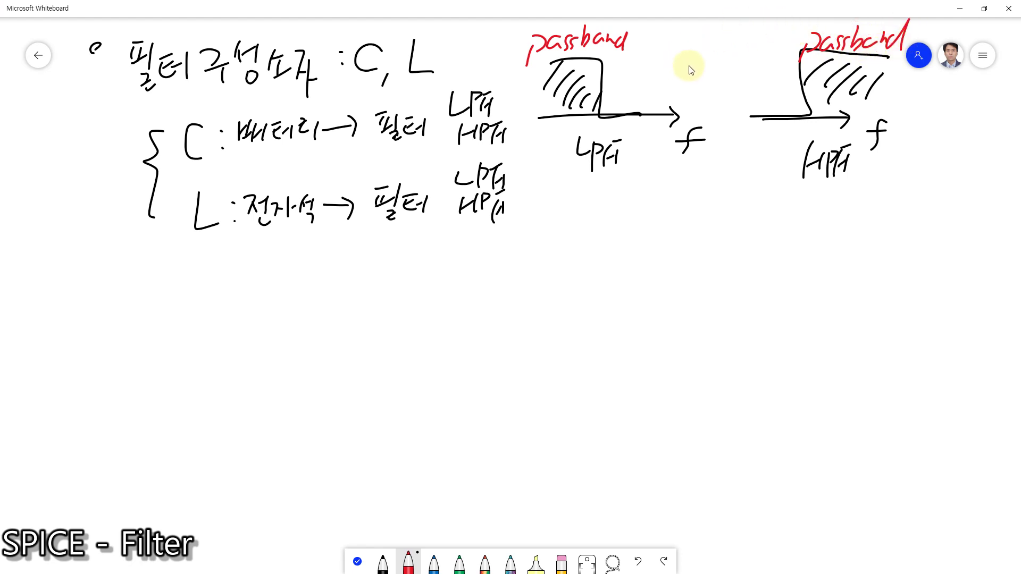
pyautogui.moveTo(631, 89)
pyautogui.mouseDown()
pyautogui.moveTo(628, 104)
pyautogui.moveTo(644, 90)
pyautogui.moveTo(713, 97)
pyautogui.moveTo(716, 81)
pyautogui.mouseUp()
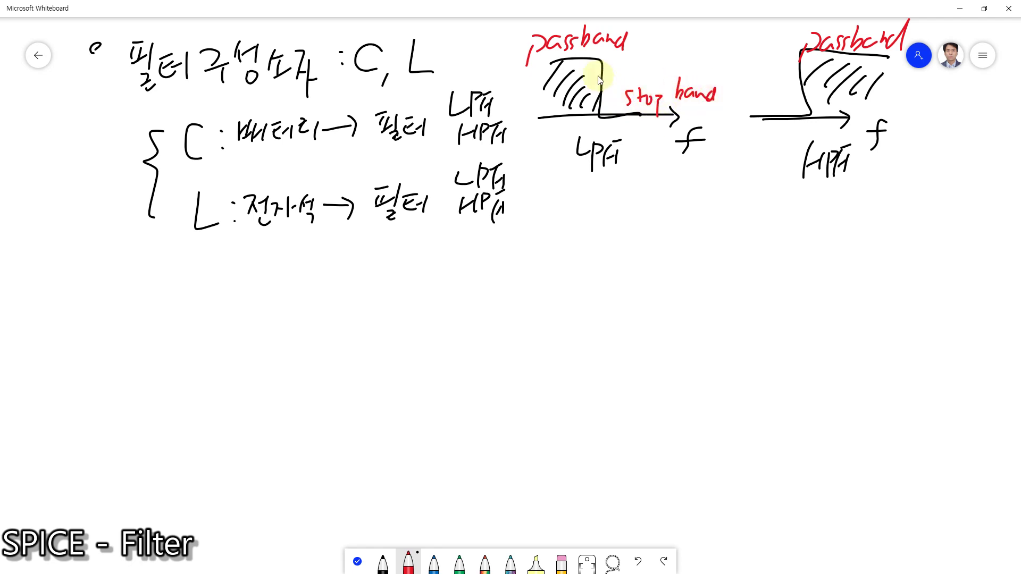
# Step: Mark the LPF graph's falling edge in red and draw an arrow from it to the note "차단주파수 Cutoff frequency"
pyautogui.moveTo(601, 60)
pyautogui.mouseDown()
pyautogui.moveTo(602, 117)
pyautogui.moveTo(572, 216)
pyautogui.mouseUp()
pyautogui.moveTo(565, 203)
pyautogui.mouseDown()
pyautogui.moveTo(602, 206)
pyautogui.moveTo(609, 221)
pyautogui.mouseUp()
pyautogui.moveTo(611, 210)
pyautogui.mouseDown()
pyautogui.moveTo(704, 201)
pyautogui.moveTo(700, 216)
pyautogui.moveTo(769, 215)
pyautogui.mouseUp()
pyautogui.moveTo(761, 201); pyautogui.dragTo(777, 201)
pyautogui.moveTo(781, 203); pyautogui.dragTo(790, 228)
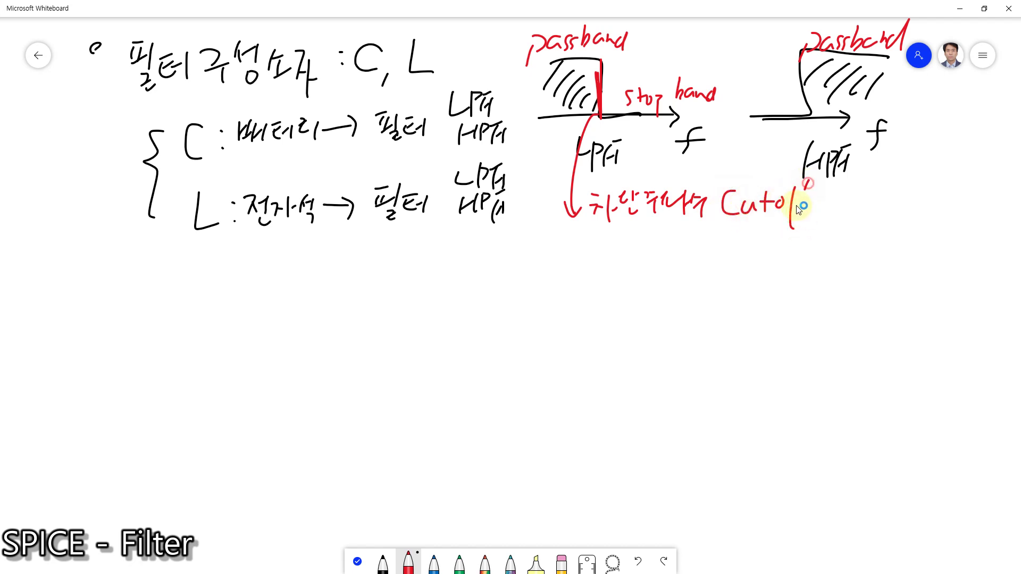
pyautogui.moveTo(811, 181); pyautogui.dragTo(803, 217)
pyautogui.moveTo(786, 202)
pyautogui.mouseDown()
pyautogui.moveTo(845, 195)
pyautogui.moveTo(873, 225)
pyautogui.moveTo(878, 197)
pyautogui.moveTo(912, 200)
pyautogui.moveTo(921, 256)
pyautogui.mouseUp()
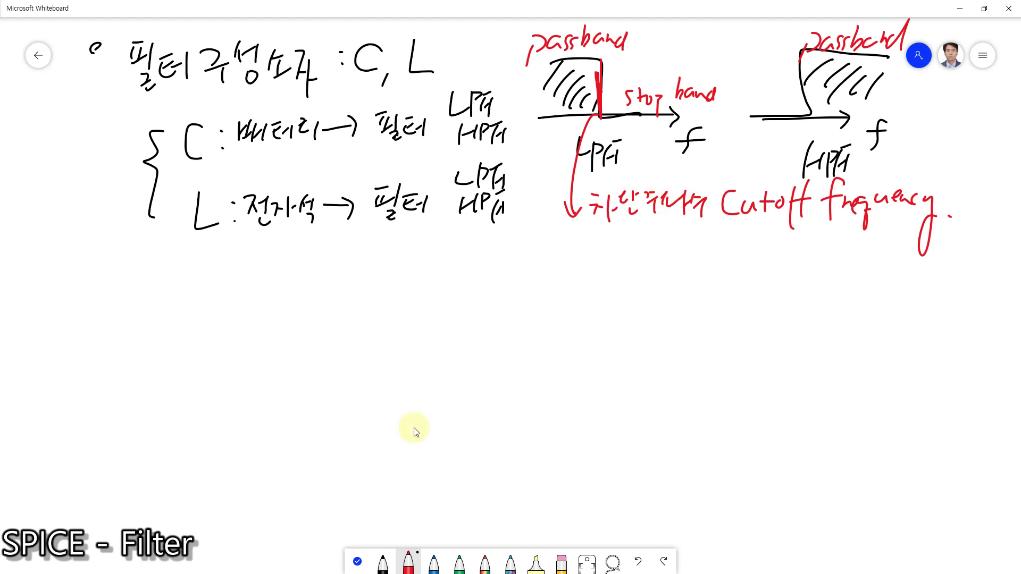
# Step: Draw a black circuit below the notes with a grounded AC source, a series resistor and a grounded load resistor
pyautogui.click(383, 563)
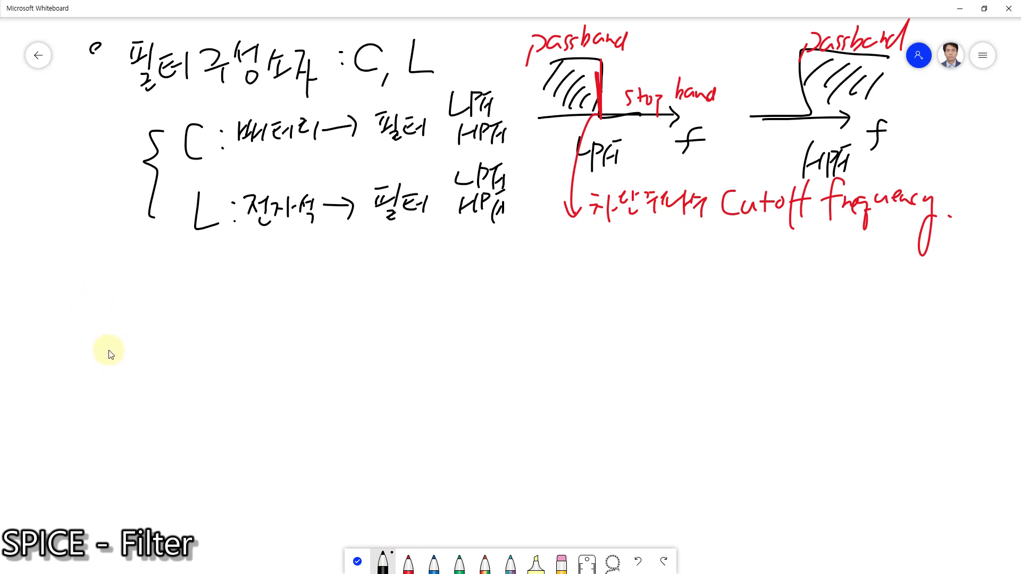
pyautogui.moveTo(106, 368)
pyautogui.mouseDown()
pyautogui.moveTo(126, 356)
pyautogui.moveTo(113, 338)
pyautogui.mouseUp()
pyautogui.moveTo(96, 289)
pyautogui.mouseDown()
pyautogui.moveTo(95, 306)
pyautogui.moveTo(169, 268)
pyautogui.moveTo(174, 278)
pyautogui.moveTo(242, 276)
pyautogui.moveTo(294, 326)
pyautogui.moveTo(304, 393)
pyautogui.mouseUp()
pyautogui.moveTo(106, 373)
pyautogui.mouseDown()
pyautogui.moveTo(106, 387)
pyautogui.moveTo(122, 392)
pyautogui.mouseUp()
pyautogui.moveTo(104, 400); pyautogui.dragTo(112, 411)
pyautogui.moveTo(115, 402); pyautogui.dragTo(116, 410)
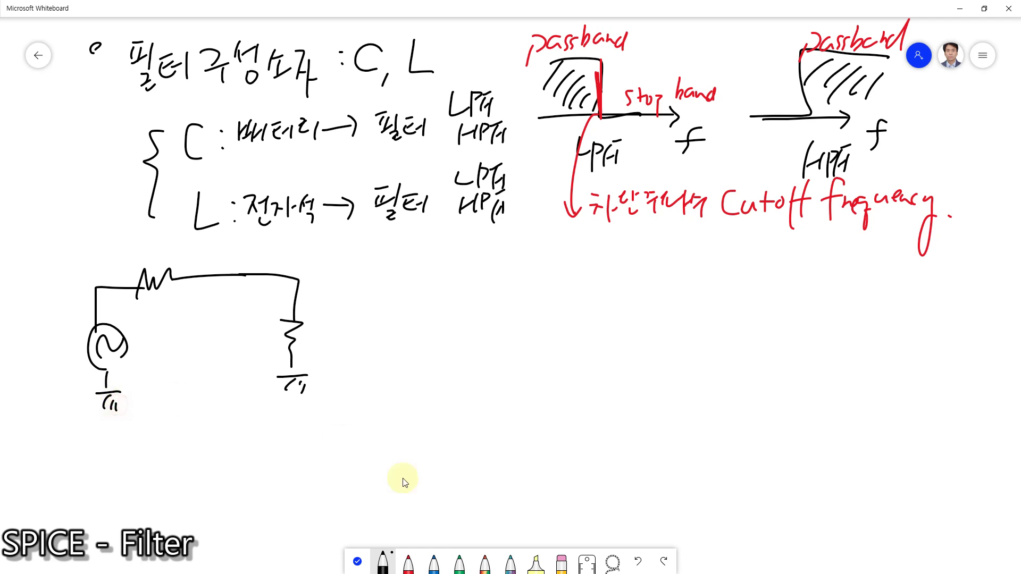
# Step: Add a red shunt capacitor to ground before the circuit's load resistor and label the circuit "LPF"
pyautogui.click(409, 563)
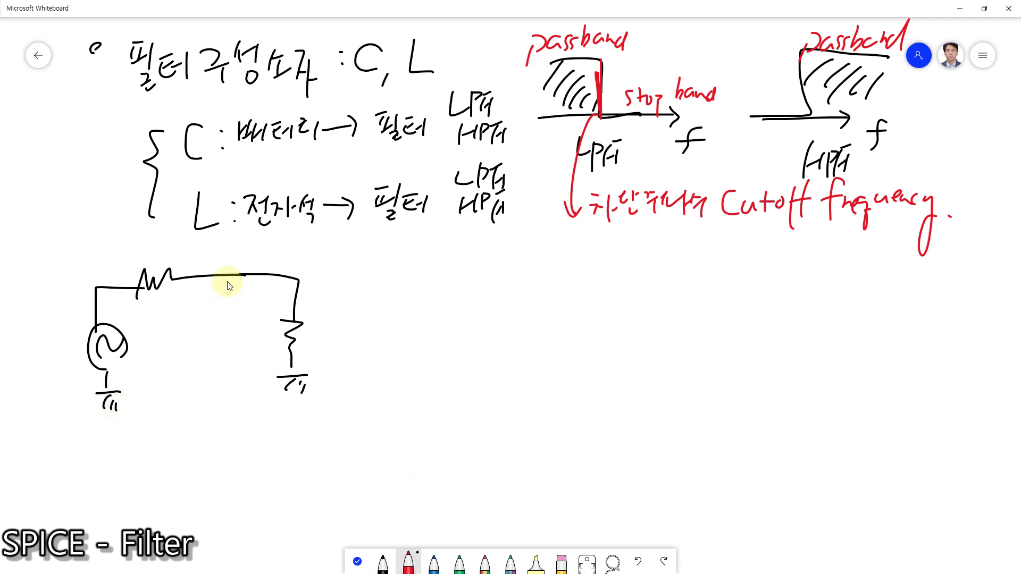
pyautogui.moveTo(229, 282)
pyautogui.mouseDown()
pyautogui.moveTo(229, 320)
pyautogui.moveTo(250, 321)
pyautogui.mouseUp()
pyautogui.moveTo(219, 337)
pyautogui.mouseDown()
pyautogui.moveTo(251, 333)
pyautogui.moveTo(241, 374)
pyautogui.moveTo(254, 375)
pyautogui.mouseUp()
pyautogui.moveTo(237, 389)
pyautogui.mouseDown()
pyautogui.moveTo(246, 381)
pyautogui.moveTo(245, 392)
pyautogui.mouseUp()
pyautogui.moveTo(258, 384); pyautogui.dragTo(255, 394)
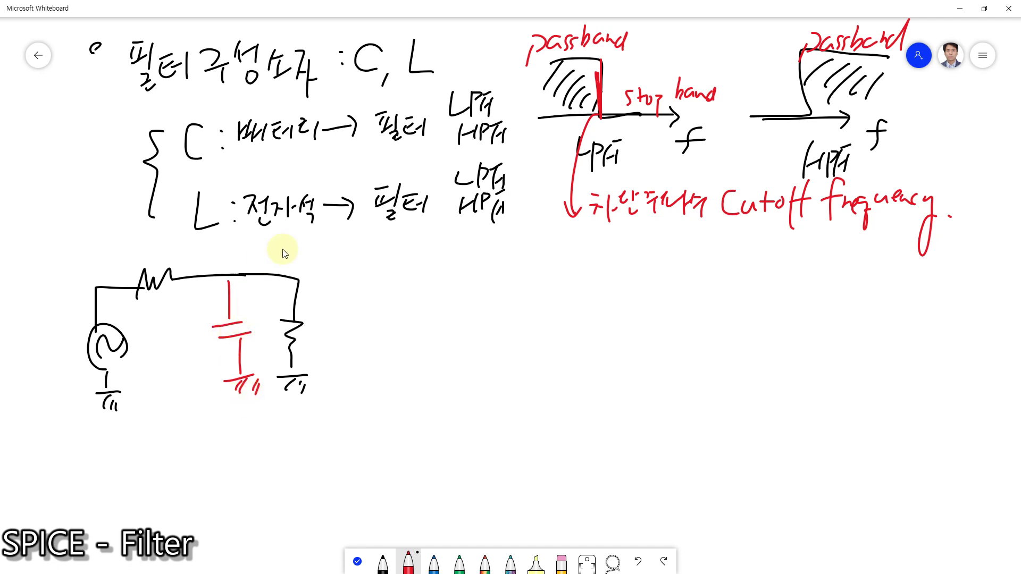
pyautogui.moveTo(288, 243)
pyautogui.mouseDown()
pyautogui.moveTo(314, 261)
pyautogui.moveTo(324, 249)
pyautogui.mouseUp()
pyautogui.moveTo(322, 244); pyautogui.dragTo(336, 240)
pyautogui.moveTo(325, 255); pyautogui.dragTo(327, 261)
# Step: Draw a second black circuit beside the first with a grounded AC source, a series resistor and a grounded load resistor
pyautogui.click(381, 563)
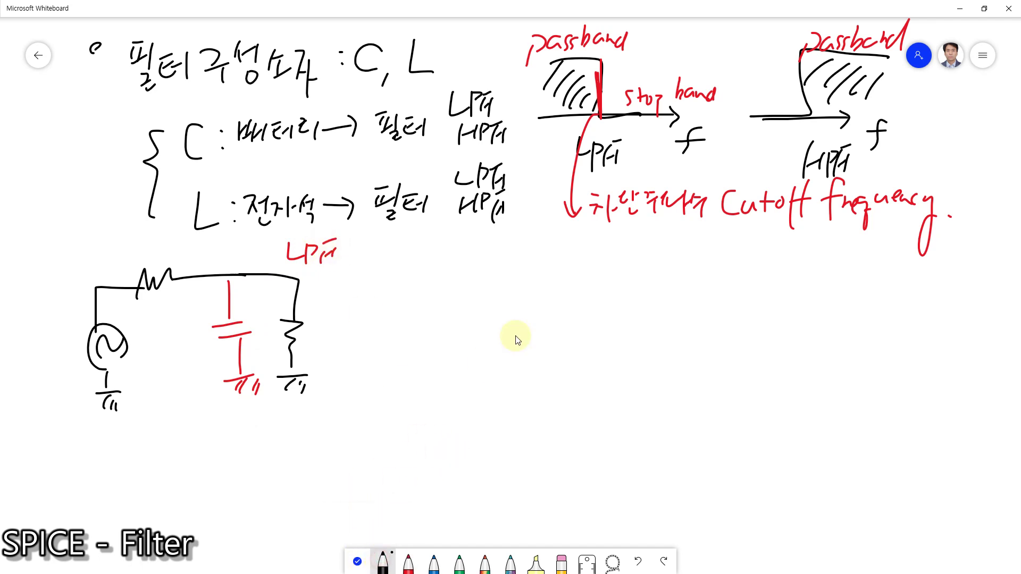
pyautogui.moveTo(443, 348)
pyautogui.mouseDown()
pyautogui.moveTo(438, 326)
pyautogui.moveTo(451, 348)
pyautogui.mouseUp()
pyautogui.moveTo(435, 347); pyautogui.dragTo(452, 335)
pyautogui.moveTo(442, 288); pyautogui.dragTo(443, 329)
pyautogui.moveTo(438, 286); pyautogui.dragTo(571, 284)
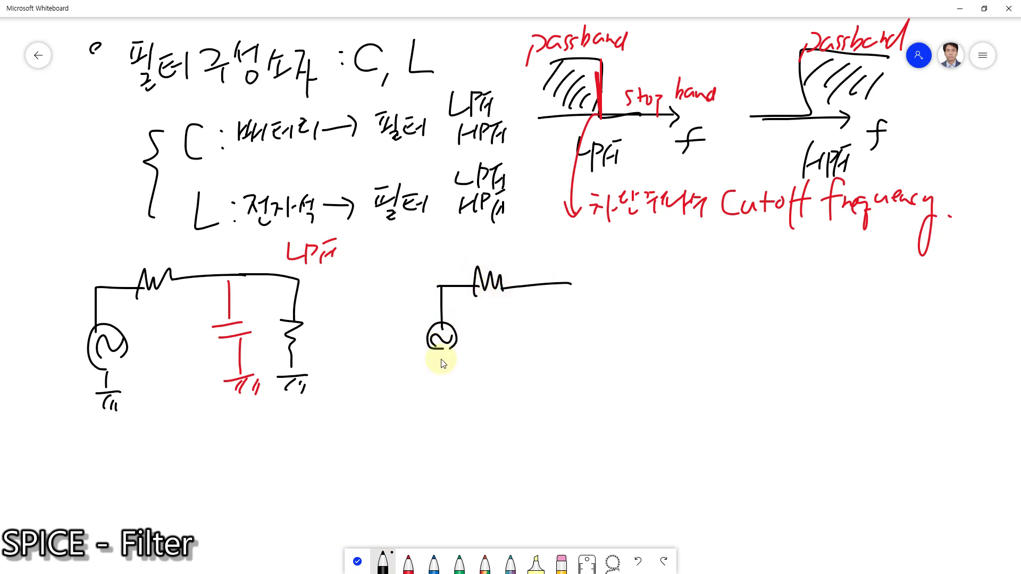
pyautogui.moveTo(443, 356); pyautogui.dragTo(443, 377)
pyautogui.moveTo(433, 380)
pyautogui.mouseDown()
pyautogui.moveTo(457, 376)
pyautogui.moveTo(443, 392)
pyautogui.mouseUp()
pyautogui.moveTo(567, 283)
pyautogui.mouseDown()
pyautogui.moveTo(616, 281)
pyautogui.moveTo(612, 319)
pyautogui.mouseUp()
pyautogui.moveTo(605, 318); pyautogui.dragTo(626, 322)
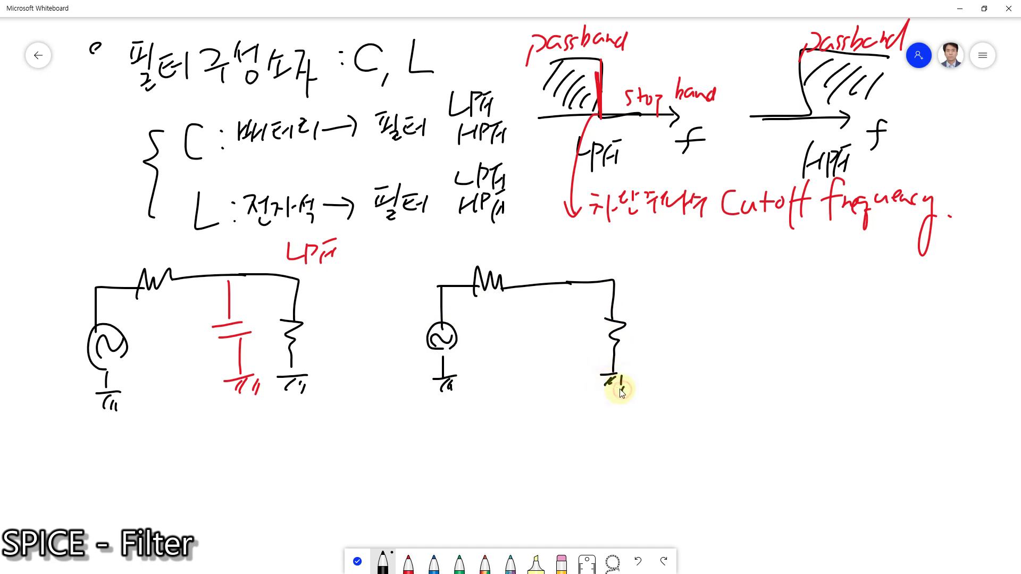
# Step: Erase a gap in the second circuit's upper wire and draw a red series capacitor in it
pyautogui.click(561, 563)
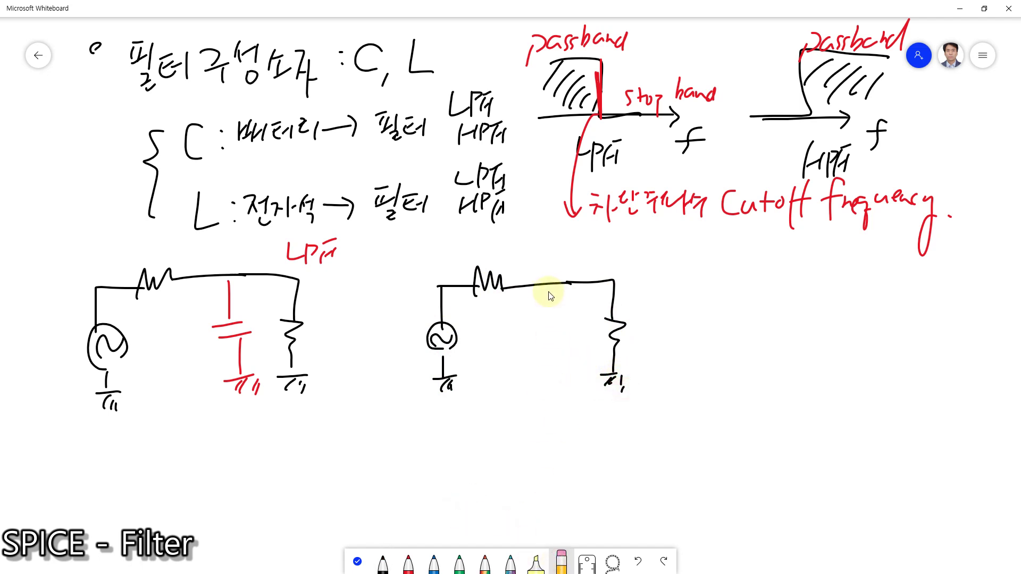
pyautogui.moveTo(550, 296)
pyautogui.mouseDown()
pyautogui.moveTo(566, 282)
pyautogui.moveTo(554, 299)
pyautogui.moveTo(562, 298)
pyautogui.mouseUp()
pyautogui.click(406, 565)
pyautogui.moveTo(562, 286); pyautogui.dragTo(580, 284)
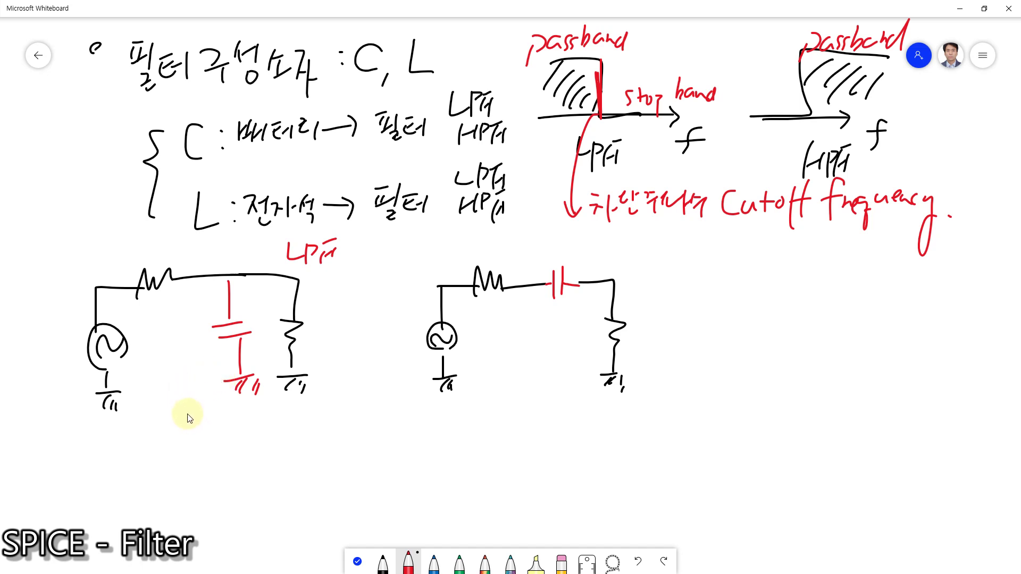
# Step: Label the first circuit "C 병렬" and the second circuit "C 직렬" in red
pyautogui.moveTo(190, 412)
pyautogui.mouseDown()
pyautogui.moveTo(180, 429)
pyautogui.moveTo(240, 414)
pyautogui.mouseUp()
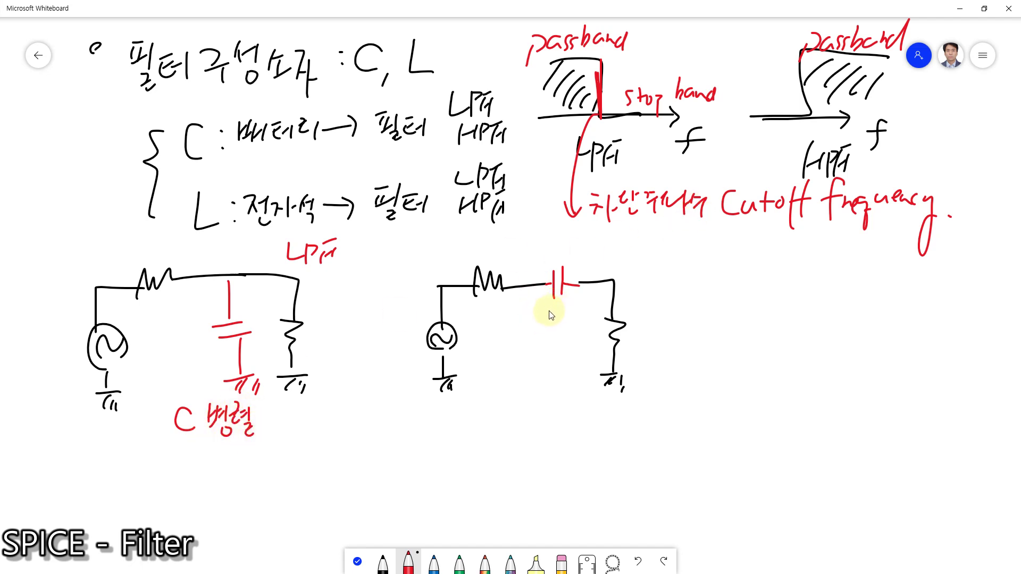
pyautogui.moveTo(573, 232)
pyautogui.mouseDown()
pyautogui.moveTo(572, 253)
pyautogui.moveTo(608, 245)
pyautogui.moveTo(607, 260)
pyautogui.moveTo(623, 242)
pyautogui.moveTo(633, 260)
pyautogui.mouseUp()
pyautogui.click(616, 229)
pyautogui.moveTo(621, 246); pyautogui.dragTo(628, 261)
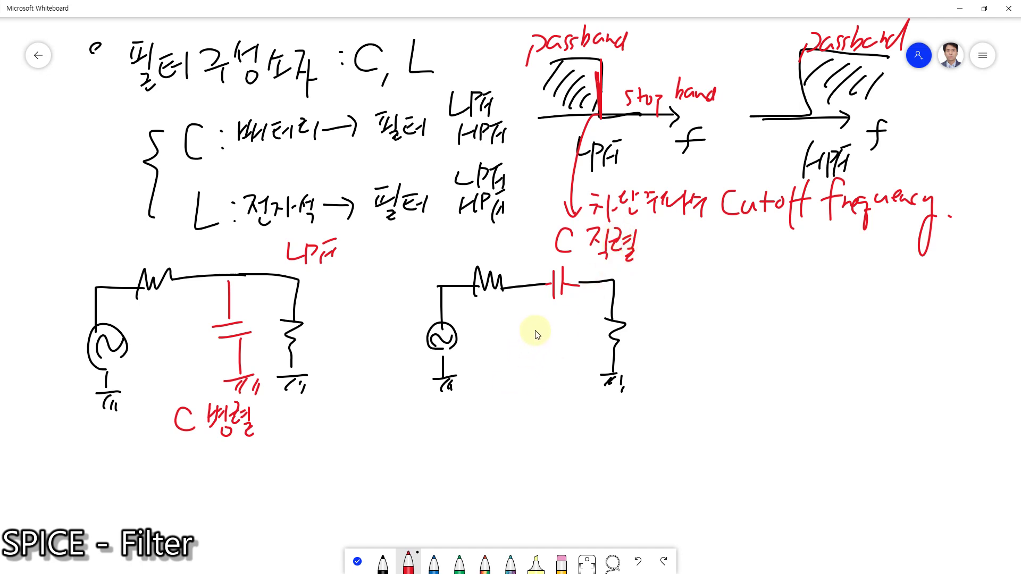
# Step: Label the second circuit "HPF" and double-underline the first circuit's "LPF" label and the word "직렬"
pyautogui.moveTo(532, 333)
pyautogui.mouseDown()
pyautogui.moveTo(529, 344)
pyautogui.moveTo(565, 331)
pyautogui.moveTo(568, 345)
pyautogui.mouseUp()
pyautogui.moveTo(569, 327); pyautogui.dragTo(582, 314)
pyautogui.moveTo(306, 270); pyautogui.dragTo(331, 276)
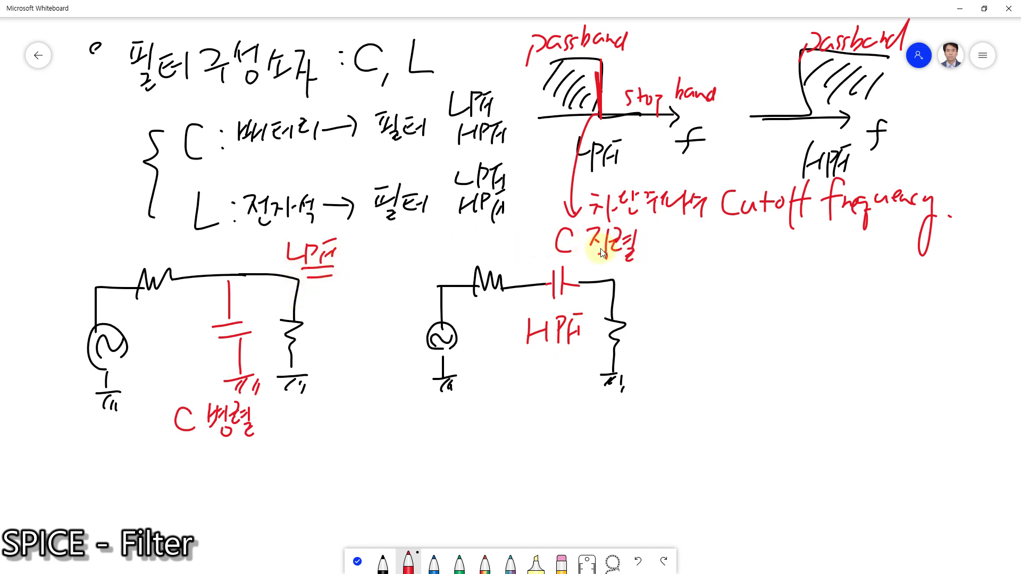
pyautogui.moveTo(593, 271); pyautogui.dragTo(635, 276)
# Step: Write "C" with a curly brace beside the circuits, the underlined word "임피던스" beneath it, and "AC저항" below that
pyautogui.moveTo(720, 263); pyautogui.dragTo(719, 291)
pyautogui.moveTo(752, 257)
pyautogui.mouseDown()
pyautogui.moveTo(744, 319)
pyautogui.moveTo(764, 344)
pyautogui.mouseUp()
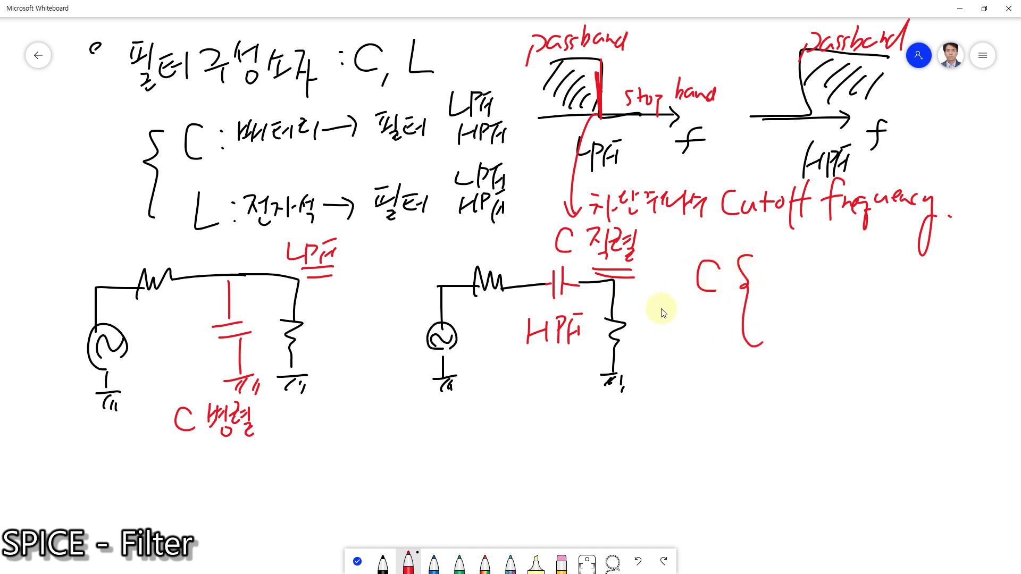
pyautogui.moveTo(661, 315)
pyautogui.mouseDown()
pyautogui.moveTo(671, 343)
pyautogui.moveTo(697, 309)
pyautogui.moveTo(709, 323)
pyautogui.moveTo(722, 311)
pyautogui.moveTo(721, 340)
pyautogui.moveTo(734, 331)
pyautogui.mouseUp()
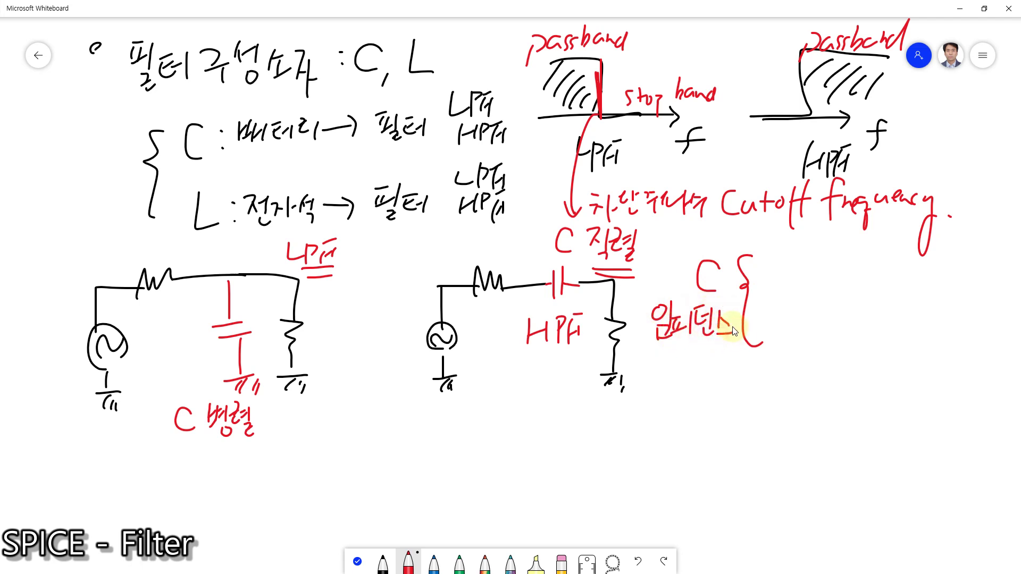
pyautogui.moveTo(654, 345); pyautogui.dragTo(727, 347)
pyautogui.moveTo(661, 384)
pyautogui.mouseDown()
pyautogui.moveTo(668, 365)
pyautogui.moveTo(679, 384)
pyautogui.mouseUp()
pyautogui.moveTo(664, 375)
pyautogui.mouseDown()
pyautogui.moveTo(721, 387)
pyautogui.moveTo(742, 363)
pyautogui.mouseUp()
pyautogui.moveTo(737, 366); pyautogui.dragTo(748, 375)
pyautogui.moveTo(748, 368); pyautogui.dragTo(748, 381)
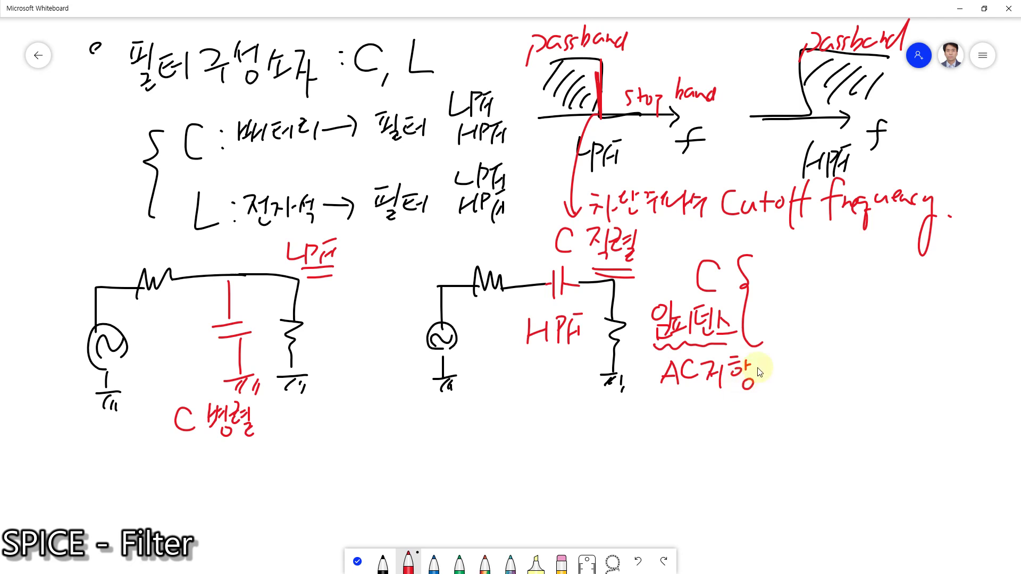
# Step: Draw a three-column table inside the C brace with the headings "DC", "f" and "f→∞"
pyautogui.moveTo(776, 279); pyautogui.dragTo(945, 262)
pyautogui.moveTo(850, 244); pyautogui.dragTo(848, 346)
pyautogui.moveTo(886, 237); pyautogui.dragTo(886, 351)
pyautogui.moveTo(787, 244); pyautogui.dragTo(785, 262)
pyautogui.moveTo(789, 243)
pyautogui.mouseDown()
pyautogui.moveTo(791, 262)
pyautogui.moveTo(820, 261)
pyautogui.mouseUp()
pyautogui.moveTo(910, 232); pyautogui.dragTo(898, 263)
pyautogui.moveTo(893, 250); pyautogui.dragTo(965, 242)
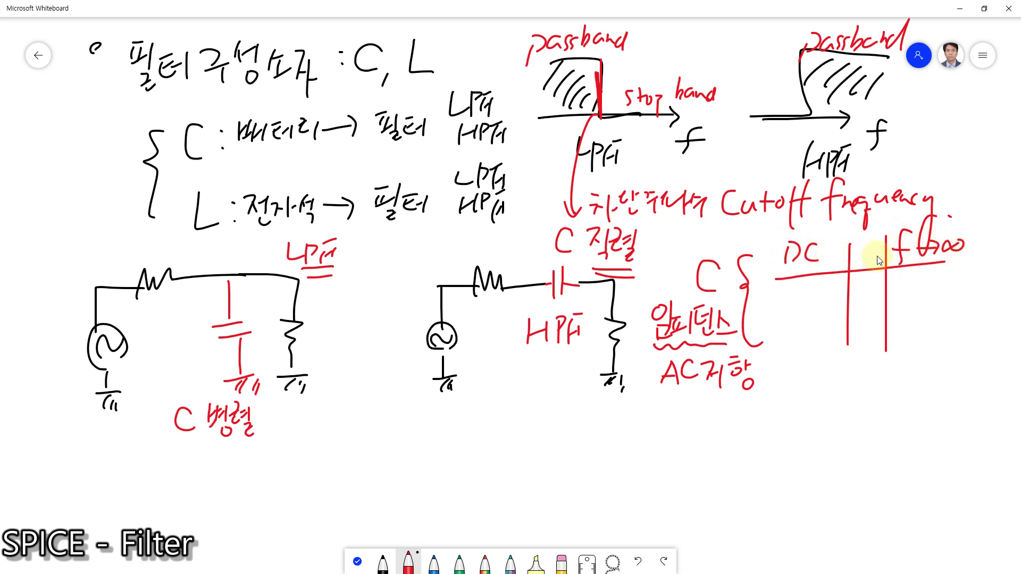
pyautogui.click(878, 238)
pyautogui.moveTo(861, 248); pyautogui.dragTo(878, 246)
# Step: Double-underline the second circuit's "HPF" label, and enter "∞ open" under DC and "0 short" under f→∞
pyautogui.moveTo(525, 364); pyautogui.dragTo(585, 369)
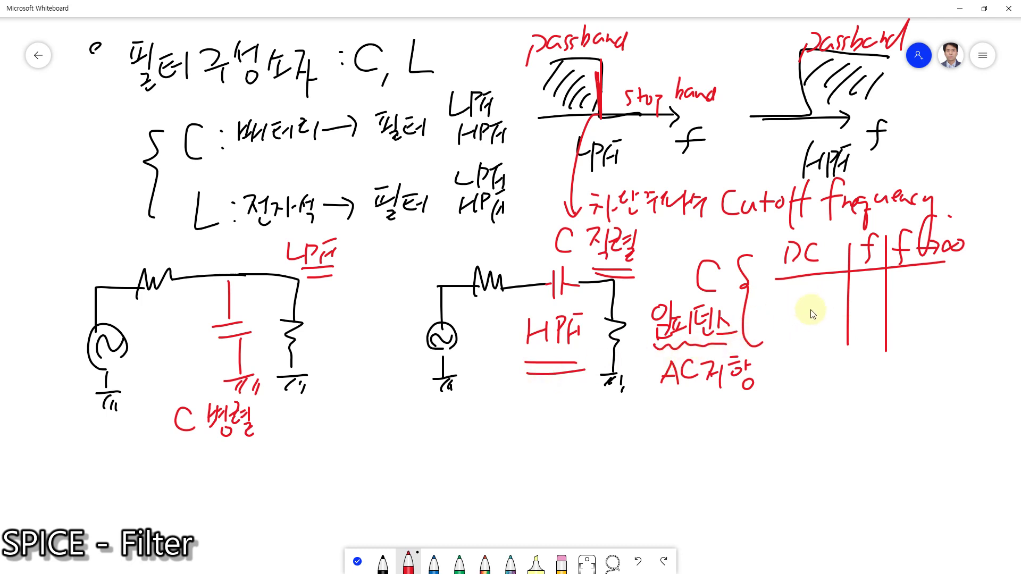
pyautogui.moveTo(787, 315)
pyautogui.mouseDown()
pyautogui.moveTo(816, 312)
pyautogui.moveTo(827, 322)
pyautogui.moveTo(809, 311)
pyautogui.mouseUp()
pyautogui.moveTo(933, 299)
pyautogui.mouseDown()
pyautogui.moveTo(924, 315)
pyautogui.moveTo(934, 299)
pyautogui.mouseUp()
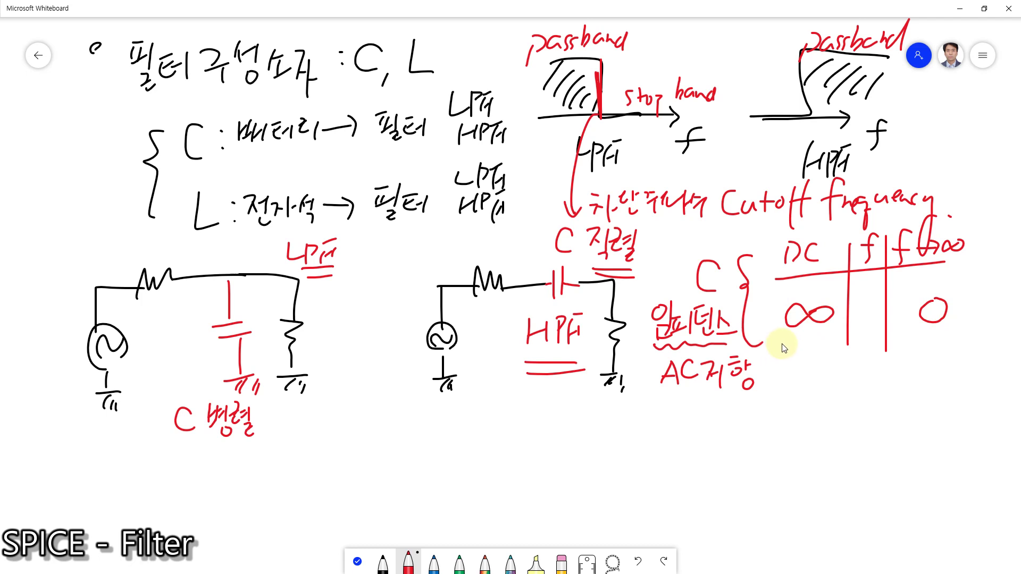
pyautogui.moveTo(784, 345)
pyautogui.mouseDown()
pyautogui.moveTo(792, 364)
pyautogui.moveTo(824, 344)
pyautogui.mouseUp()
pyautogui.moveTo(930, 336)
pyautogui.mouseDown()
pyautogui.moveTo(922, 354)
pyautogui.moveTo(968, 342)
pyautogui.moveTo(980, 353)
pyautogui.mouseUp()
pyautogui.moveTo(972, 341); pyautogui.dragTo(987, 339)
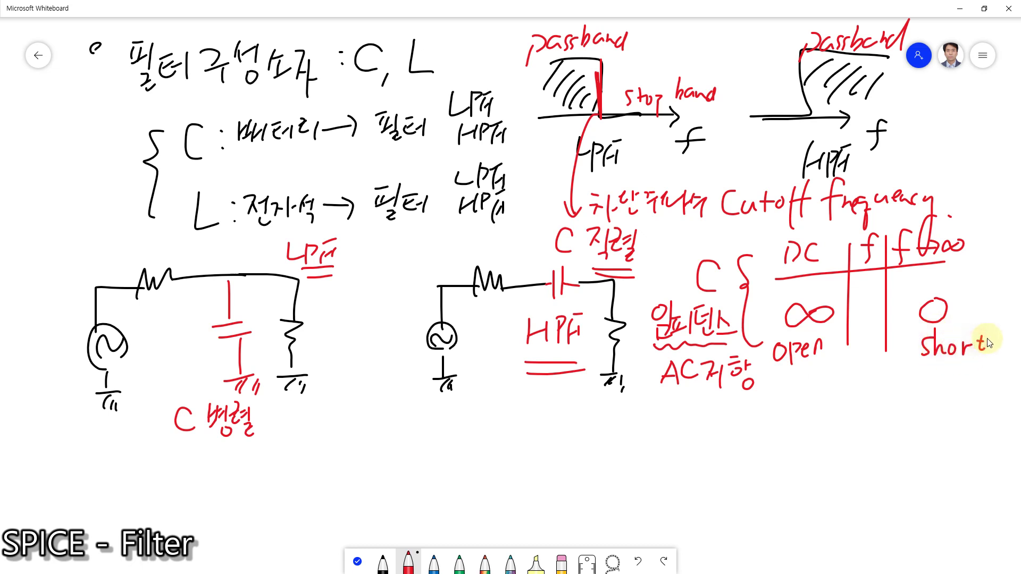
# Step: Draw an arrow down from the table's f column and write the impedance formula 1/jwC below it
pyautogui.moveTo(866, 334); pyautogui.dragTo(862, 375)
pyautogui.moveTo(856, 365); pyautogui.dragTo(860, 377)
pyautogui.moveTo(842, 414); pyautogui.dragTo(850, 413)
pyautogui.moveTo(853, 414)
pyautogui.mouseDown()
pyautogui.moveTo(843, 438)
pyautogui.moveTo(880, 419)
pyautogui.moveTo(896, 432)
pyautogui.moveTo(867, 404)
pyautogui.moveTo(899, 399)
pyautogui.mouseUp()
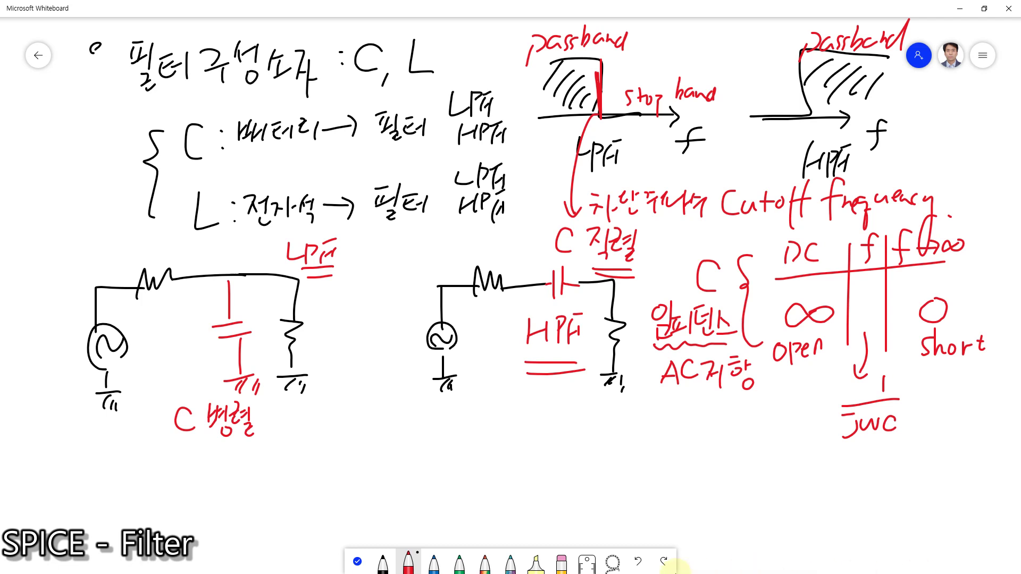
# Step: Circle "임피던스", the "DC" heading and the "∞" entry below it in blue ink
pyautogui.click(435, 561)
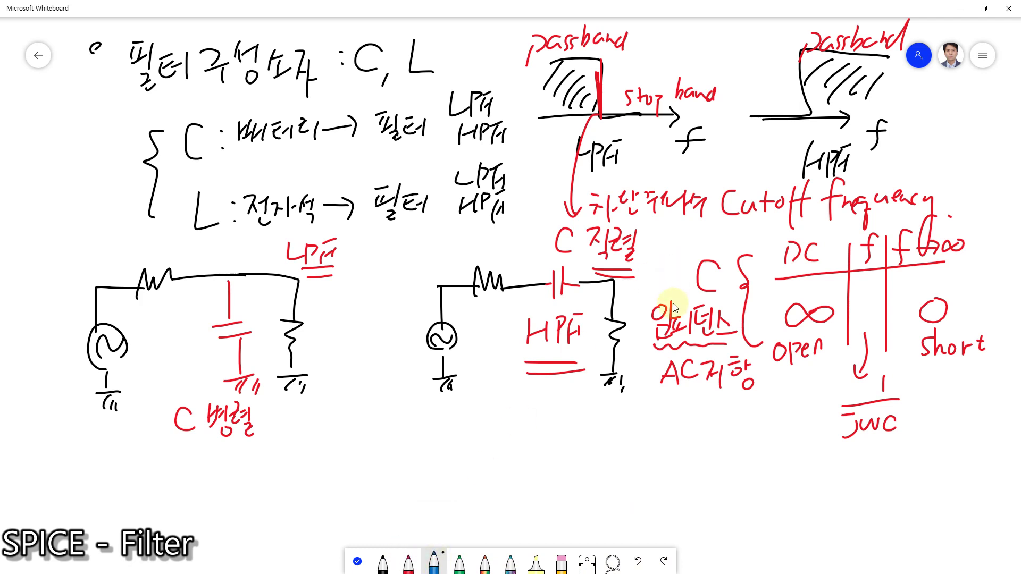
pyautogui.moveTo(732, 344)
pyautogui.mouseDown()
pyautogui.moveTo(627, 336)
pyautogui.moveTo(737, 331)
pyautogui.mouseUp()
pyautogui.moveTo(822, 291)
pyautogui.mouseDown()
pyautogui.moveTo(821, 268)
pyautogui.moveTo(777, 250)
pyautogui.moveTo(808, 325)
pyautogui.mouseUp()
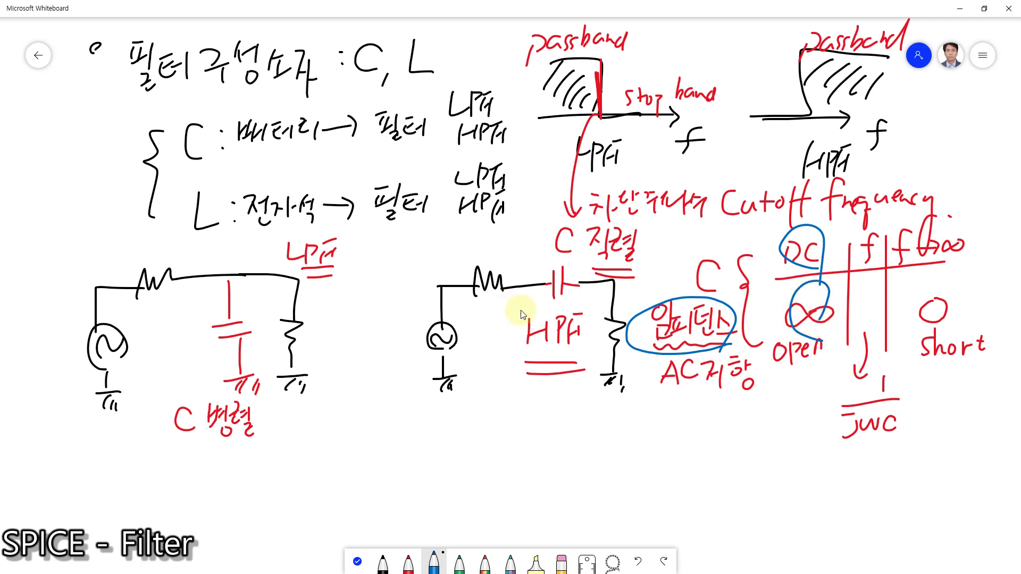
# Step: Draw a blue arrow down from the circuit's HPF label, and mark the HPF graph's low-frequency end and passband with filled dots
pyautogui.moveTo(519, 351)
pyautogui.mouseDown()
pyautogui.moveTo(499, 391)
pyautogui.moveTo(504, 382)
pyautogui.mouseUp()
pyautogui.moveTo(760, 117); pyautogui.dragTo(766, 119)
pyautogui.moveTo(856, 52); pyautogui.dragTo(862, 53)
pyautogui.moveTo(763, 126); pyautogui.dragTo(760, 123)
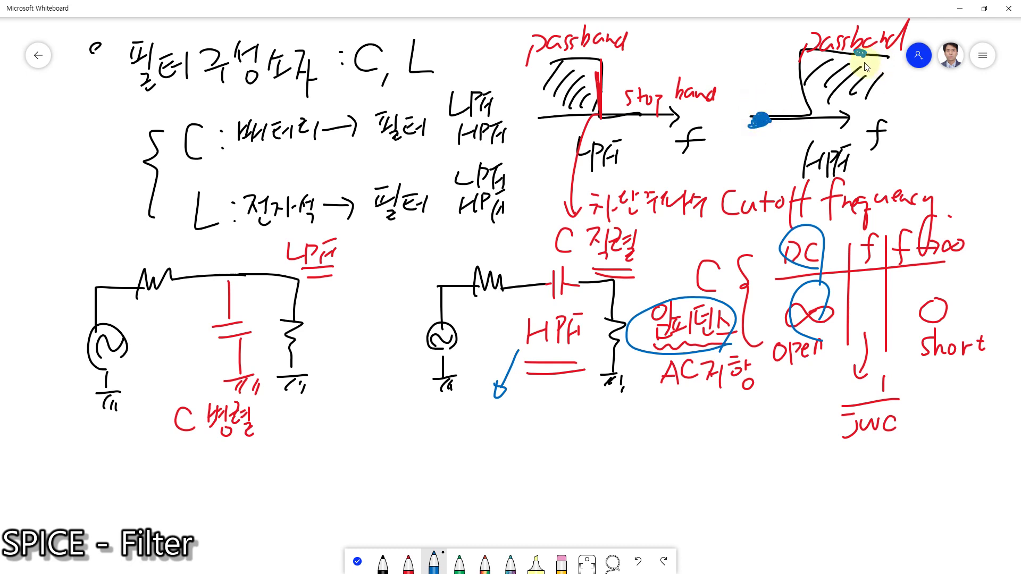
pyautogui.moveTo(866, 67)
pyautogui.mouseDown()
pyautogui.moveTo(857, 56)
pyautogui.moveTo(868, 59)
pyautogui.mouseUp()
# Step: Quit the KakaoTalk messenger running in the background
pyautogui.press('super')
pyautogui.click(858, 563)
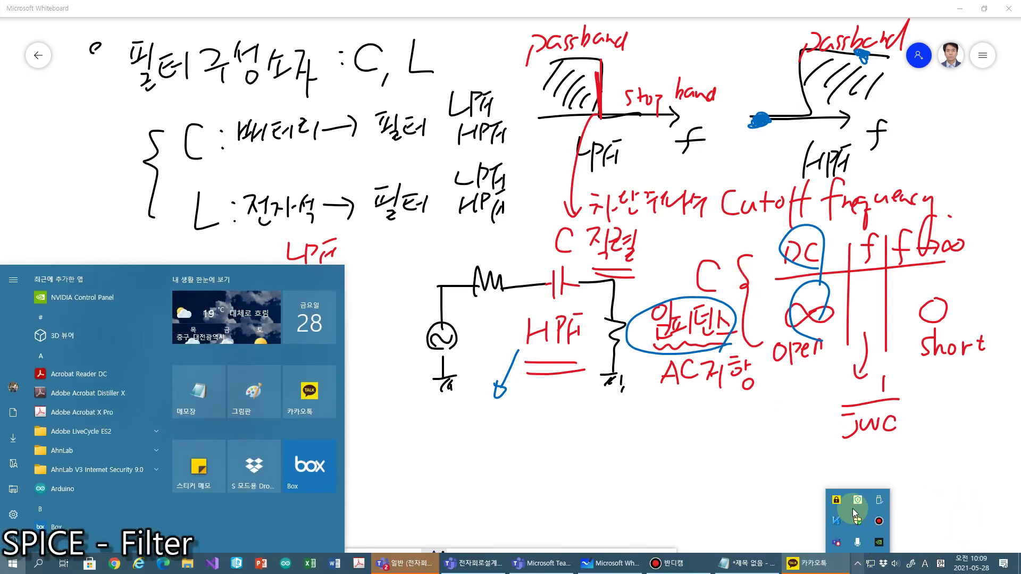
pyautogui.rightClick(837, 500)
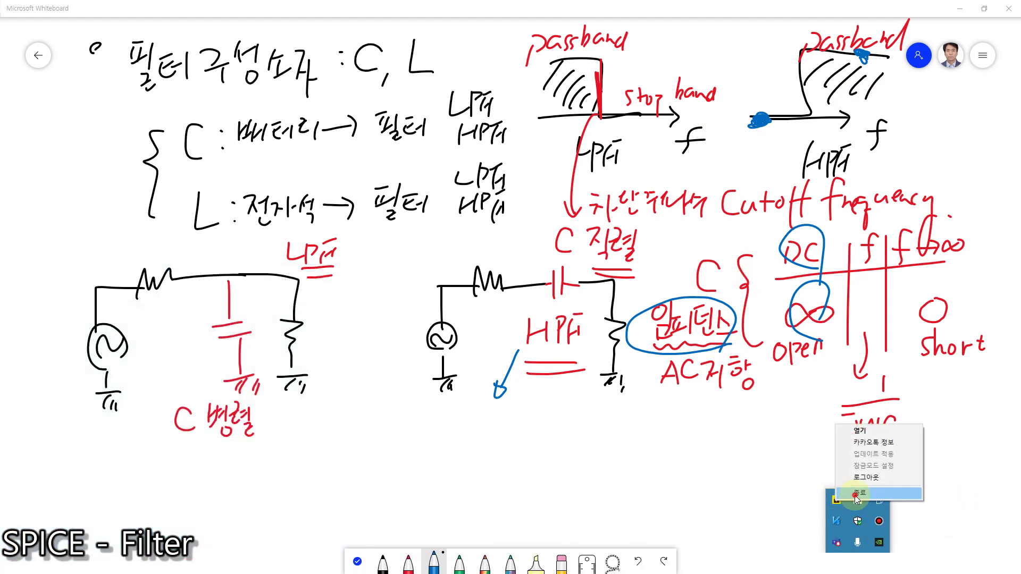
pyautogui.click(857, 496)
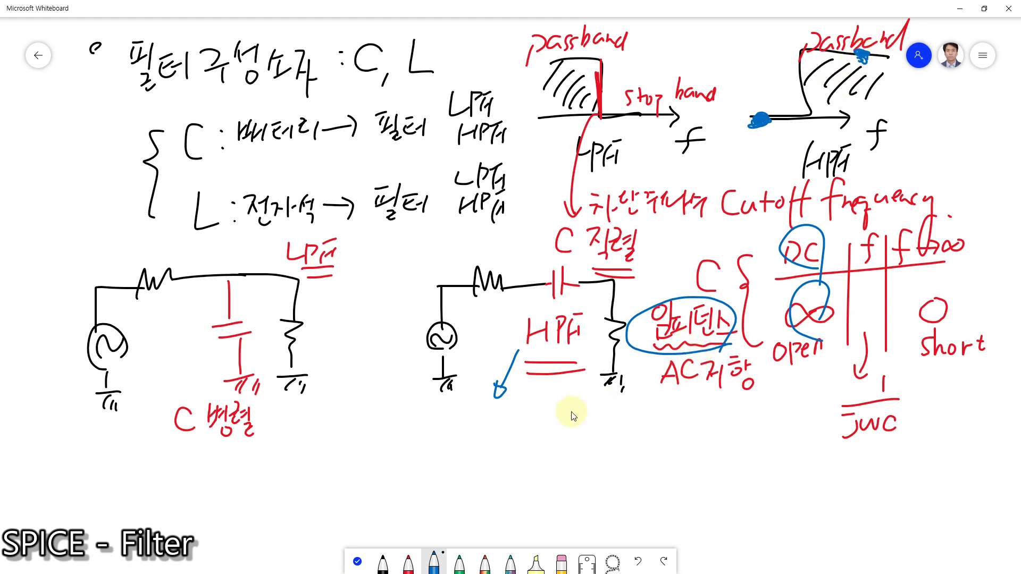
# Step: Write "DC : open" at the end of the arrow below the HPF circuit
pyautogui.moveTo(500, 417)
pyautogui.mouseDown()
pyautogui.moveTo(500, 444)
pyautogui.moveTo(538, 439)
pyautogui.mouseUp()
pyautogui.click(557, 420)
pyautogui.click(557, 432)
pyautogui.moveTo(590, 419); pyautogui.dragTo(640, 436)
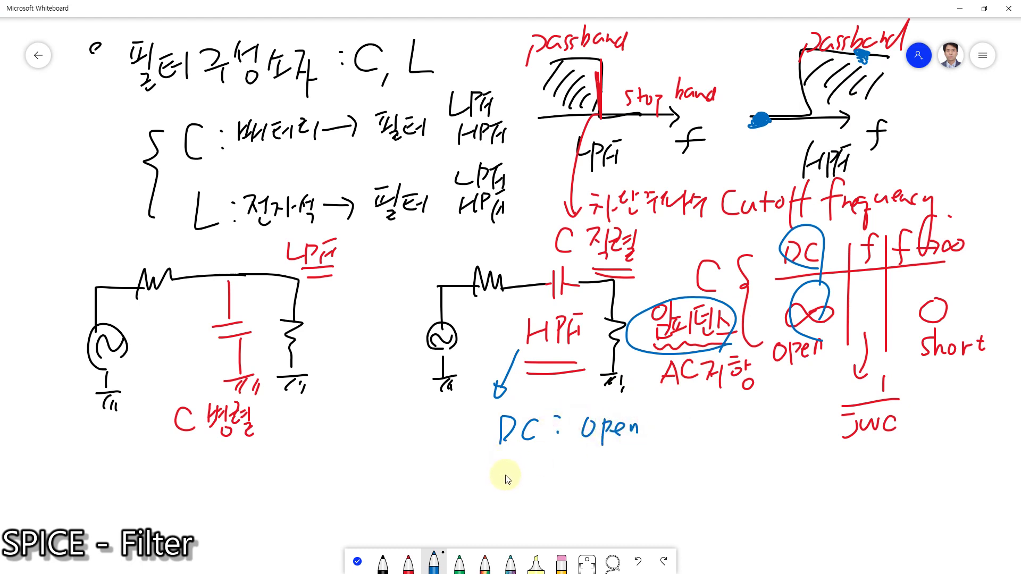
# Step: Write "f→∞ : short" beneath the "DC : open" line
pyautogui.moveTo(524, 464); pyautogui.dragTo(506, 500)
pyautogui.moveTo(502, 482); pyautogui.dragTo(538, 485)
pyautogui.moveTo(541, 479)
pyautogui.mouseDown()
pyautogui.moveTo(588, 490)
pyautogui.moveTo(617, 479)
pyautogui.mouseUp()
pyautogui.click(570, 472)
pyautogui.click(571, 484)
pyautogui.moveTo(621, 477); pyautogui.dragTo(642, 485)
pyautogui.moveTo(634, 475); pyautogui.dragTo(646, 472)
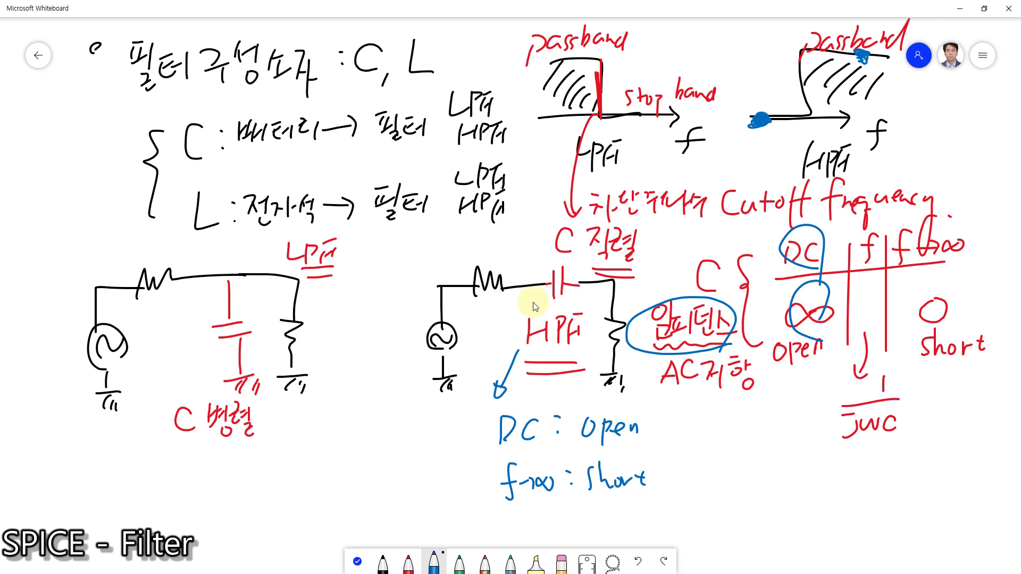
# Step: Circle the HPF circuit's series capacitor and write "i=0" with a current arrow before it
pyautogui.moveTo(567, 301)
pyautogui.mouseDown()
pyautogui.moveTo(576, 269)
pyautogui.moveTo(579, 293)
pyautogui.mouseUp()
pyautogui.moveTo(501, 306)
pyautogui.mouseDown()
pyautogui.moveTo(530, 304)
pyautogui.moveTo(476, 326)
pyautogui.moveTo(487, 316)
pyautogui.mouseUp()
pyautogui.click(476, 310)
pyautogui.moveTo(481, 323); pyautogui.dragTo(503, 332)
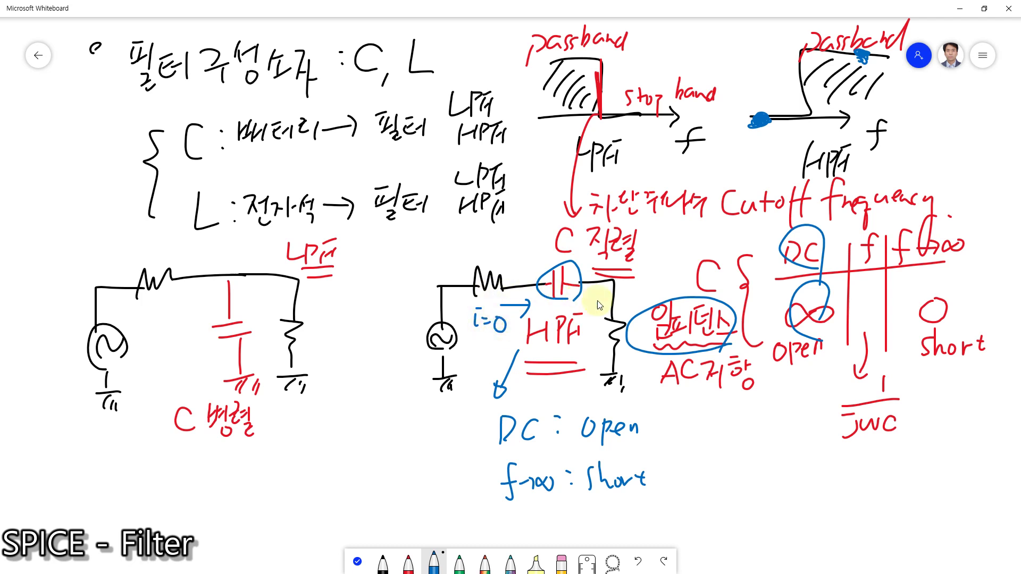
# Step: Circle and mark the HPF circuit's load resistor and its ground, and label the output node "out V"
pyautogui.moveTo(647, 287)
pyautogui.mouseDown()
pyautogui.moveTo(630, 307)
pyautogui.moveTo(643, 309)
pyautogui.moveTo(612, 314)
pyautogui.moveTo(604, 332)
pyautogui.moveTo(619, 355)
pyautogui.moveTo(634, 329)
pyautogui.mouseUp()
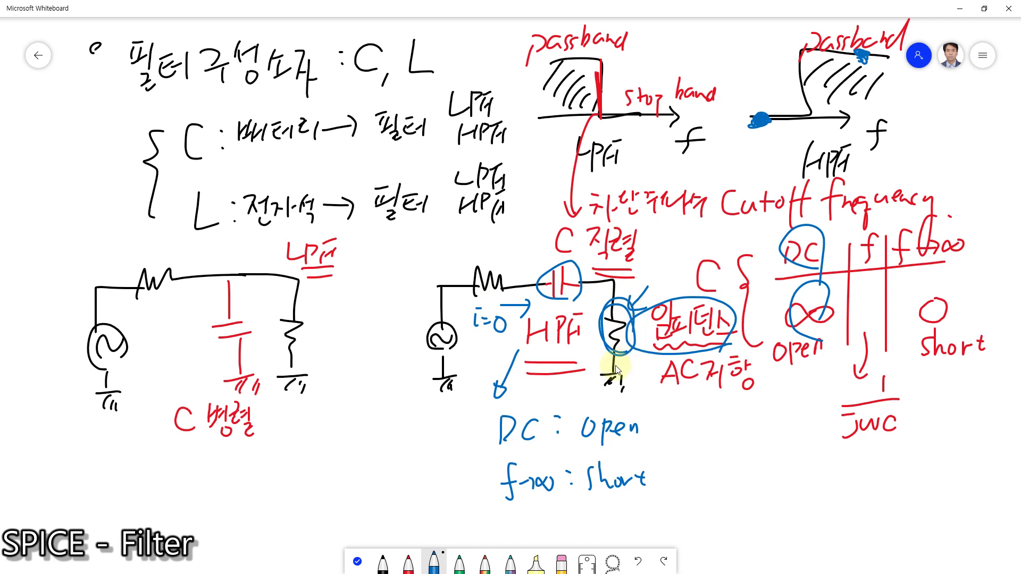
pyautogui.moveTo(618, 383)
pyautogui.mouseDown()
pyautogui.moveTo(603, 377)
pyautogui.moveTo(628, 386)
pyautogui.mouseUp()
pyautogui.moveTo(614, 279); pyautogui.dragTo(695, 245)
pyautogui.moveTo(707, 236)
pyautogui.mouseDown()
pyautogui.moveTo(723, 234)
pyautogui.moveTo(709, 254)
pyautogui.mouseUp()
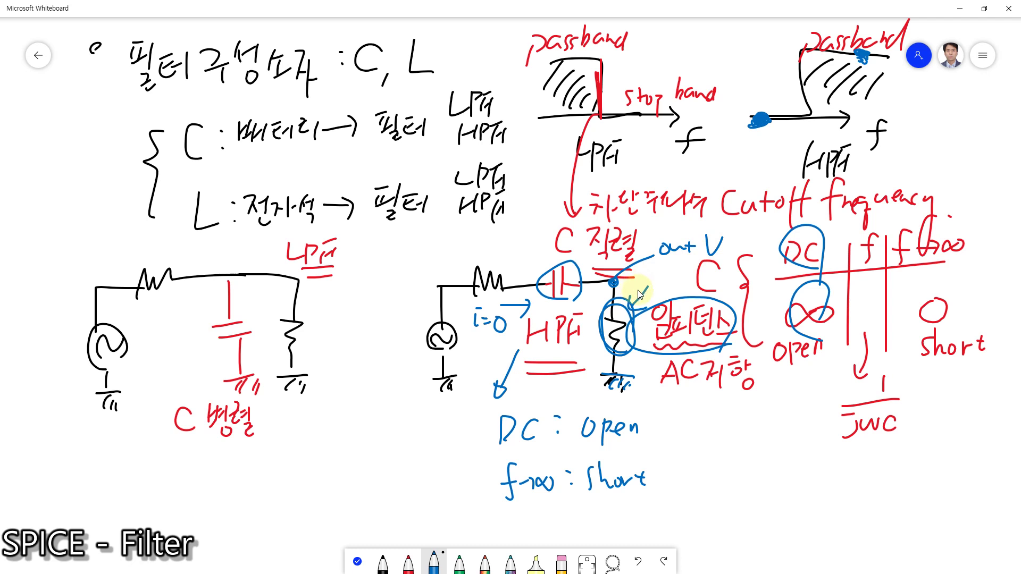
# Step: Bridge the series capacitor with a thick blue line, trace the current path through the load, and add an up arrow beside "out V"
pyautogui.moveTo(534, 286); pyautogui.dragTo(590, 288)
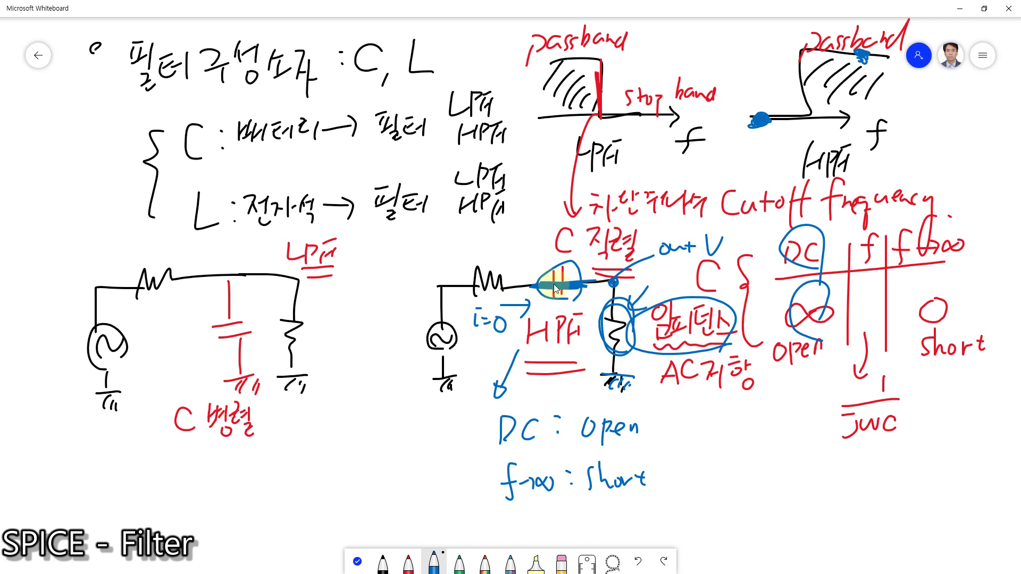
pyautogui.moveTo(451, 262)
pyautogui.mouseDown()
pyautogui.moveTo(611, 270)
pyautogui.moveTo(625, 319)
pyautogui.moveTo(620, 346)
pyautogui.moveTo(637, 320)
pyautogui.mouseUp()
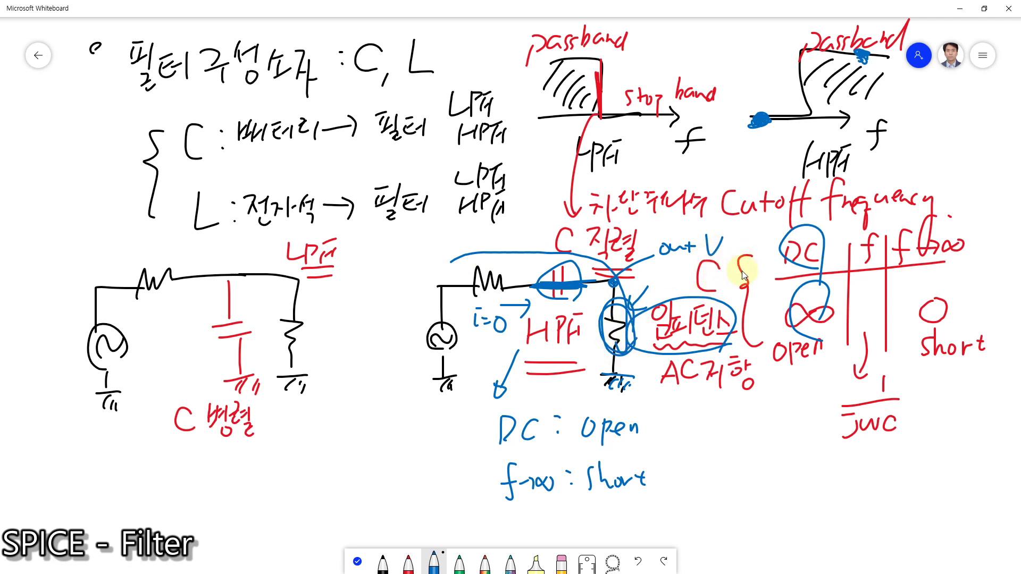
pyautogui.moveTo(741, 274)
pyautogui.mouseDown()
pyautogui.moveTo(738, 227)
pyautogui.moveTo(755, 232)
pyautogui.mouseUp()
# Step: Trace the LPF and HPF response curves in blue, thickening the HPF graph's stop-band and passband segments
pyautogui.moveTo(543, 58); pyautogui.dragTo(611, 126)
pyautogui.moveTo(758, 121)
pyautogui.mouseDown()
pyautogui.moveTo(811, 126)
pyautogui.moveTo(808, 43)
pyautogui.moveTo(883, 56)
pyautogui.moveTo(851, 51)
pyautogui.moveTo(805, 123)
pyautogui.moveTo(812, 49)
pyautogui.moveTo(871, 50)
pyautogui.mouseUp()
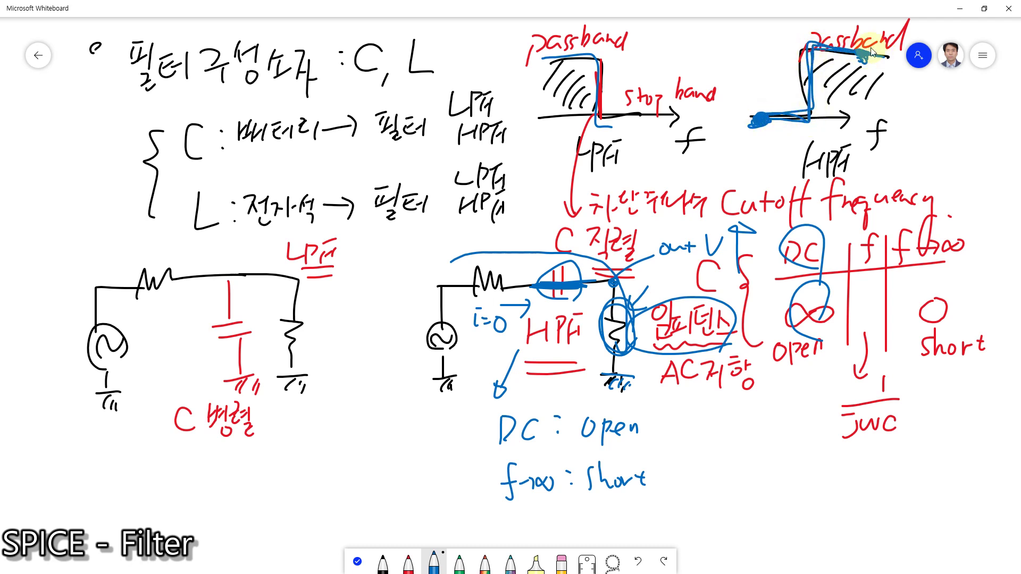
pyautogui.moveTo(752, 121); pyautogui.dragTo(798, 118)
pyautogui.moveTo(819, 50); pyautogui.dragTo(893, 63)
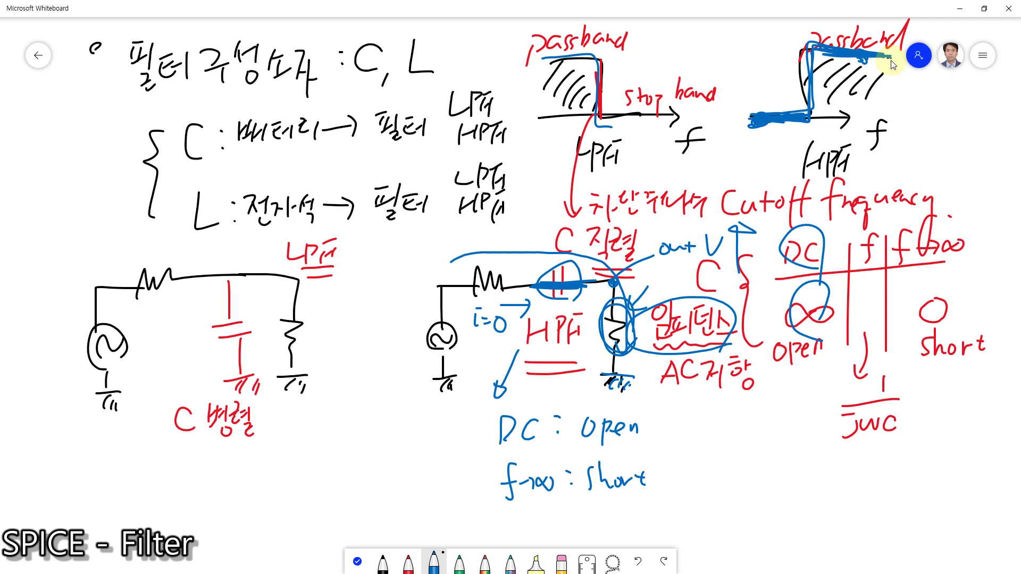
# Step: Switch from the whiteboard to QucsStudio and open the schematic lpf1.sch
pyautogui.click(963, 10)
pyautogui.doubleClick(61, 21)
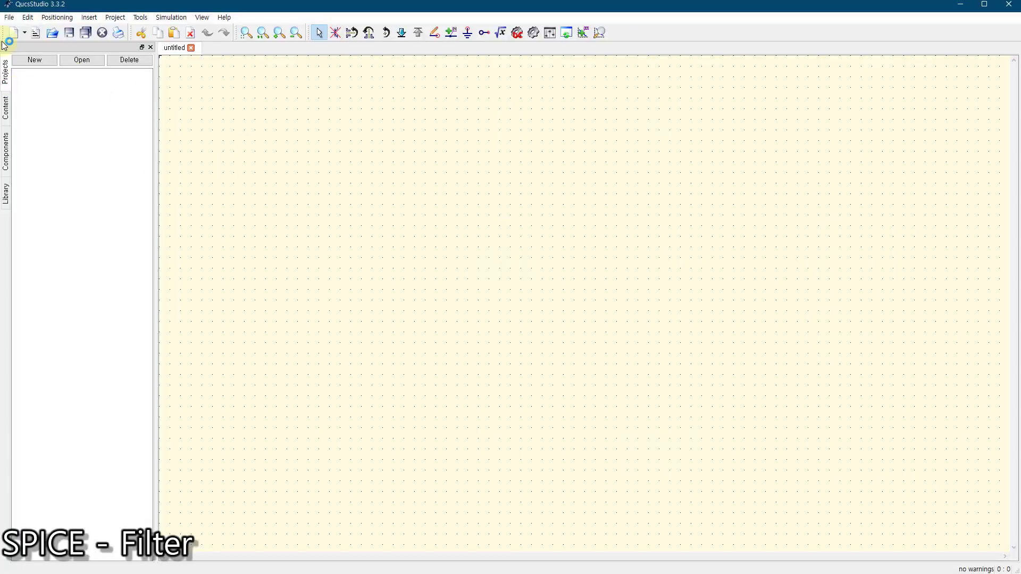
pyautogui.click(10, 18)
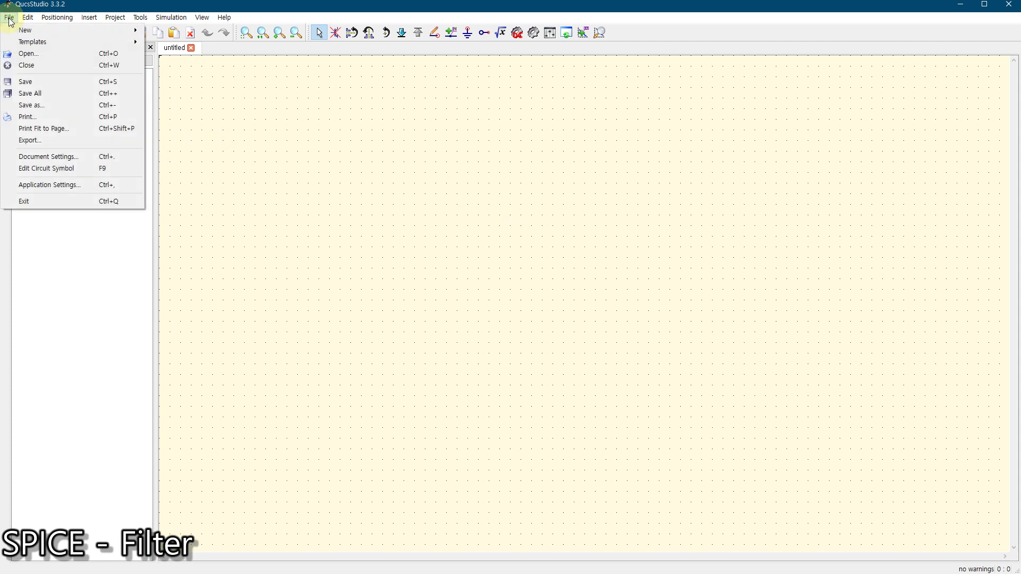
pyautogui.click(39, 55)
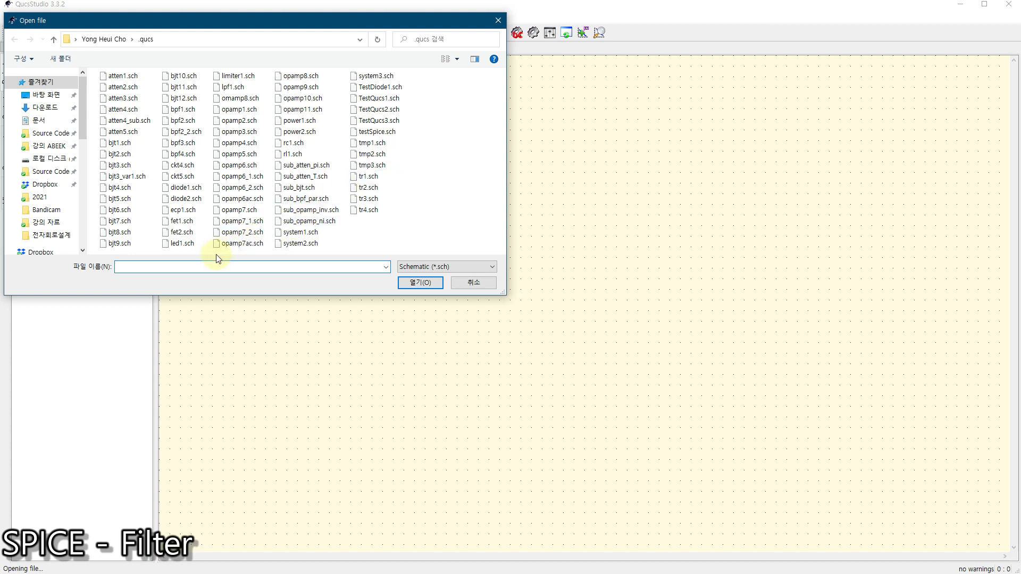
pyautogui.click(232, 88)
pyautogui.click(418, 283)
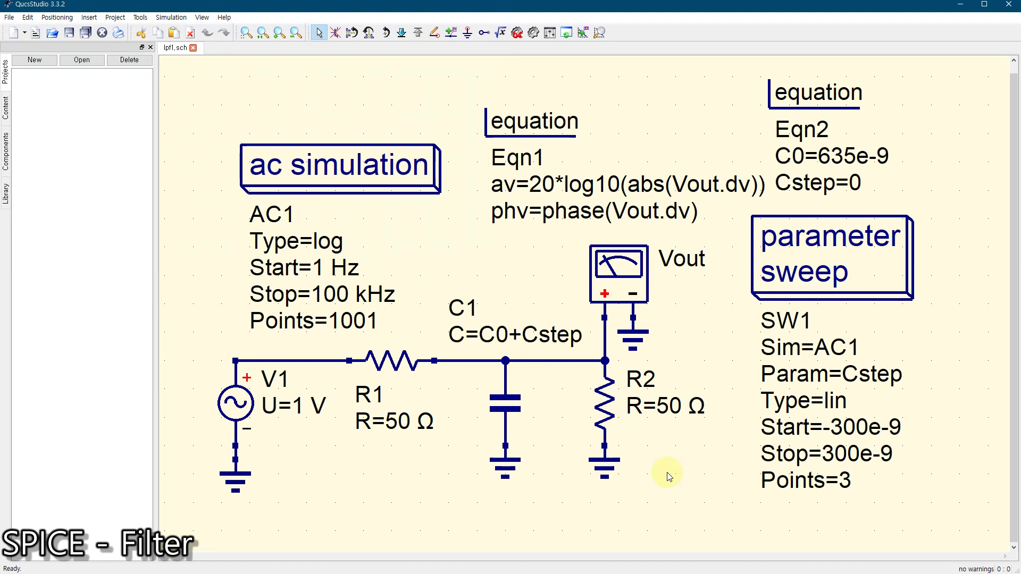
# Step: Save a copy of the schematic as hpf1.sch
pyautogui.click(9, 18)
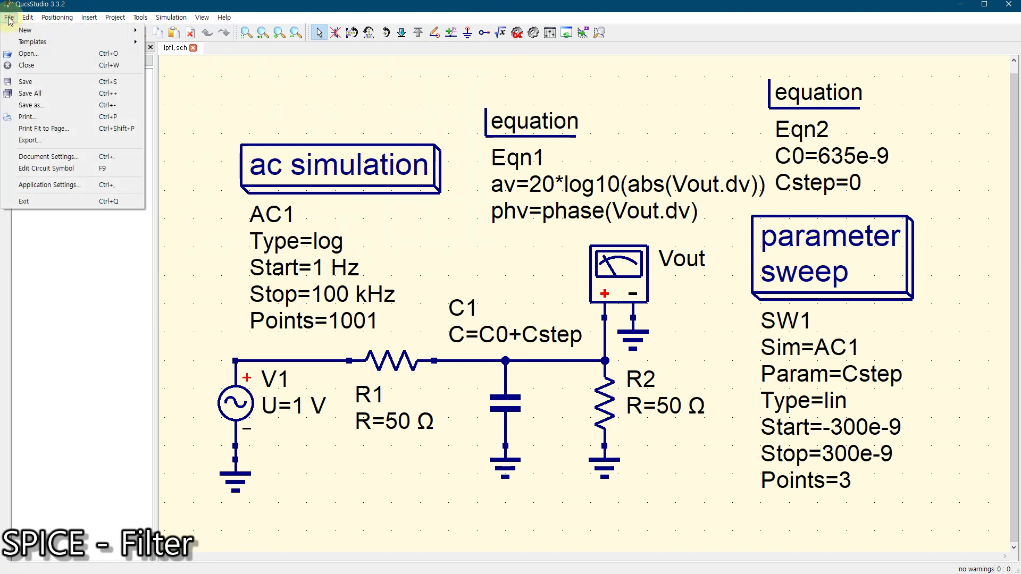
pyautogui.click(43, 107)
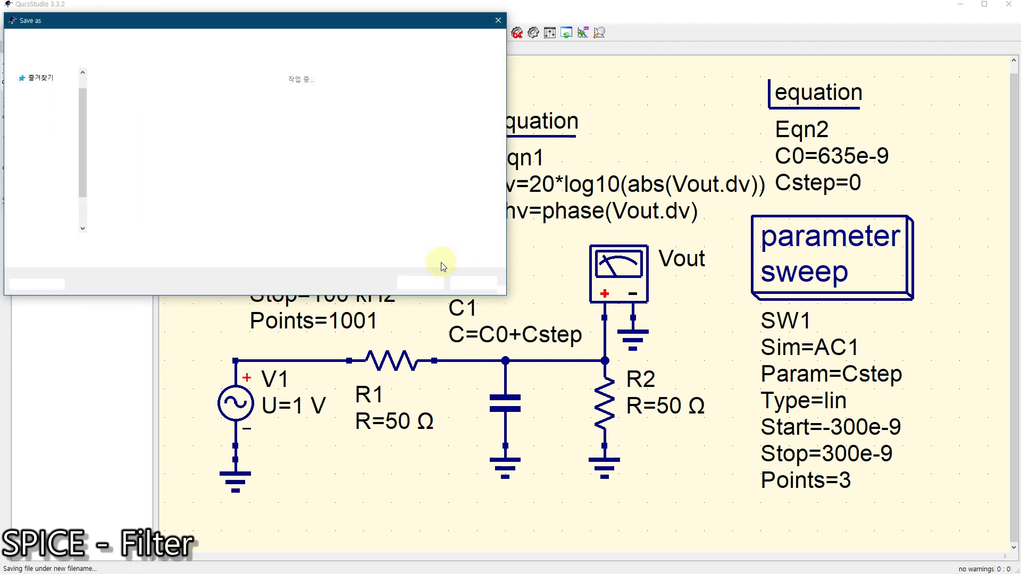
pyautogui.press('Home')
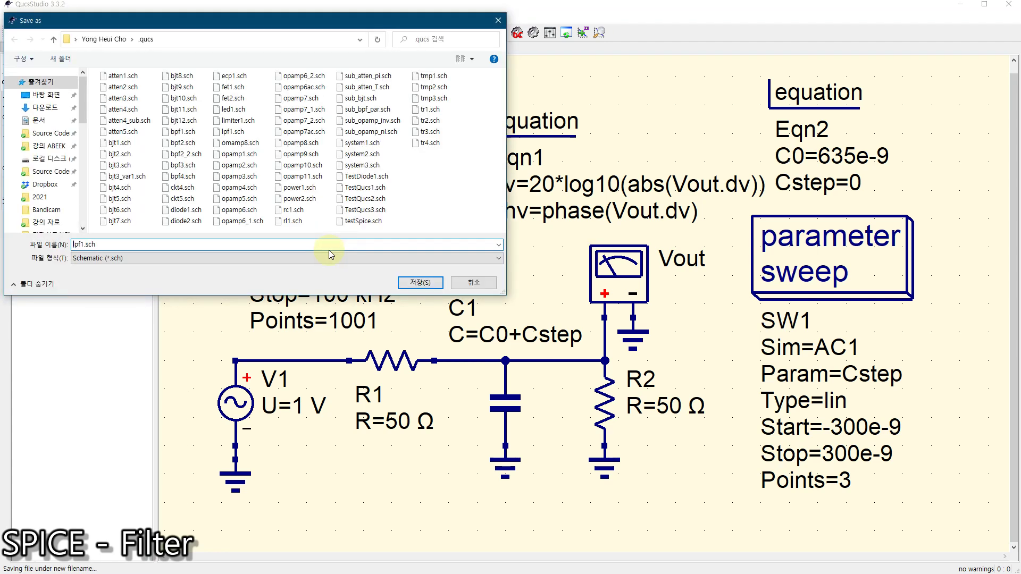
pyautogui.write('h')
pyautogui.press('Delete')
pyautogui.press('Return')
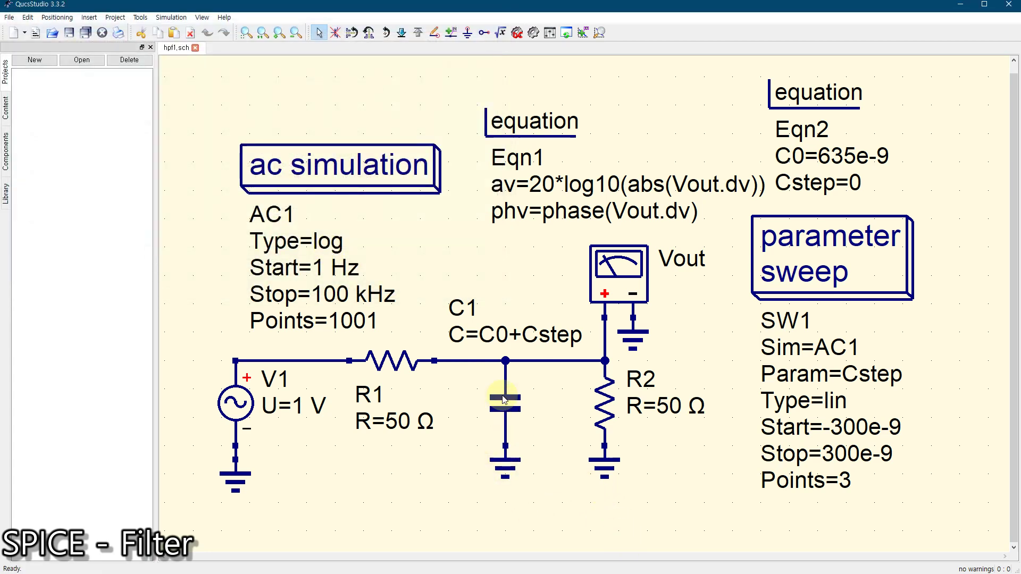
# Step: Delete the two wires joining capacitor C1 to R1 and R2, along with the ground below C1
pyautogui.click(476, 362)
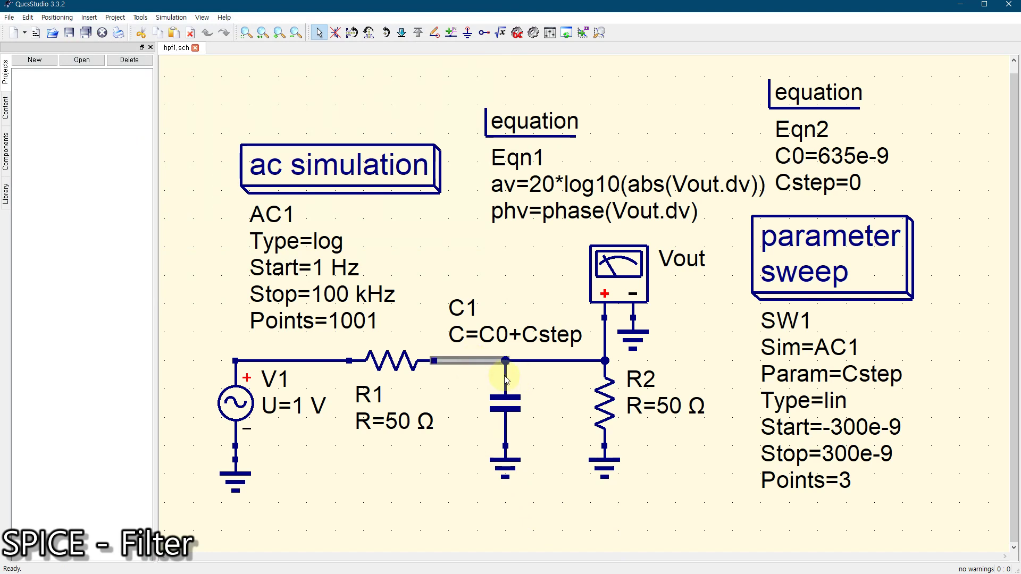
pyautogui.press('Delete')
pyautogui.click(564, 362)
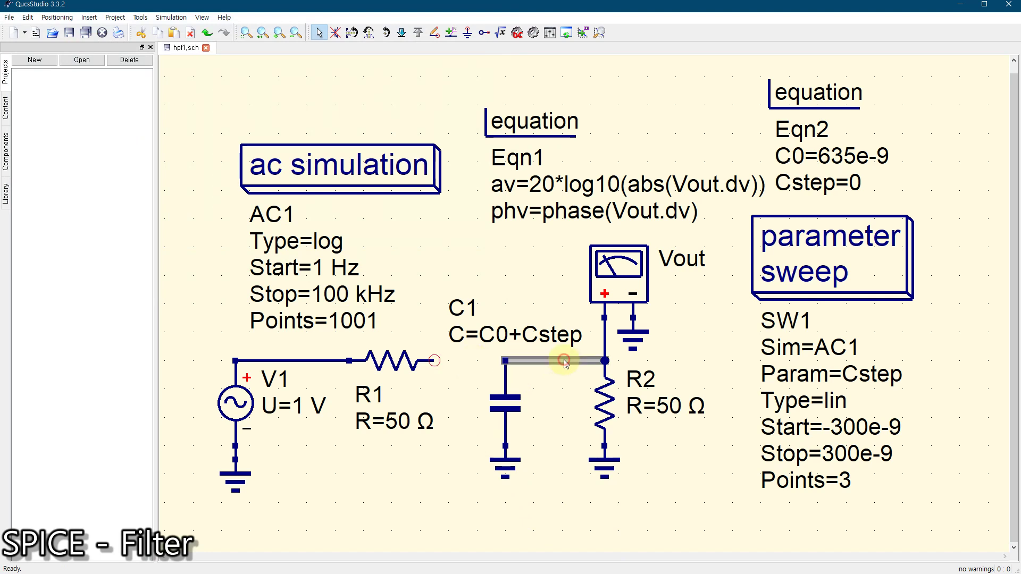
pyautogui.press('Delete')
pyautogui.click(506, 467)
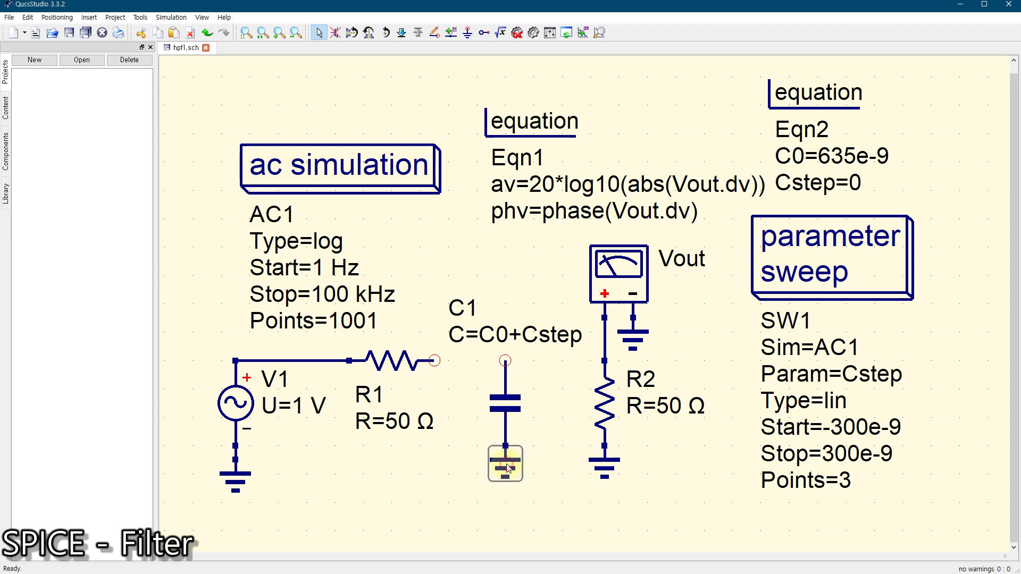
pyautogui.press('Delete')
# Step: Rotate C1 to horizontal, place it in series between R1 and R2, and move its label above it
pyautogui.click(495, 411)
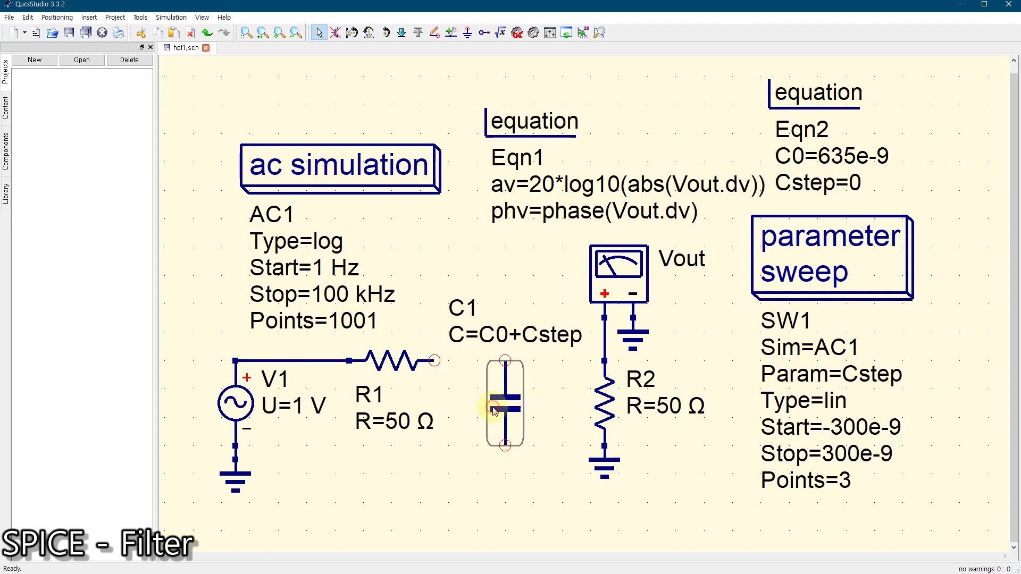
pyautogui.hotkey('ctrl', 'r')
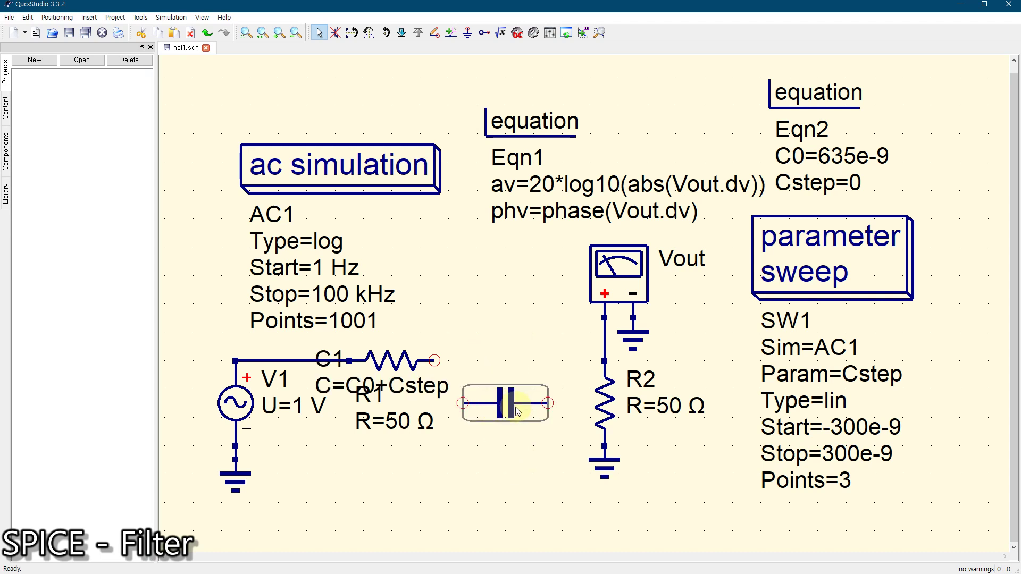
pyautogui.moveTo(494, 411); pyautogui.dragTo(512, 366)
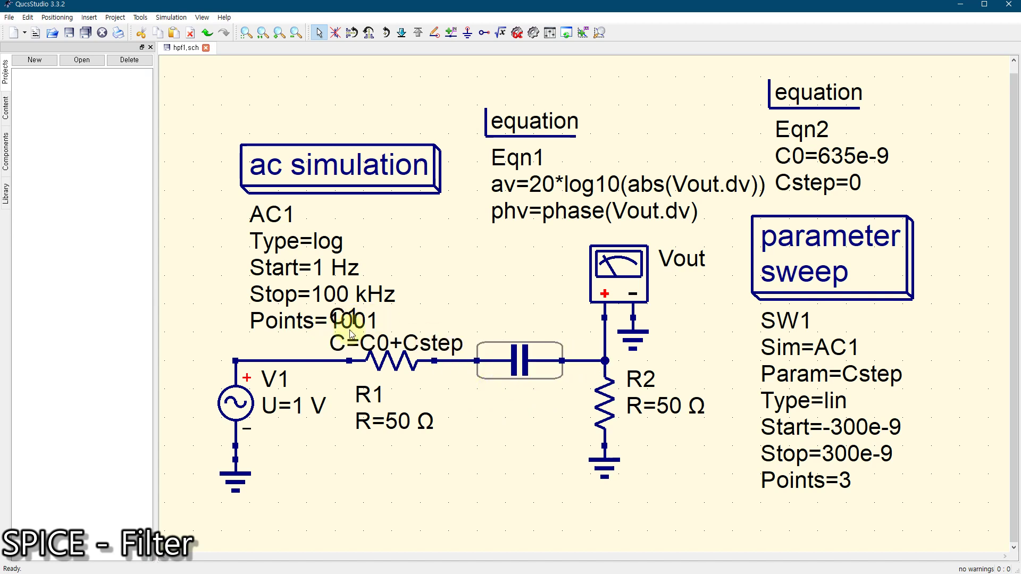
pyautogui.moveTo(359, 345); pyautogui.dragTo(472, 325)
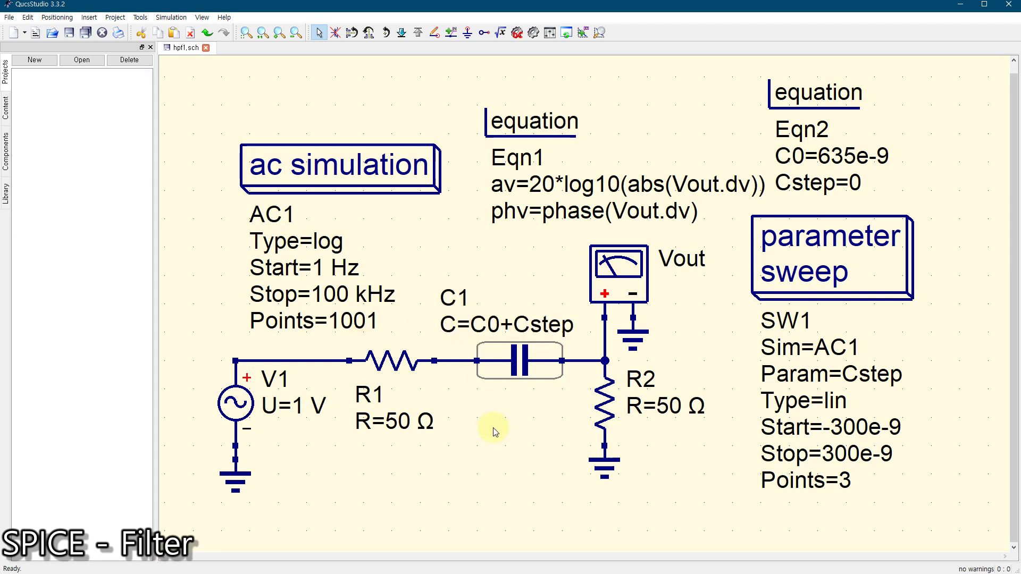
pyautogui.click(486, 468)
# Step: Deactivate the parameter sweep SW1 and set capacitor C1 to its short-circuited state
pyautogui.click(835, 268)
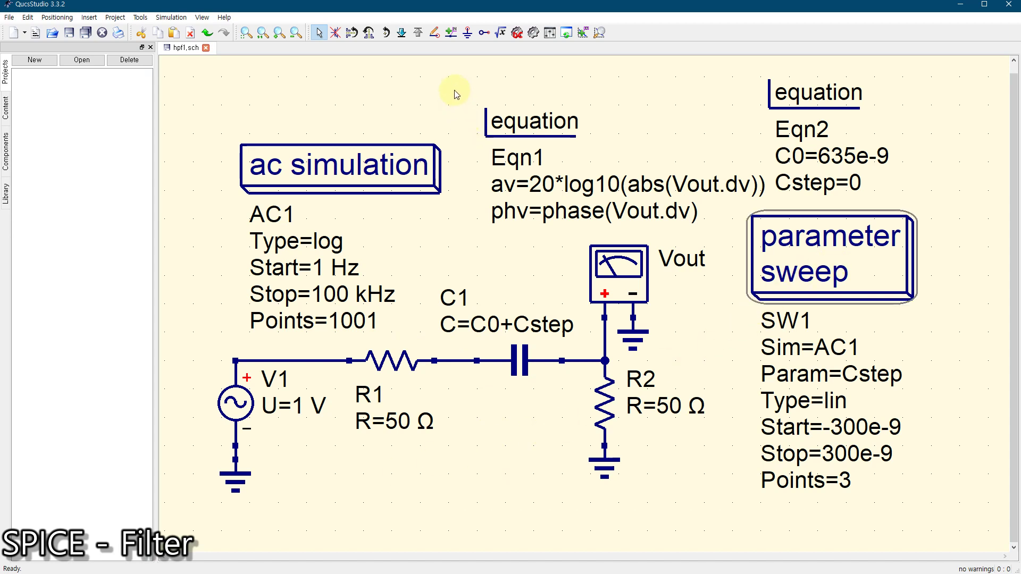
pyautogui.click(337, 34)
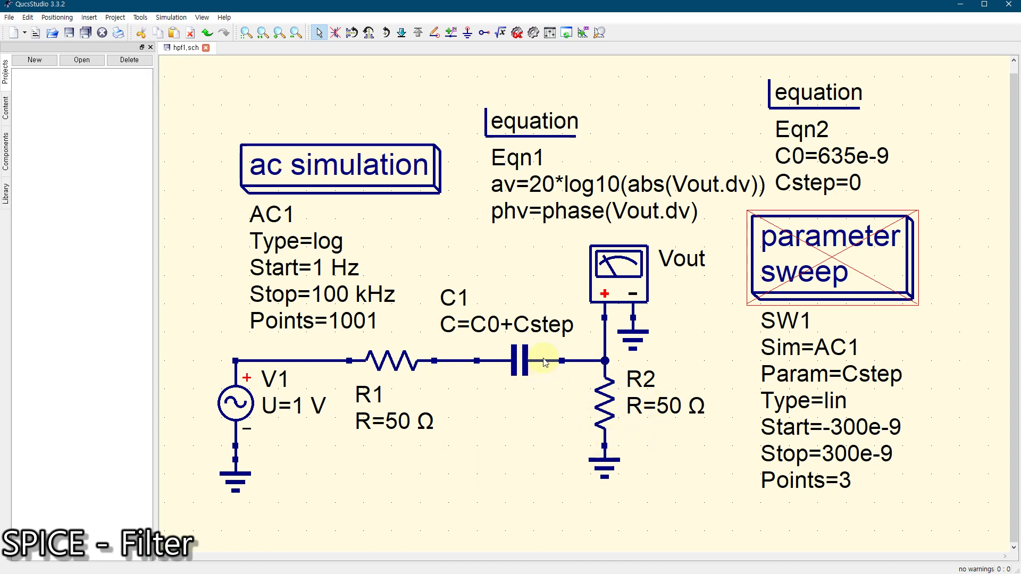
pyautogui.click(524, 364)
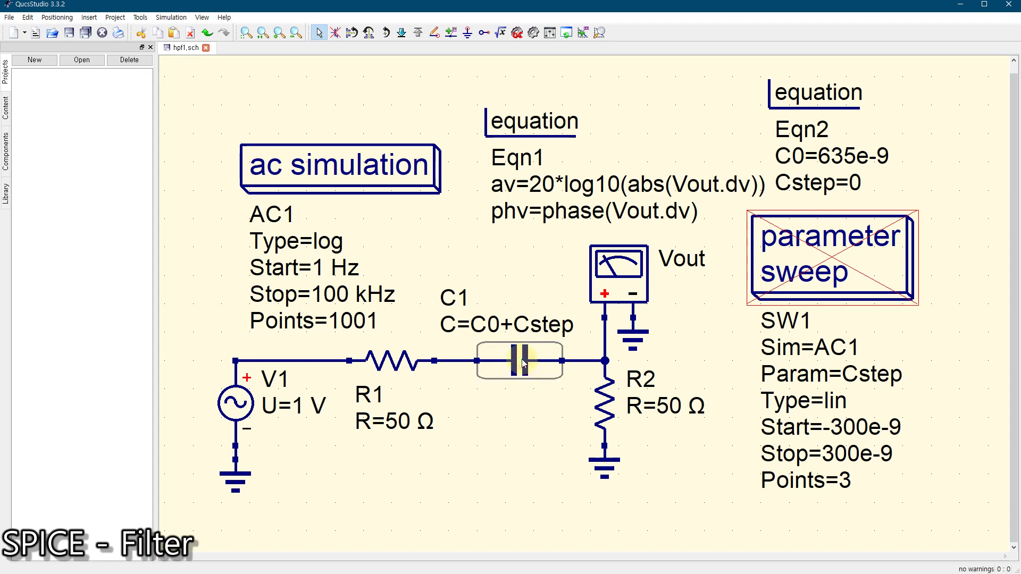
pyautogui.click(335, 33)
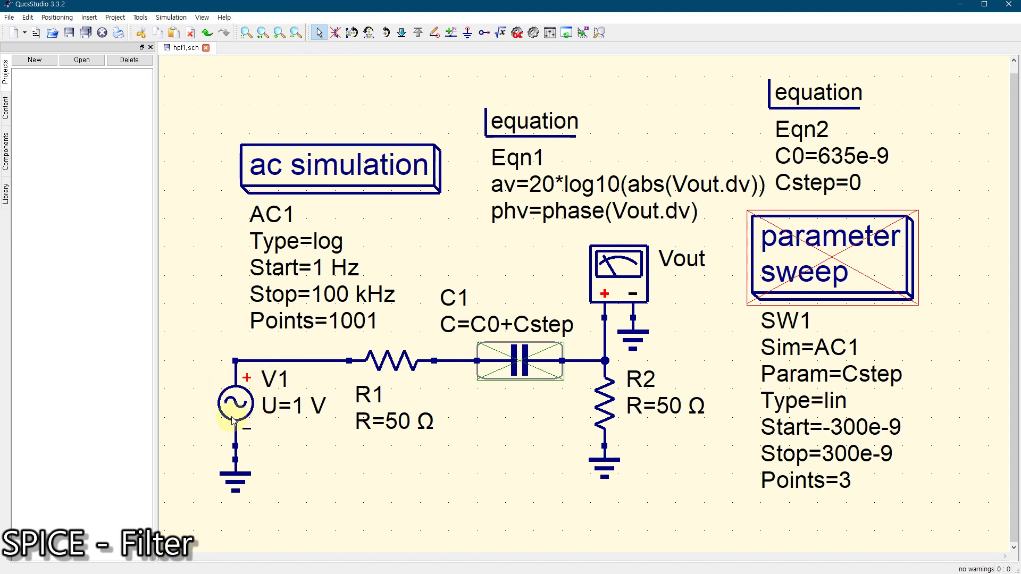
pyautogui.click(399, 361)
pyautogui.click(673, 383)
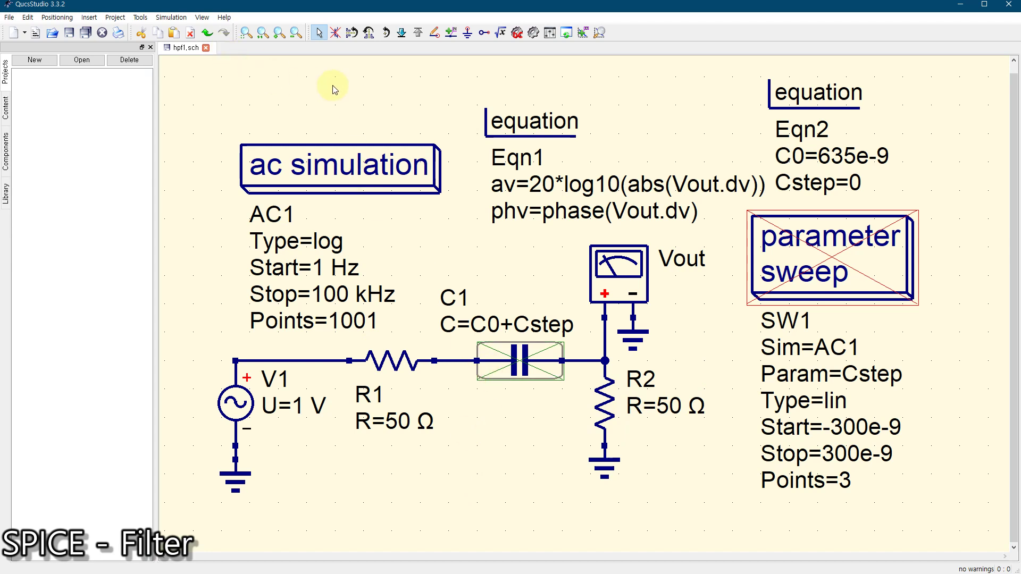
# Step: Reactivate capacitor C1 and run the AC simulation of the high-pass filter
pyautogui.click(335, 34)
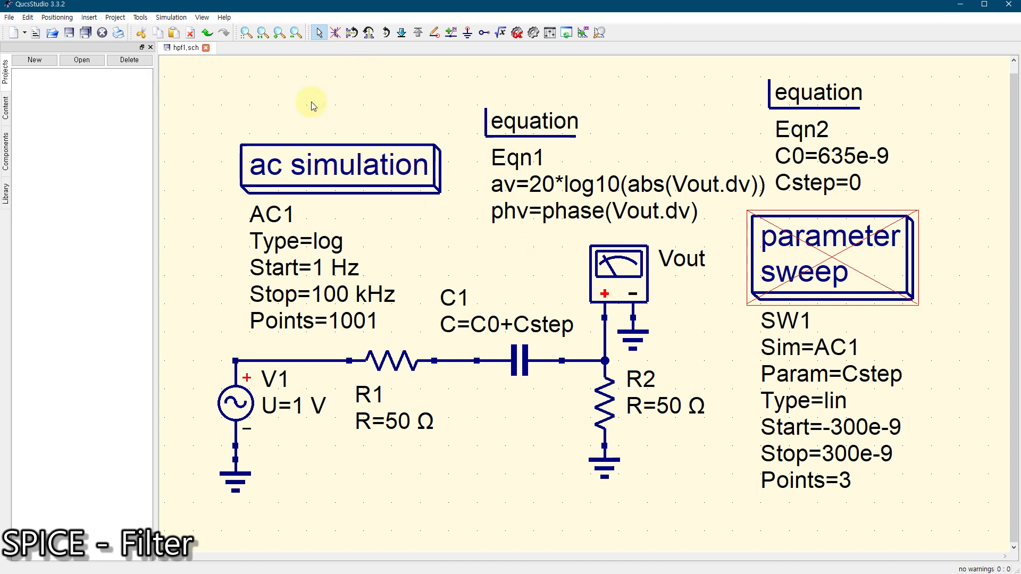
pyautogui.click(533, 33)
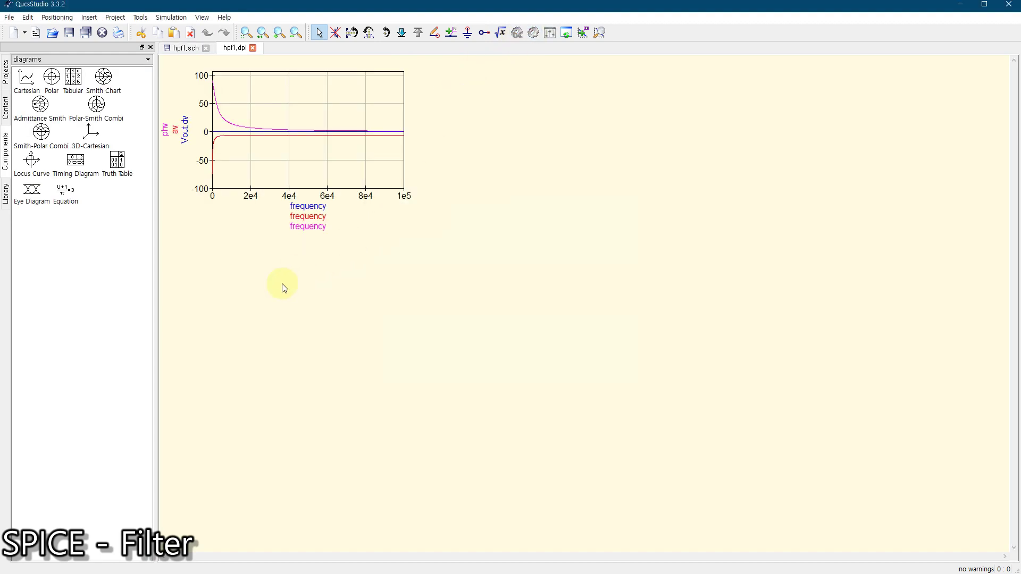
pyautogui.doubleClick(285, 150)
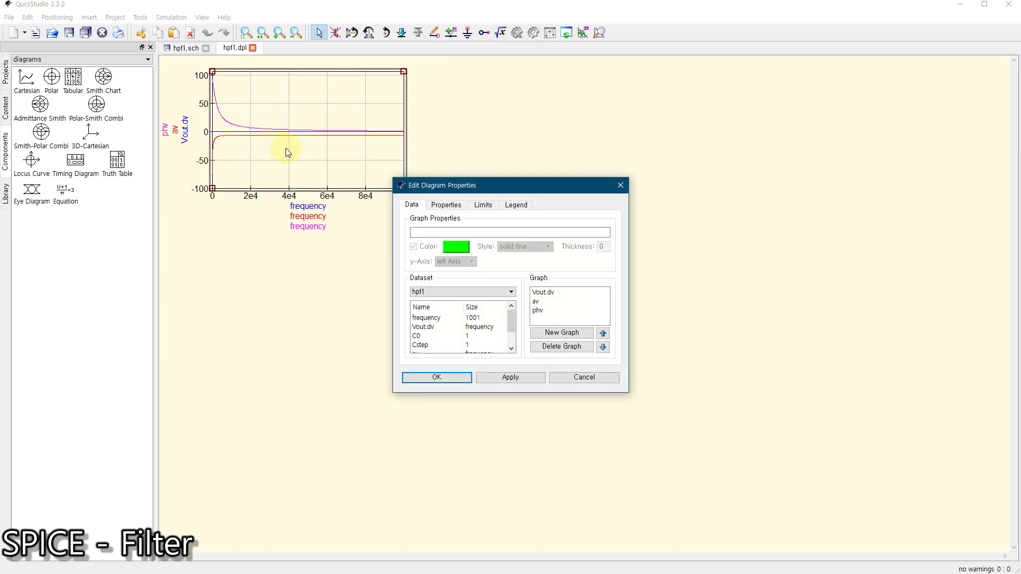
pyautogui.click(552, 294)
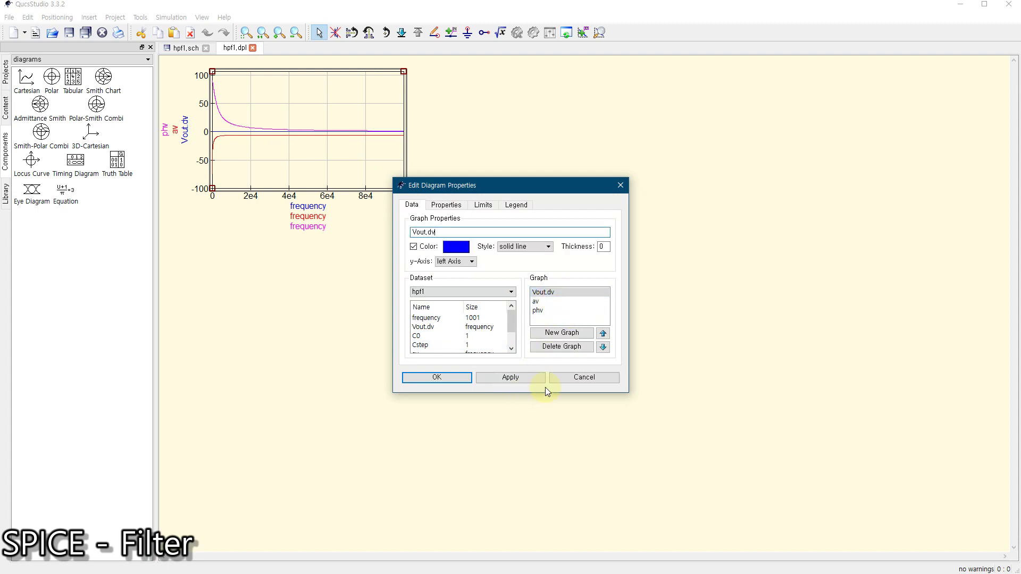
pyautogui.click(595, 377)
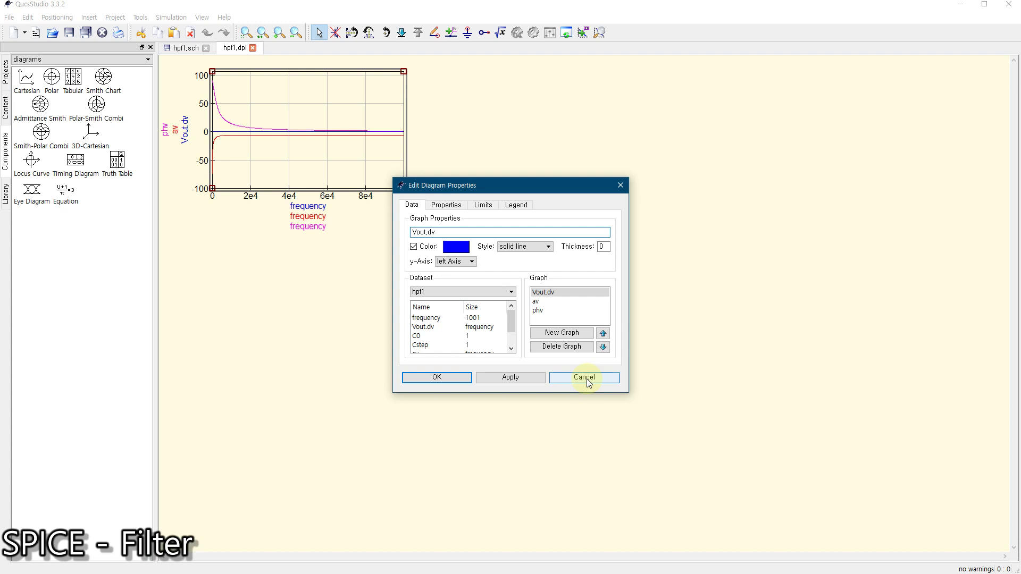
pyautogui.click(586, 378)
# Step: Remove the Vout.dv and phv graphs from the Cartesian diagram, keeping only av
pyautogui.doubleClick(353, 157)
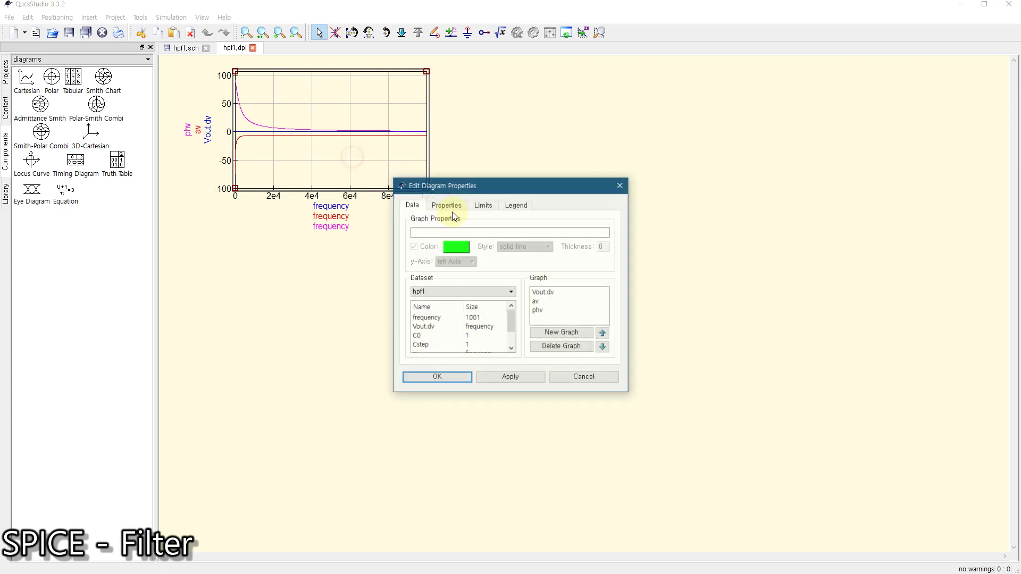
pyautogui.click(543, 292)
pyautogui.click(558, 346)
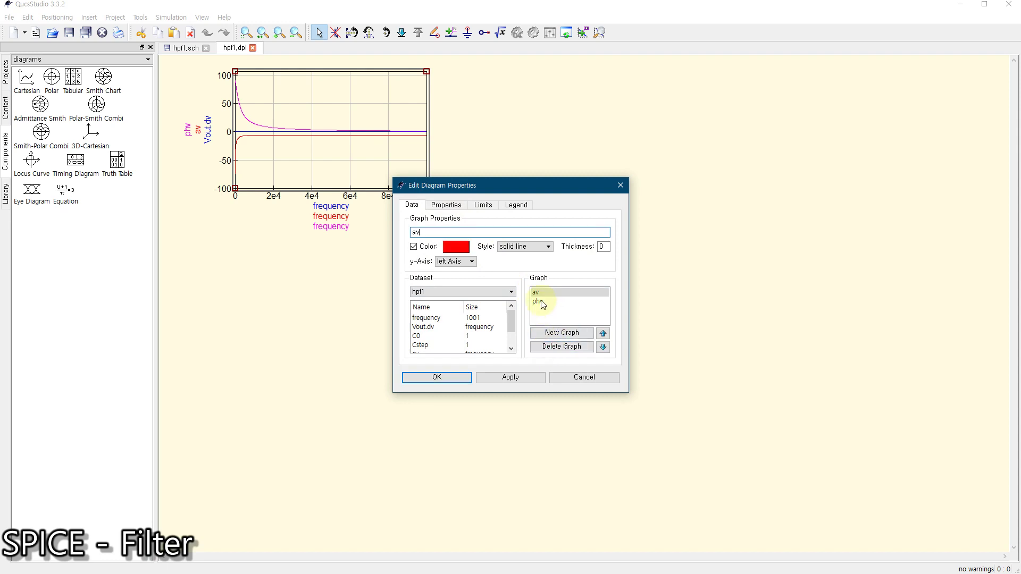
pyautogui.click(538, 302)
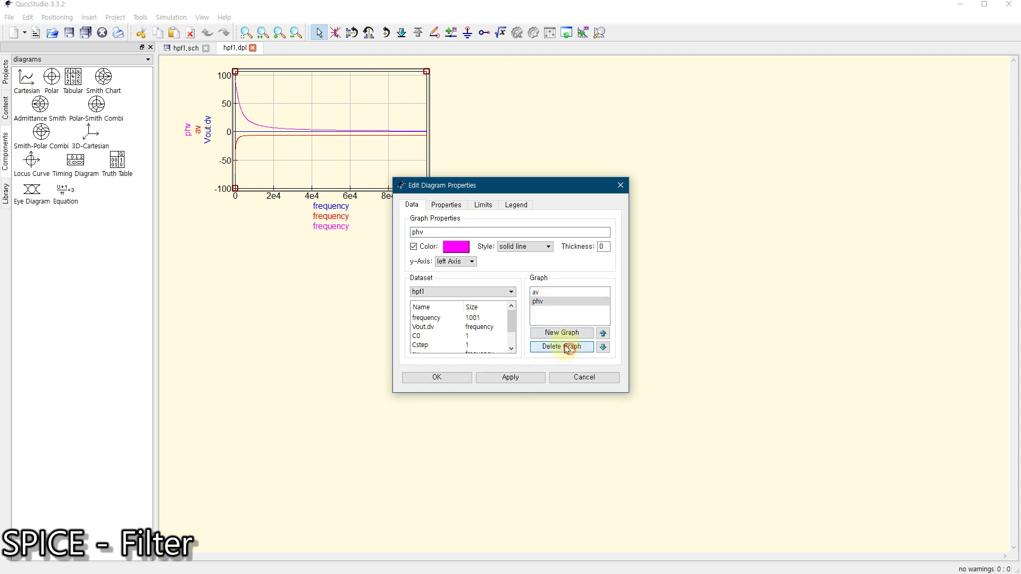
pyautogui.click(567, 348)
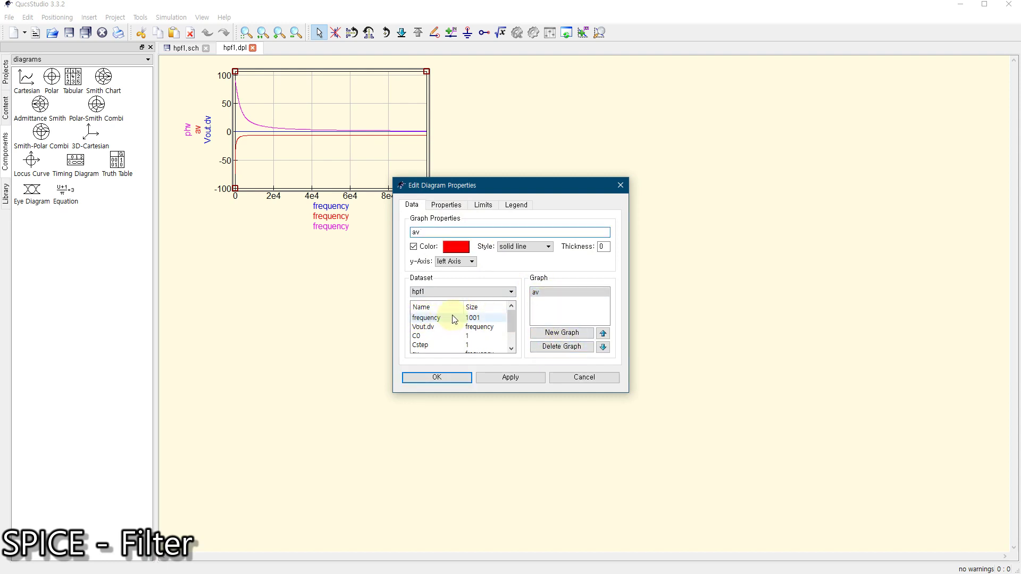
pyautogui.click(434, 376)
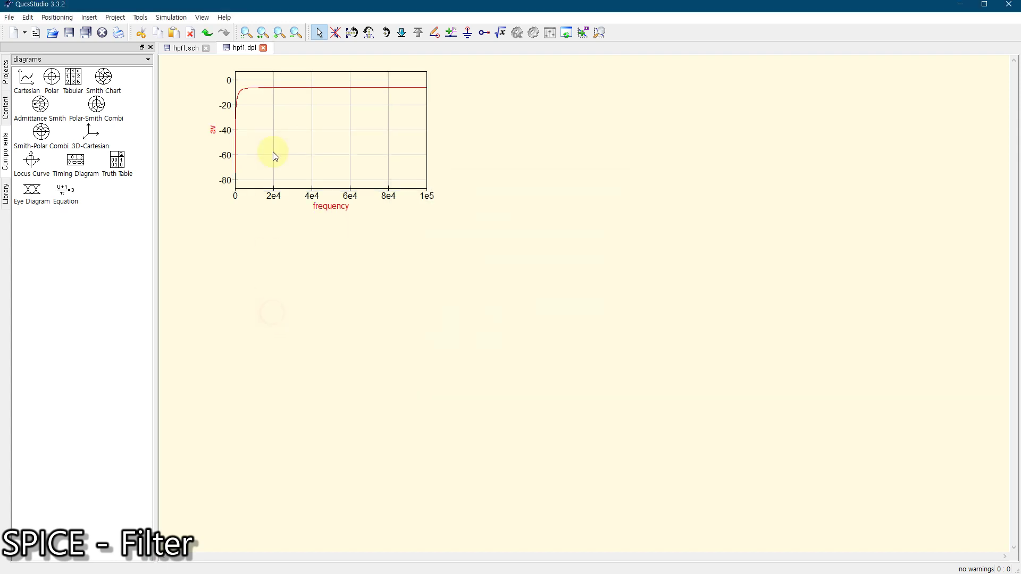
# Step: Move the av diagram toward the page's upper-left corner and enlarge it in both directions
pyautogui.moveTo(276, 156)
pyautogui.mouseDown()
pyautogui.moveTo(303, 142)
pyautogui.moveTo(257, 139)
pyautogui.moveTo(291, 151)
pyautogui.mouseUp()
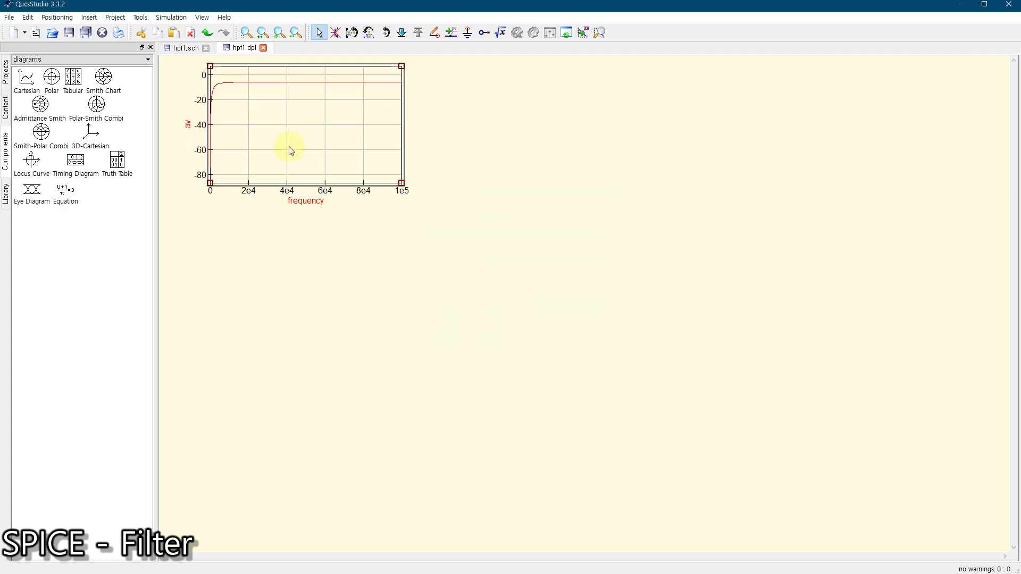
pyautogui.moveTo(402, 183); pyautogui.dragTo(519, 258)
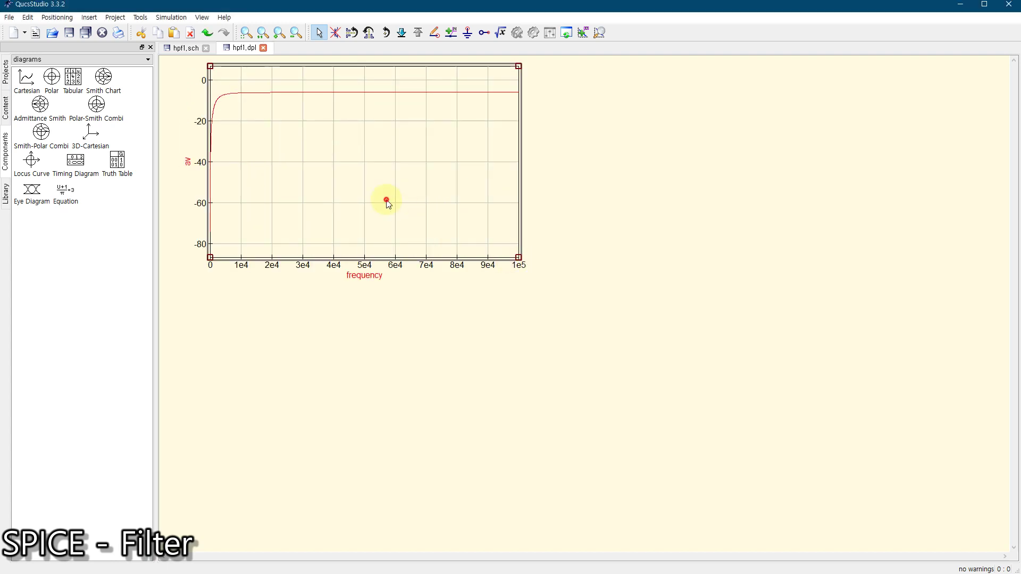
pyautogui.moveTo(387, 204); pyautogui.dragTo(319, 207)
# Step: Give the av diagram a logarithmic X axis grid and shift the diagram slightly left and down
pyautogui.doubleClick(319, 207)
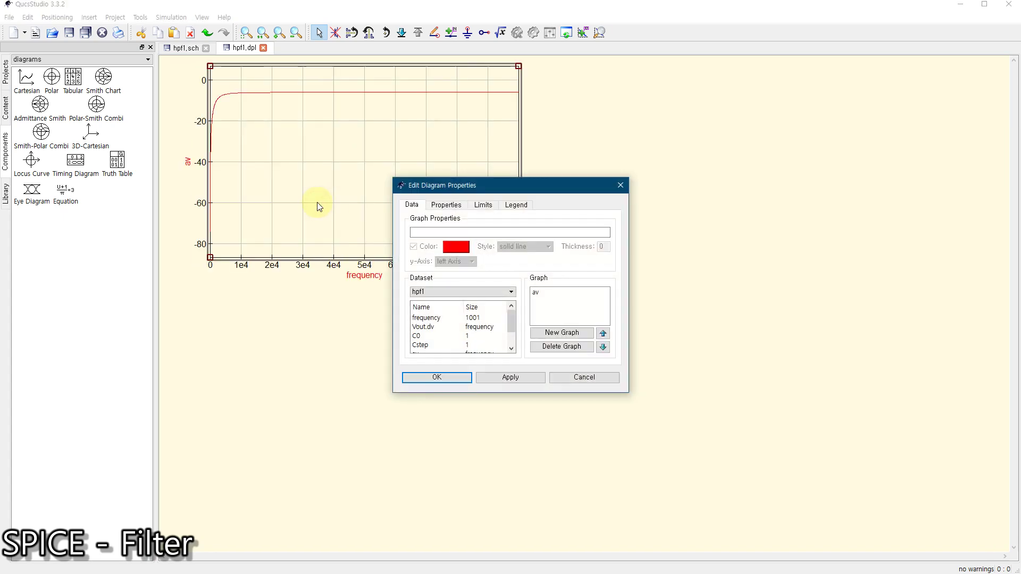
pyautogui.click(447, 207)
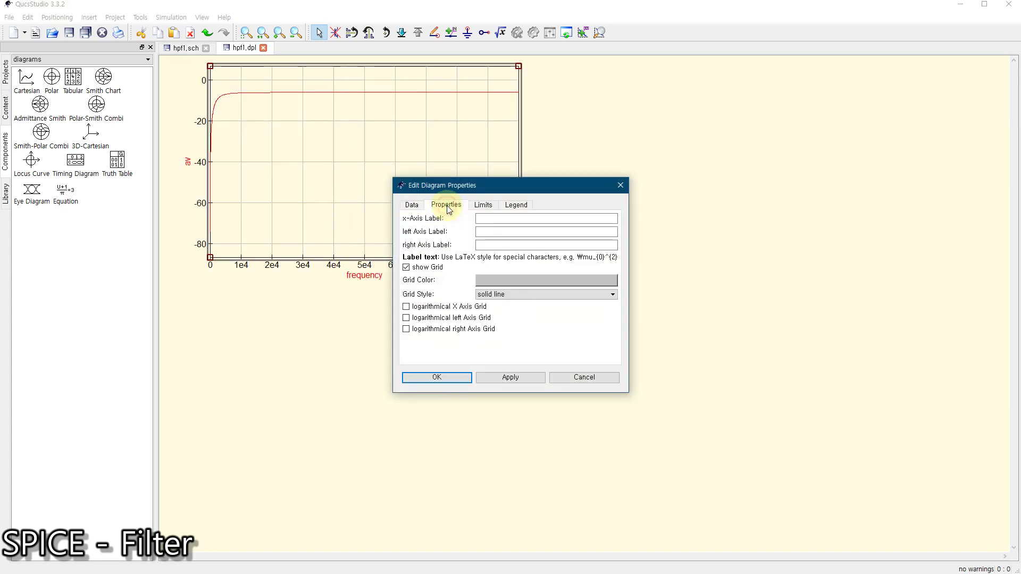
pyautogui.click(407, 307)
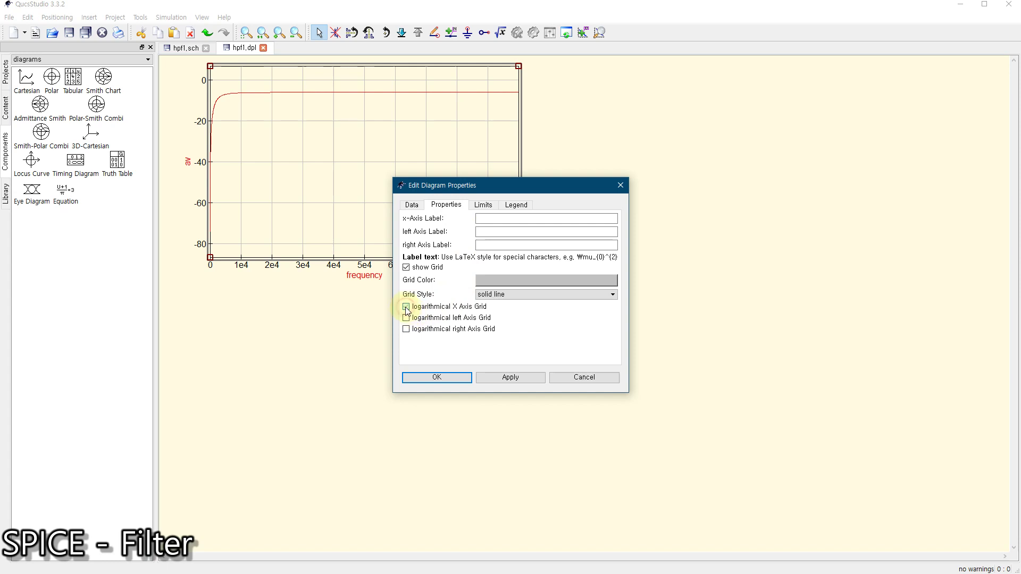
pyautogui.click(437, 377)
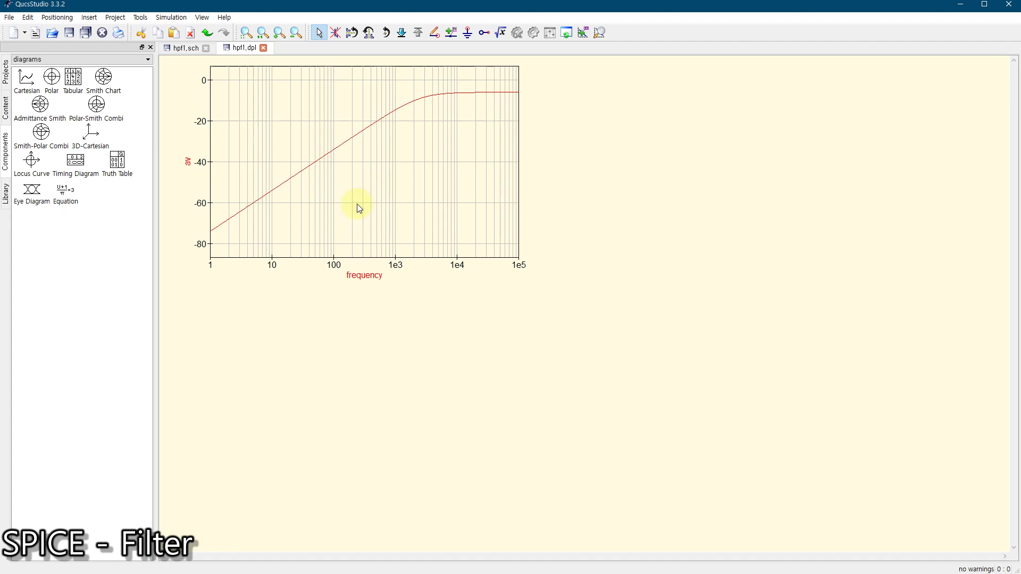
pyautogui.moveTo(356, 205); pyautogui.dragTo(337, 208)
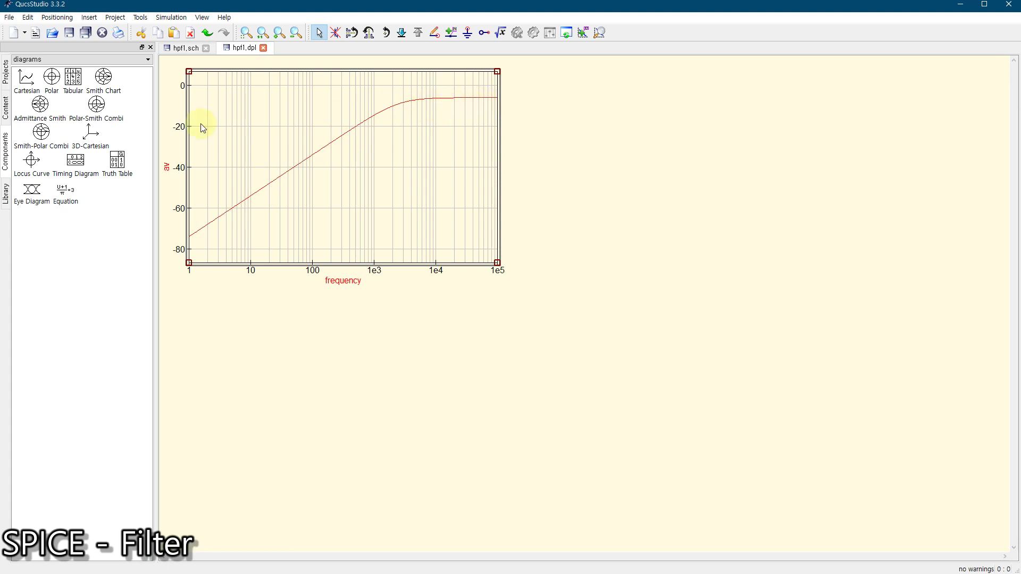
# Step: Place a tabular diagram below the av plot and add av from the hpf1 dataset to it
pyautogui.click(73, 79)
pyautogui.click(194, 450)
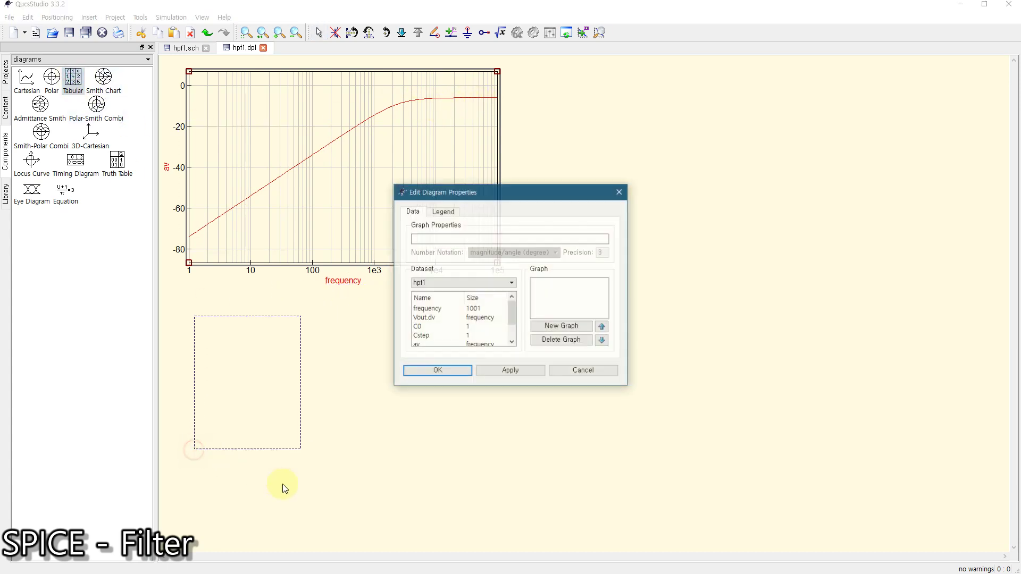
pyautogui.scroll(-1, 432, 317)
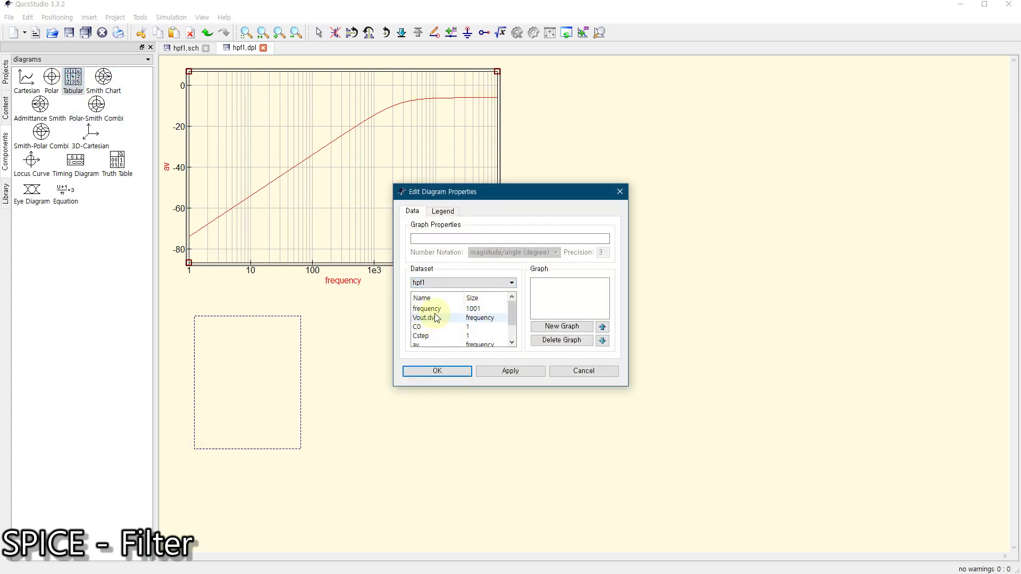
pyautogui.doubleClick(421, 328)
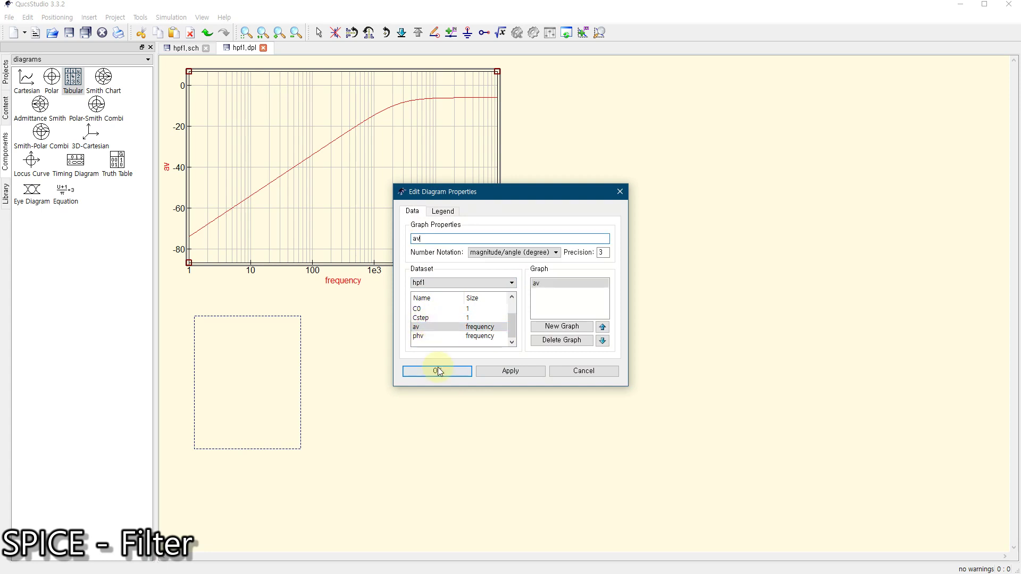
pyautogui.click(438, 371)
pyautogui.press('Escape')
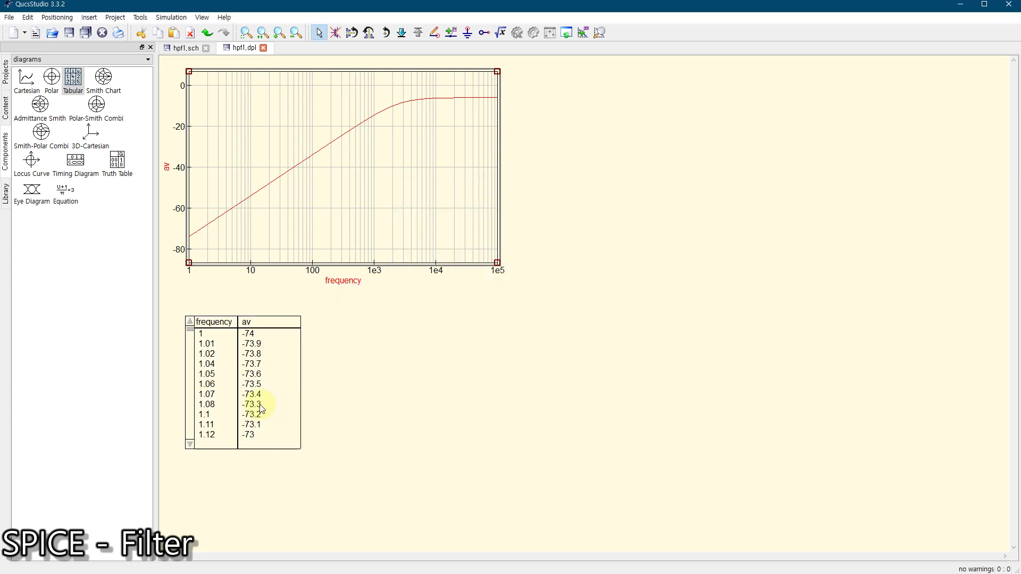
# Step: Enlarge the av table and move it up to sit closer below the plot
pyautogui.click(300, 416)
pyautogui.moveTo(343, 511); pyautogui.dragTo(365, 532)
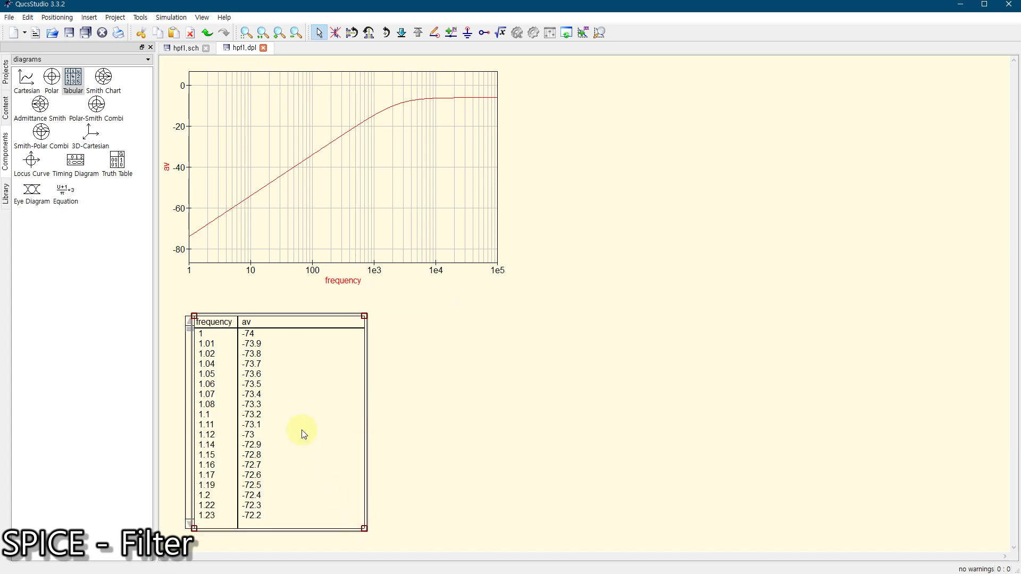
pyautogui.moveTo(304, 433); pyautogui.dragTo(299, 404)
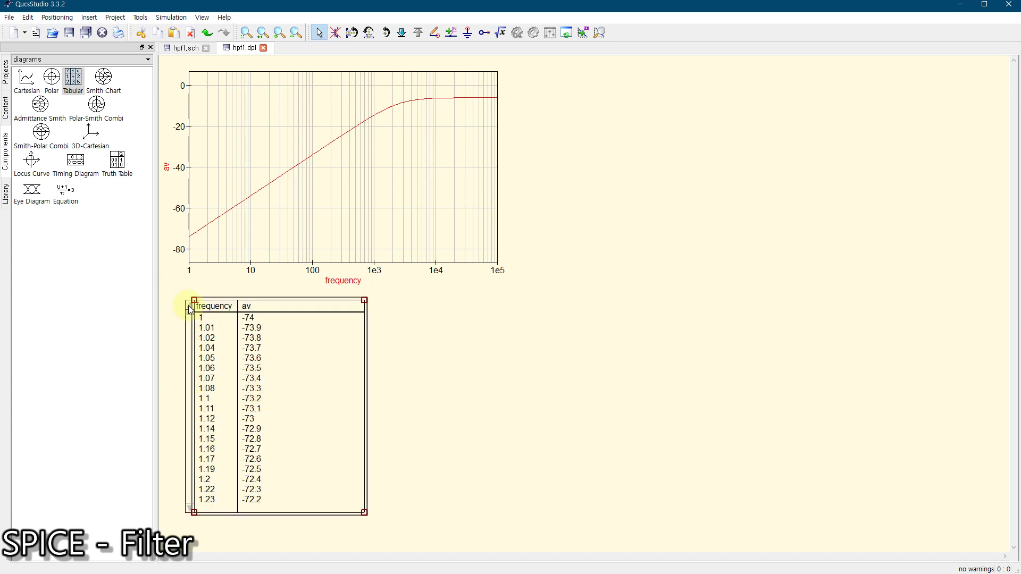
# Step: Examine the av values at the highest frequencies in the table and compare them with the schematic
pyautogui.moveTo(190, 313); pyautogui.dragTo(191, 503)
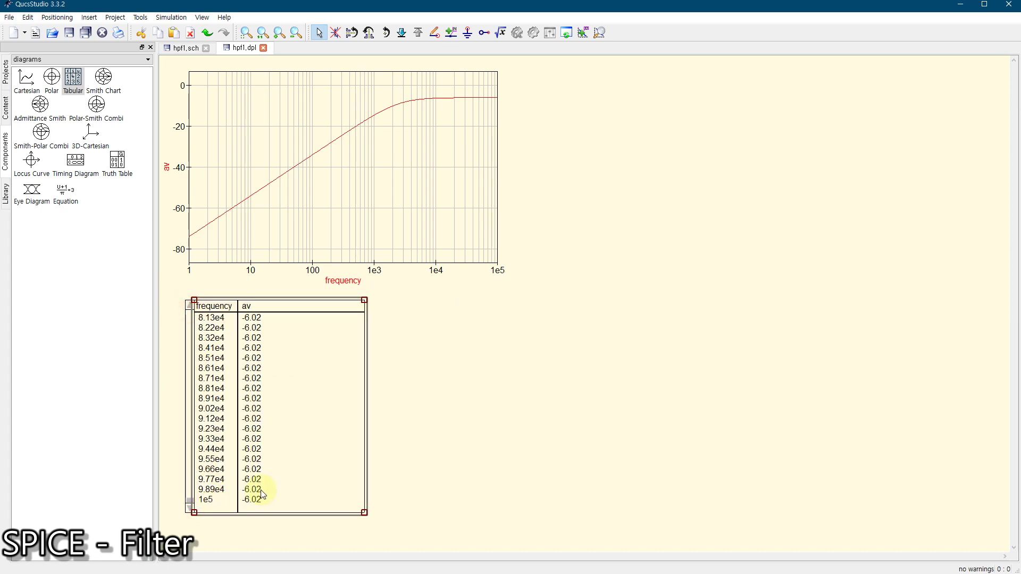
pyautogui.click(183, 48)
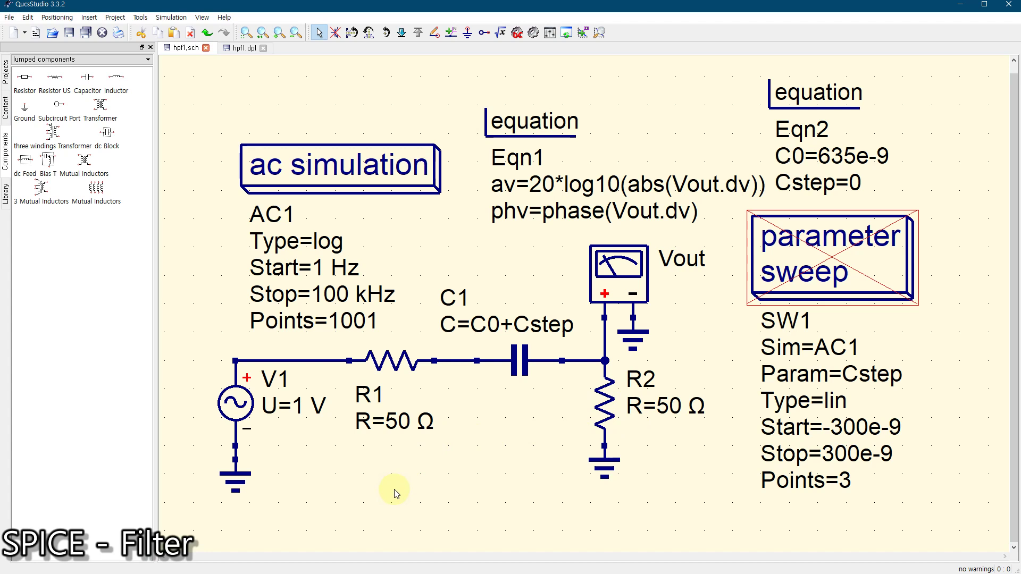
pyautogui.click(240, 47)
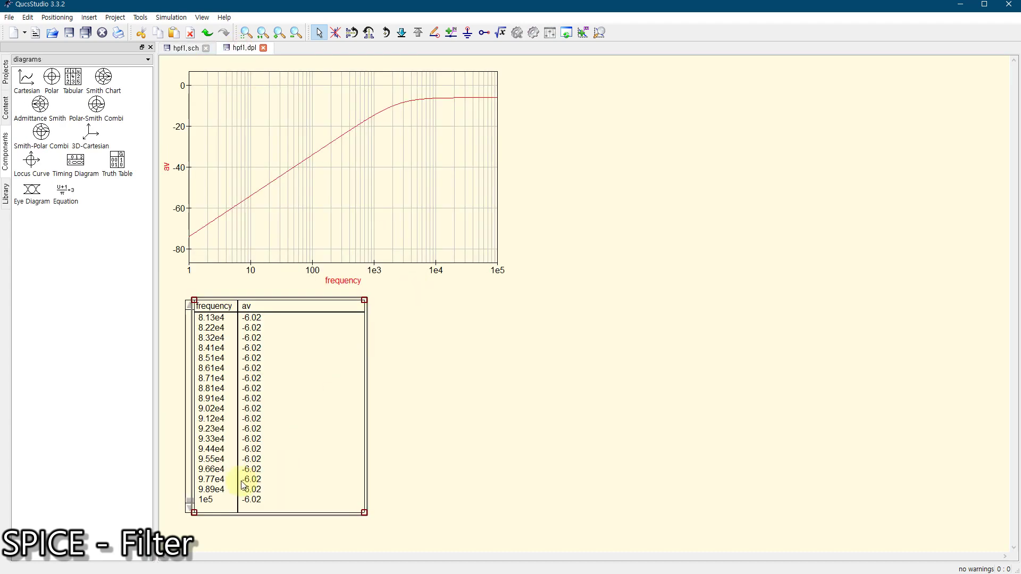
# Step: Look through the av table around 2.5 kHz to find the filter's cutoff point
pyautogui.click(190, 500)
pyautogui.moveTo(191, 502); pyautogui.dragTo(211, 516)
pyautogui.scroll(4, 255, 458)
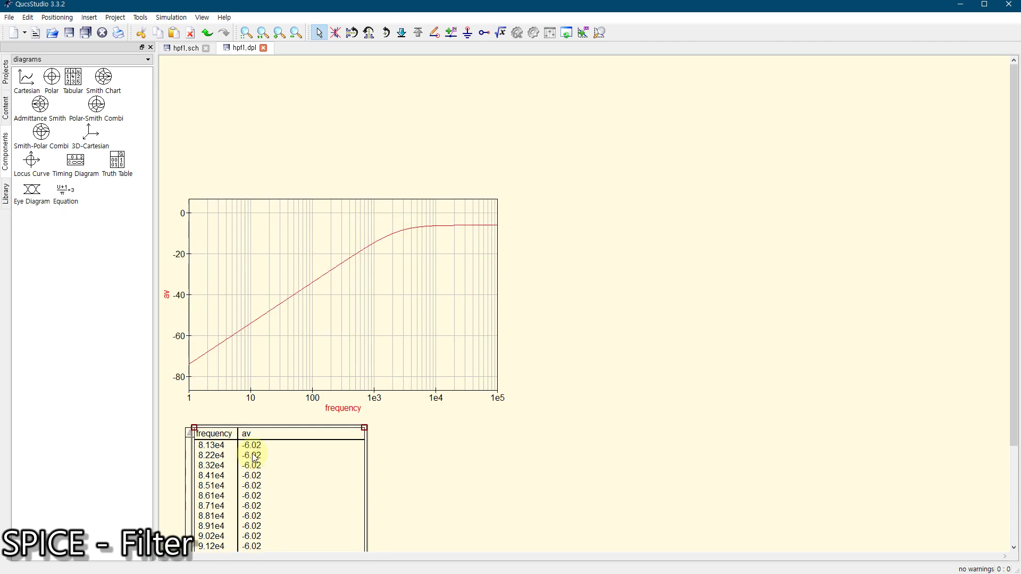
pyautogui.scroll(-5, 255, 459)
pyautogui.moveTo(192, 477); pyautogui.dragTo(209, 407)
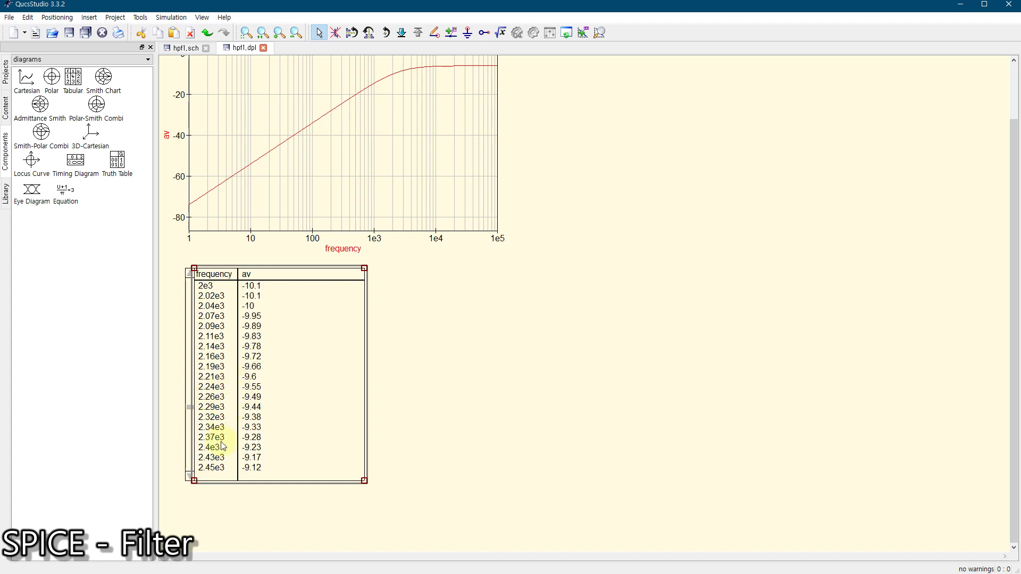
pyautogui.scroll(-1, 223, 446)
pyautogui.click(190, 442)
pyautogui.click(190, 442)
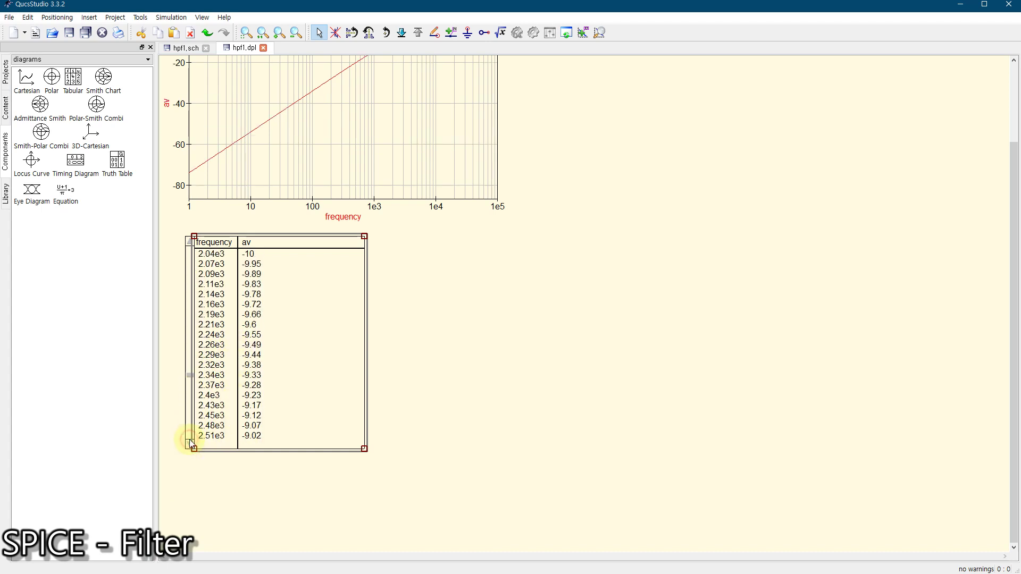
pyautogui.click(190, 442)
pyautogui.click(190, 441)
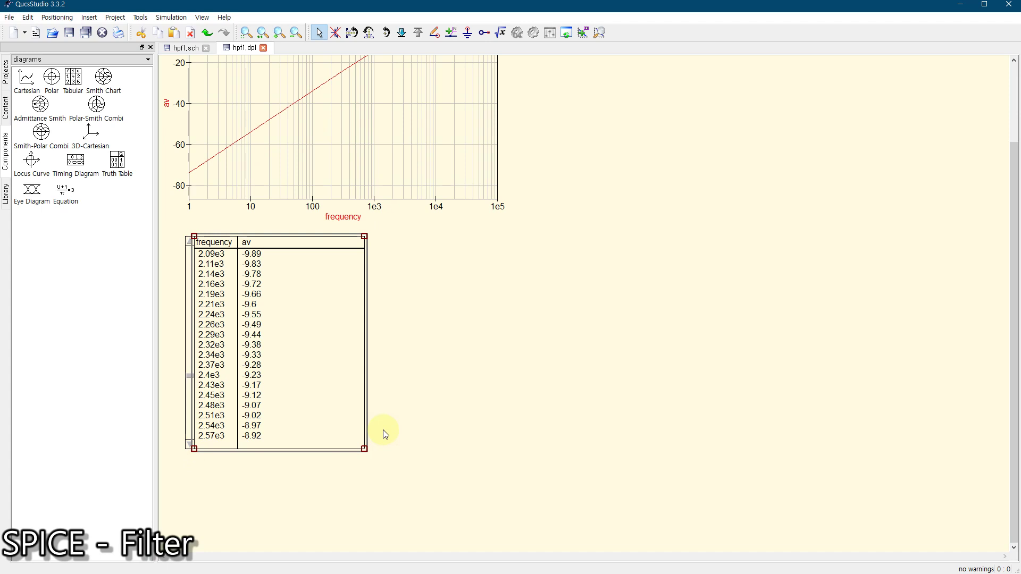
# Step: Place a text annotation above the AC simulation block in the hpf1 schematic
pyautogui.click(184, 48)
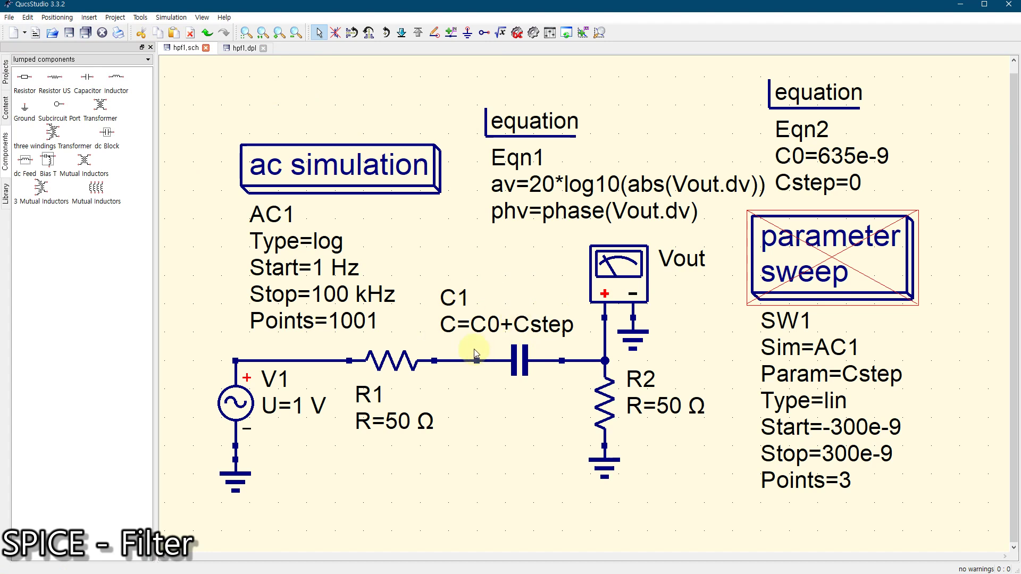
pyautogui.click(234, 47)
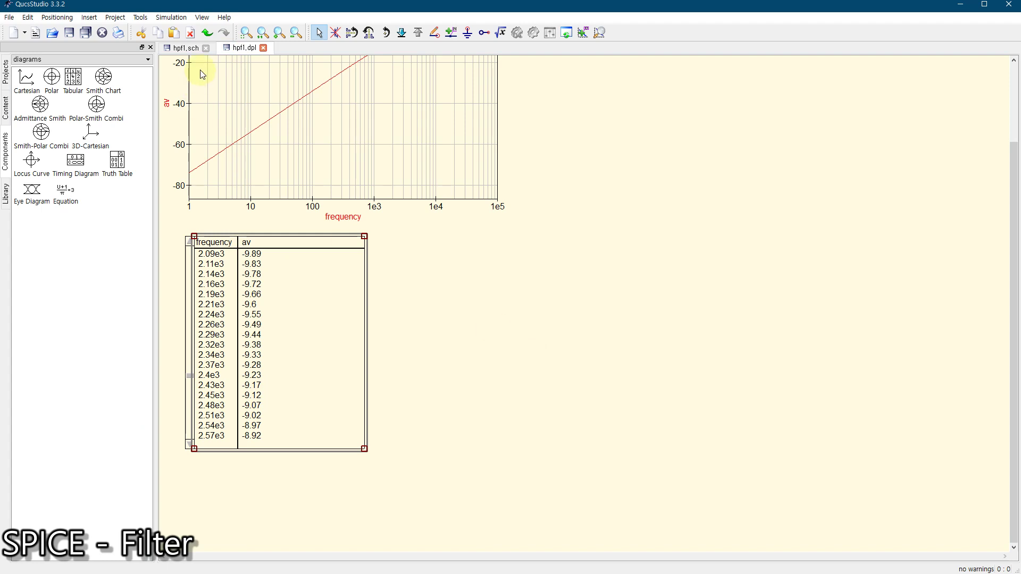
pyautogui.click(184, 48)
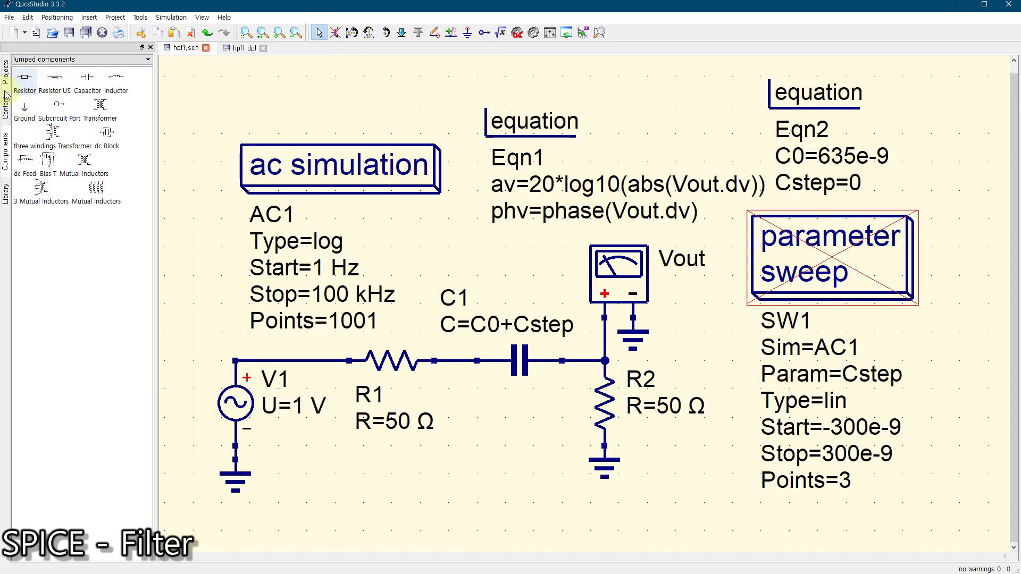
pyautogui.click(58, 64)
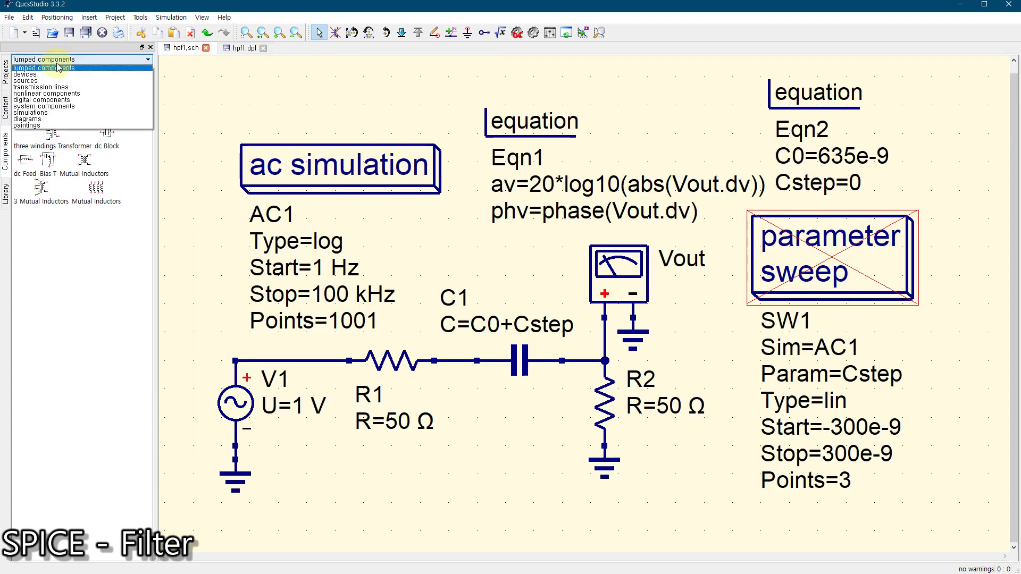
pyautogui.click(98, 121)
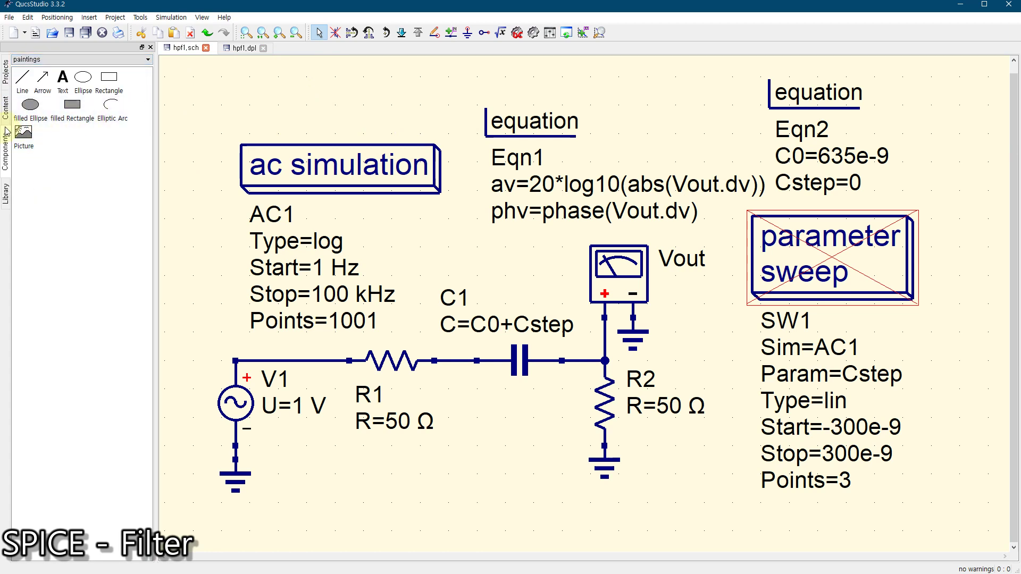
pyautogui.click(63, 80)
pyautogui.click(325, 94)
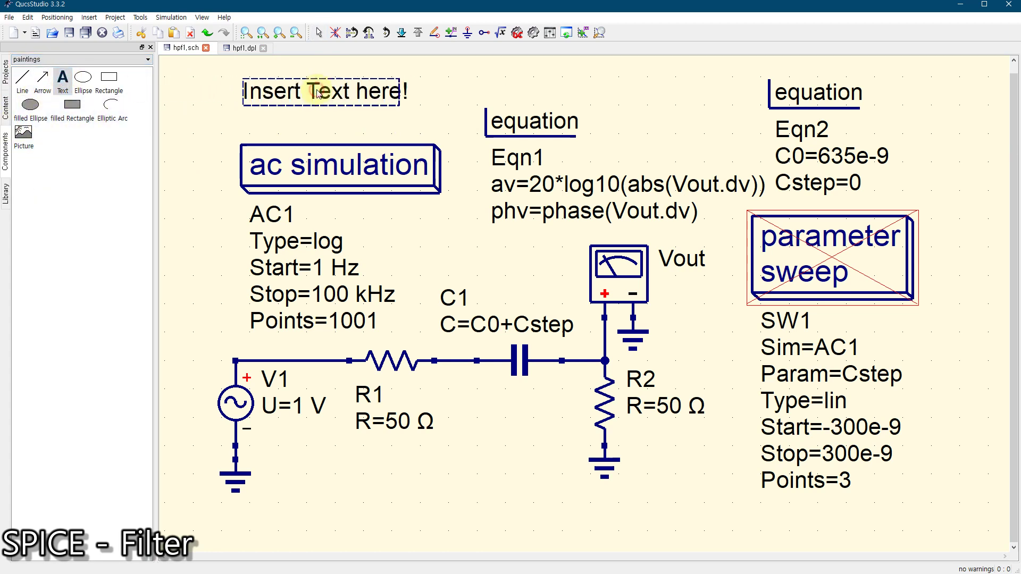
pyautogui.press('Escape')
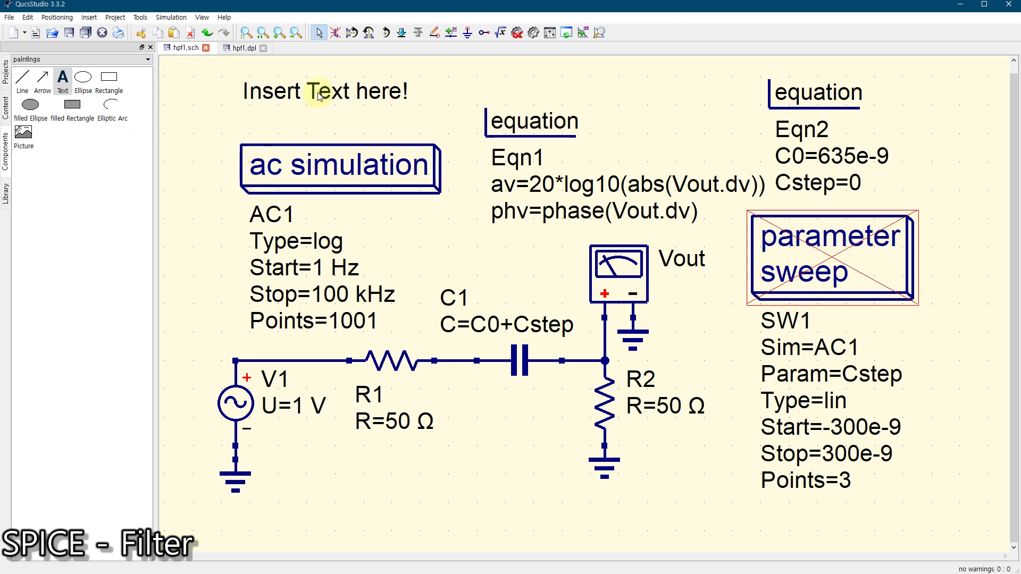
# Step: Change the placed annotation's text to "Cutoff freq.: 10 kHz"
pyautogui.doubleClick(318, 94)
pyautogui.moveTo(486, 235); pyautogui.dragTo(330, 230)
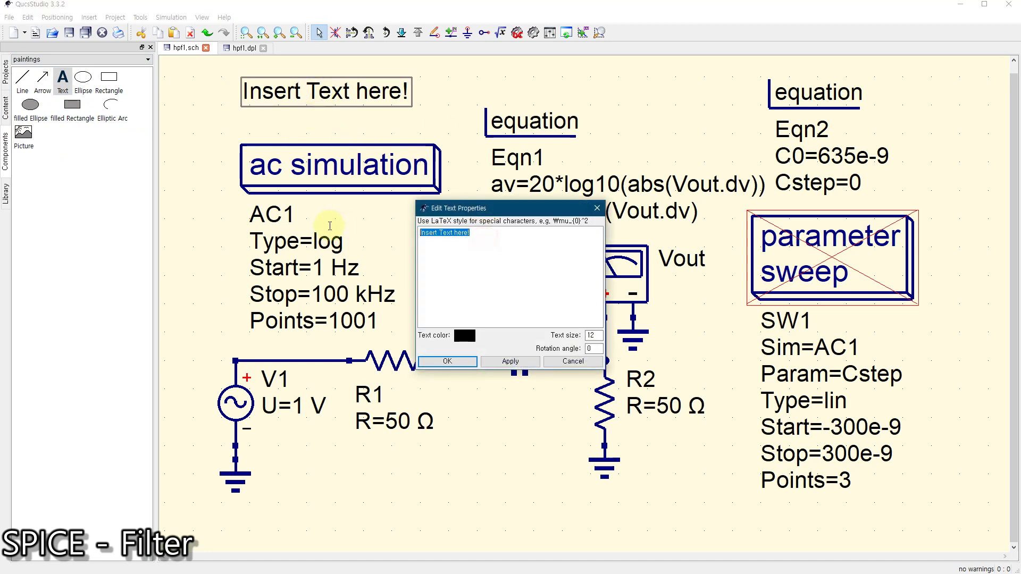
pyautogui.write('Cyu')
pyautogui.write('toff fre')
pyautogui.write('q.: 10 kHz')
pyautogui.click(447, 363)
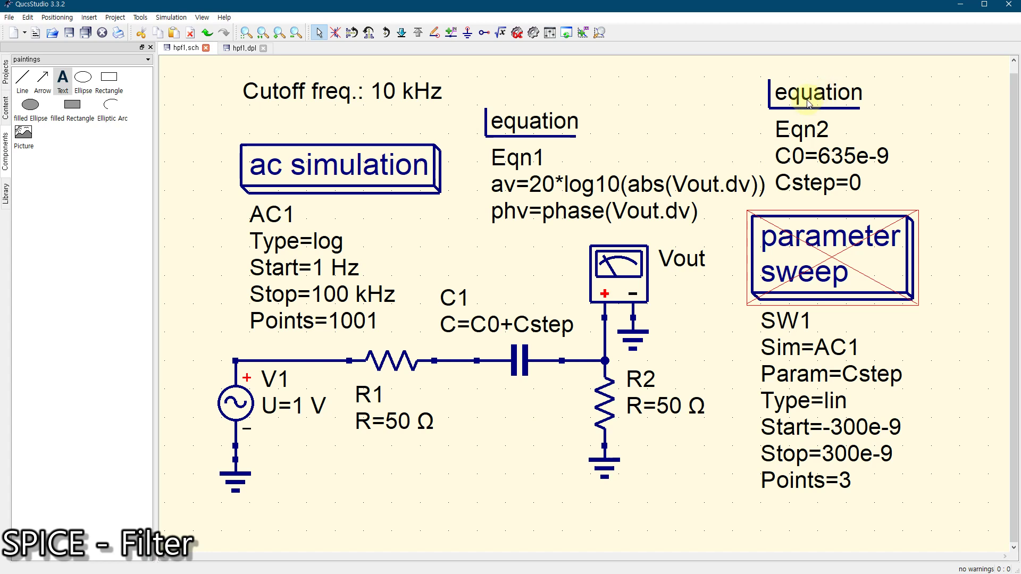
# Step: Look up the av value at 10 kHz in the table of the hpf1 data display
pyautogui.click(239, 49)
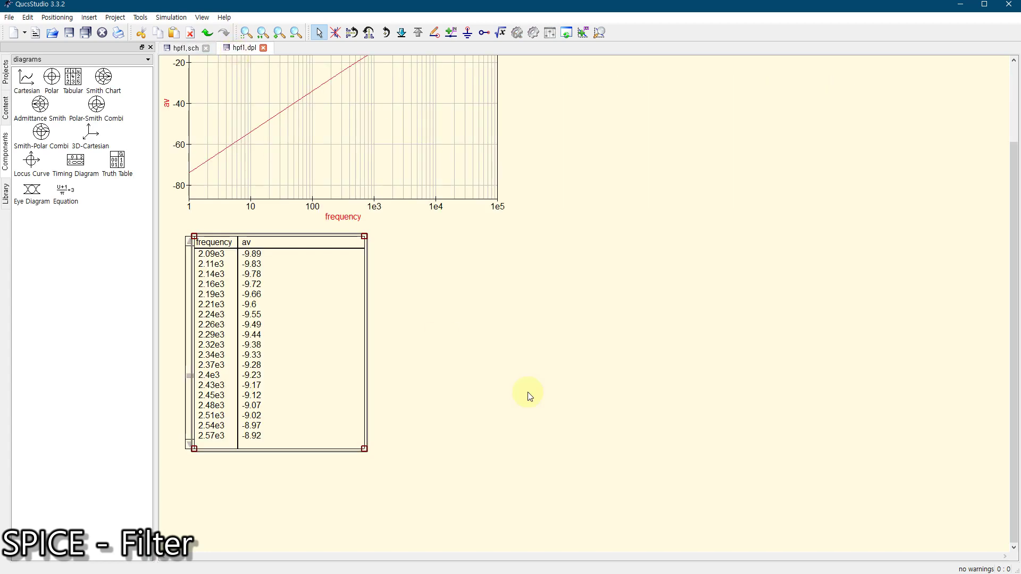
pyautogui.click(535, 404)
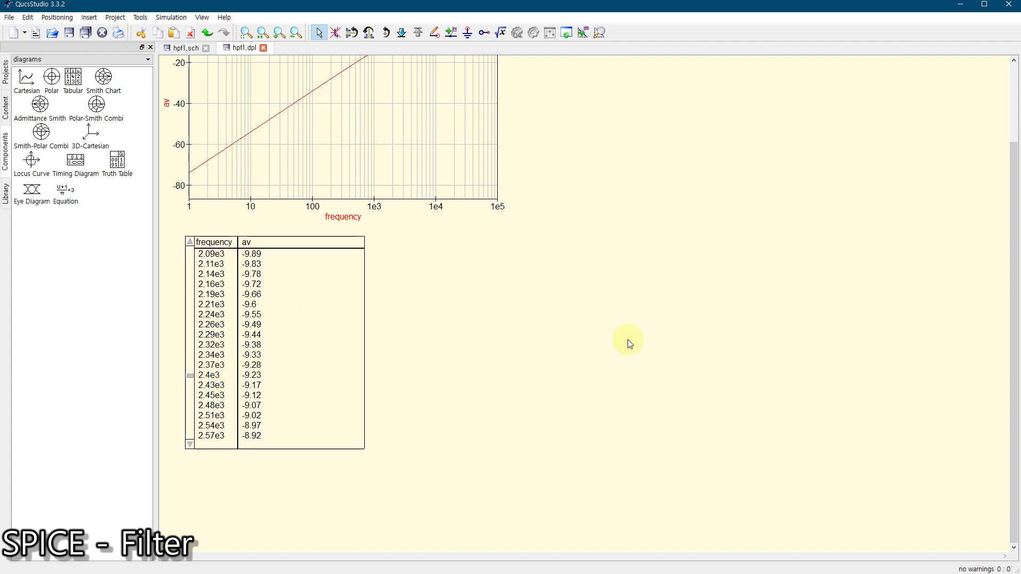
pyautogui.click(213, 411)
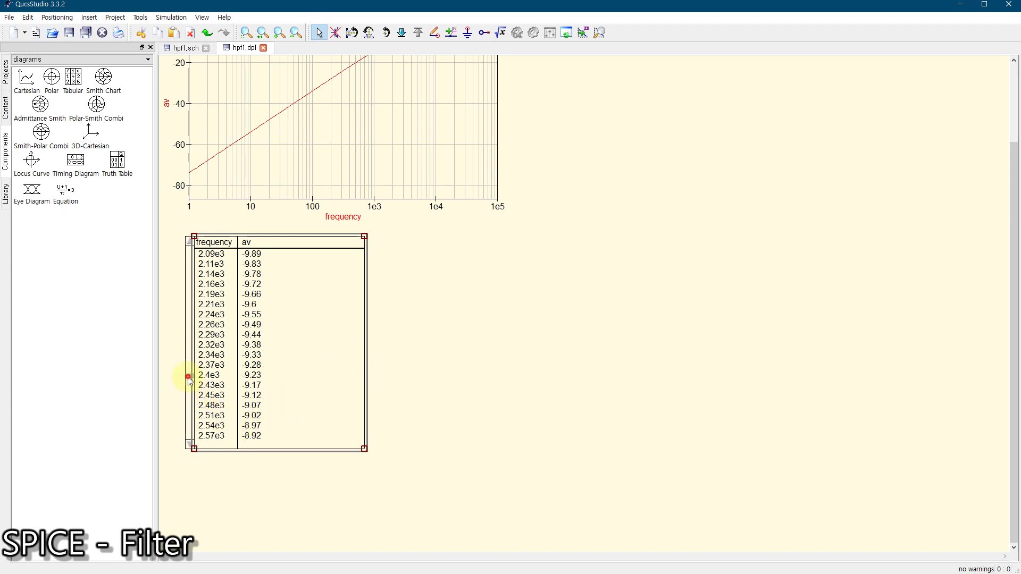
pyautogui.moveTo(189, 378); pyautogui.dragTo(197, 405)
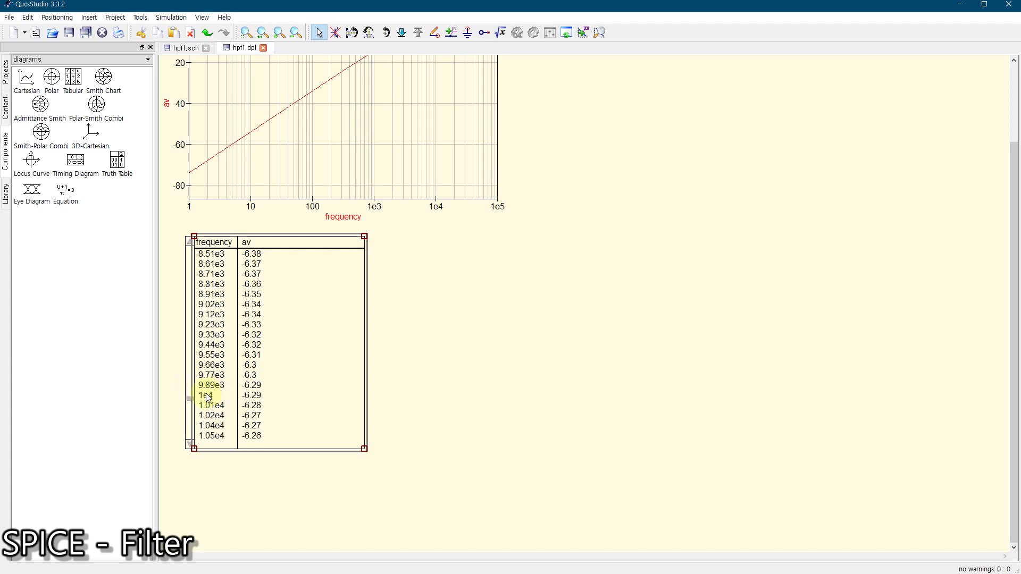
pyautogui.click(247, 396)
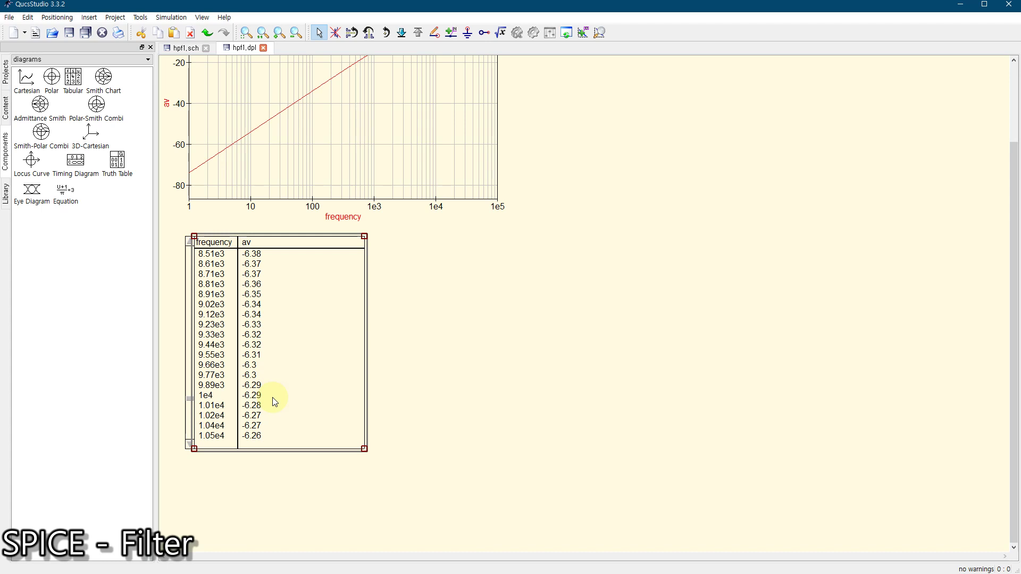
# Step: Set C0 in the Eqn2 equation of the schematic to 300e-9
pyautogui.click(182, 48)
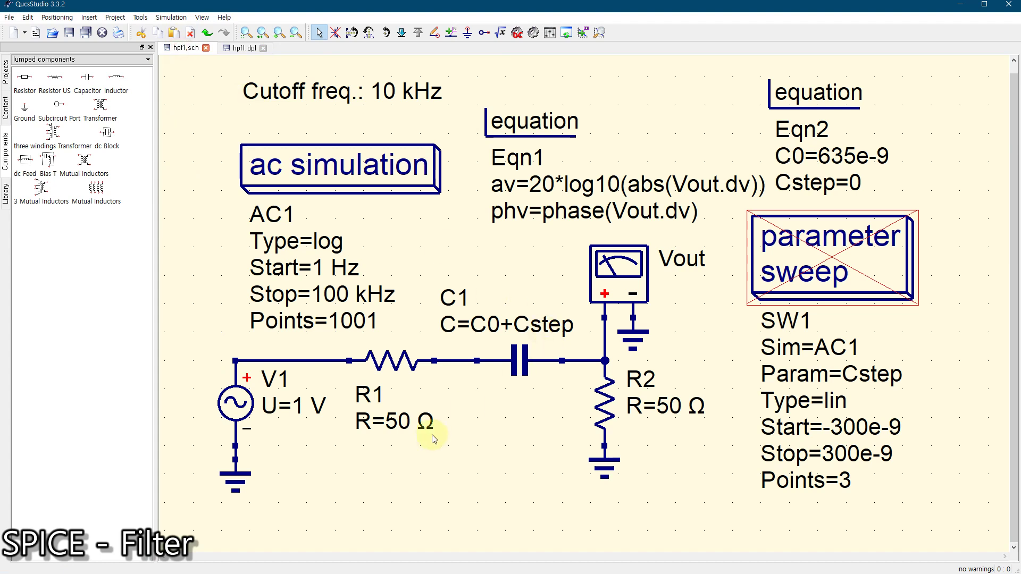
pyautogui.doubleClick(824, 96)
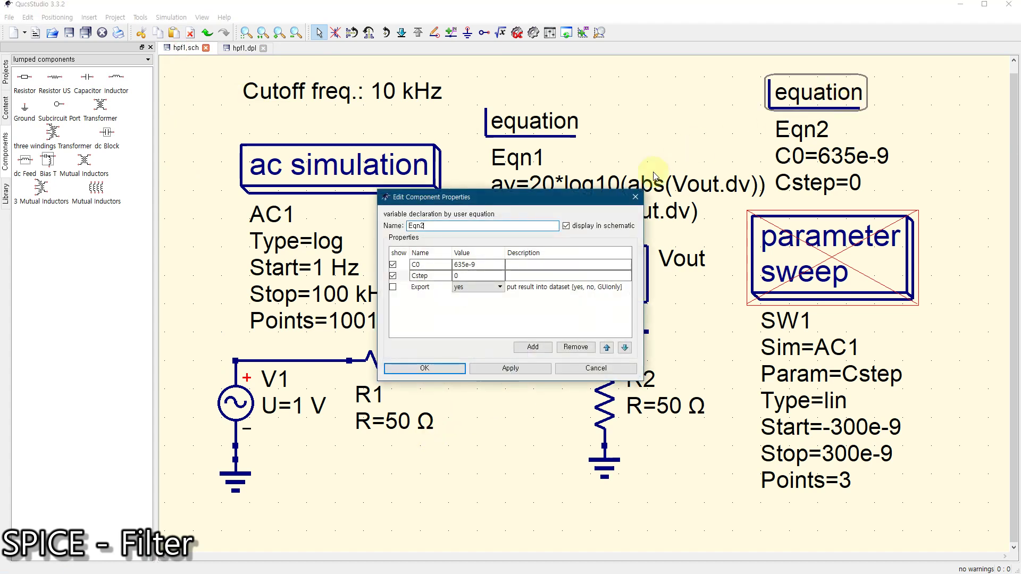
pyautogui.click(458, 265)
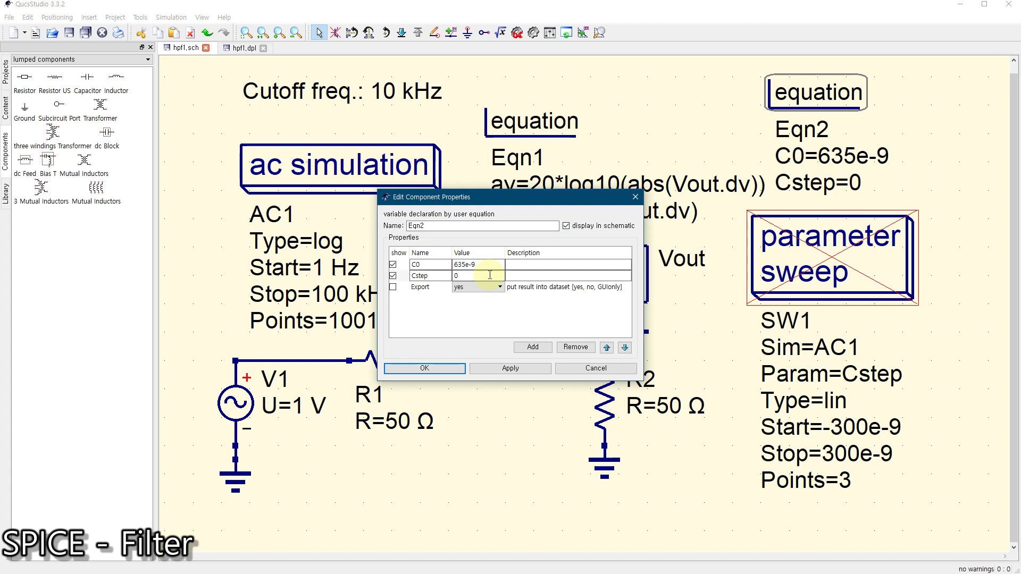
pyautogui.write('300')
pyautogui.press('Delete')
pyautogui.press('Delete')
pyautogui.press('Delete')
pyautogui.click(424, 368)
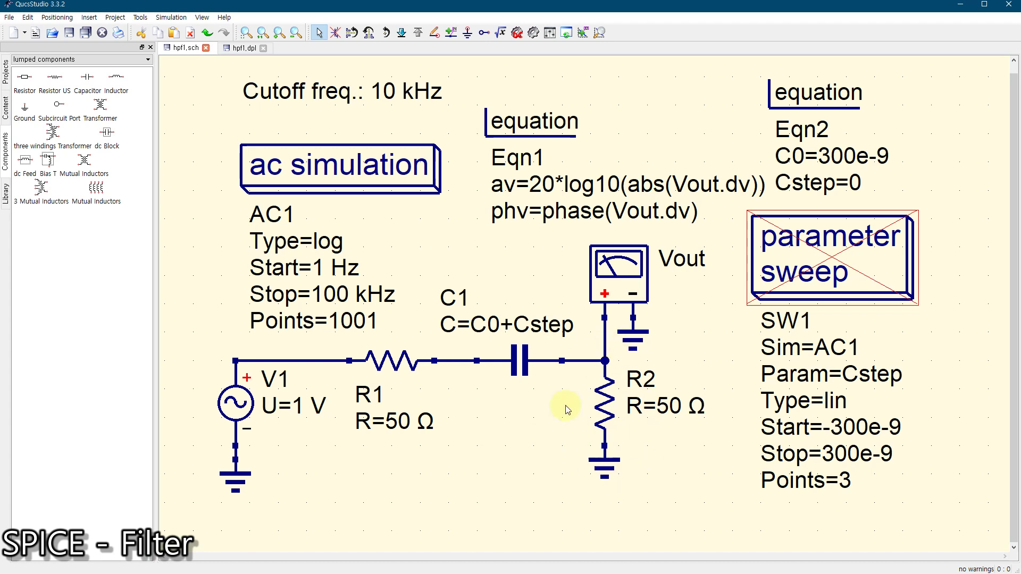
# Step: Simulate the schematic and examine the updated av curve together with the table around 10 kHz
pyautogui.click(242, 48)
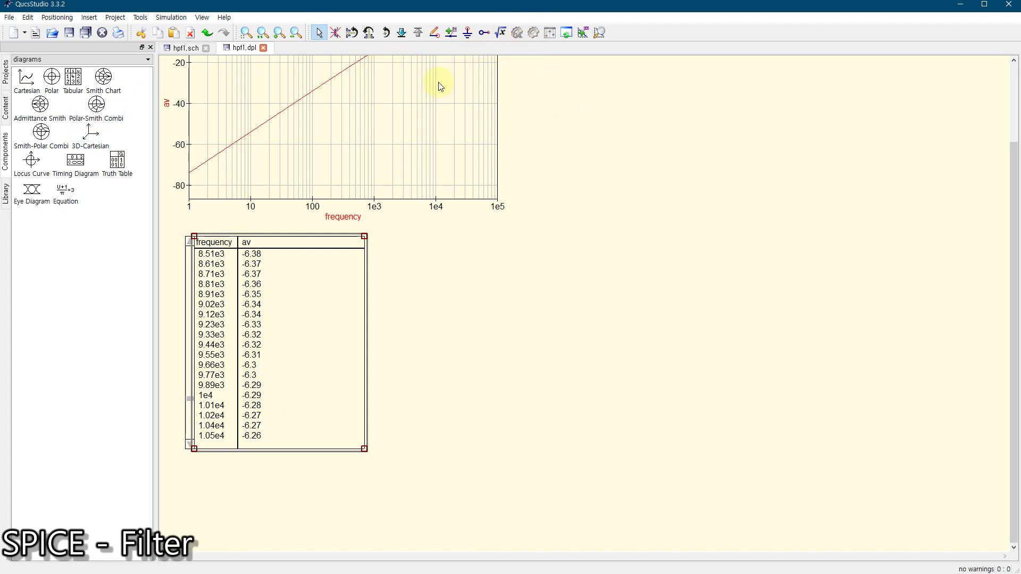
pyautogui.click(183, 48)
pyautogui.click(534, 33)
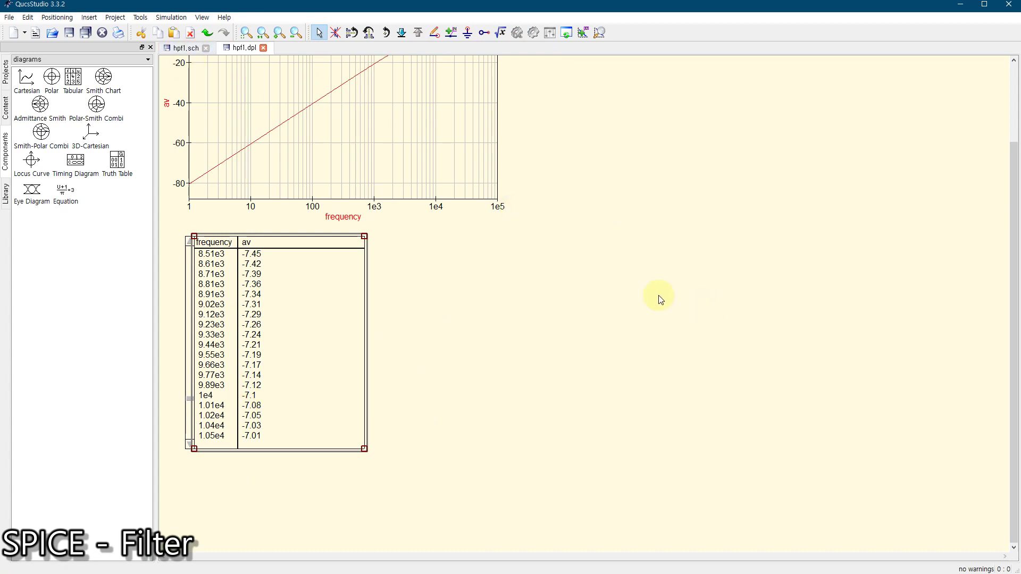
pyautogui.moveTo(1017, 324); pyautogui.dragTo(1016, 227)
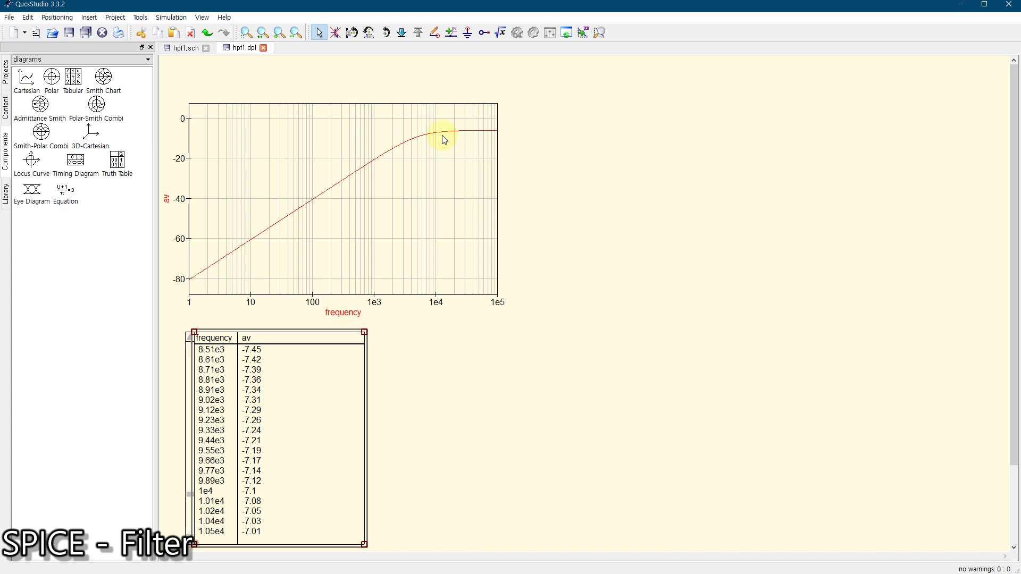
# Step: Set C0 in the Eqn2 equation to 100e-9 and simulate the filter again
pyautogui.click(193, 49)
pyautogui.doubleClick(780, 91)
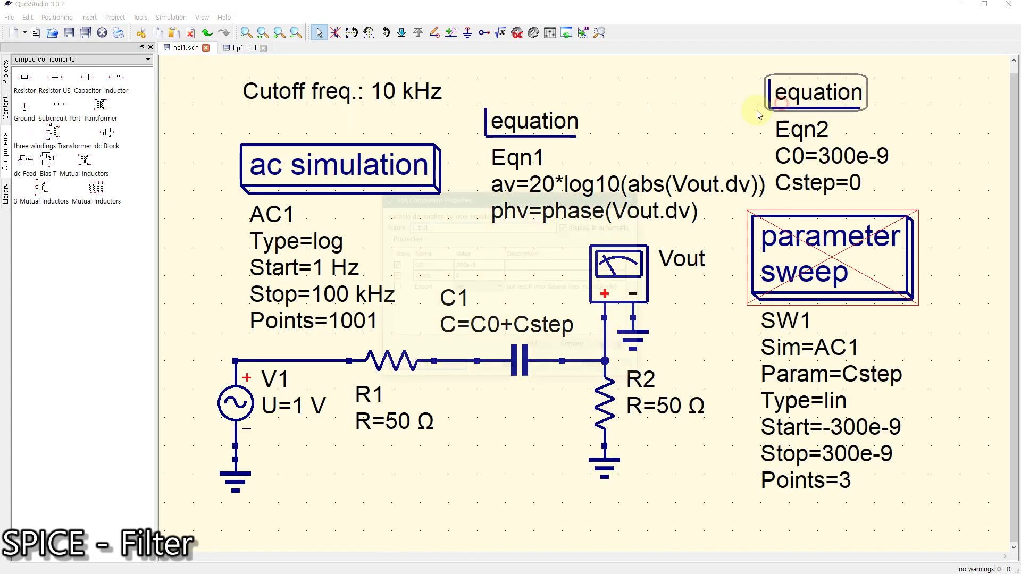
pyautogui.doubleClick(466, 265)
pyautogui.moveTo(458, 265); pyautogui.dragTo(452, 265)
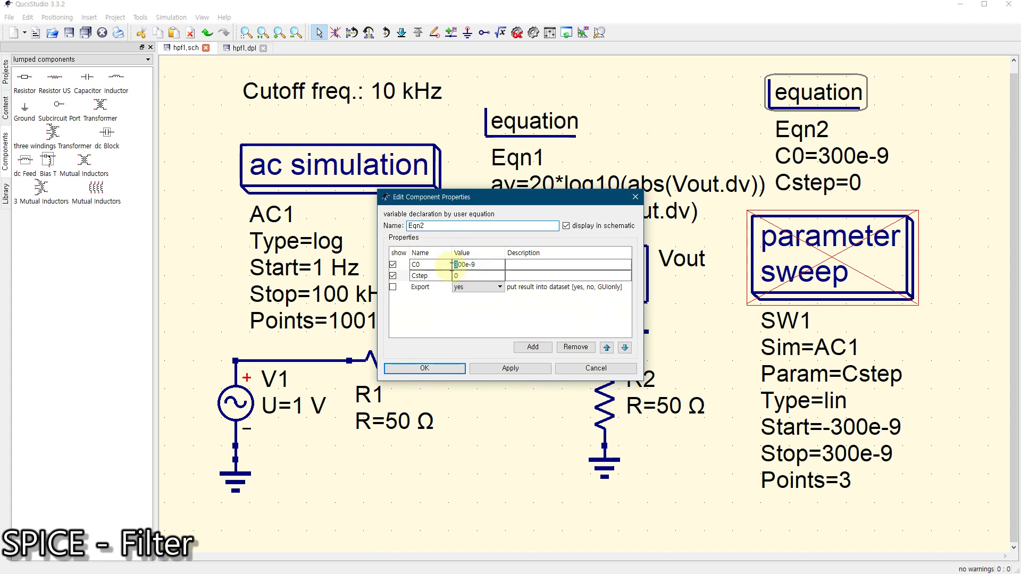
pyautogui.write('1')
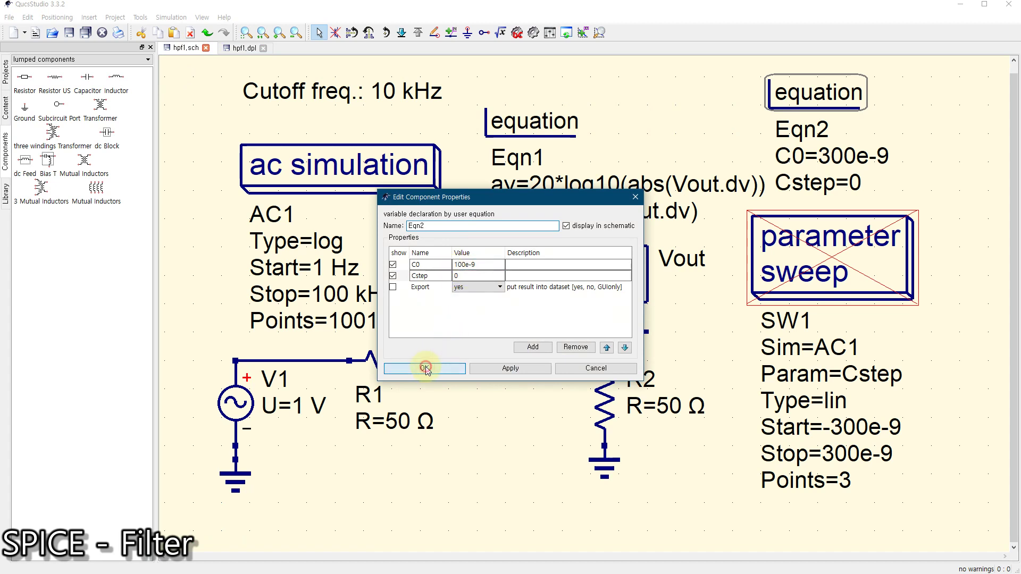
pyautogui.click(425, 368)
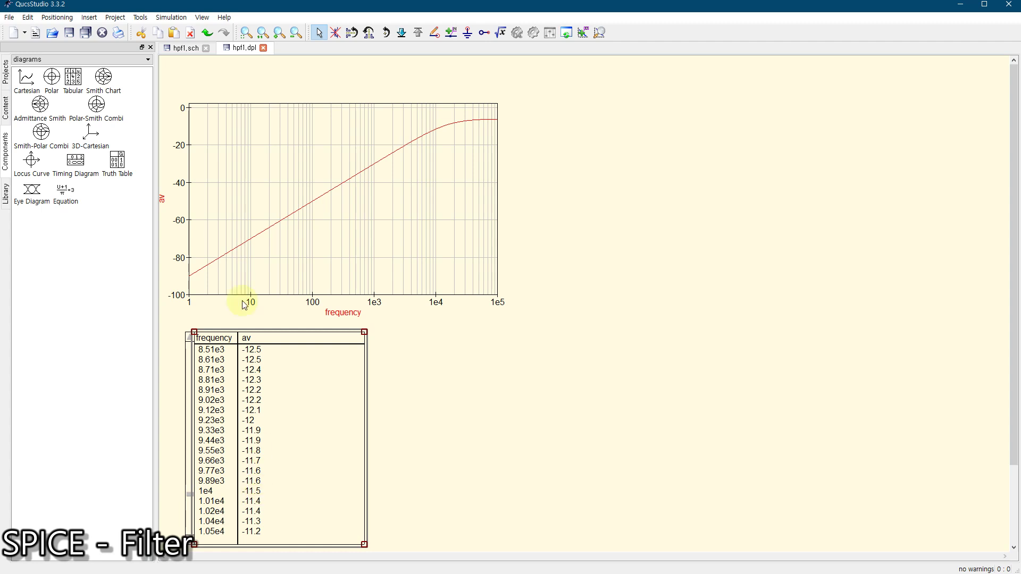
# Step: Set C0 in Eqn2 to 150e-9 and rerun the simulation to check av at 10 kHz
pyautogui.click(180, 48)
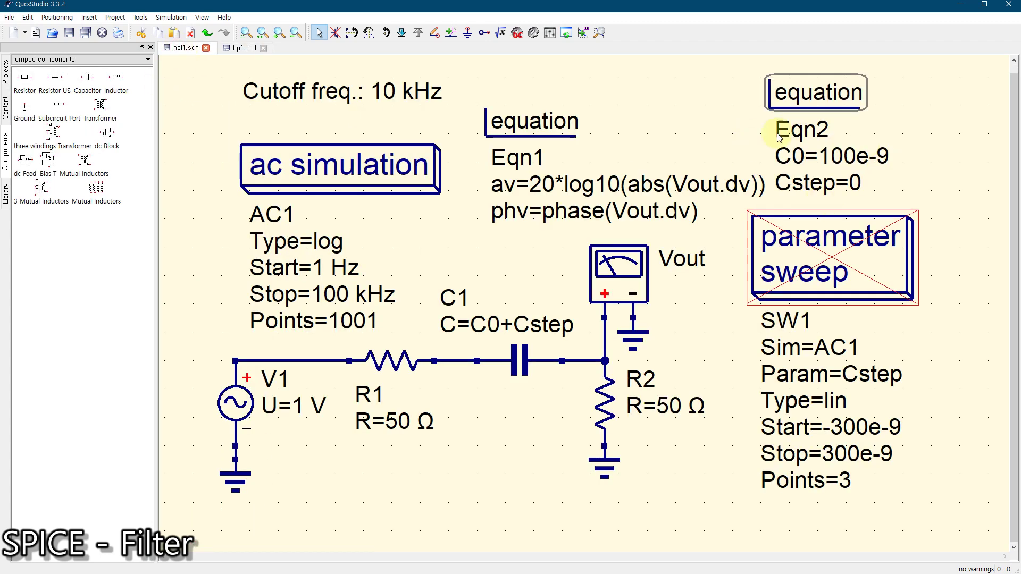
pyautogui.doubleClick(815, 94)
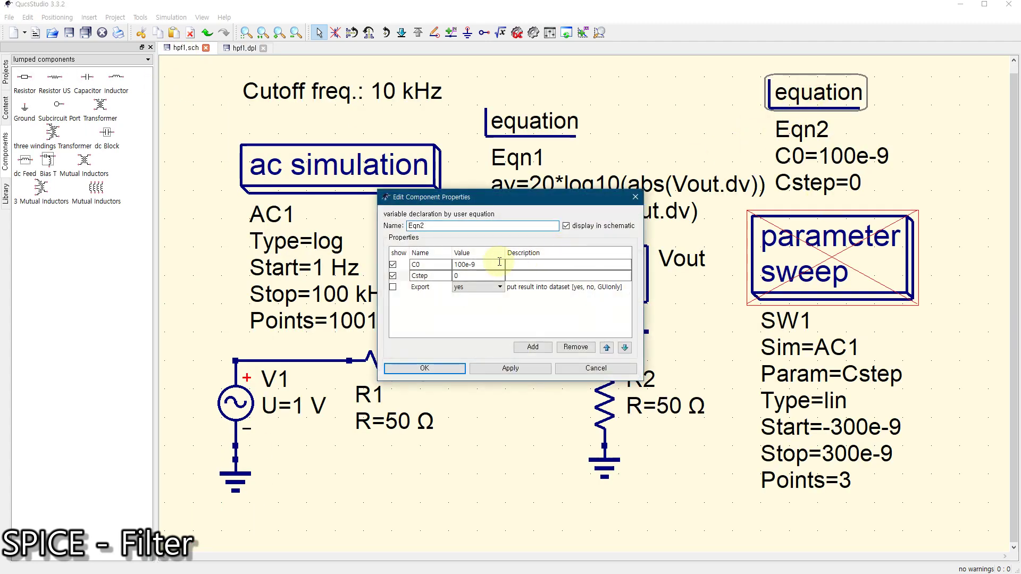
pyautogui.click(461, 263)
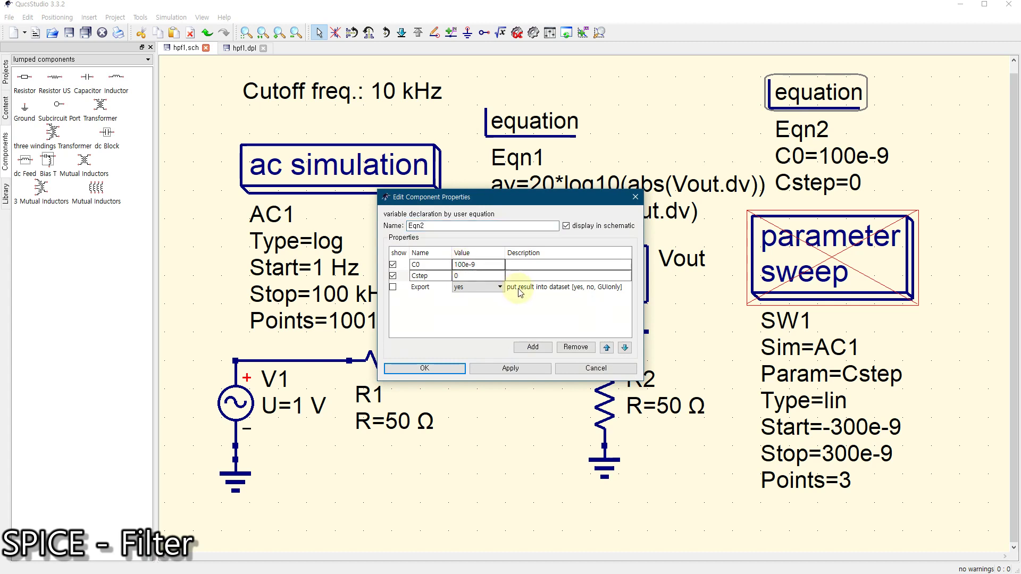
pyautogui.write('5')
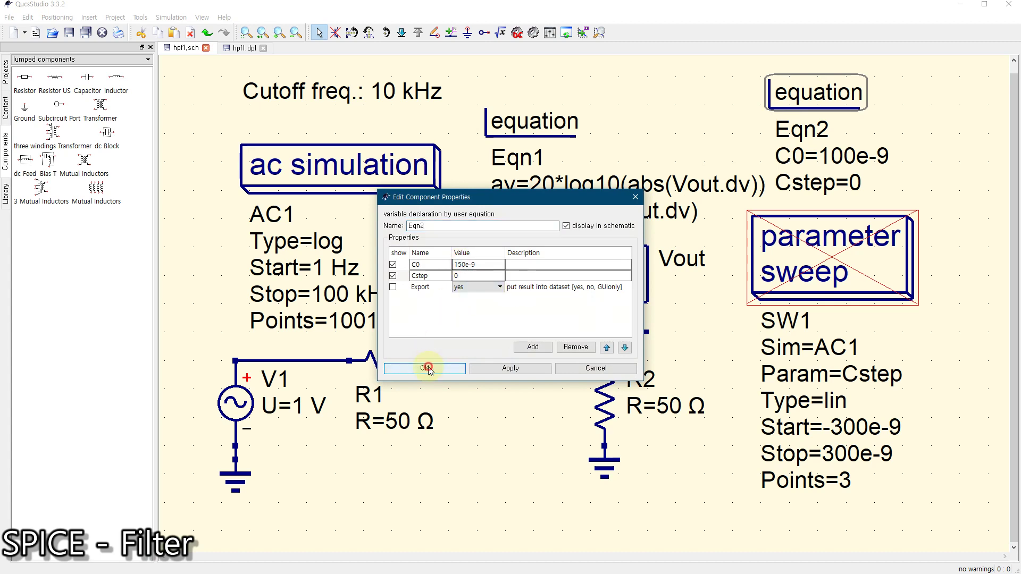
pyautogui.click(424, 367)
pyautogui.click(532, 33)
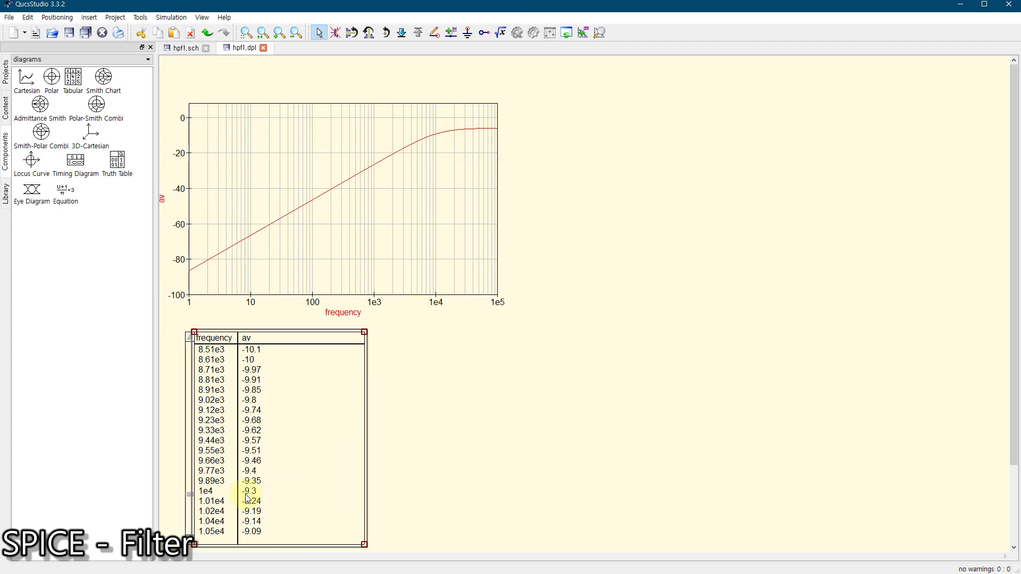
# Step: Set C0 in Eqn2 to 170e-9 and rerun the simulation to check av at 10 kHz
pyautogui.click(184, 48)
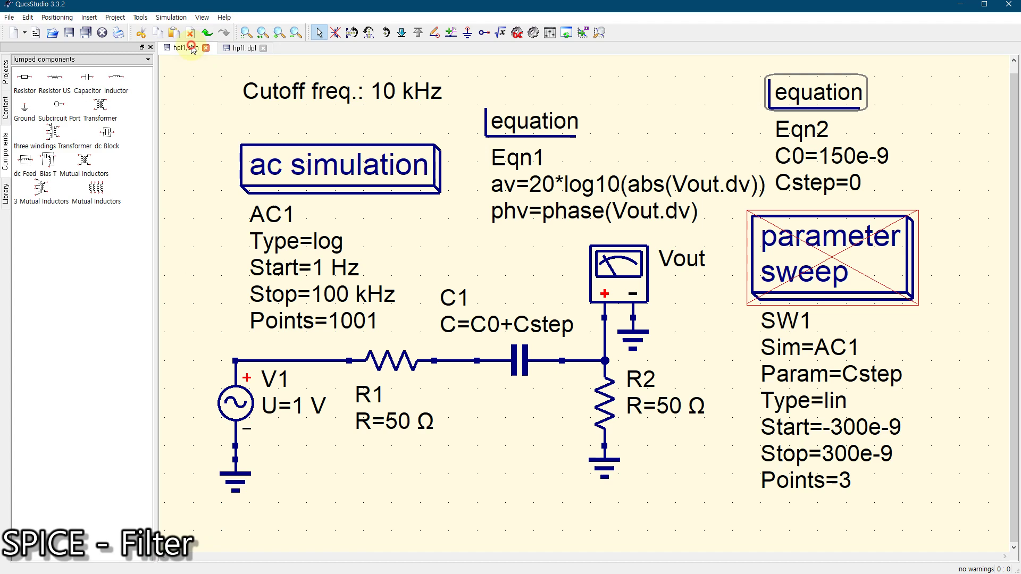
pyautogui.doubleClick(827, 98)
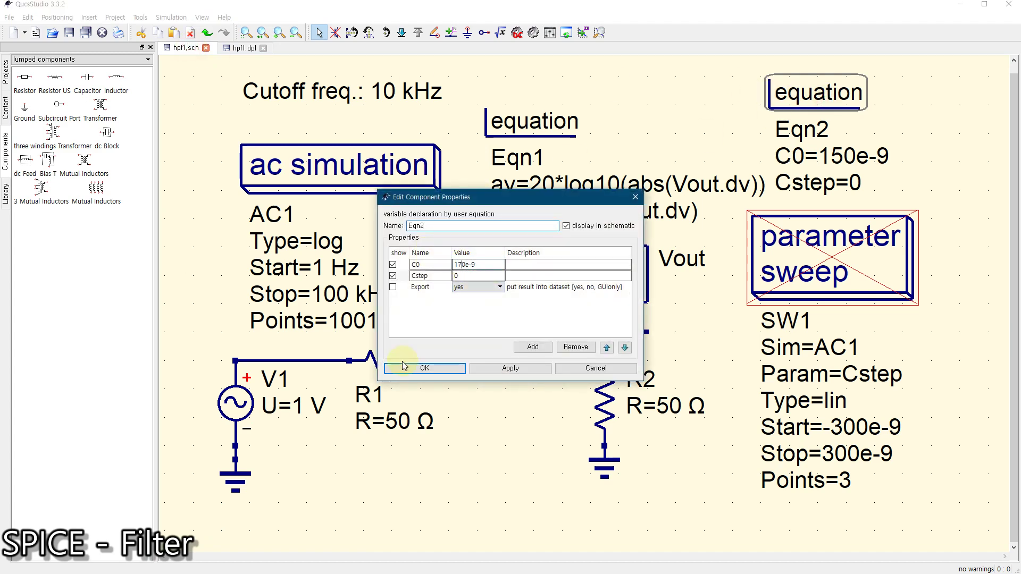
pyautogui.click(424, 368)
pyautogui.click(538, 31)
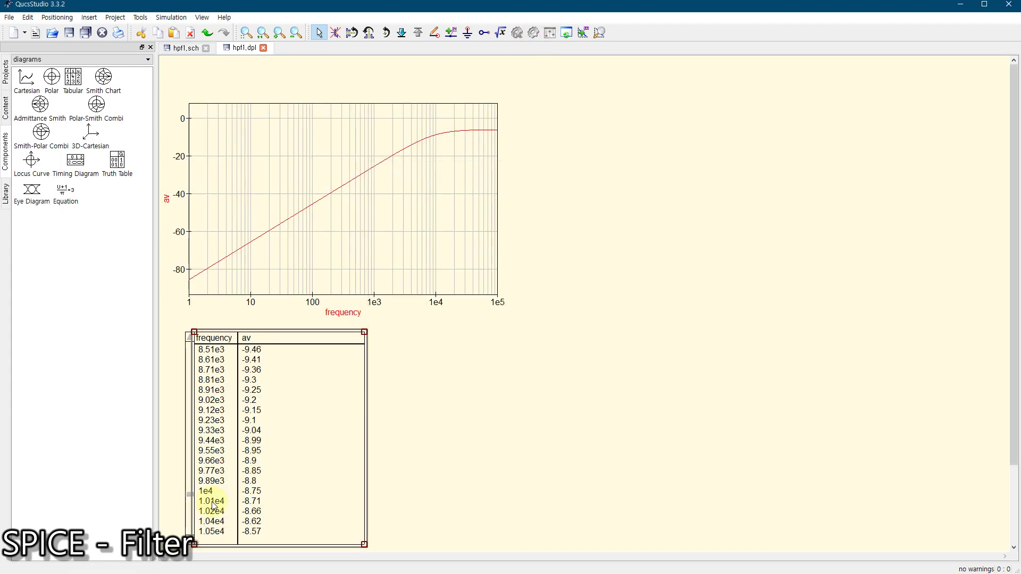
# Step: Set C0 in Eqn2 to 160e-9, rerun the simulation, and compare av at 10 kHz with the schematic values
pyautogui.click(182, 49)
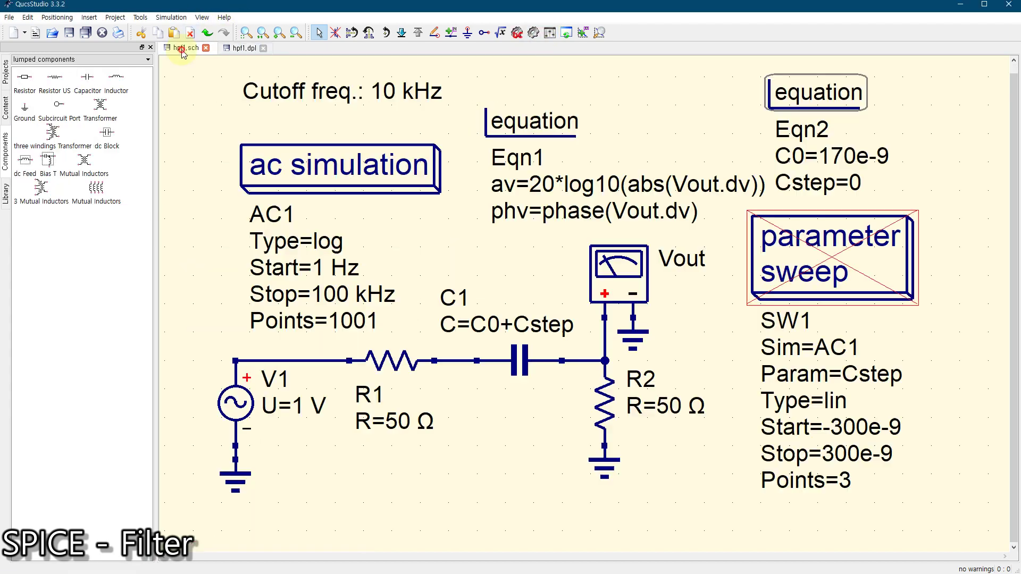
pyautogui.doubleClick(819, 92)
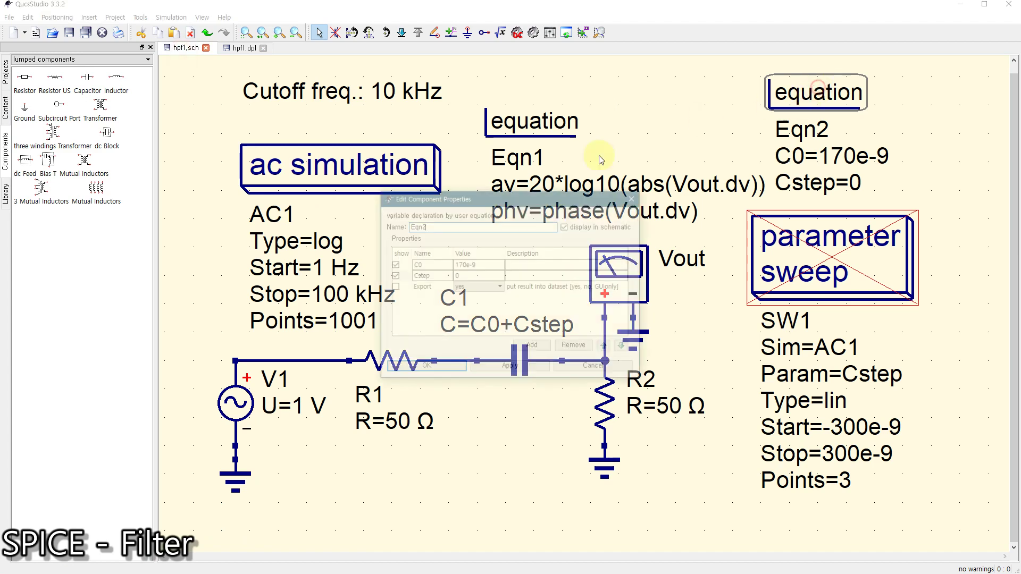
pyautogui.click(459, 265)
pyautogui.press('Delete')
pyautogui.write('6')
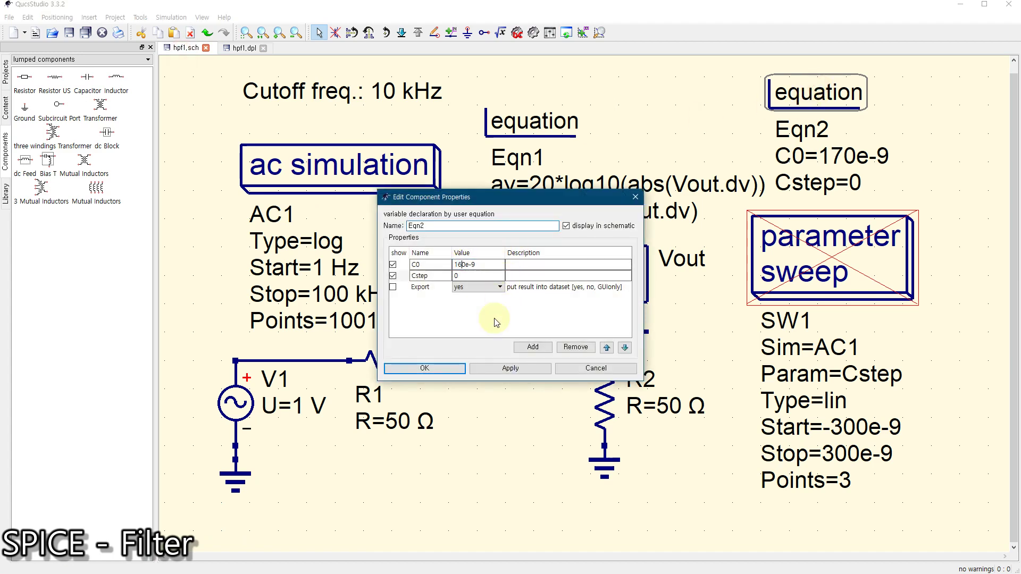
pyautogui.click(424, 368)
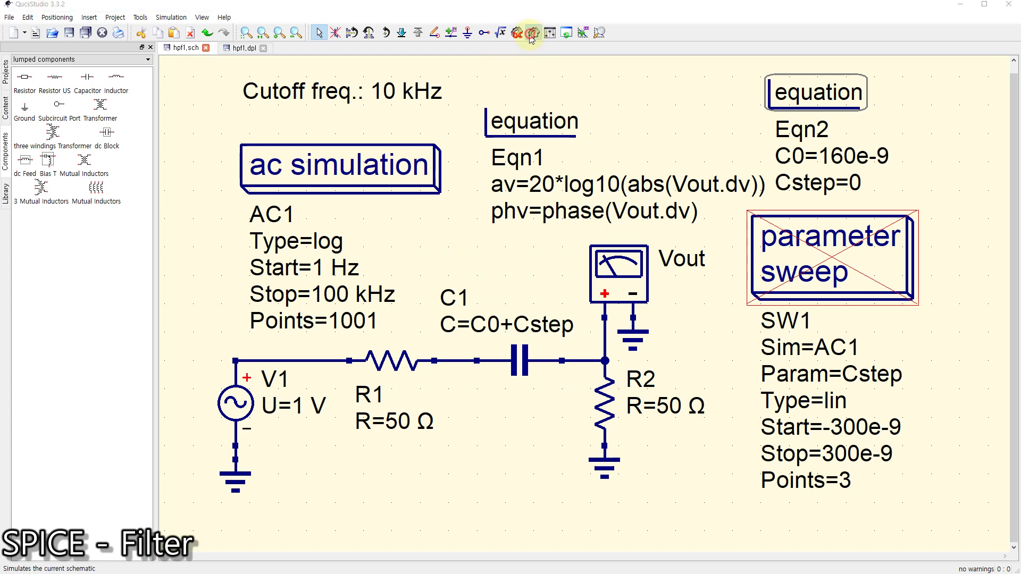
pyautogui.click(531, 35)
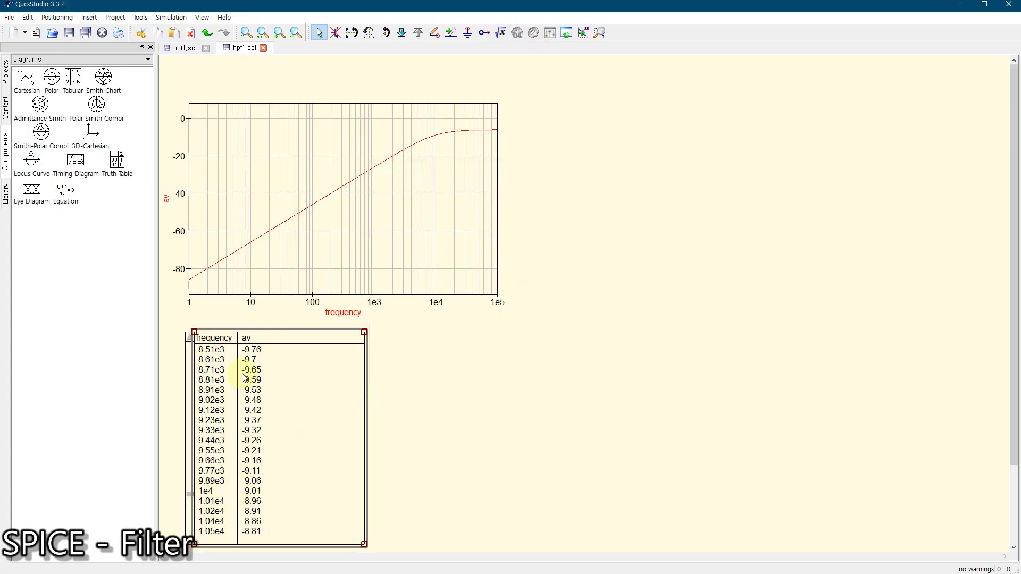
pyautogui.click(184, 48)
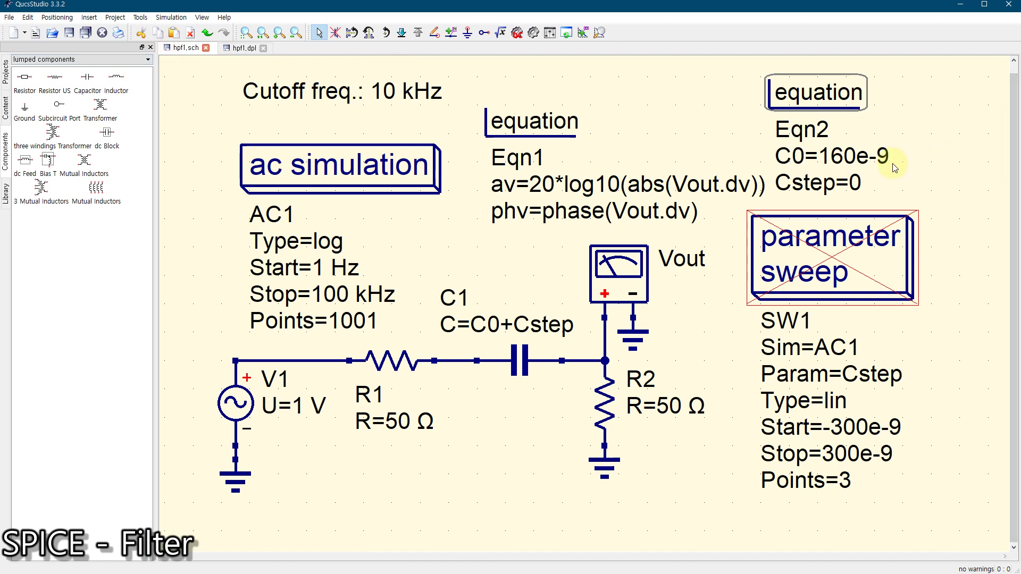
pyautogui.click(237, 48)
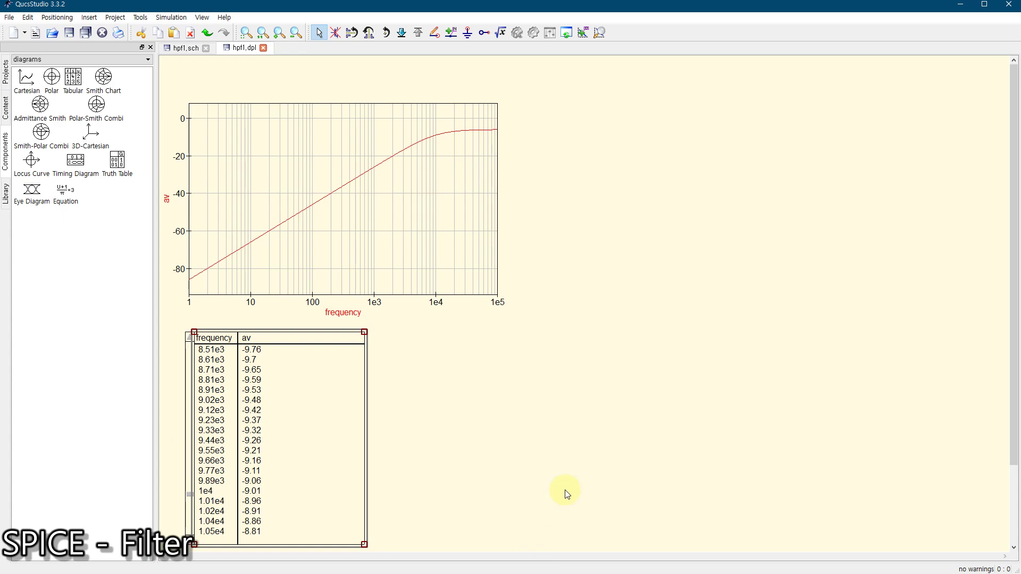
# Step: Switch to Microsoft Whiteboard and highlight the handwritten "차단주파수 Cutoff frequency" line in yellow
pyautogui.press('super')
pyautogui.click(612, 563)
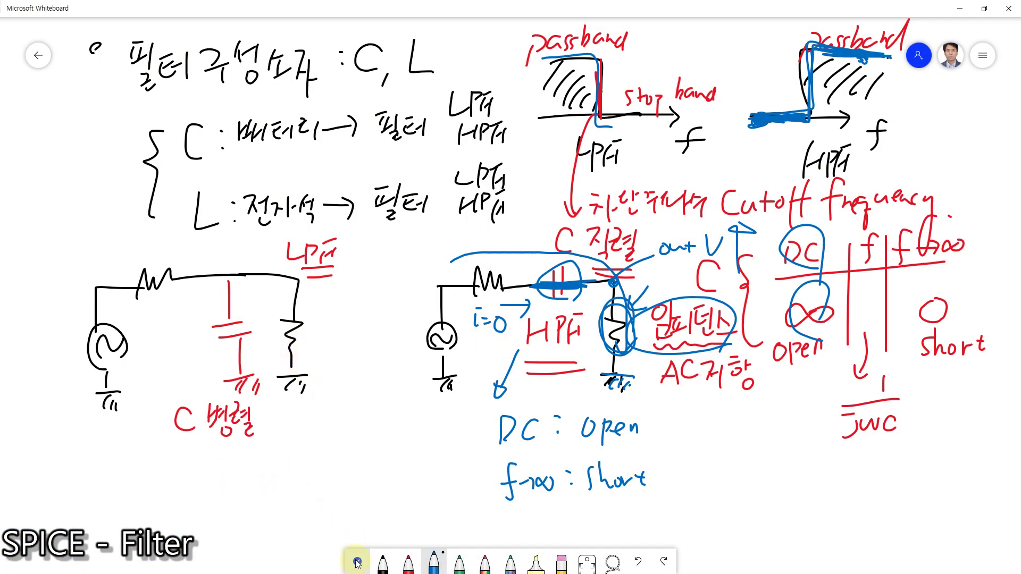
pyautogui.click(357, 561)
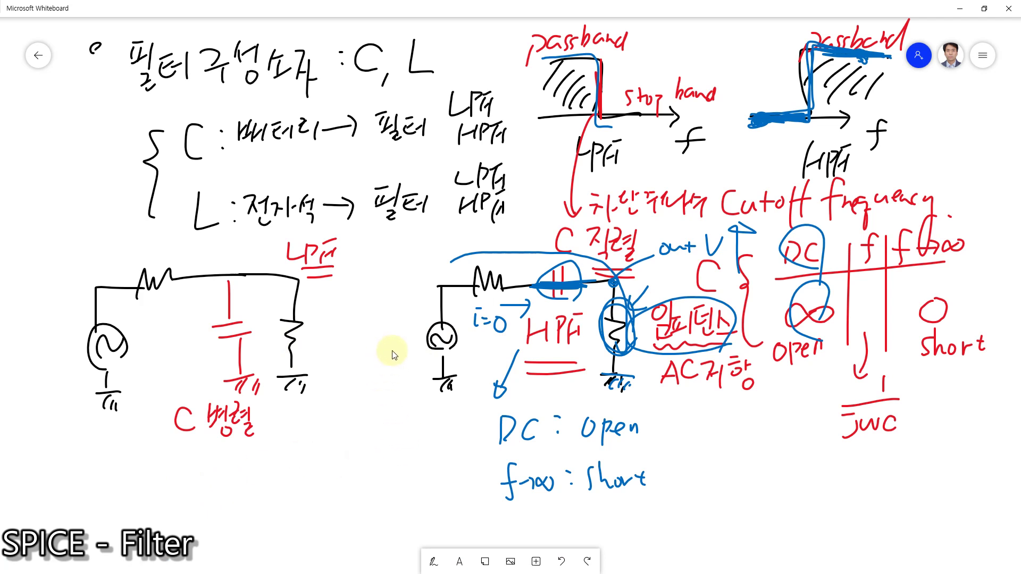
pyautogui.click(433, 561)
pyautogui.click(536, 562)
pyautogui.moveTo(591, 201); pyautogui.dragTo(907, 209)
pyautogui.moveTo(606, 209); pyautogui.dragTo(937, 222)
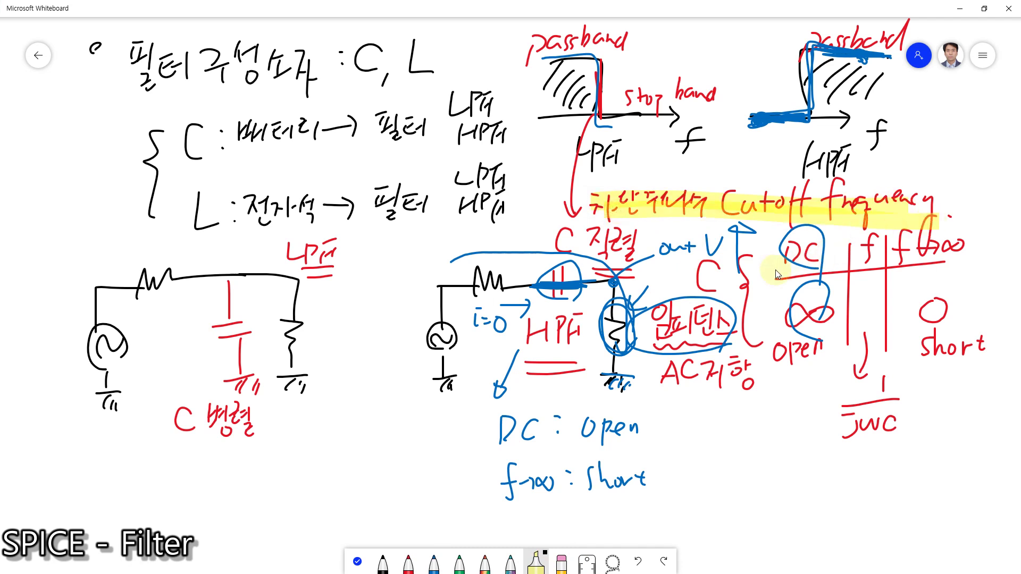
# Step: Handwrite "passband (-6dB)" in black ink in the empty space beside the HPF sketch
pyautogui.click(383, 564)
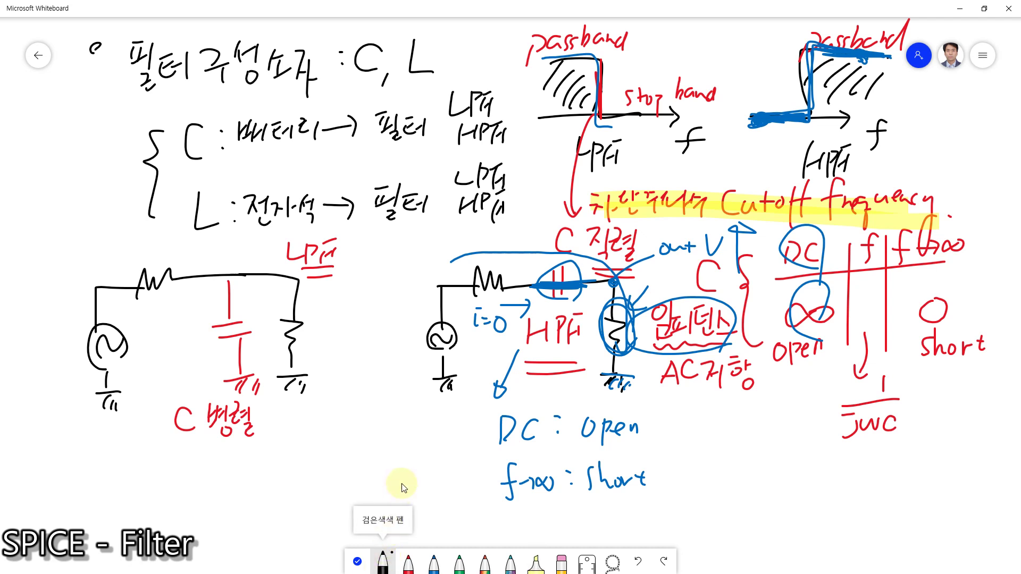
pyautogui.click(356, 561)
pyautogui.moveTo(797, 414); pyautogui.dragTo(599, 474)
pyautogui.click(435, 561)
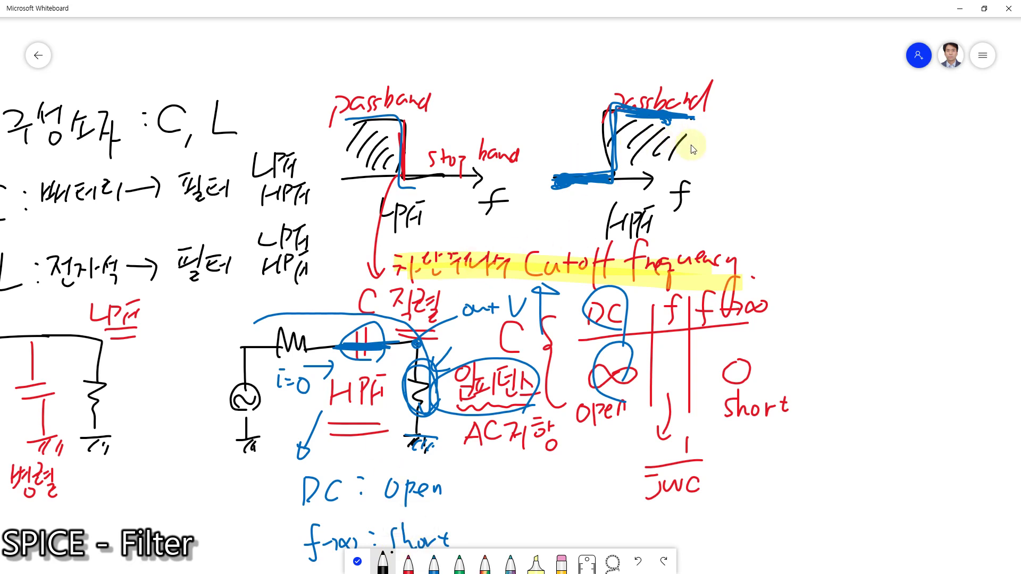
pyautogui.moveTo(791, 130)
pyautogui.mouseDown()
pyautogui.moveTo(791, 155)
pyautogui.moveTo(837, 130)
pyautogui.moveTo(883, 142)
pyautogui.mouseUp()
pyautogui.moveTo(892, 127); pyautogui.dragTo(909, 142)
pyautogui.moveTo(911, 127)
pyautogui.mouseDown()
pyautogui.moveTo(931, 143)
pyautogui.moveTo(934, 101)
pyautogui.mouseUp()
pyautogui.moveTo(815, 155)
pyautogui.mouseDown()
pyautogui.moveTo(811, 189)
pyautogui.moveTo(828, 174)
pyautogui.moveTo(838, 193)
pyautogui.moveTo(850, 180)
pyautogui.mouseUp()
pyautogui.moveTo(857, 185)
pyautogui.mouseDown()
pyautogui.moveTo(871, 171)
pyautogui.moveTo(883, 188)
pyautogui.moveTo(899, 171)
pyautogui.moveTo(889, 189)
pyautogui.mouseUp()
pyautogui.moveTo(905, 151); pyautogui.dragTo(904, 195)
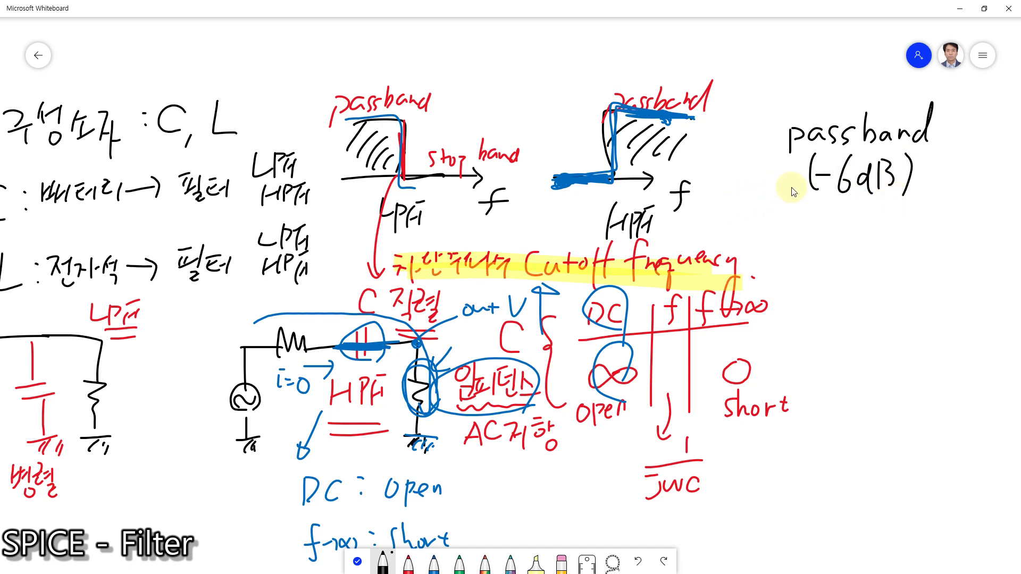
# Step: Draw a downward arrow beneath the passband note and handwrite "-3dB (전압 진폭)" next to it
pyautogui.moveTo(793, 171)
pyautogui.mouseDown()
pyautogui.moveTo(794, 233)
pyautogui.moveTo(834, 223)
pyautogui.moveTo(840, 237)
pyautogui.moveTo(865, 235)
pyautogui.mouseUp()
pyautogui.moveTo(870, 209)
pyautogui.mouseDown()
pyautogui.moveTo(869, 234)
pyautogui.moveTo(880, 210)
pyautogui.moveTo(882, 236)
pyautogui.mouseUp()
pyautogui.click(899, 230)
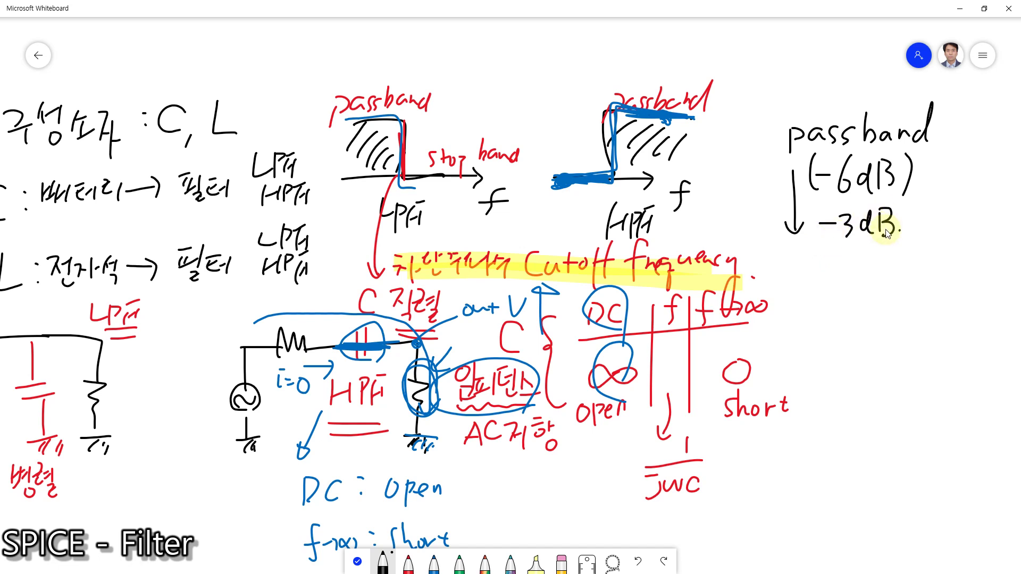
pyautogui.moveTo(926, 203)
pyautogui.mouseDown()
pyautogui.moveTo(919, 248)
pyautogui.moveTo(941, 229)
pyautogui.mouseUp()
pyautogui.moveTo(944, 220); pyautogui.dragTo(955, 232)
pyautogui.moveTo(943, 239)
pyautogui.mouseDown()
pyautogui.moveTo(958, 244)
pyautogui.moveTo(972, 217)
pyautogui.moveTo(983, 237)
pyautogui.mouseUp()
pyautogui.moveTo(983, 224); pyautogui.dragTo(976, 246)
pyautogui.moveTo(985, 234)
pyautogui.mouseDown()
pyautogui.moveTo(935, 260)
pyautogui.moveTo(925, 278)
pyautogui.mouseUp()
pyautogui.moveTo(953, 252); pyautogui.dragTo(952, 280)
pyautogui.moveTo(957, 254); pyautogui.dragTo(973, 269)
pyautogui.moveTo(962, 273)
pyautogui.mouseDown()
pyautogui.moveTo(959, 285)
pyautogui.moveTo(972, 289)
pyautogui.mouseUp()
pyautogui.moveTo(985, 256); pyautogui.dragTo(983, 288)
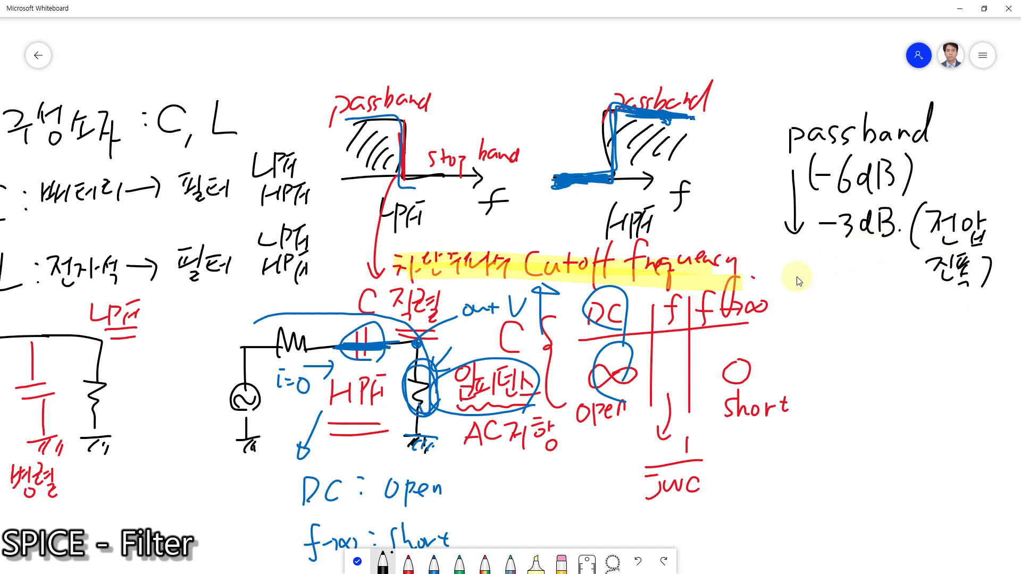
# Step: Handwrite "그때 주파수" under the -3dB note, underline it, and write "차단주파수" below
pyautogui.moveTo(789, 275)
pyautogui.mouseDown()
pyautogui.moveTo(791, 297)
pyautogui.moveTo(817, 282)
pyautogui.moveTo(830, 298)
pyautogui.moveTo(840, 272)
pyautogui.moveTo(856, 276)
pyautogui.moveTo(867, 298)
pyautogui.moveTo(894, 276)
pyautogui.moveTo(905, 290)
pyautogui.moveTo(916, 282)
pyautogui.moveTo(913, 305)
pyautogui.mouseUp()
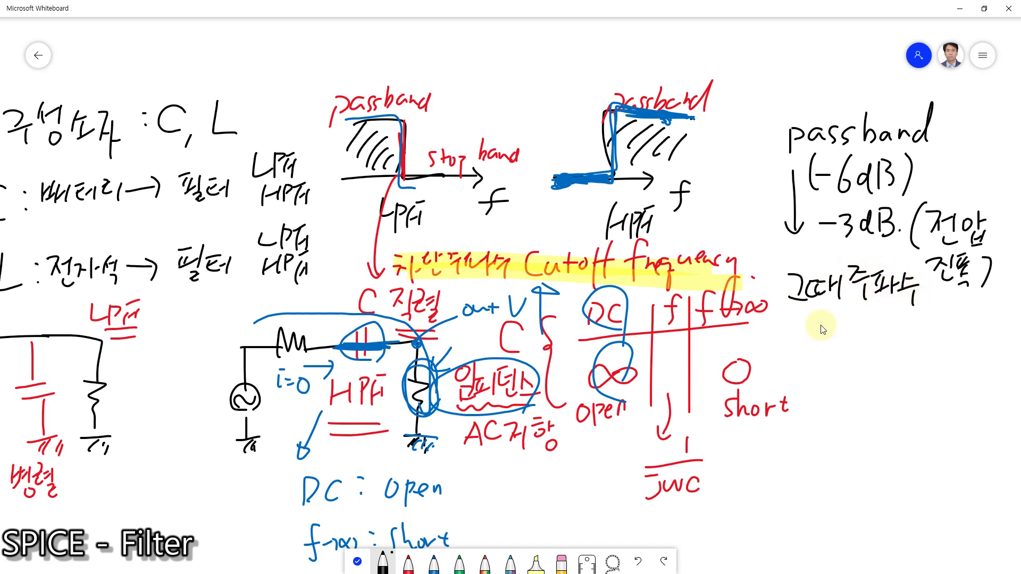
pyautogui.moveTo(815, 311); pyautogui.dragTo(897, 315)
pyautogui.moveTo(835, 336)
pyautogui.mouseDown()
pyautogui.moveTo(811, 340)
pyautogui.moveTo(830, 354)
pyautogui.moveTo(851, 340)
pyautogui.moveTo(875, 359)
pyautogui.moveTo(885, 335)
pyautogui.moveTo(904, 332)
pyautogui.moveTo(916, 344)
pyautogui.moveTo(950, 343)
pyautogui.moveTo(939, 362)
pyautogui.mouseUp()
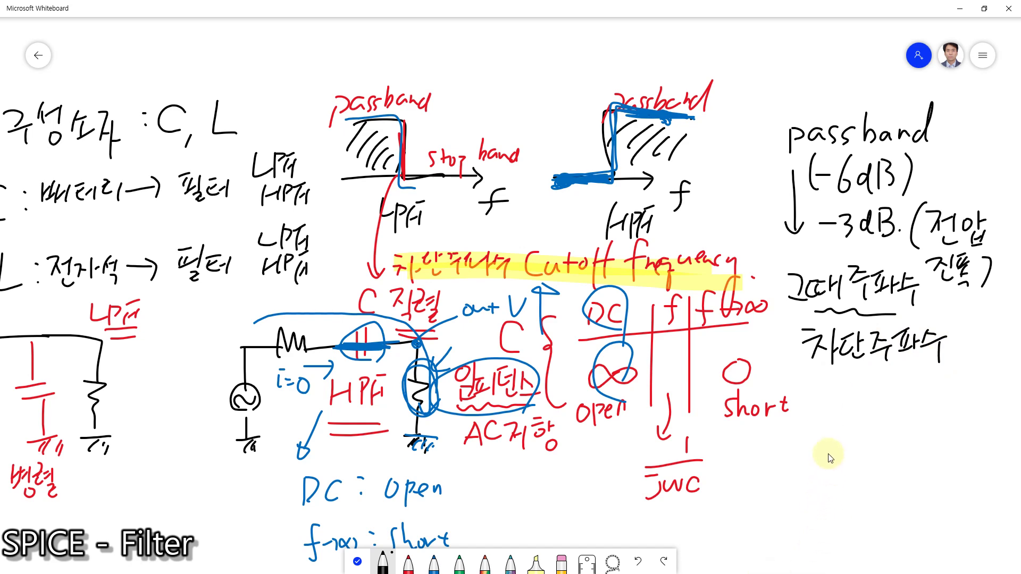
# Step: Switch back to QucsStudio and reactivate the parameter sweep SW1 in the hpf1 schematic
pyautogui.press('super')
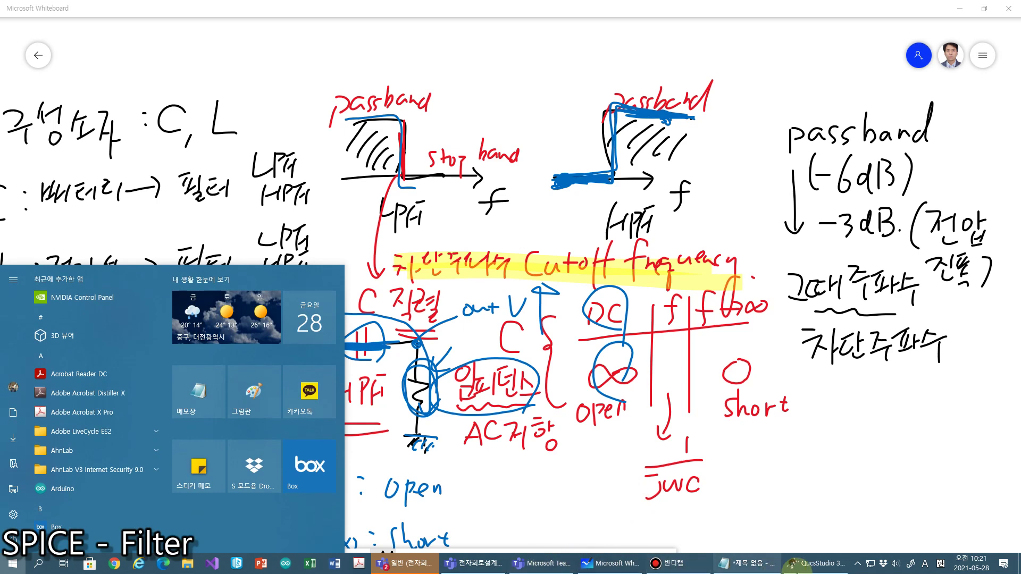
pyautogui.click(817, 563)
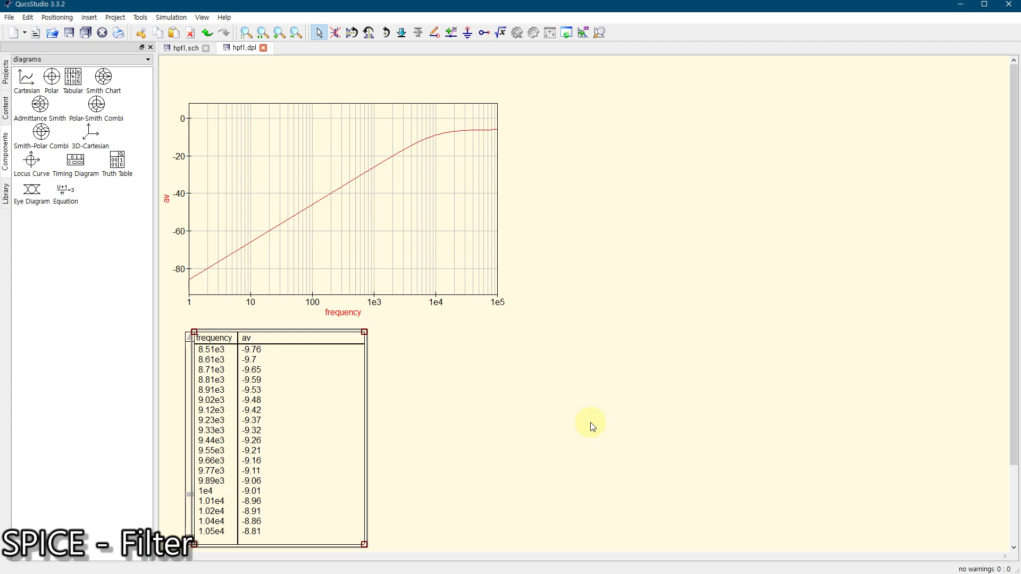
pyautogui.click(180, 51)
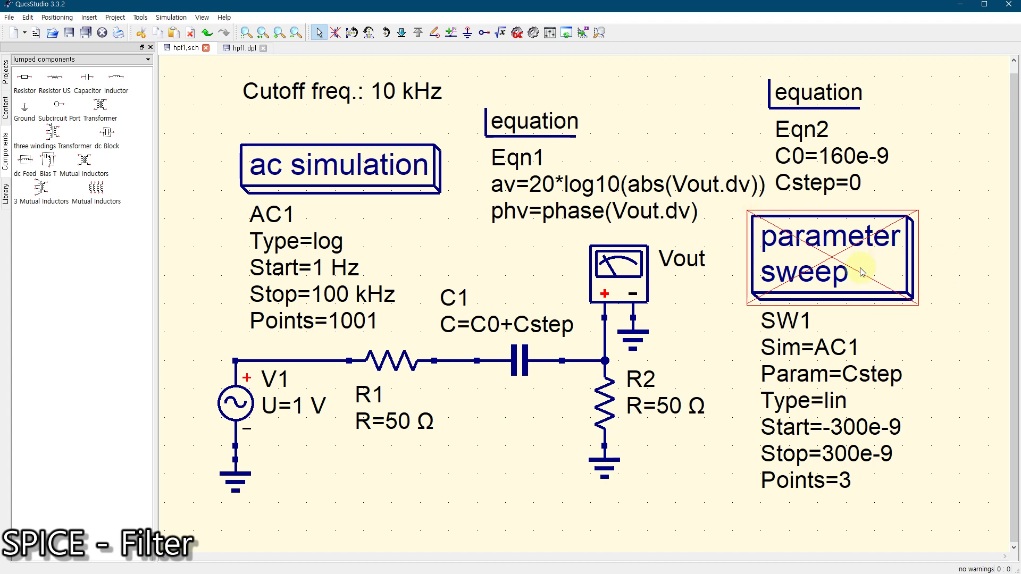
pyautogui.click(842, 272)
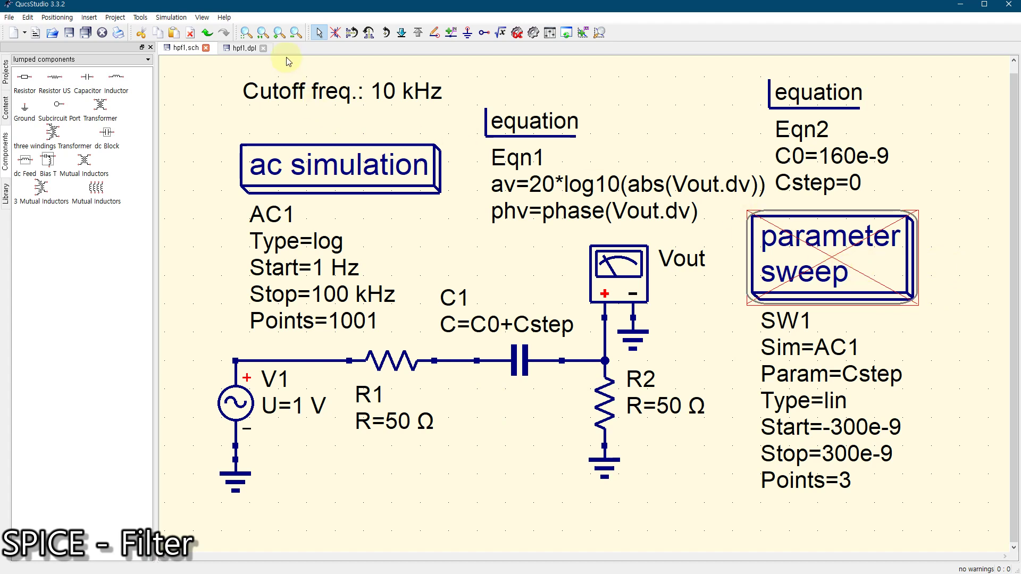
pyautogui.click(335, 32)
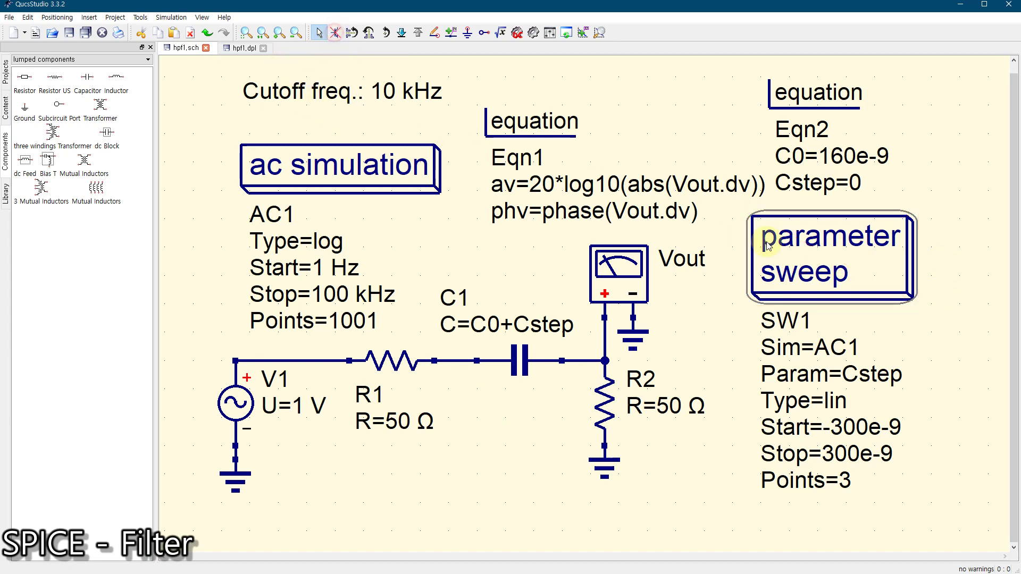
# Step: Set the SW1 Cstep sweep to start at -50e-9 and stop at 50e-9, and simulate the schematic
pyautogui.doubleClick(828, 256)
pyautogui.click(458, 290)
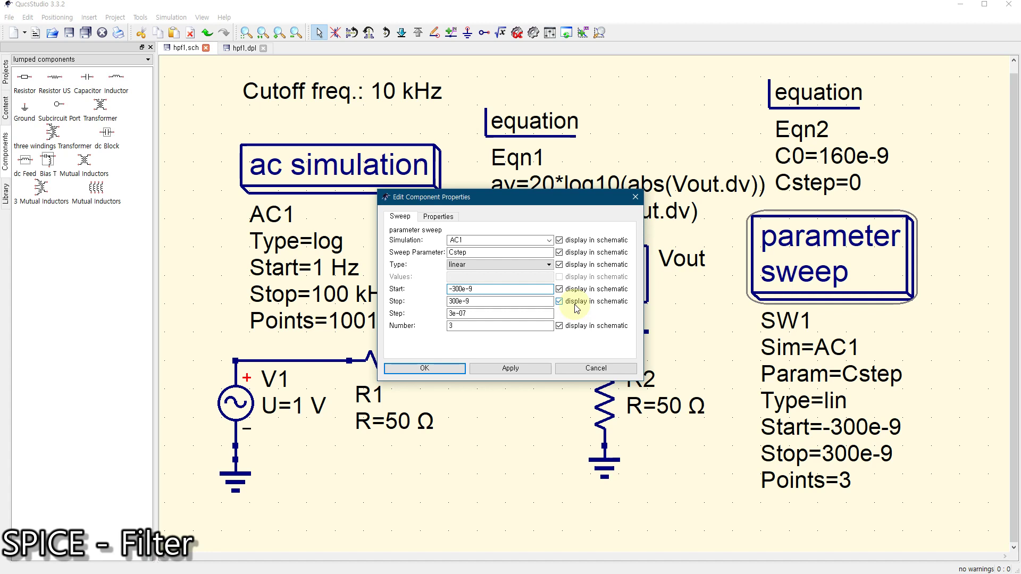
pyautogui.write('50')
pyautogui.press('Delete')
pyautogui.press('Delete')
pyautogui.press('Delete')
pyautogui.click(449, 301)
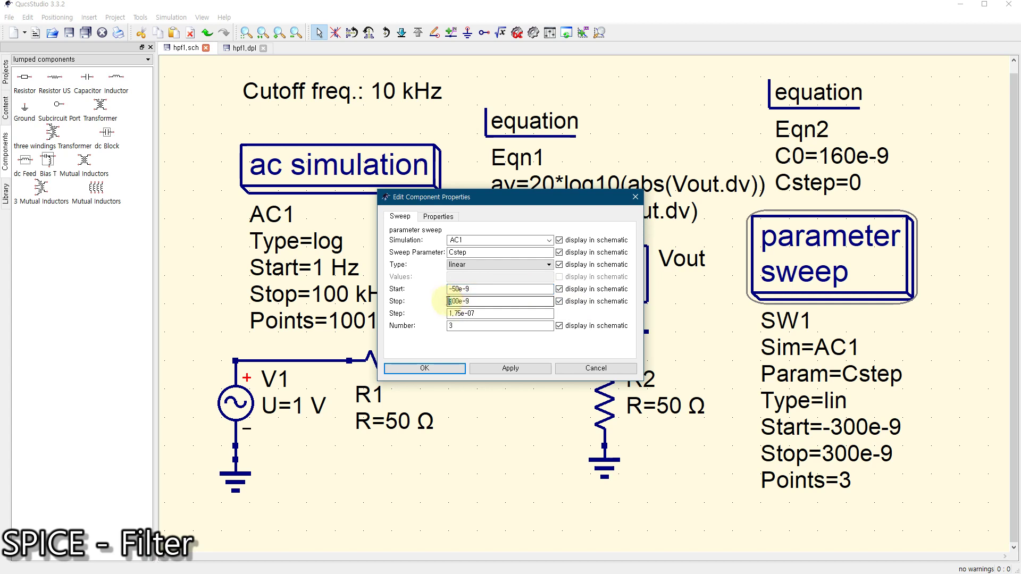
pyautogui.write('5')
pyautogui.press('Delete')
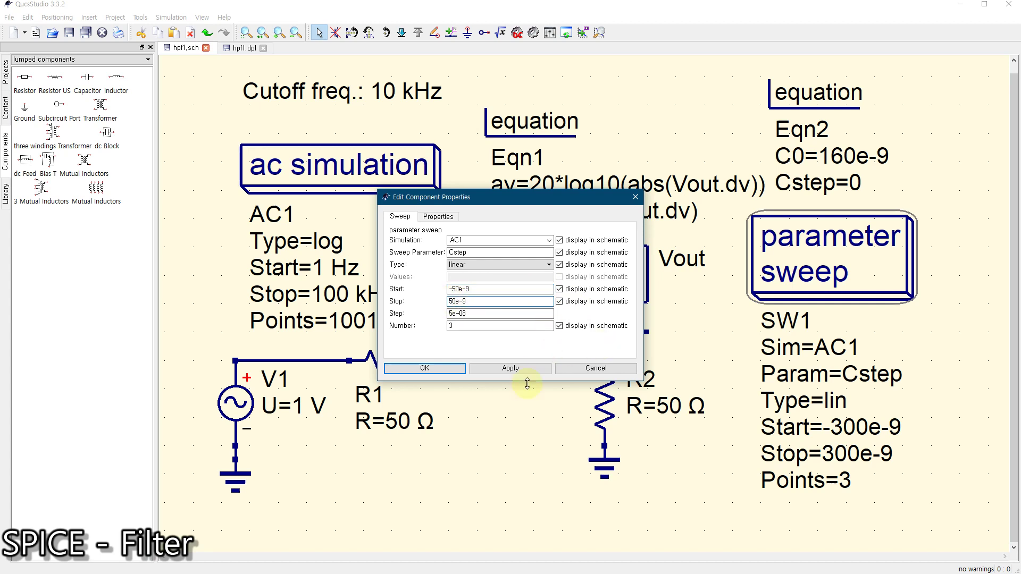
pyautogui.click(411, 367)
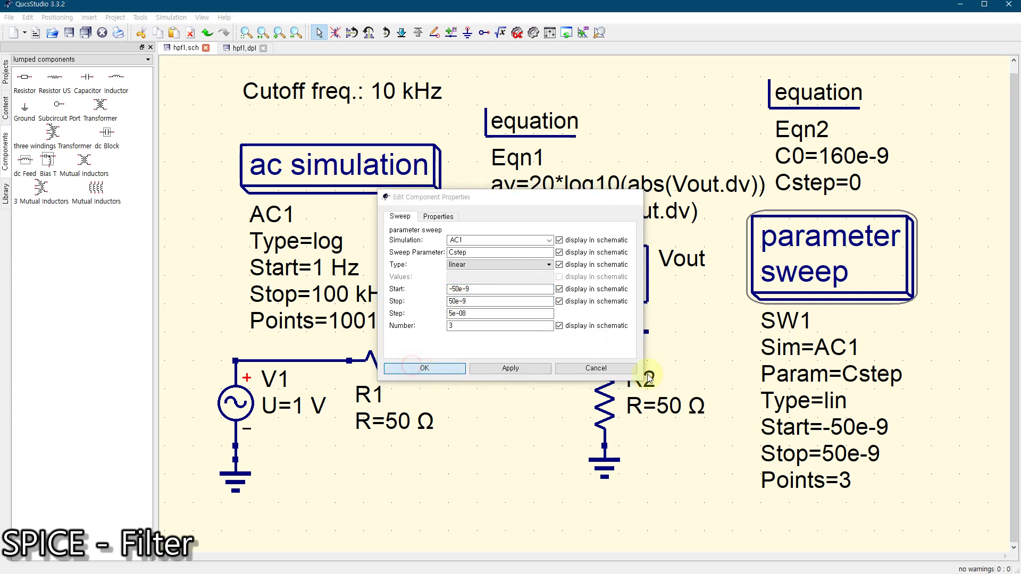
pyautogui.click(533, 33)
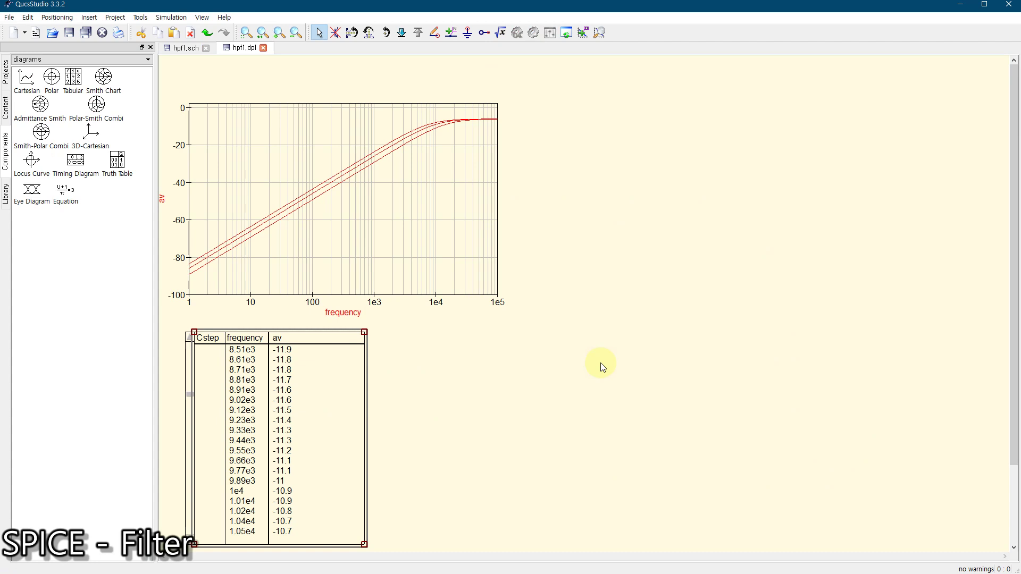
# Step: Set the SW1 Cstep sweep to start at -100e-9 and stop at 100e-9
pyautogui.click(181, 49)
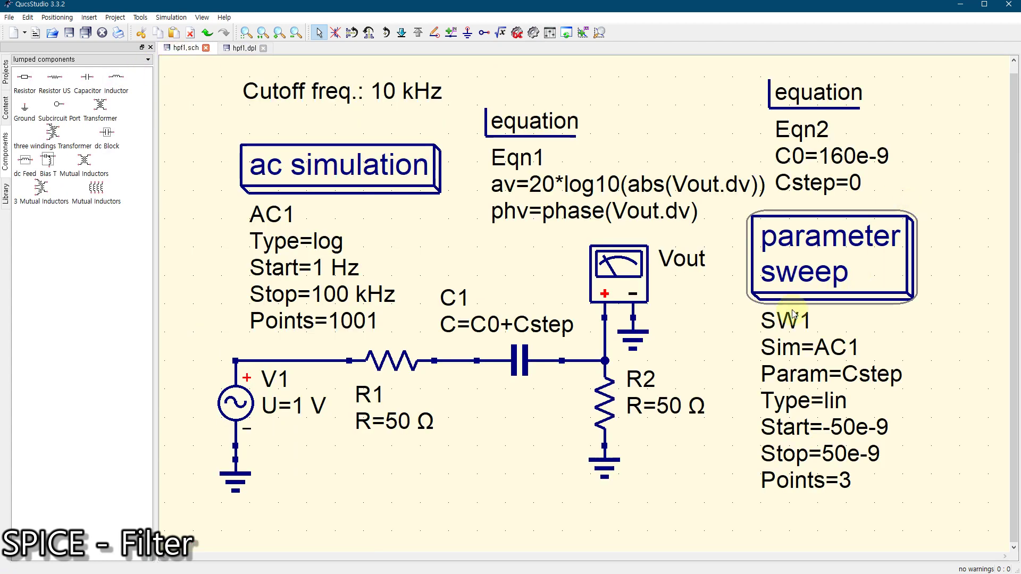
pyautogui.doubleClick(820, 255)
pyautogui.click(455, 290)
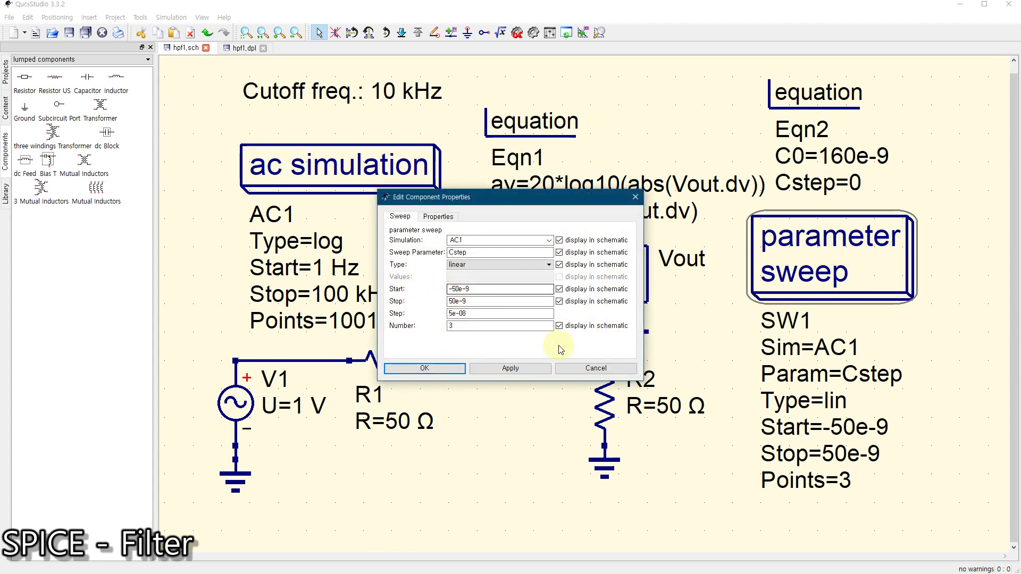
pyautogui.press('BackSpace')
pyautogui.write('10')
pyautogui.click(455, 300)
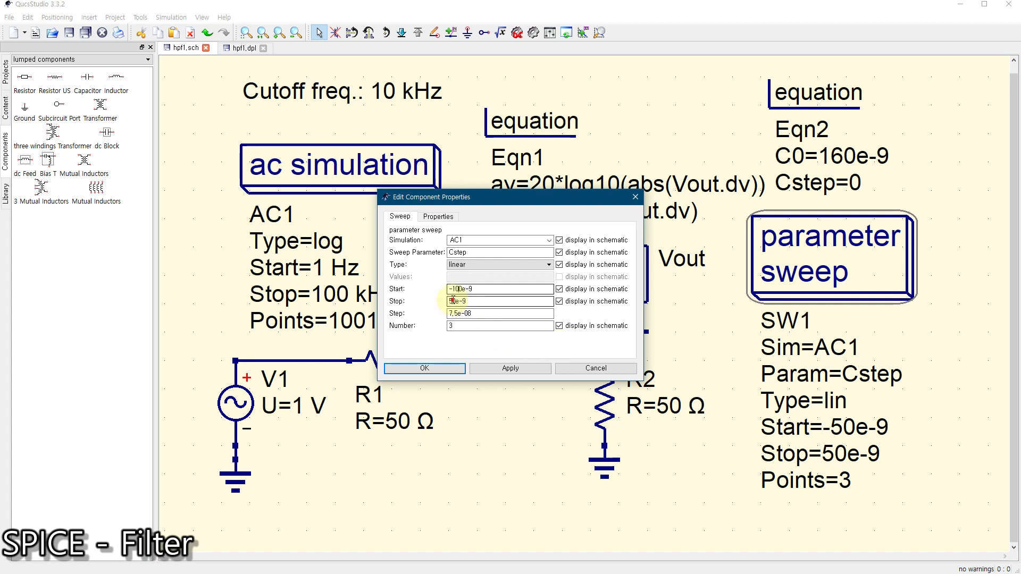
pyautogui.write('10')
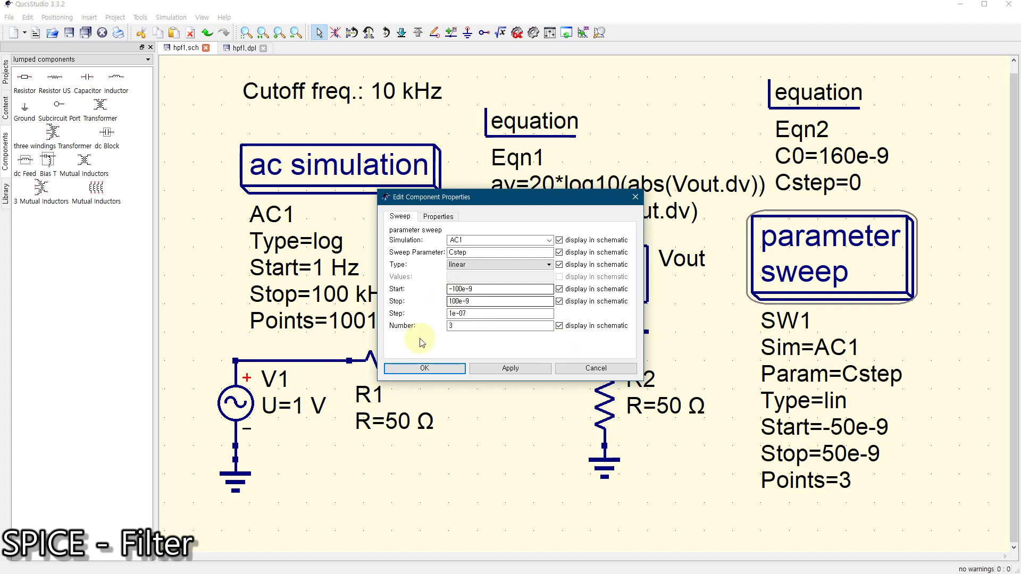
pyautogui.click(424, 368)
pyautogui.click(510, 444)
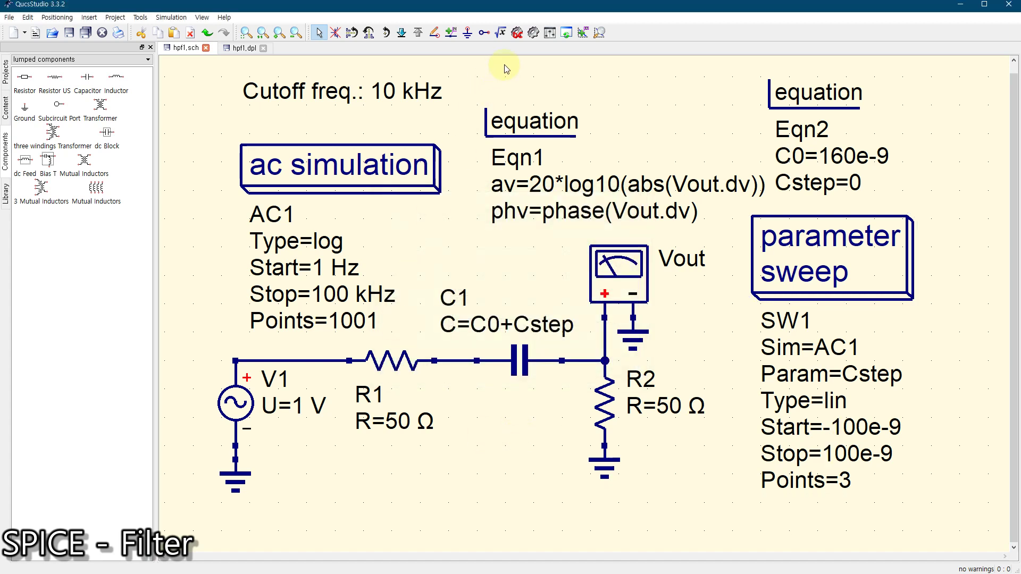
# Step: Simulate the Cstep sweep, check the av table up to its last frequency, and return to the schematic
pyautogui.click(534, 33)
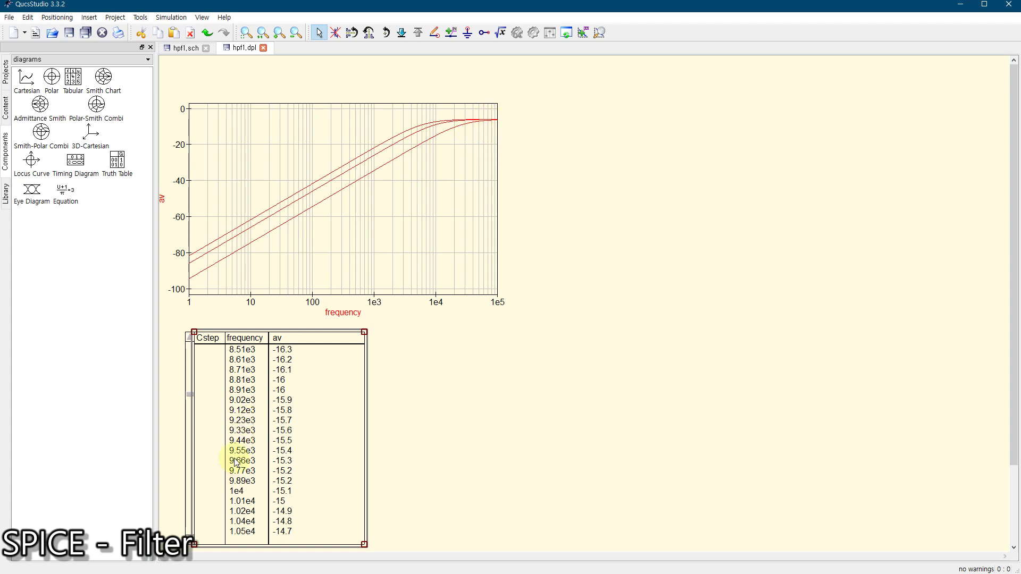
pyautogui.moveTo(189, 395); pyautogui.dragTo(192, 540)
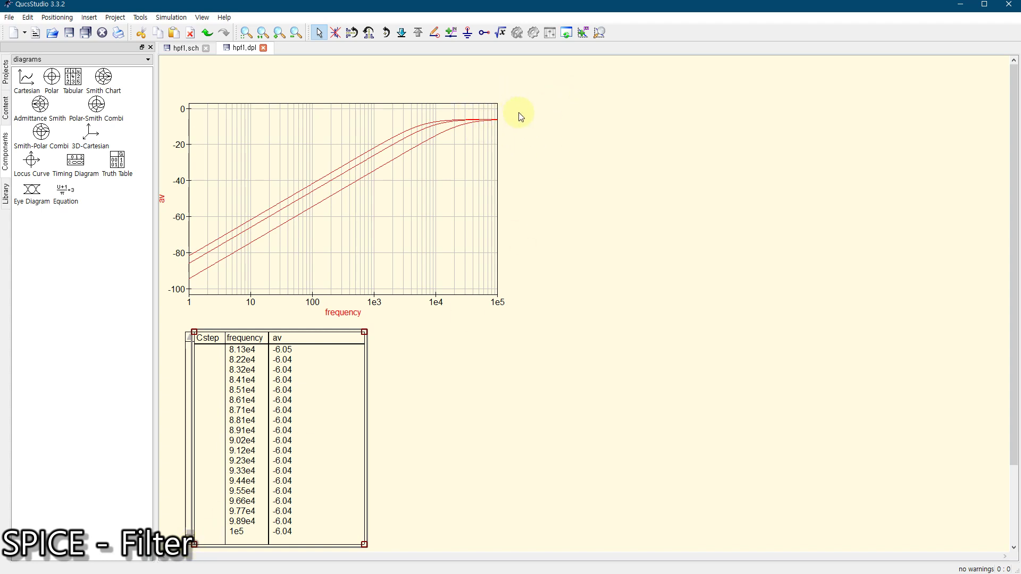
pyautogui.click(183, 48)
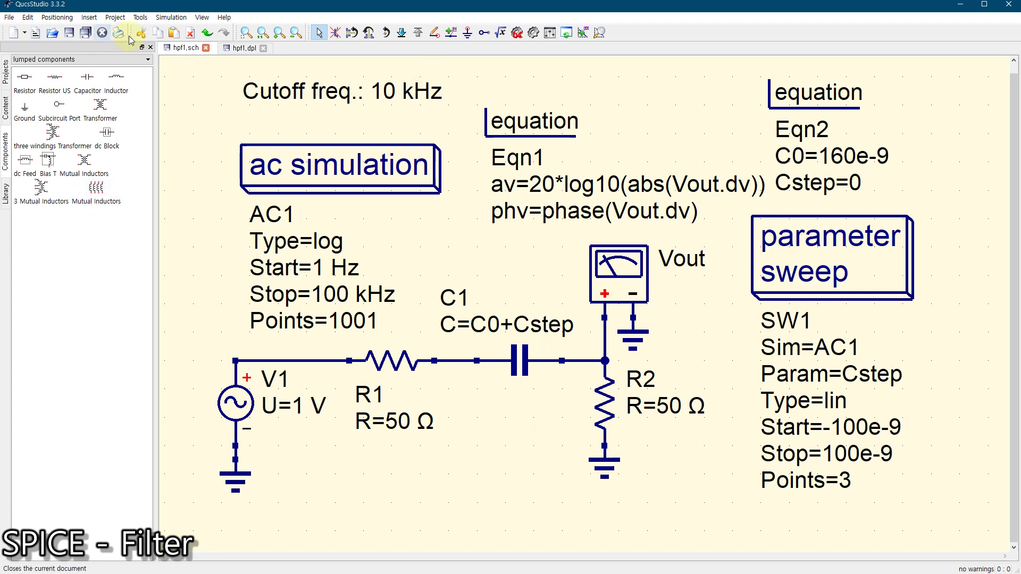
# Step: In the hpf1 data display, add a Cartesian diagram plotting phv beside the av graph
pyautogui.click(238, 48)
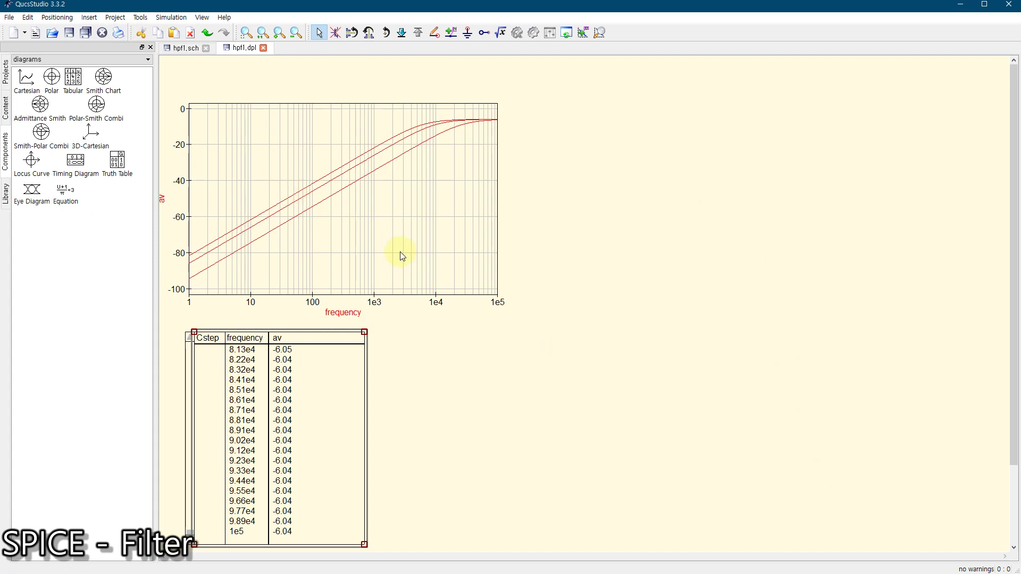
pyautogui.click(27, 79)
pyautogui.click(525, 187)
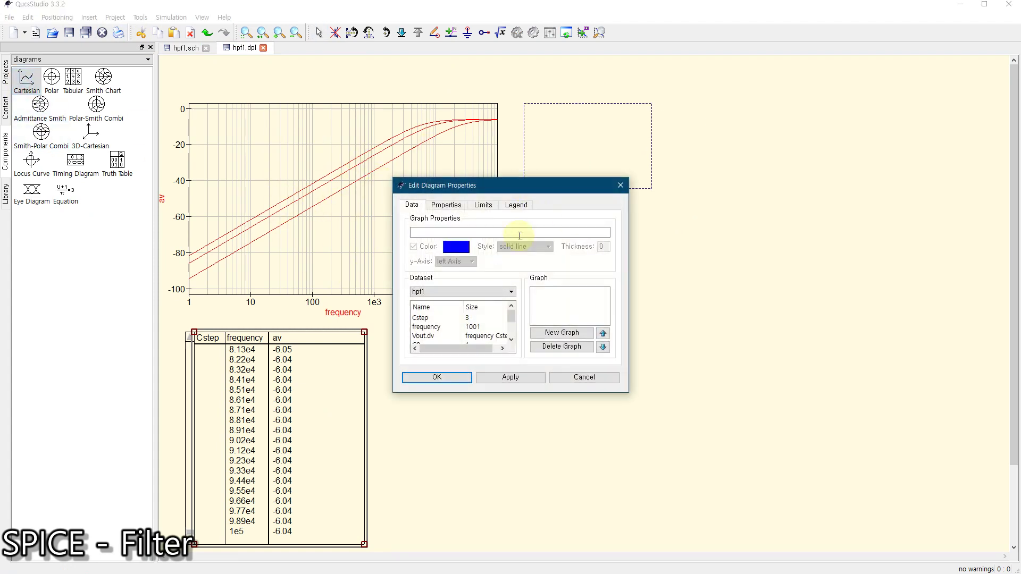
pyautogui.moveTo(512, 317); pyautogui.dragTo(512, 330)
pyautogui.doubleClick(425, 337)
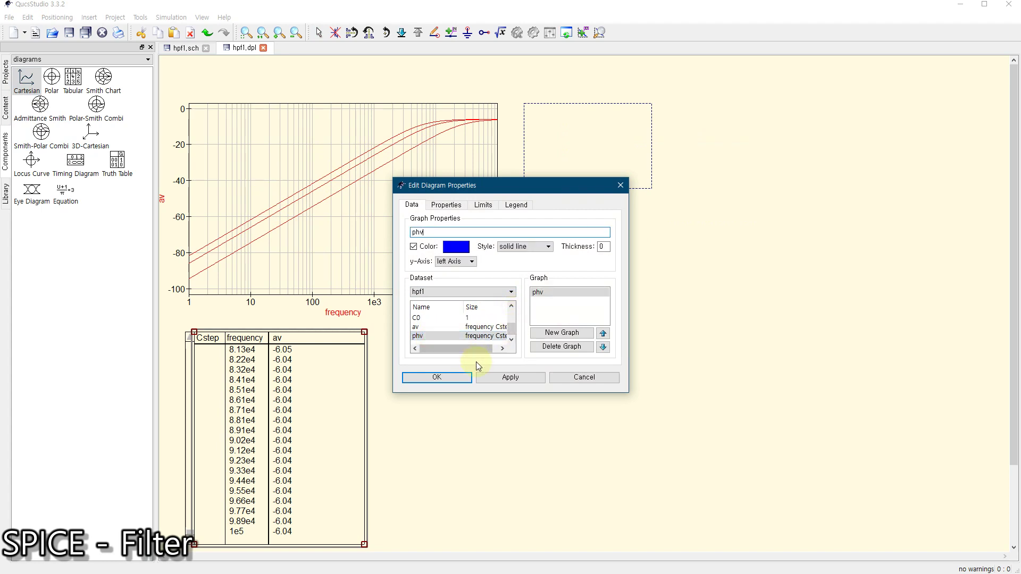
pyautogui.click(444, 377)
pyautogui.press('Escape')
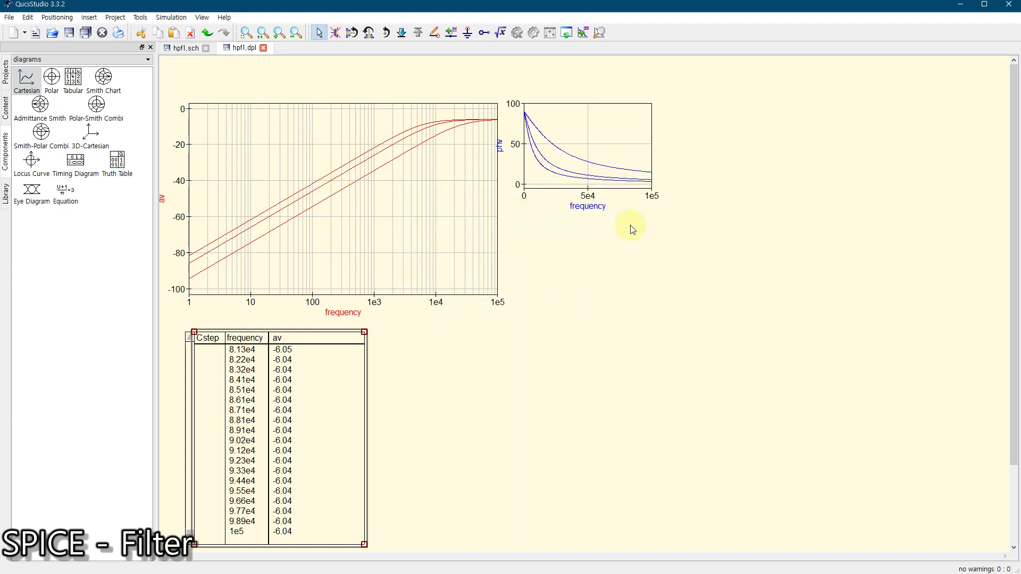
# Step: Enlarge the phv diagram to about the size of the av graph and give it a logarithmic X axis grid
pyautogui.click(576, 160)
pyautogui.click(633, 197)
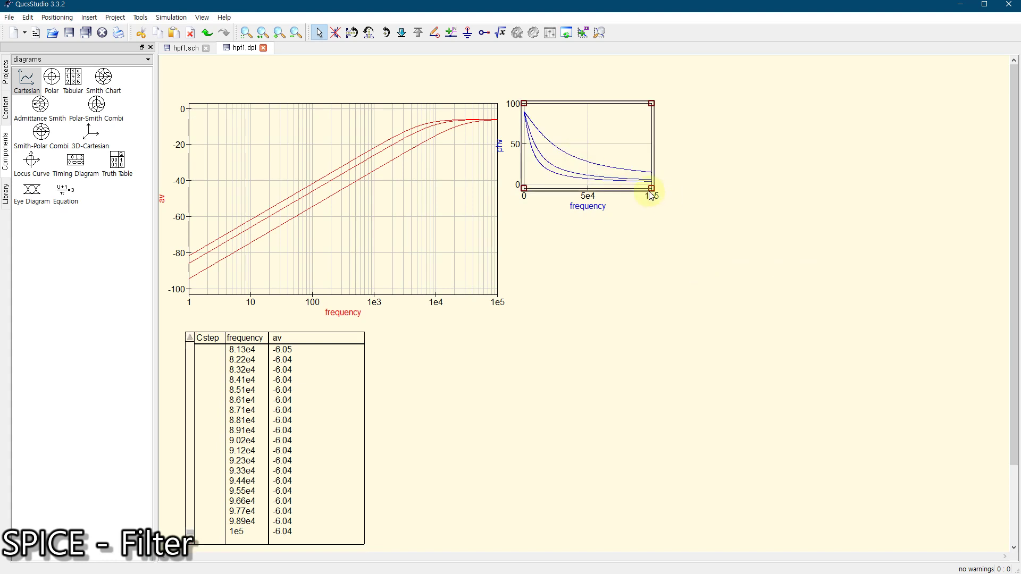
pyautogui.moveTo(652, 189); pyautogui.dragTo(815, 314)
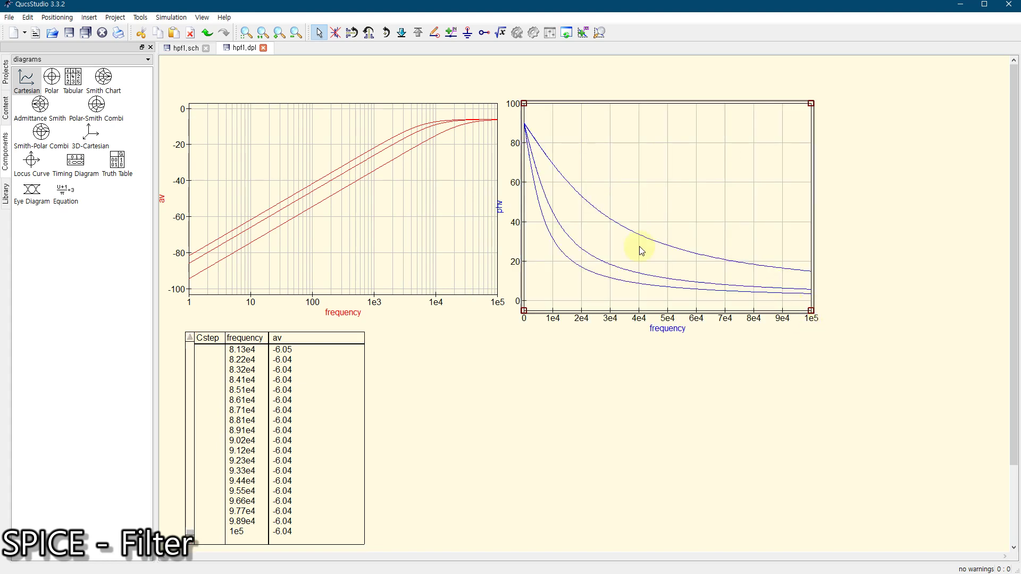
pyautogui.doubleClick(653, 165)
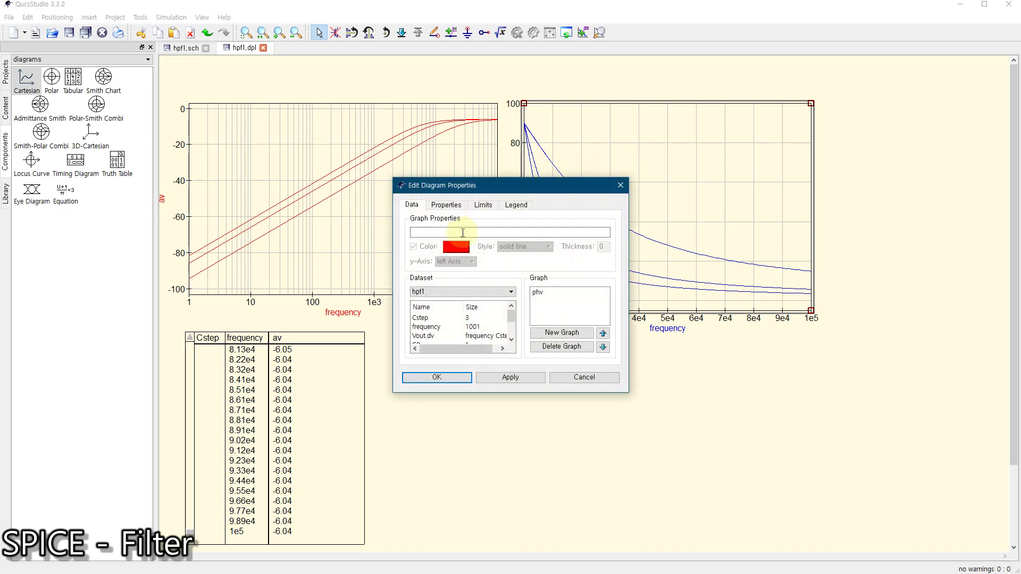
pyautogui.click(446, 205)
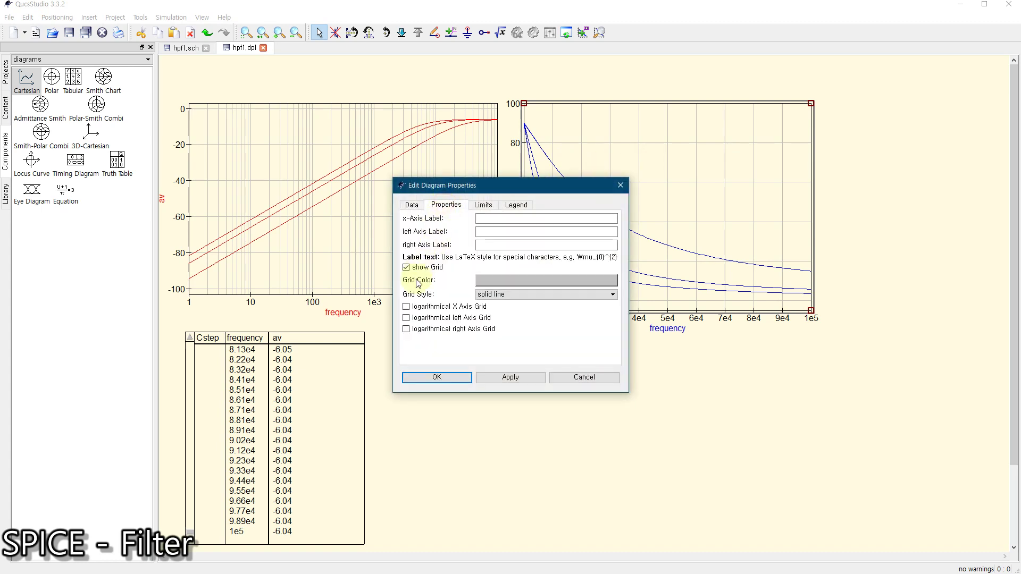
pyautogui.click(407, 306)
pyautogui.click(440, 378)
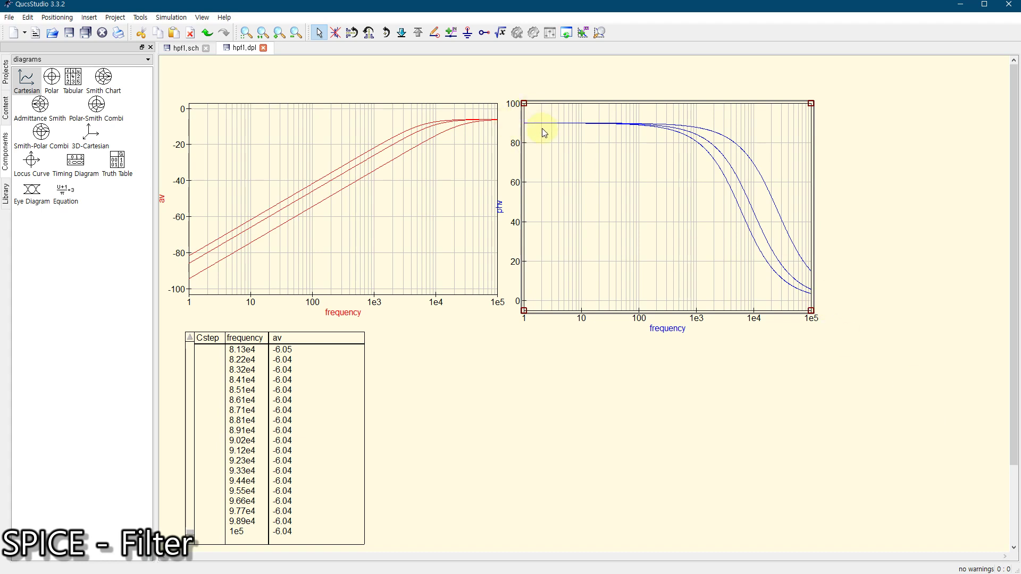
pyautogui.click(760, 214)
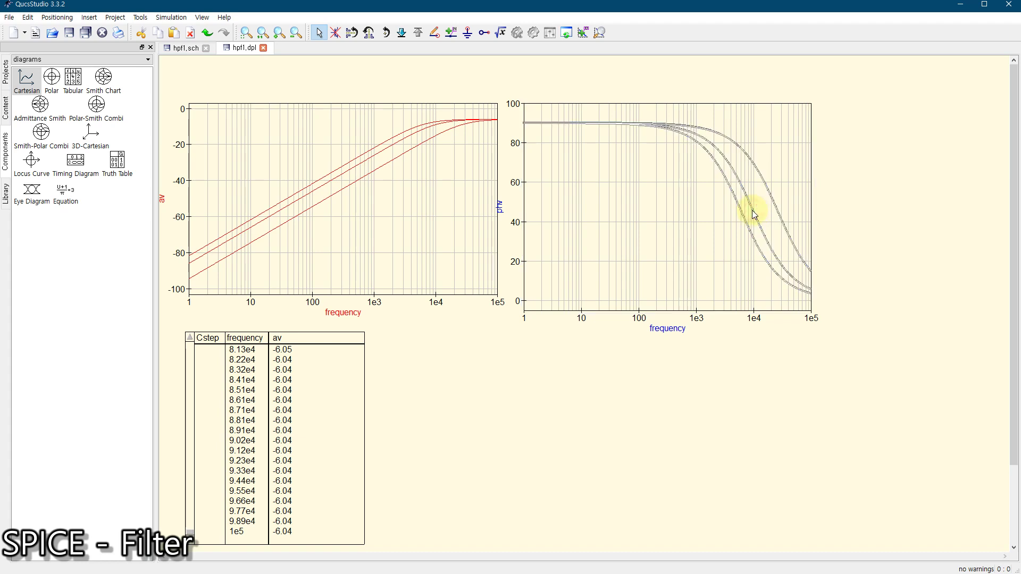
pyautogui.click(707, 380)
pyautogui.rightClick(691, 263)
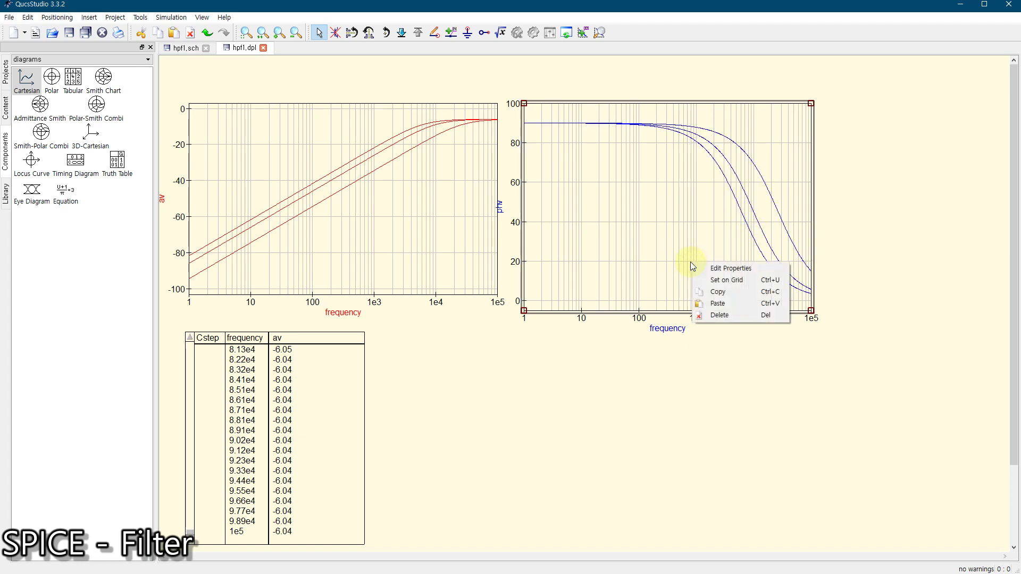
pyautogui.click(857, 156)
pyautogui.click(794, 124)
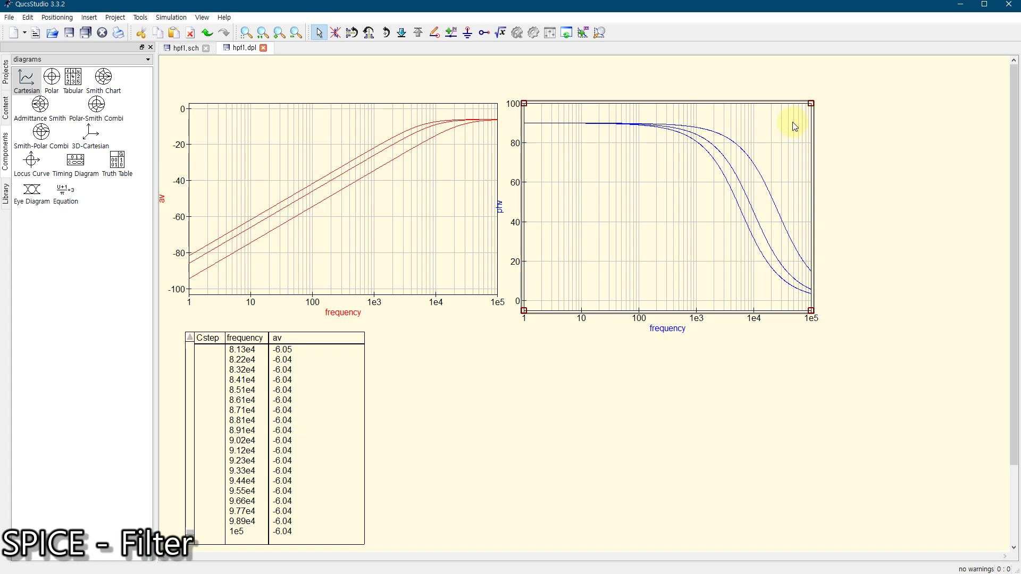
pyautogui.rightClick(786, 129)
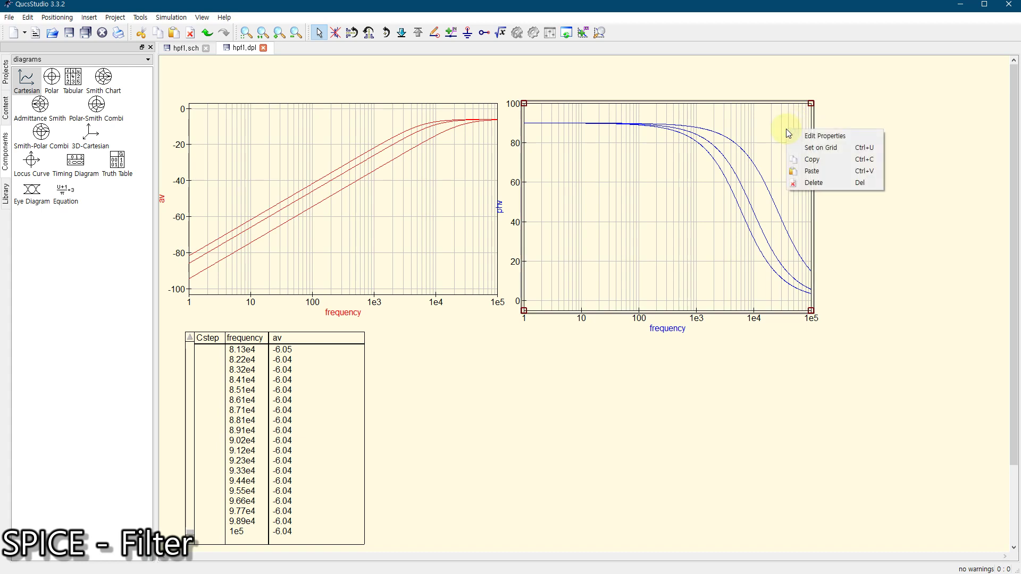
pyautogui.click(853, 120)
pyautogui.doubleClick(696, 244)
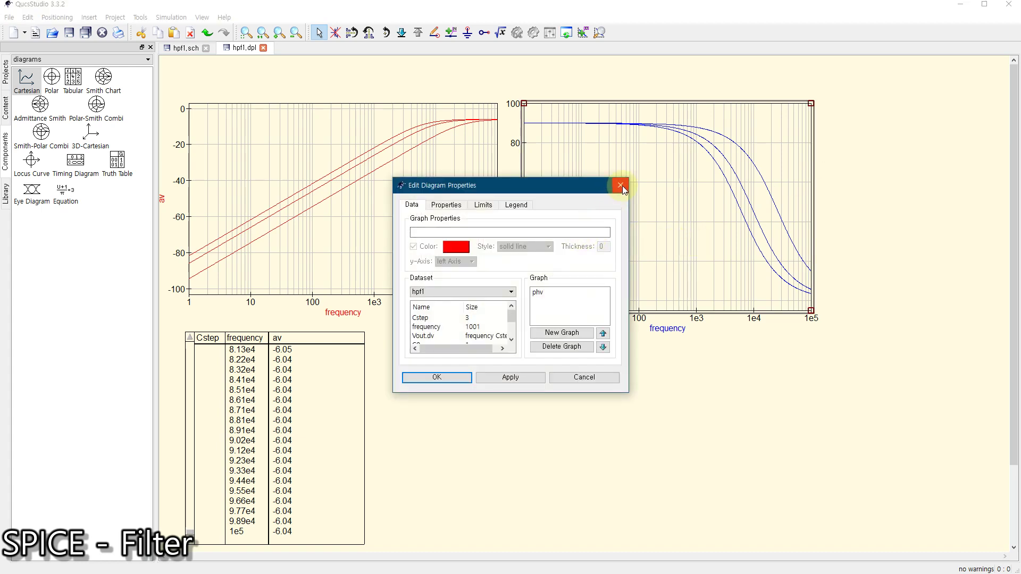
pyautogui.click(524, 203)
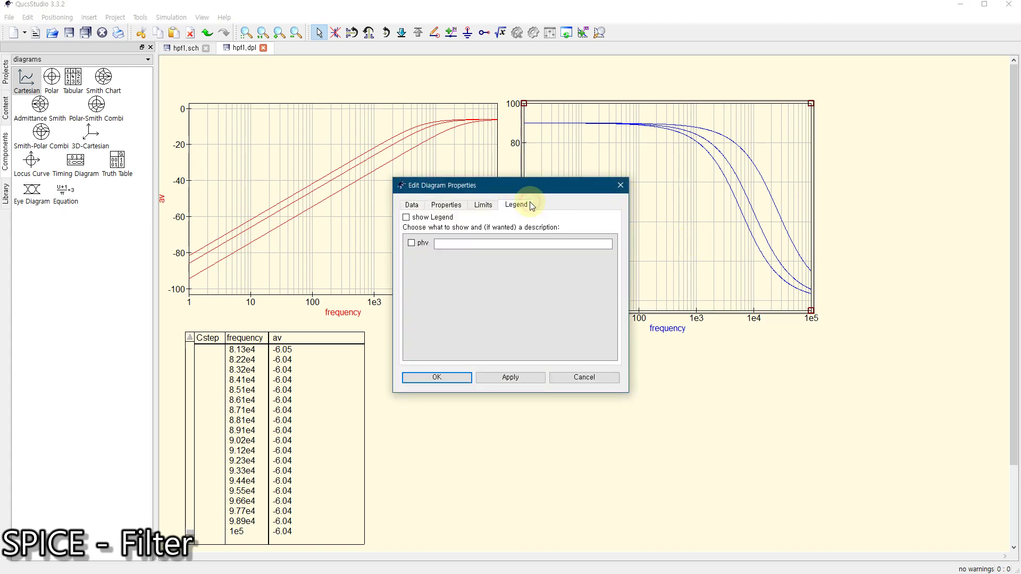
pyautogui.click(618, 187)
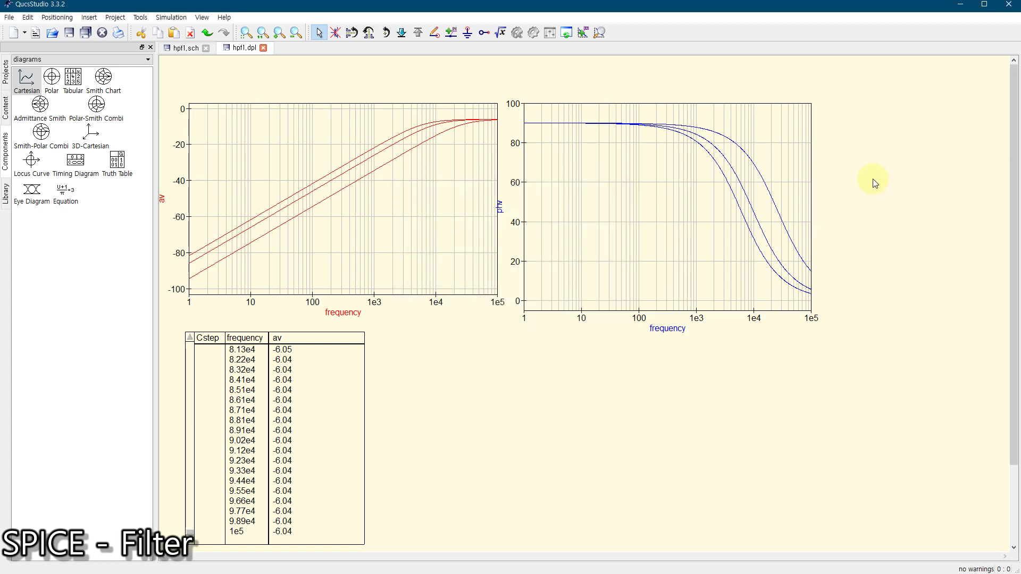
pyautogui.rightClick(440, 274)
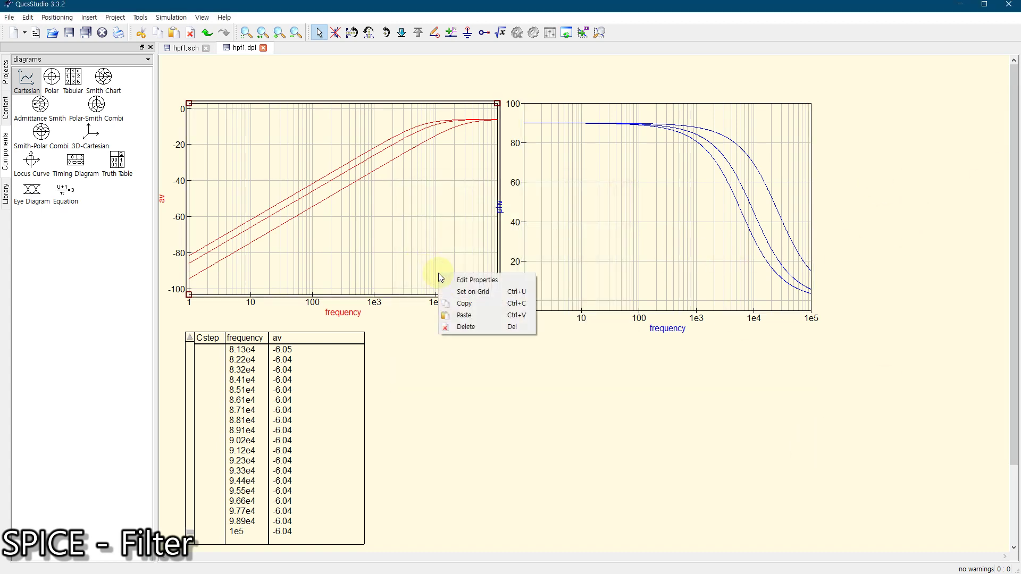
pyautogui.click(436, 367)
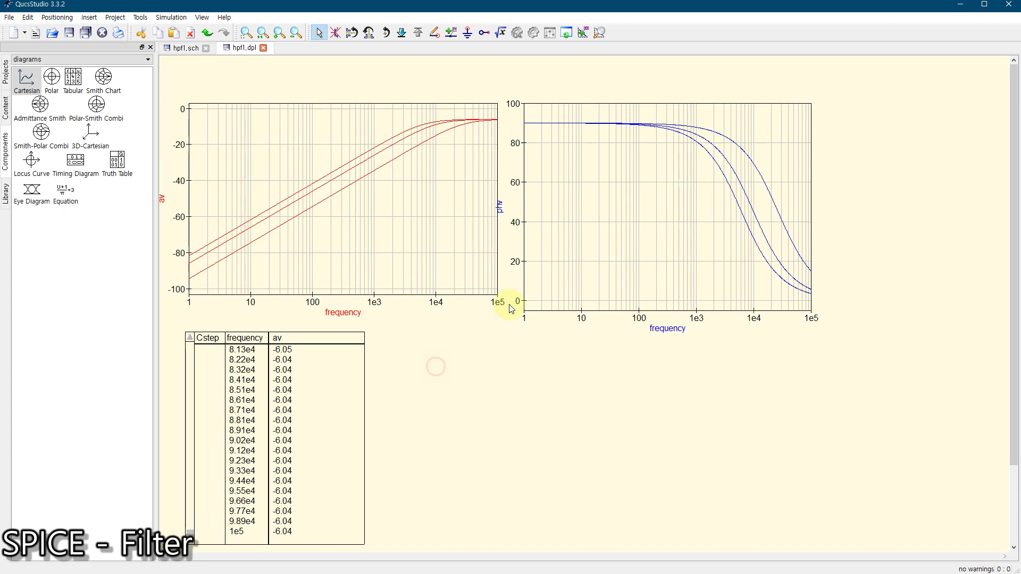
pyautogui.click(621, 244)
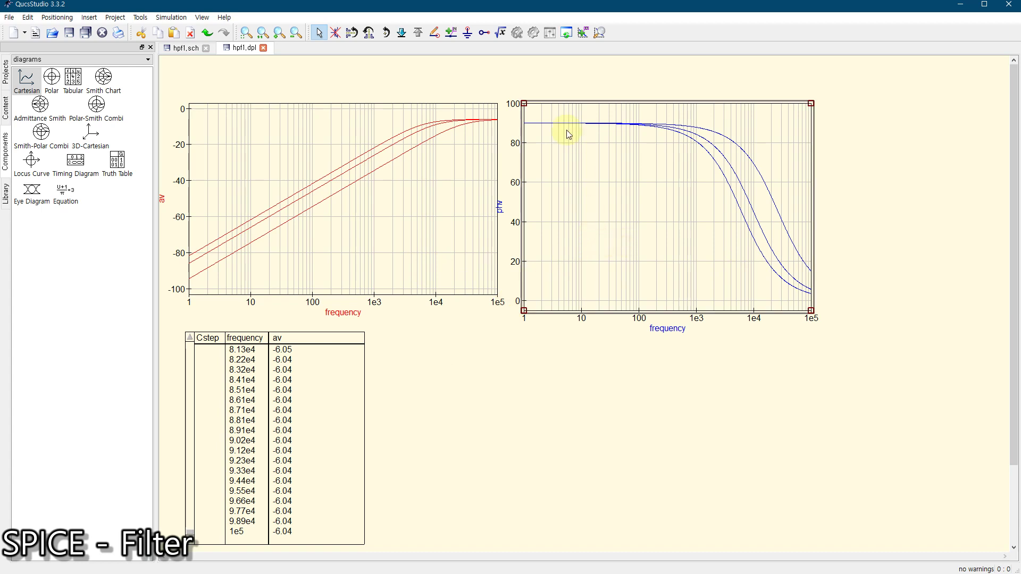
# Step: Place markers near 10 kHz on the middle (Cstep 0) curves of the phv and av diagrams, and save the data display
pyautogui.click(583, 33)
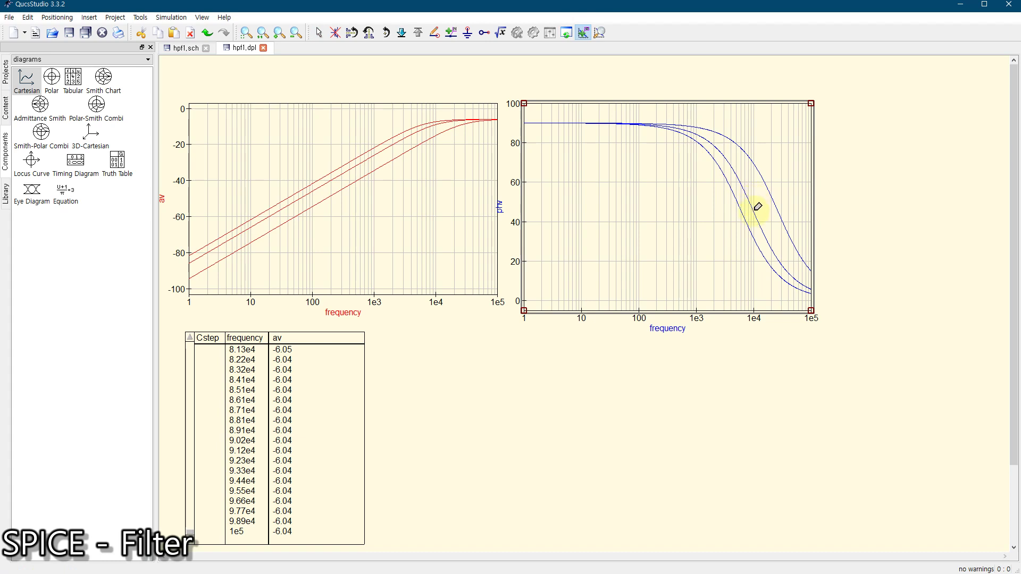
pyautogui.click(757, 208)
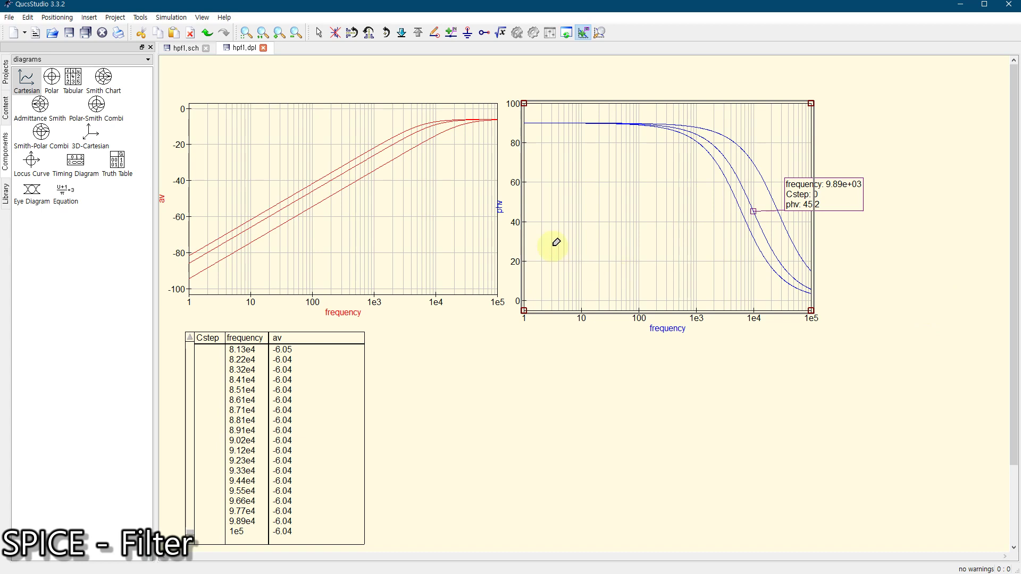
pyautogui.click(439, 123)
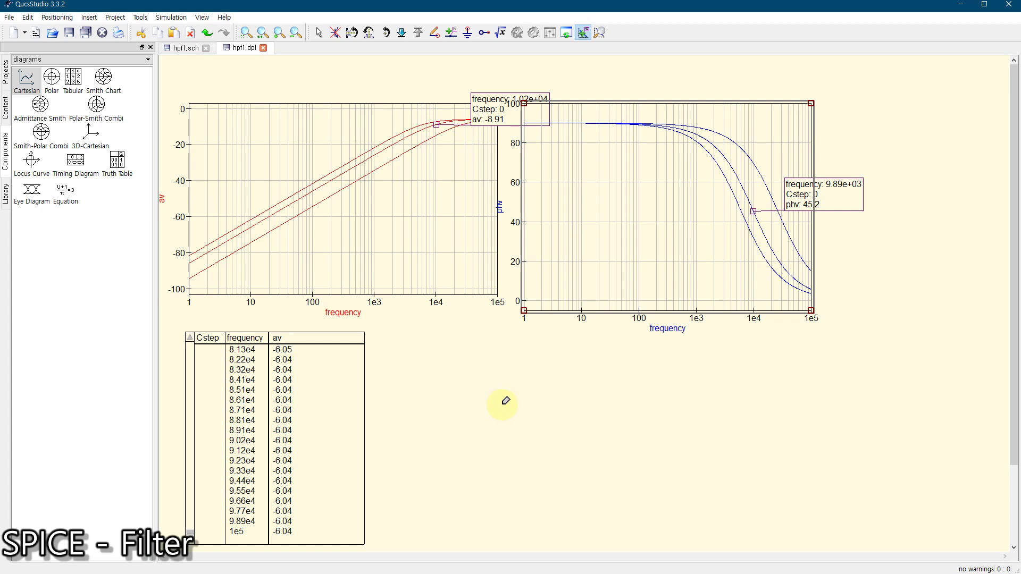
pyautogui.click(71, 35)
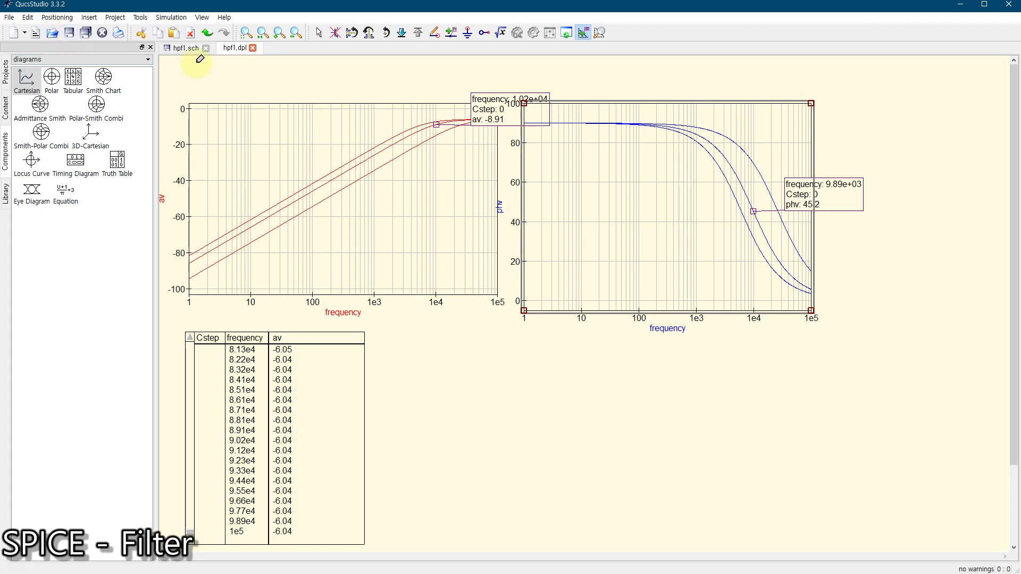
# Step: Return to the hpf1 schematic, leave the marker tool, and open the existing lpf1.sch schematic
pyautogui.click(182, 49)
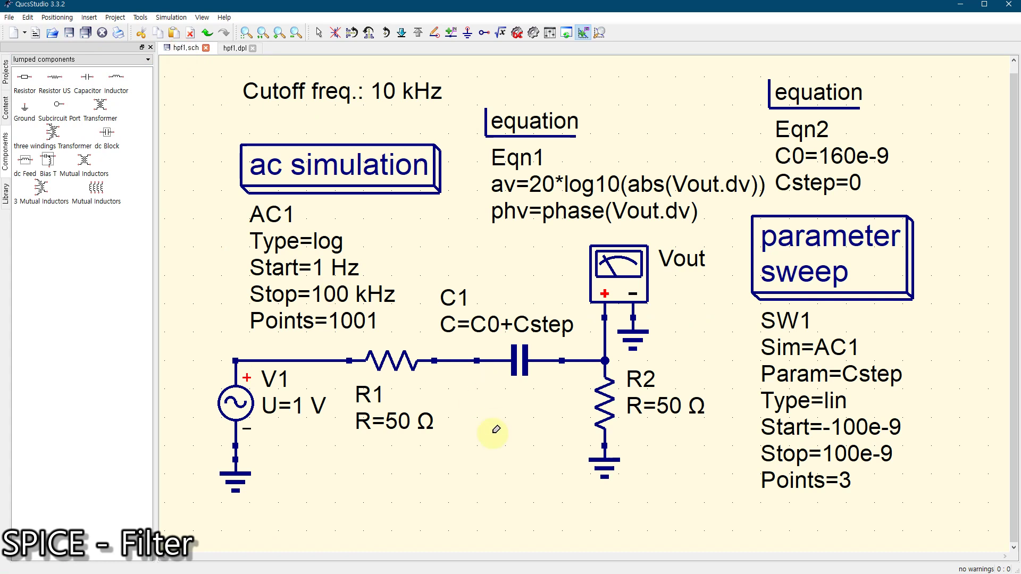
pyautogui.press('Escape')
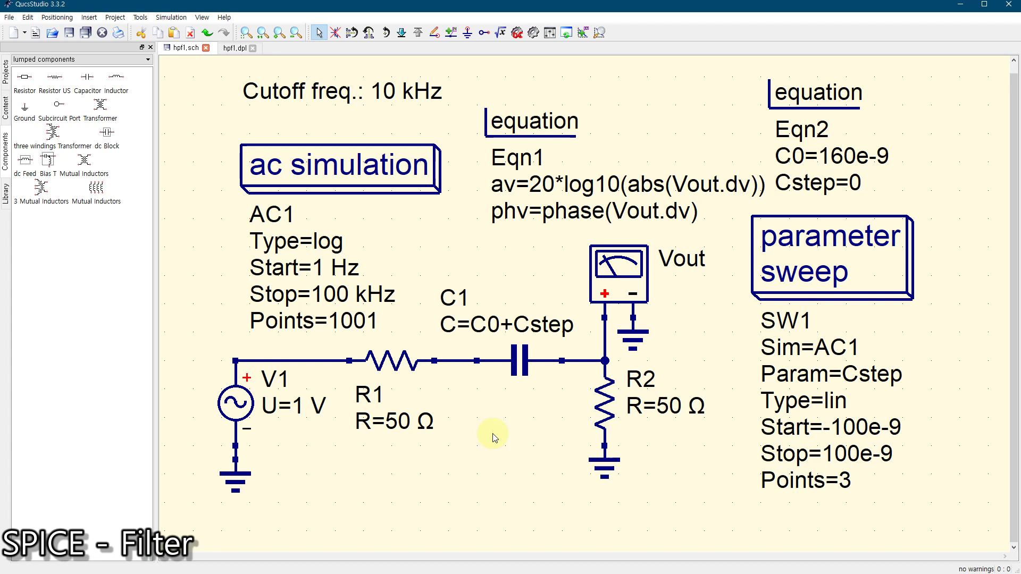
pyautogui.click(9, 18)
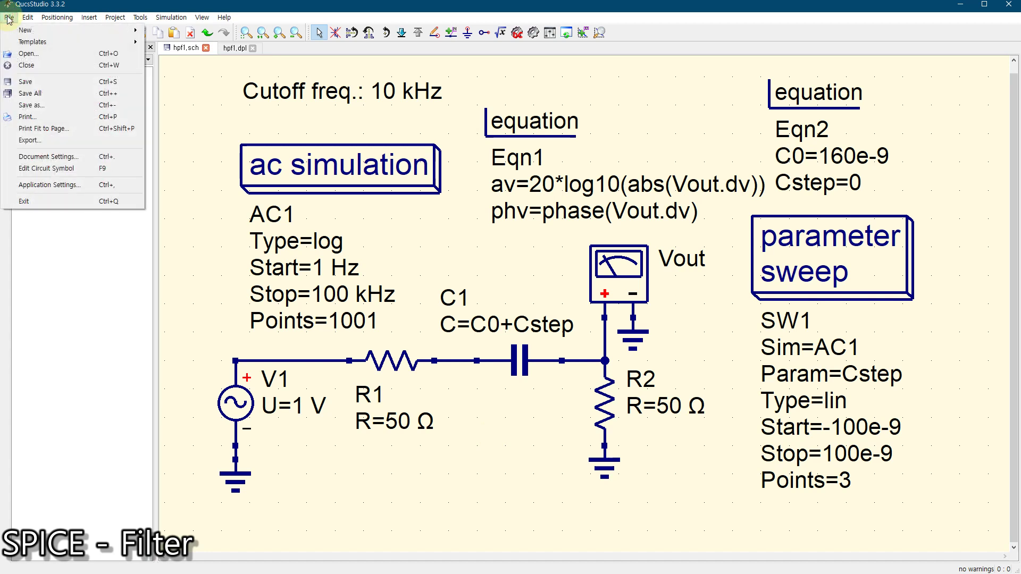
pyautogui.moveTo(16, 47)
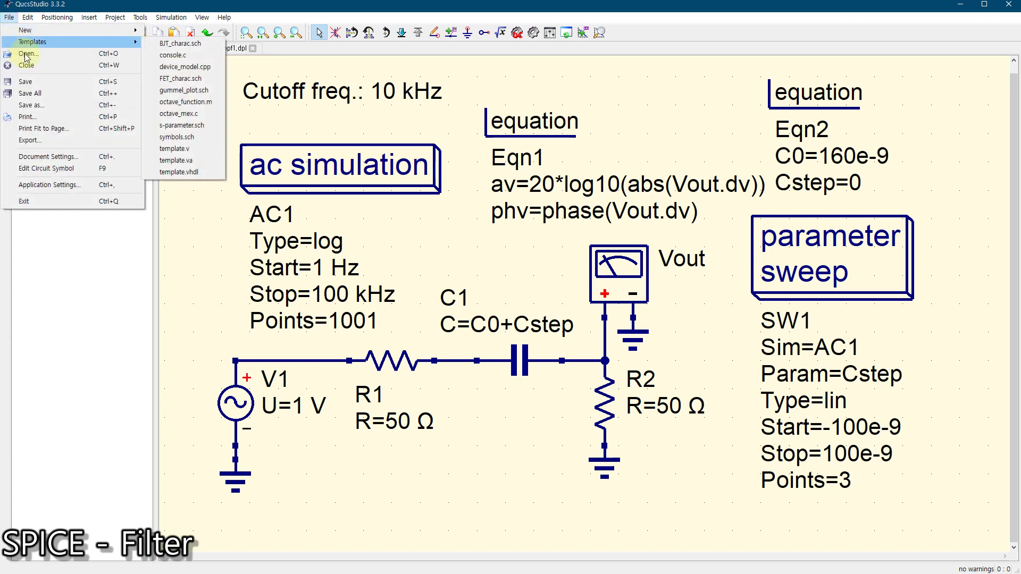
pyautogui.click(28, 54)
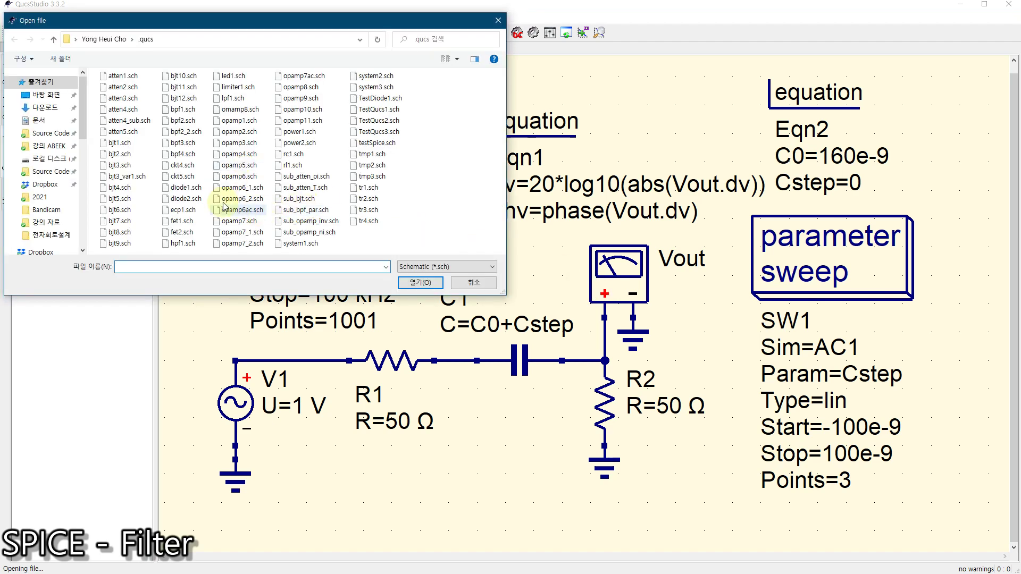
pyautogui.click(233, 98)
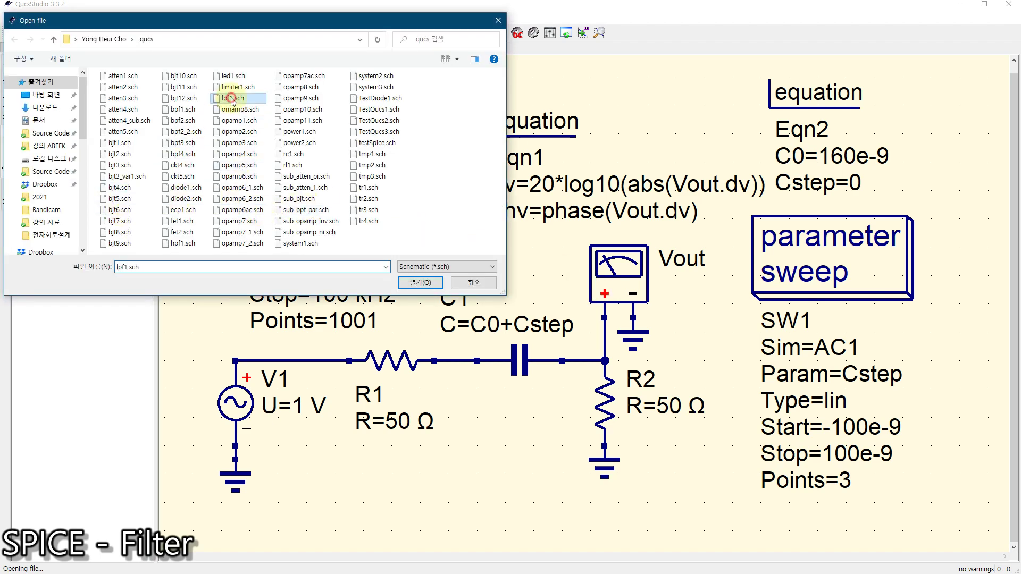
pyautogui.click(420, 282)
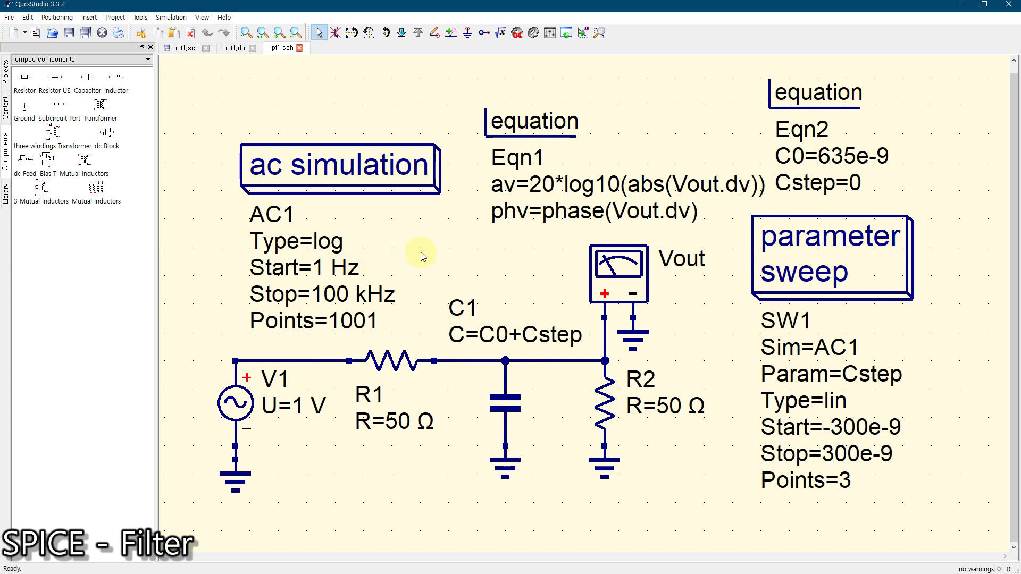
# Step: Go back to the hpf1 schematic and save a copy of it as lpf2.sch
pyautogui.click(180, 51)
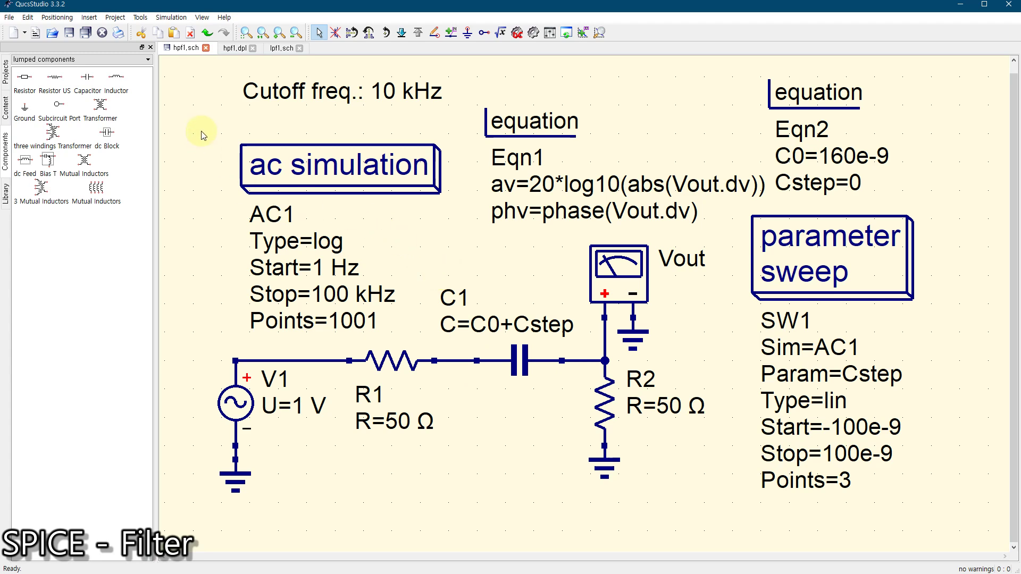
pyautogui.click(10, 17)
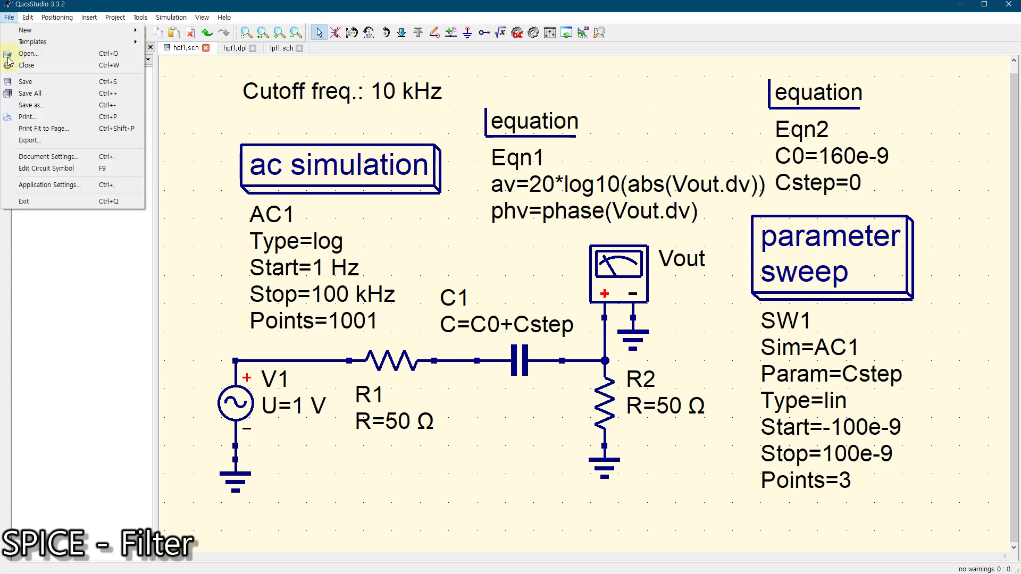
pyautogui.click(32, 104)
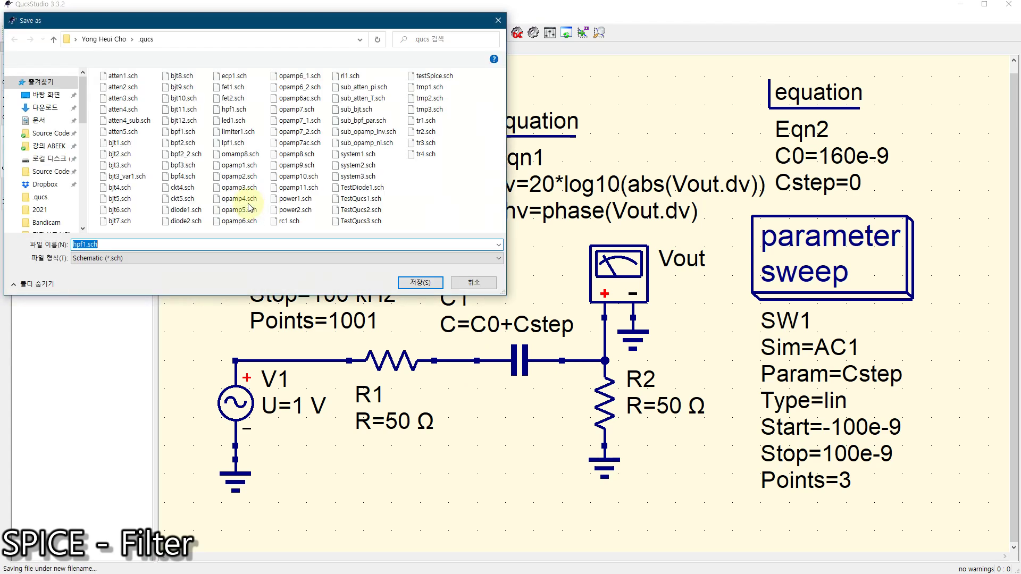
pyautogui.press('Home')
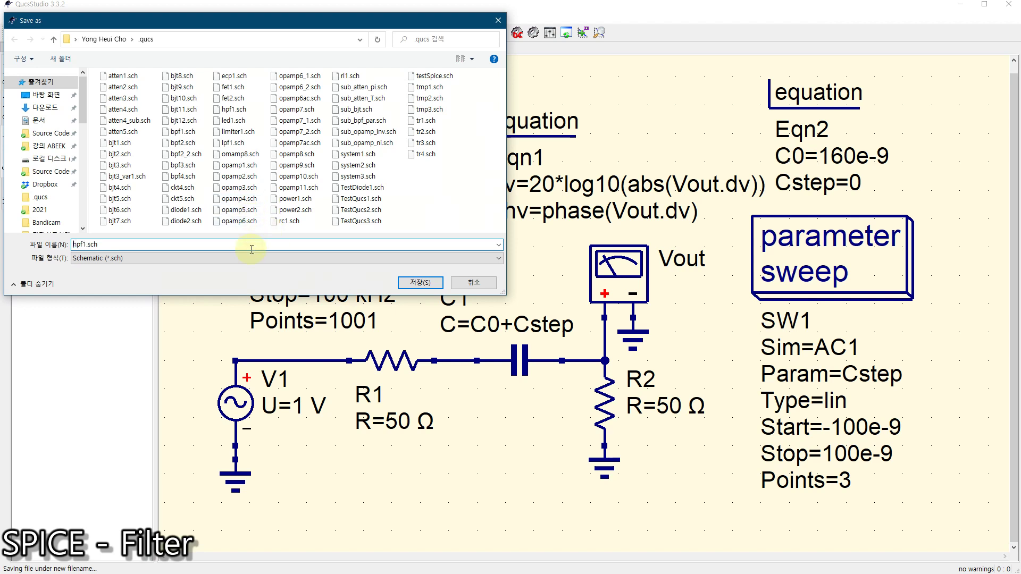
pyautogui.write('l')
pyautogui.press('Delete')
pyautogui.write('2')
pyautogui.press('Delete')
pyautogui.click(420, 282)
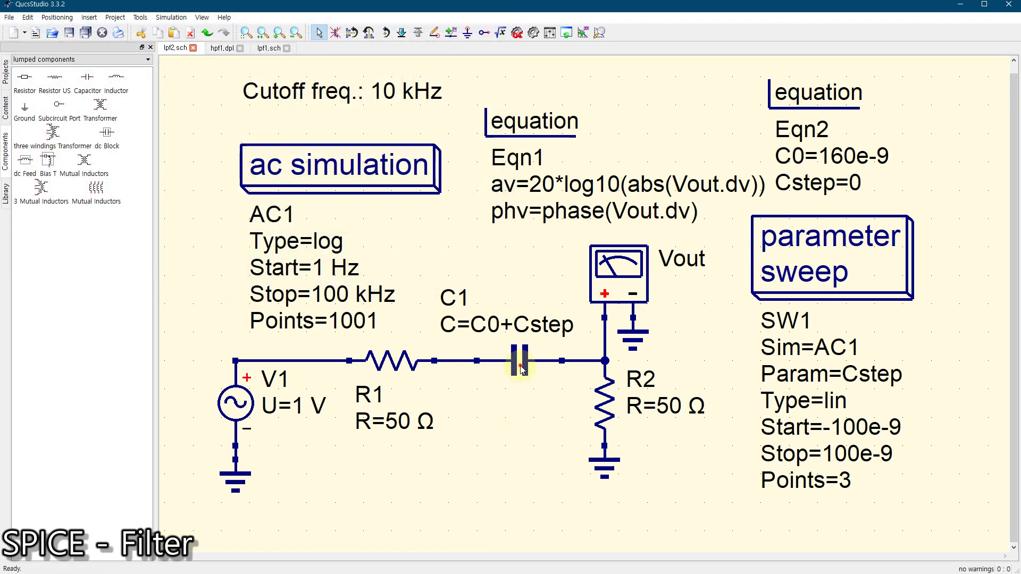
# Step: Delete the series capacitor C1 between R1 and the Vout node in the lpf2 schematic
pyautogui.click(522, 366)
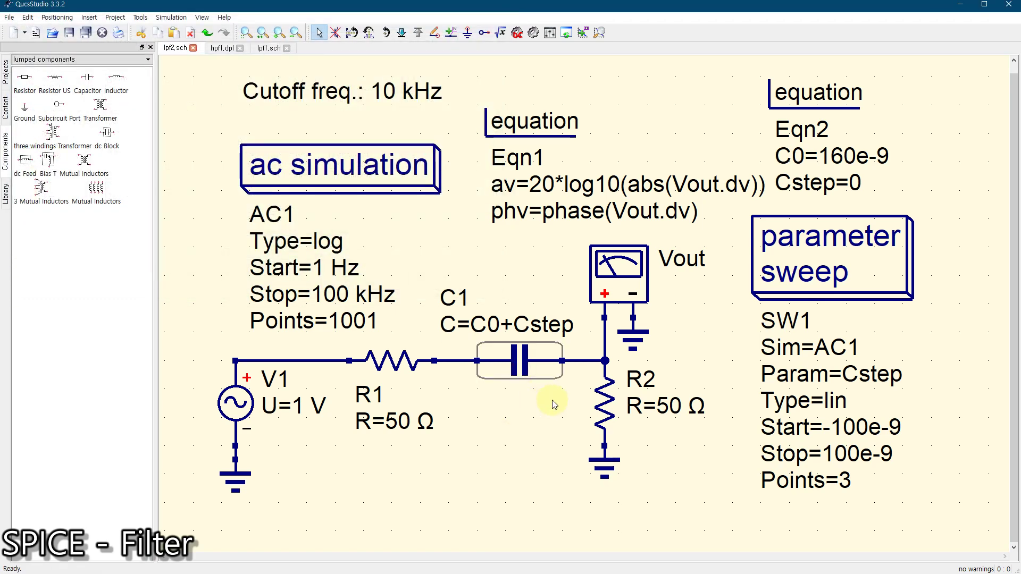
pyautogui.press('Delete')
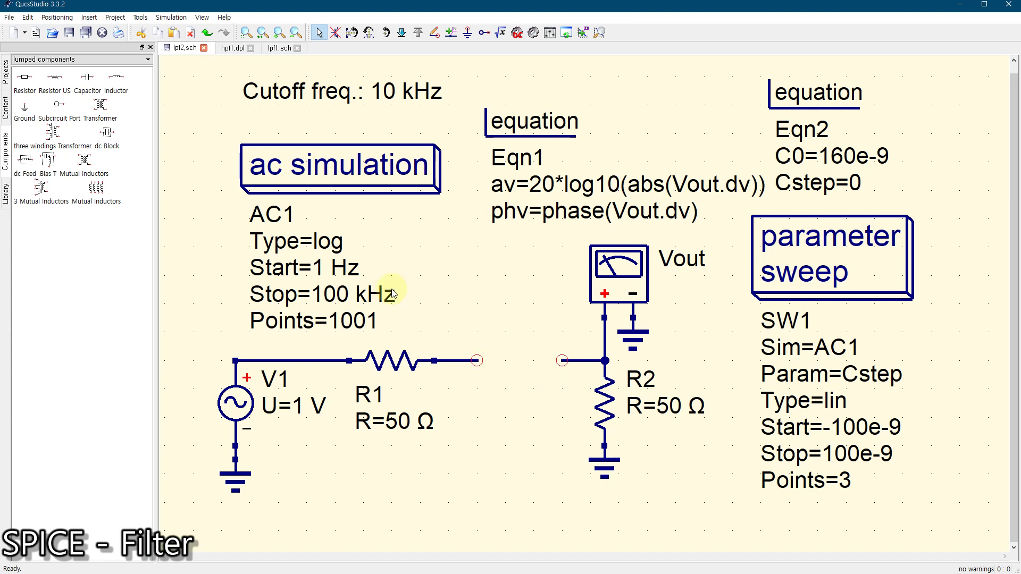
# Step: Place an inductor in the gap between resistor R1 and the output node above R2
pyautogui.click(114, 82)
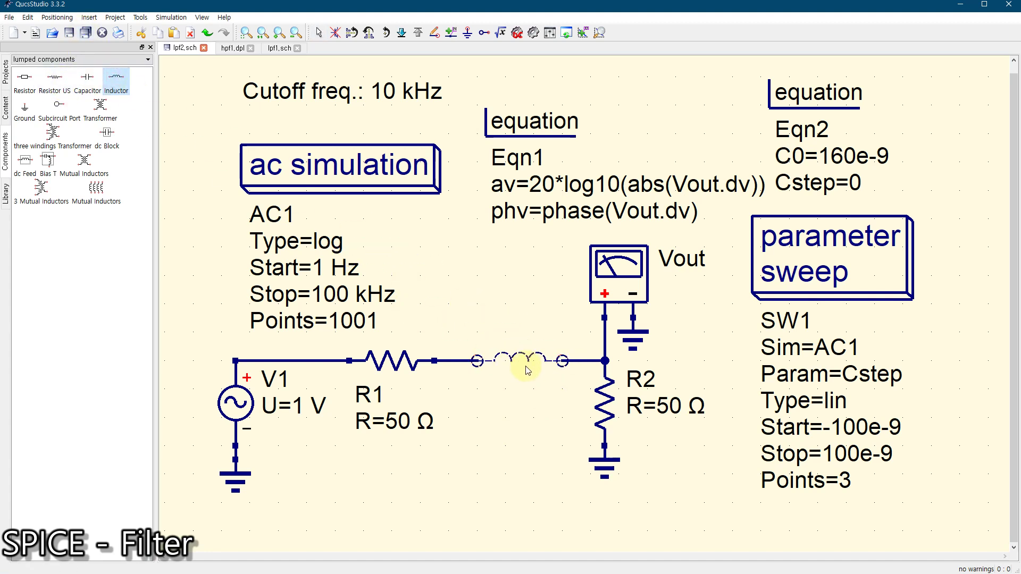
pyautogui.click(519, 372)
pyautogui.press('Escape')
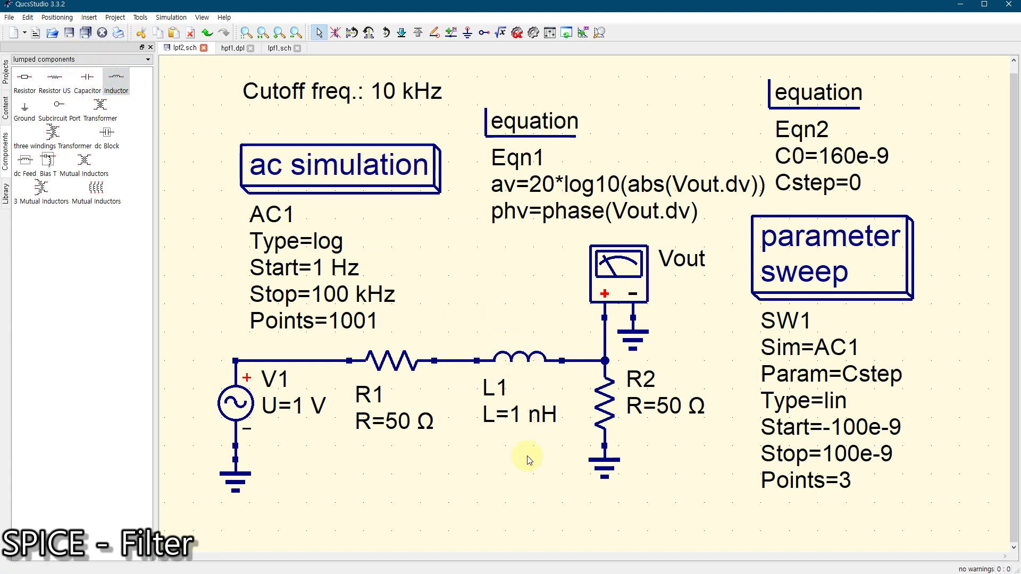
# Step: Rename the Eqn2 variables C0 and Cstep to L0 and Lstep
pyautogui.doubleClick(832, 95)
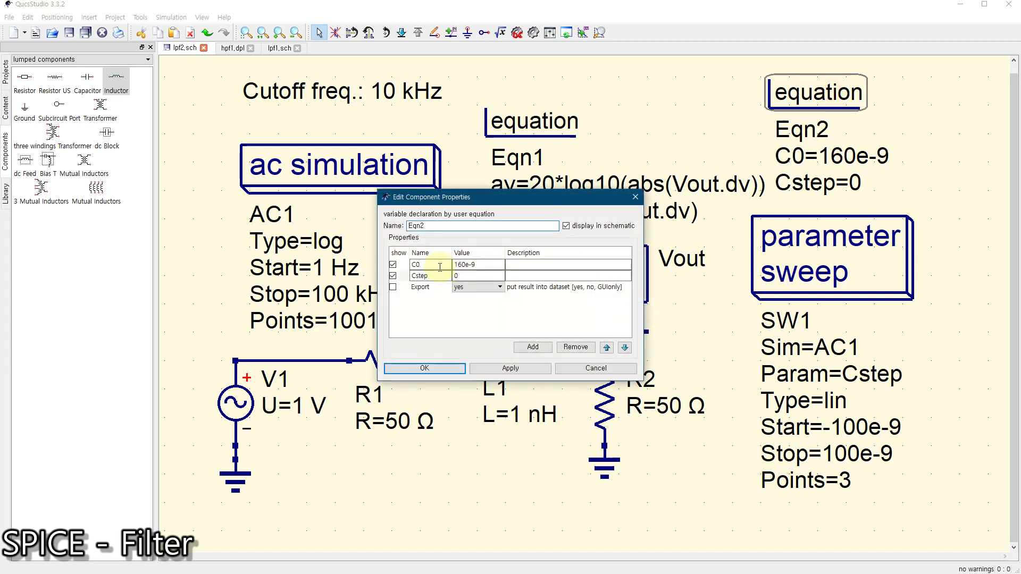
pyautogui.moveTo(417, 264)
pyautogui.mouseDown()
pyautogui.moveTo(393, 266)
pyautogui.moveTo(411, 276)
pyautogui.mouseUp()
pyautogui.write('L')
pyautogui.write('L')
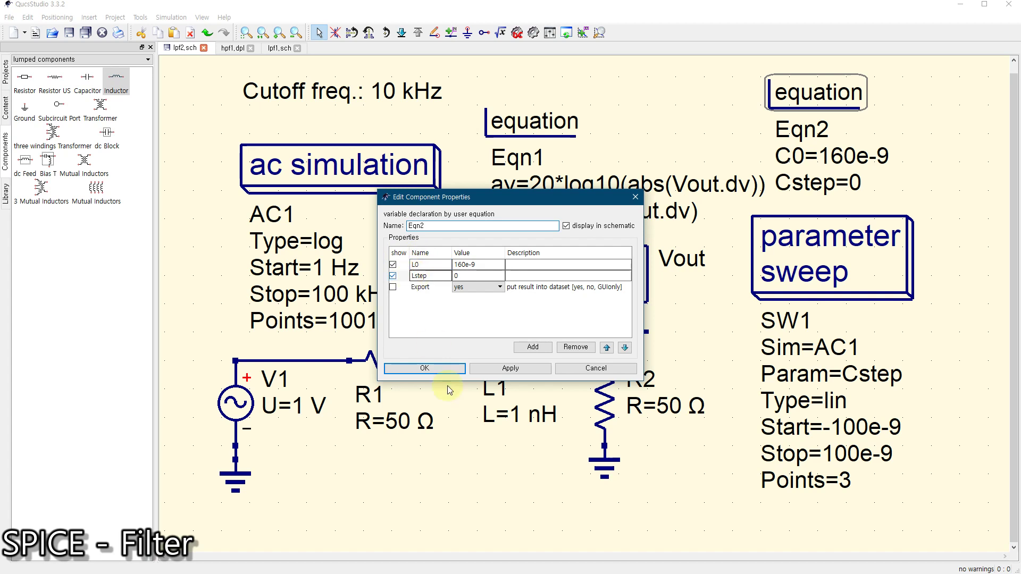
pyautogui.click(425, 373)
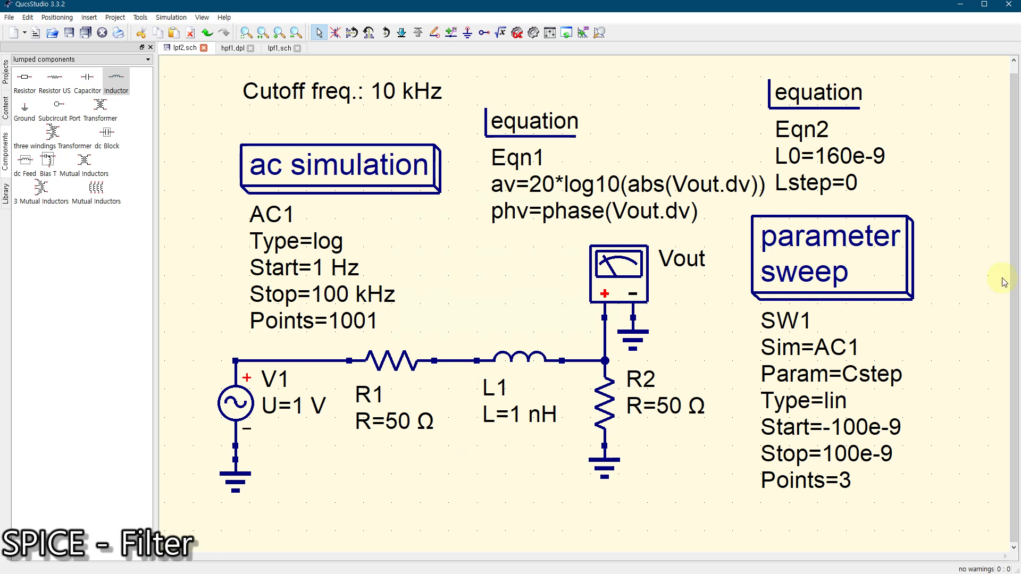
# Step: Deactivate the parameter sweep block SW1 in the schematic
pyautogui.click(813, 268)
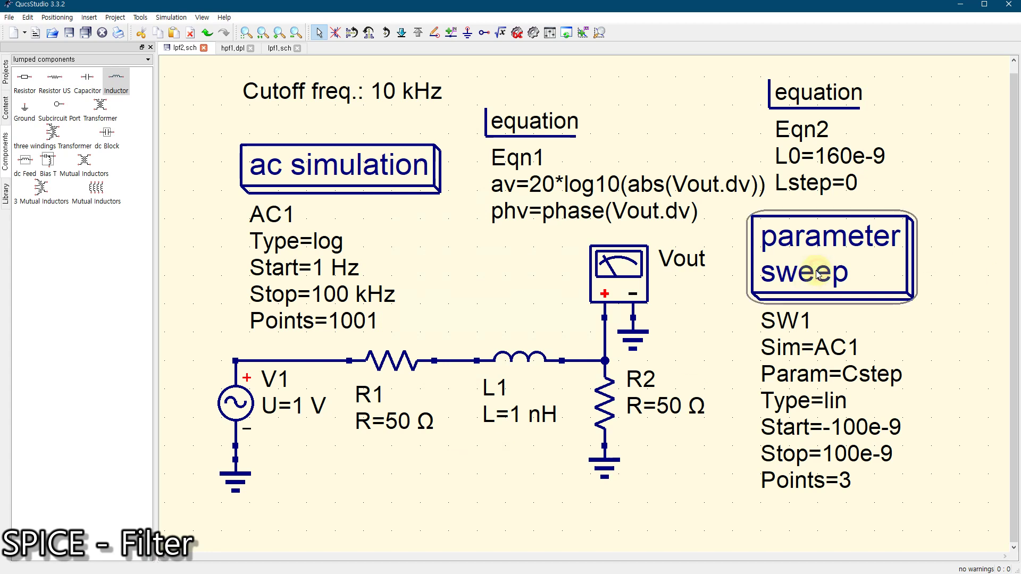
pyautogui.click(335, 32)
pyautogui.click(471, 471)
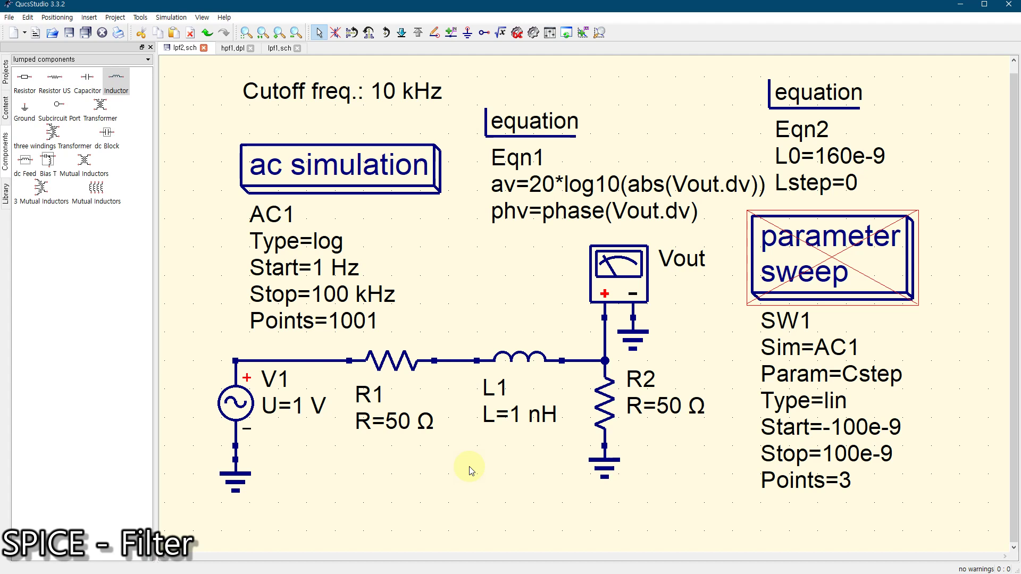
# Step: Review the Eqn2 variables, run the AC simulation, and compare the lpf2 result diagram with the schematic
pyautogui.doubleClick(792, 94)
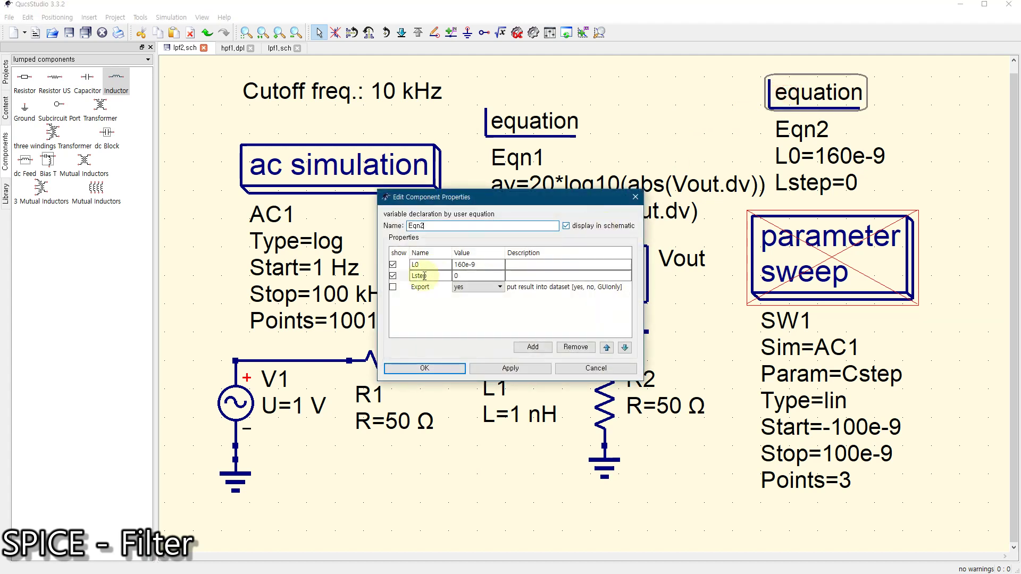
pyautogui.click(427, 368)
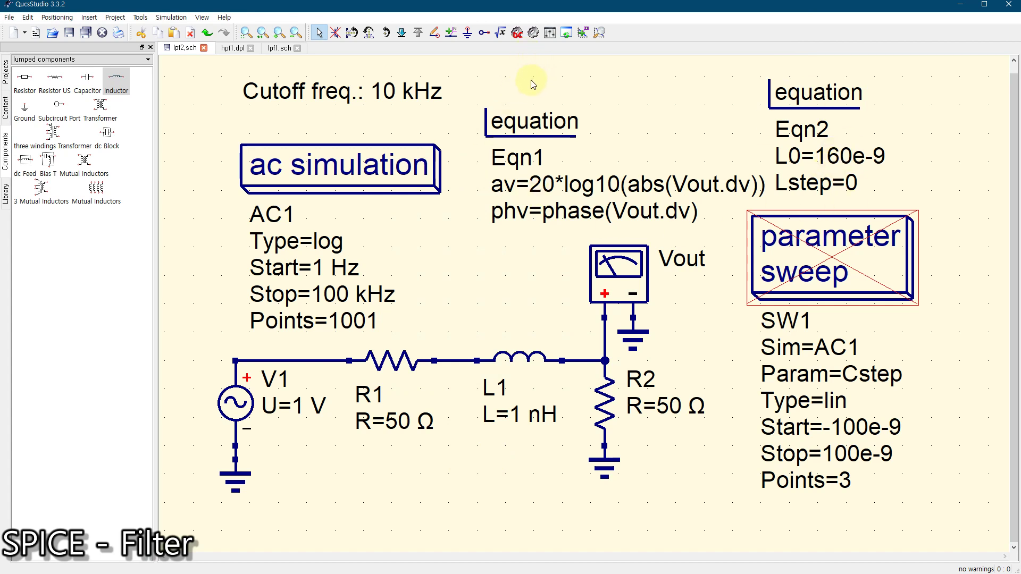
pyautogui.click(533, 32)
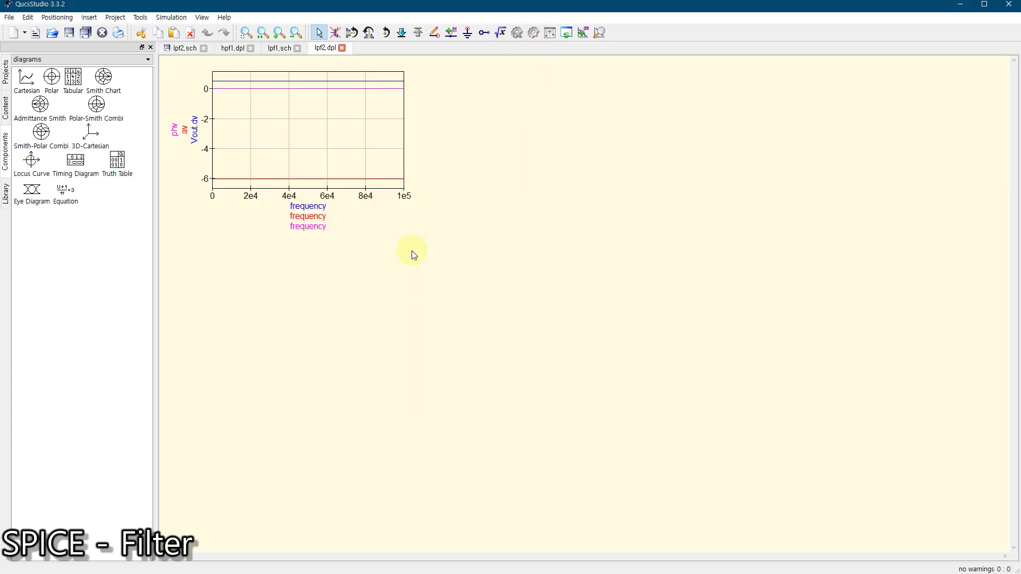
pyautogui.doubleClick(281, 144)
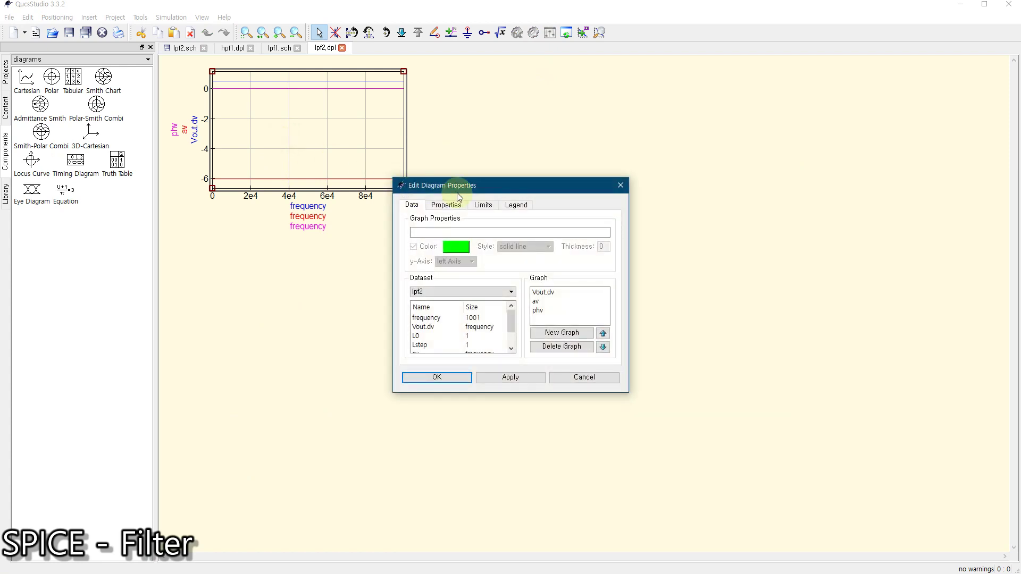
pyautogui.click(620, 185)
pyautogui.click(319, 306)
pyautogui.click(181, 49)
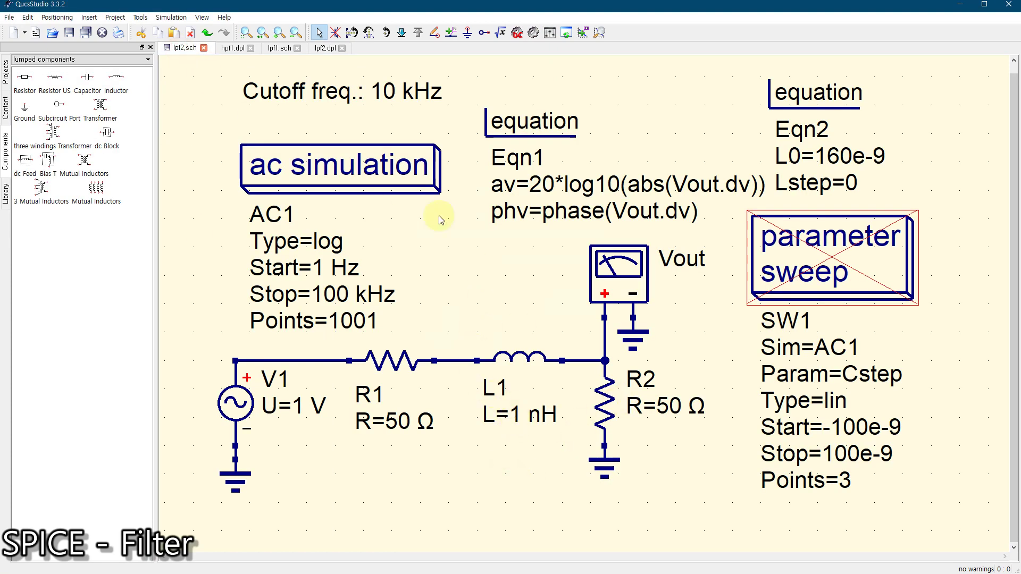
pyautogui.click(323, 49)
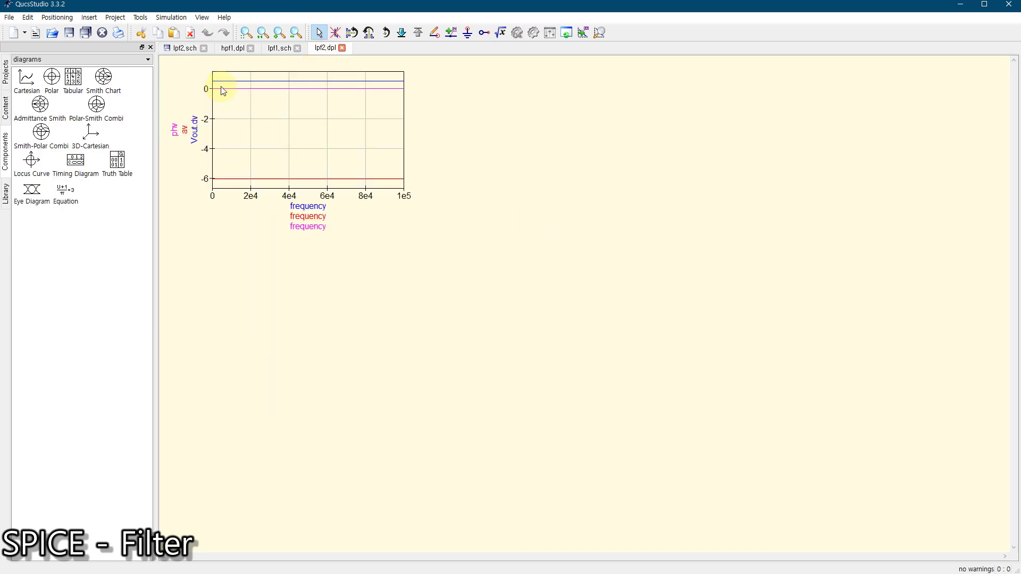
pyautogui.click(184, 48)
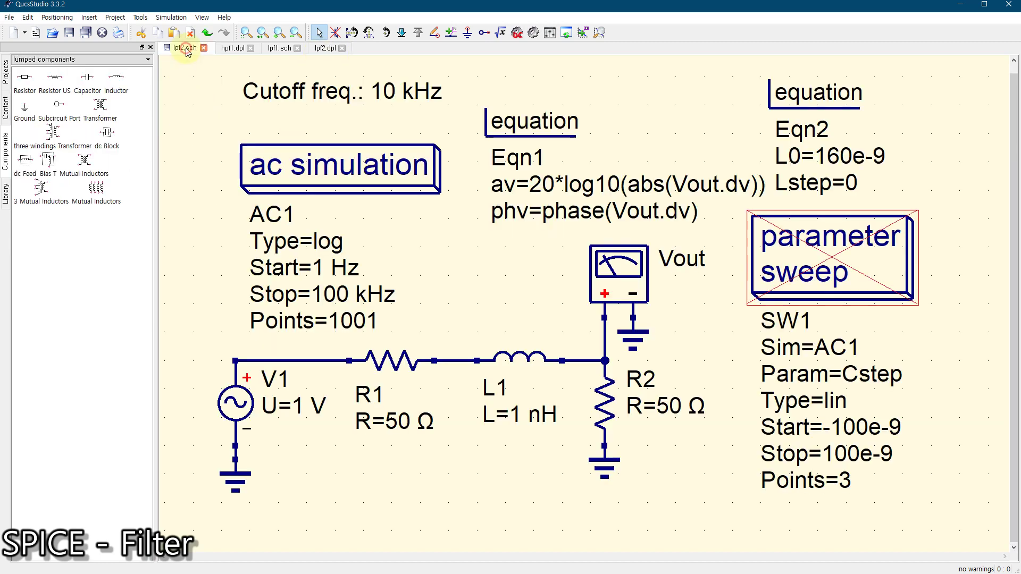
# Step: Set the inductance of L1 to L0+Lstep and move its label above the inductor
pyautogui.doubleClick(525, 362)
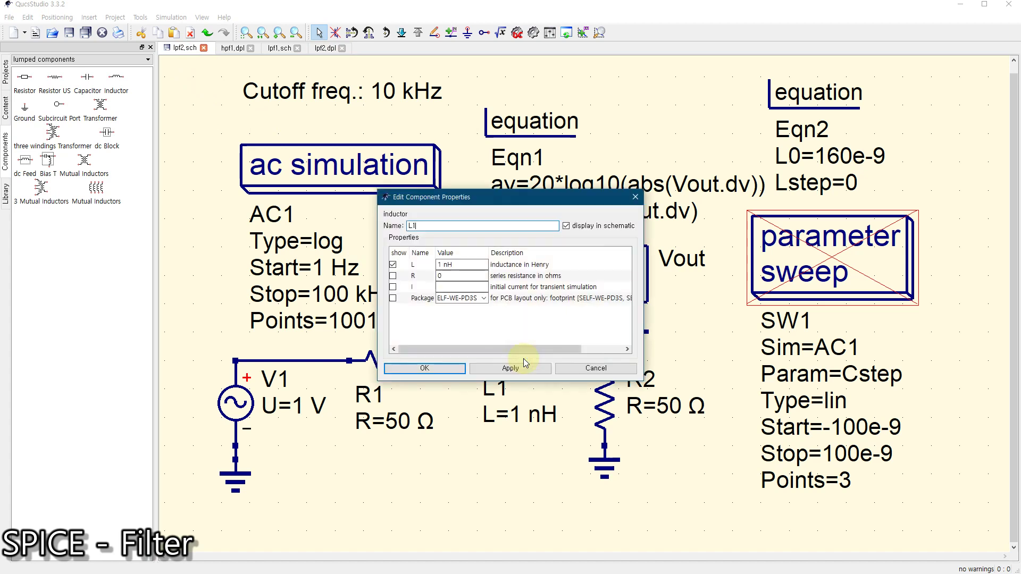
pyautogui.click(462, 265)
pyautogui.moveTo(450, 264); pyautogui.dragTo(393, 265)
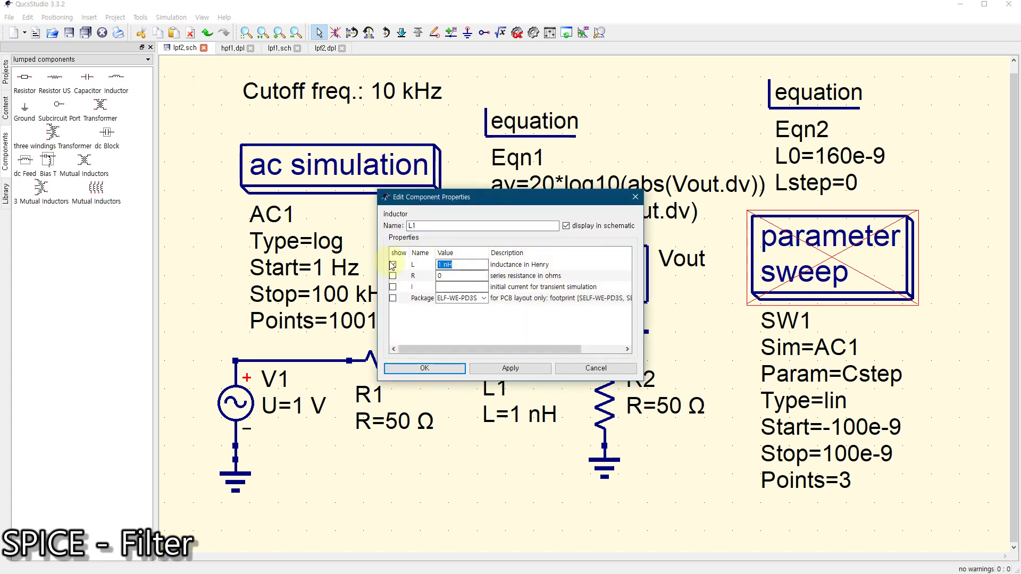
pyautogui.write('L0+Lstep')
pyautogui.click(408, 368)
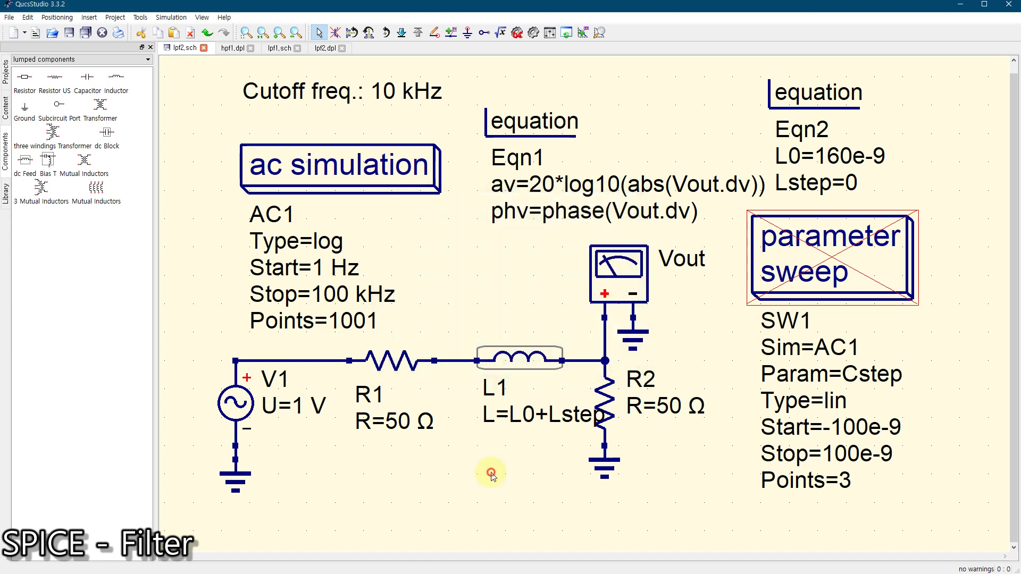
pyautogui.moveTo(505, 418); pyautogui.dragTo(475, 332)
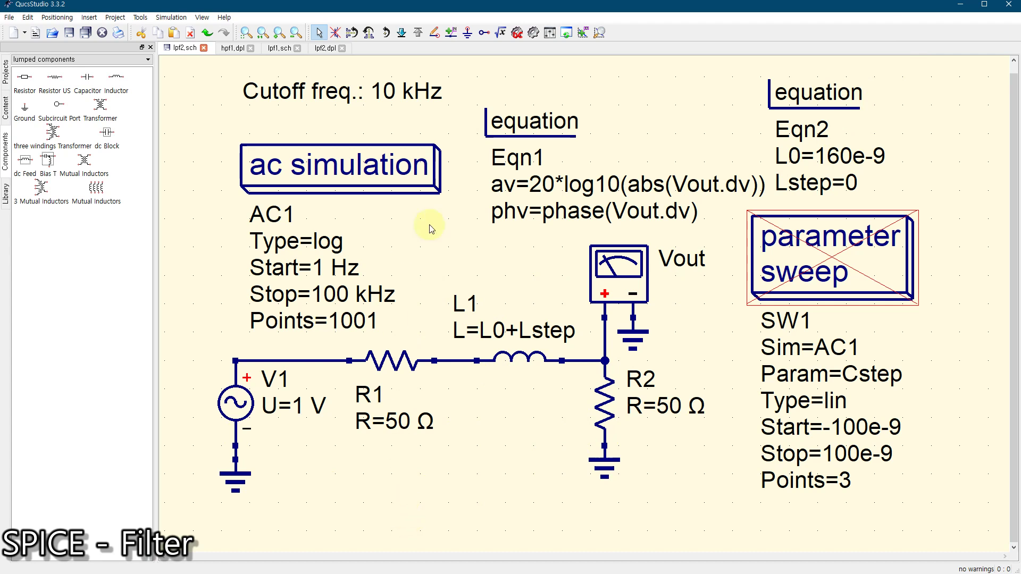
# Step: Run the simulation again and delete the Vout.dv and phv graphs from the result diagram, keeping av
pyautogui.click(534, 36)
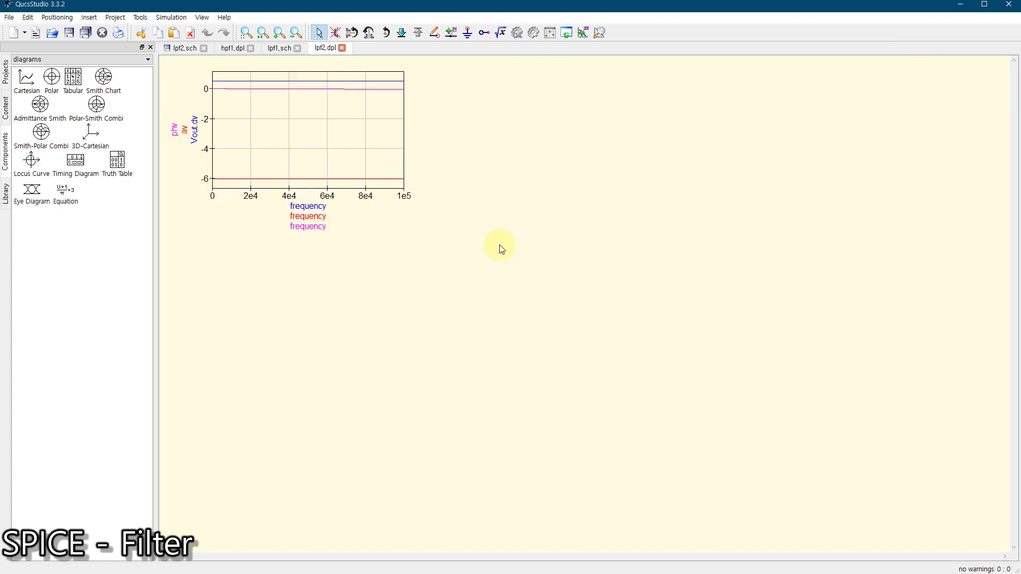
pyautogui.doubleClick(275, 126)
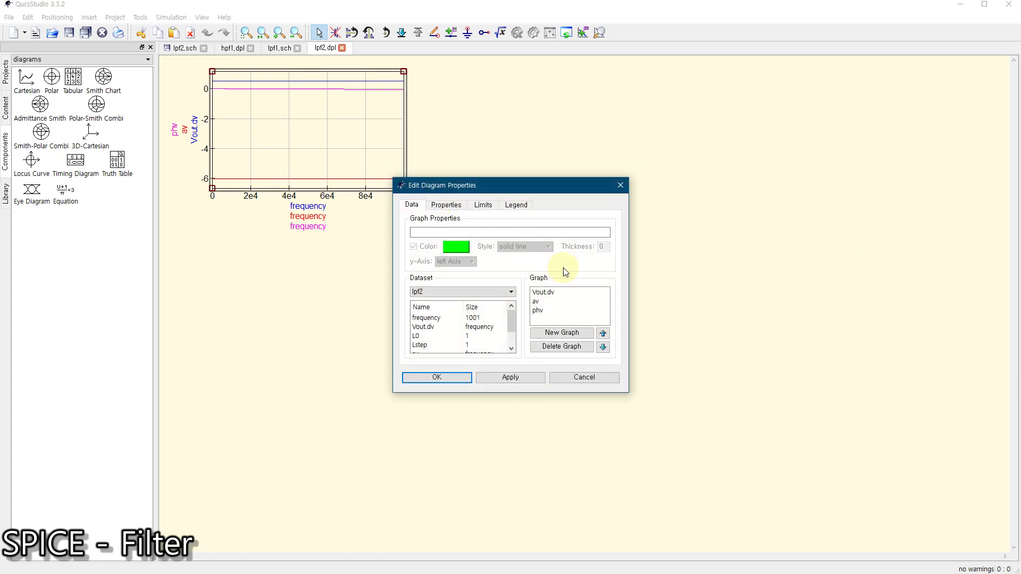
pyautogui.click(547, 293)
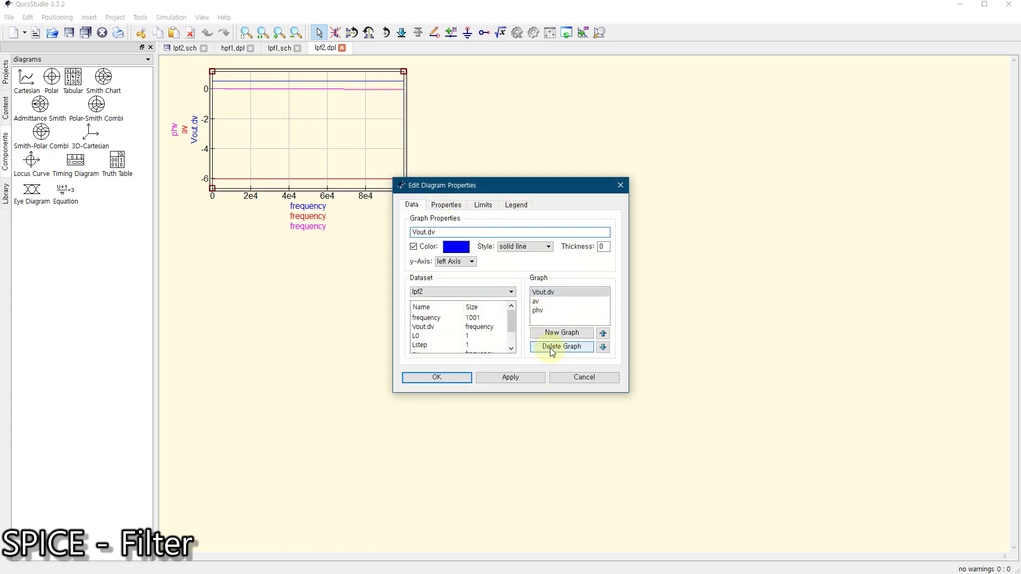
pyautogui.click(553, 347)
pyautogui.click(538, 302)
pyautogui.click(557, 348)
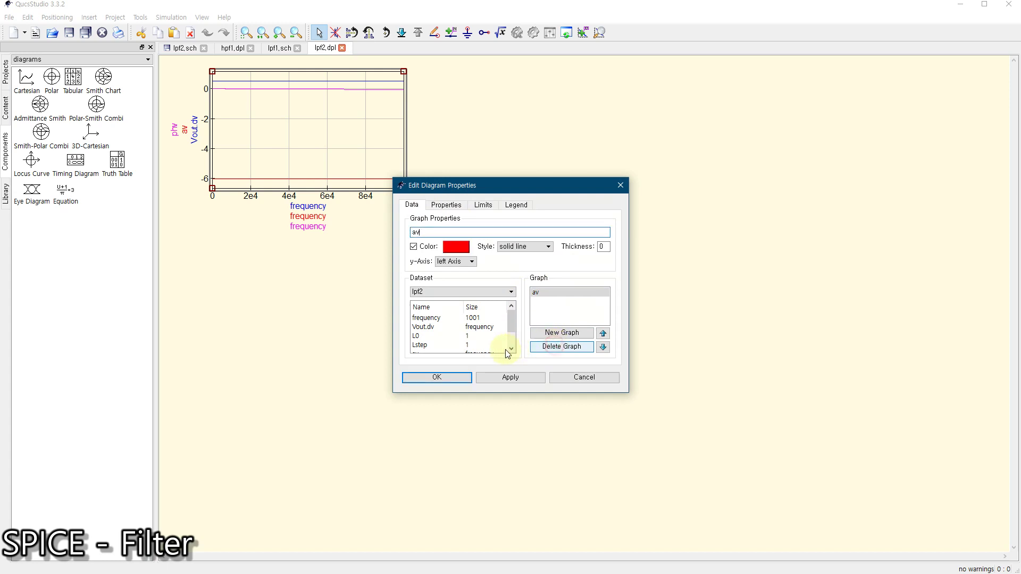
# Step: Enable the logarithmic X axis grid for the av diagram and enlarge the diagram from its lower-left corner
pyautogui.click(436, 205)
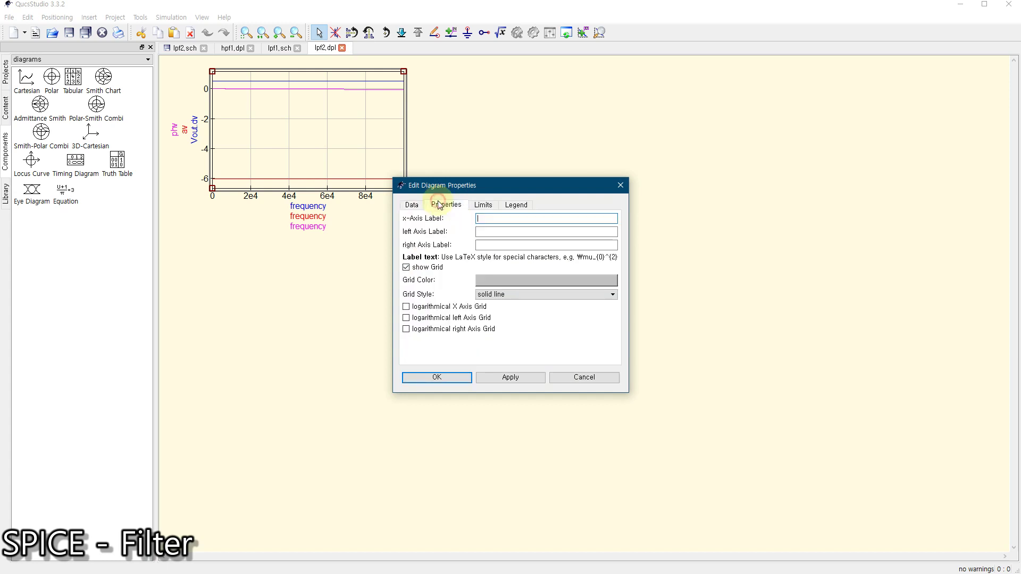
pyautogui.click(406, 307)
pyautogui.click(435, 378)
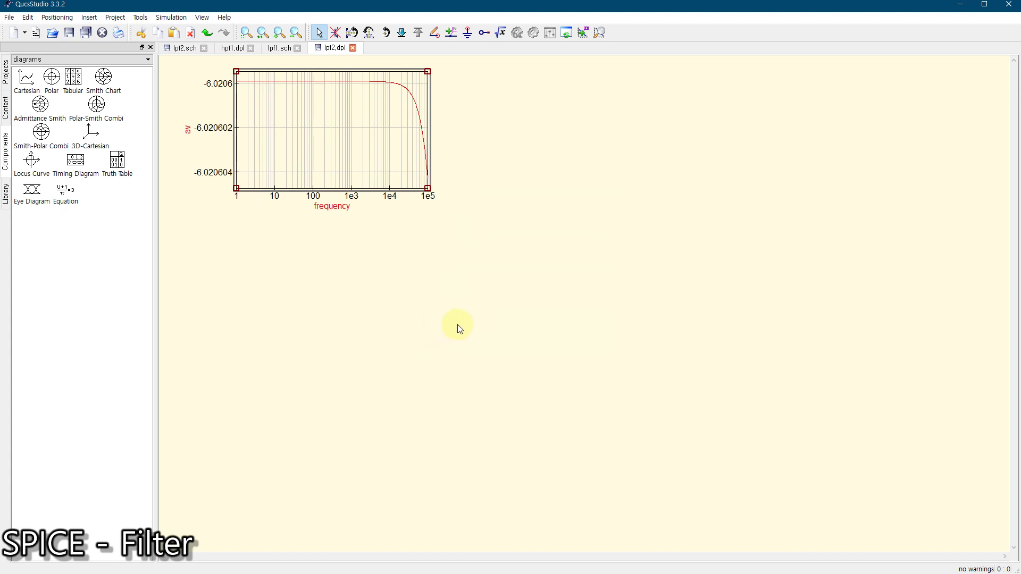
pyautogui.moveTo(238, 189); pyautogui.dragTo(189, 223)
pyautogui.moveTo(340, 193)
pyautogui.mouseDown()
pyautogui.moveTo(320, 198)
pyautogui.moveTo(343, 187)
pyautogui.mouseUp()
# Step: Return to the lpf2 schematic, and switch to Microsoft Whiteboard at the blank area below the capacitor filter circuits
pyautogui.press('F4')
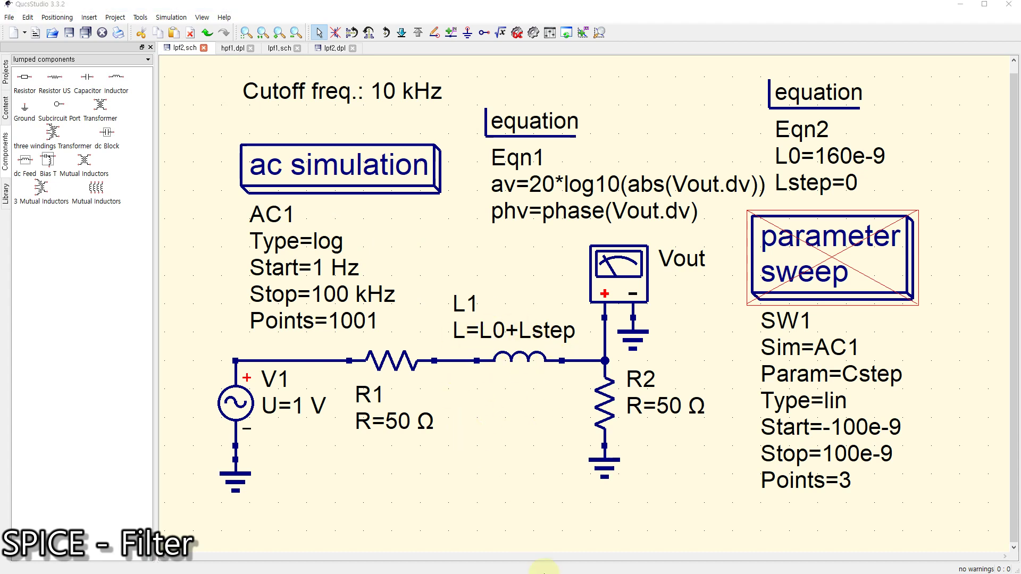
pyautogui.press('super')
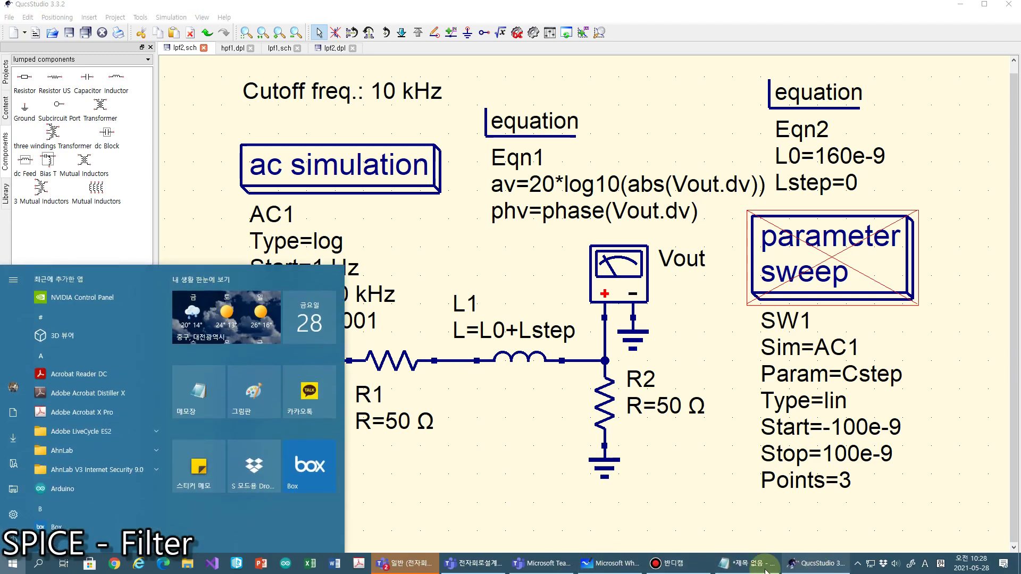
pyautogui.click(612, 563)
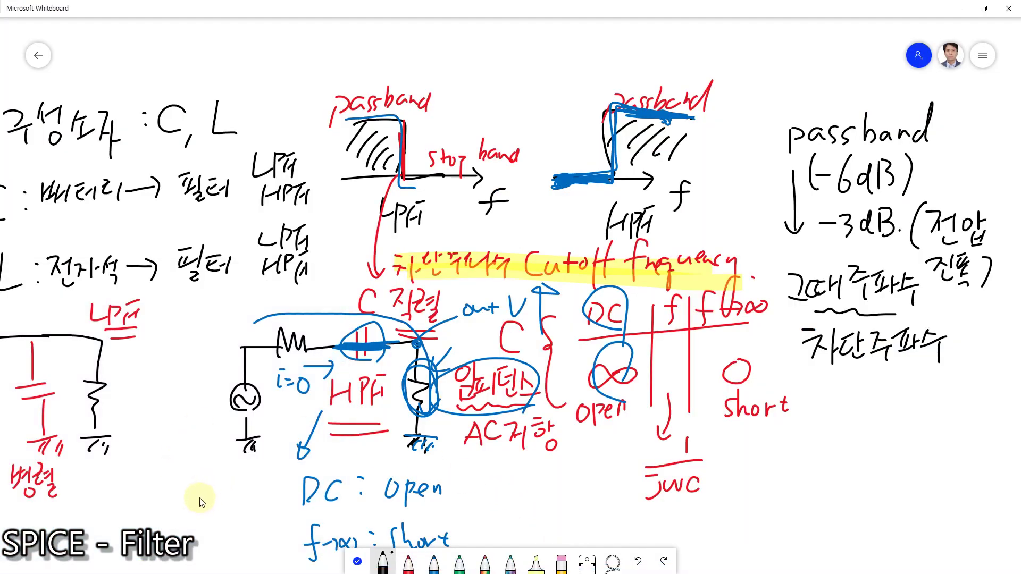
pyautogui.click(357, 562)
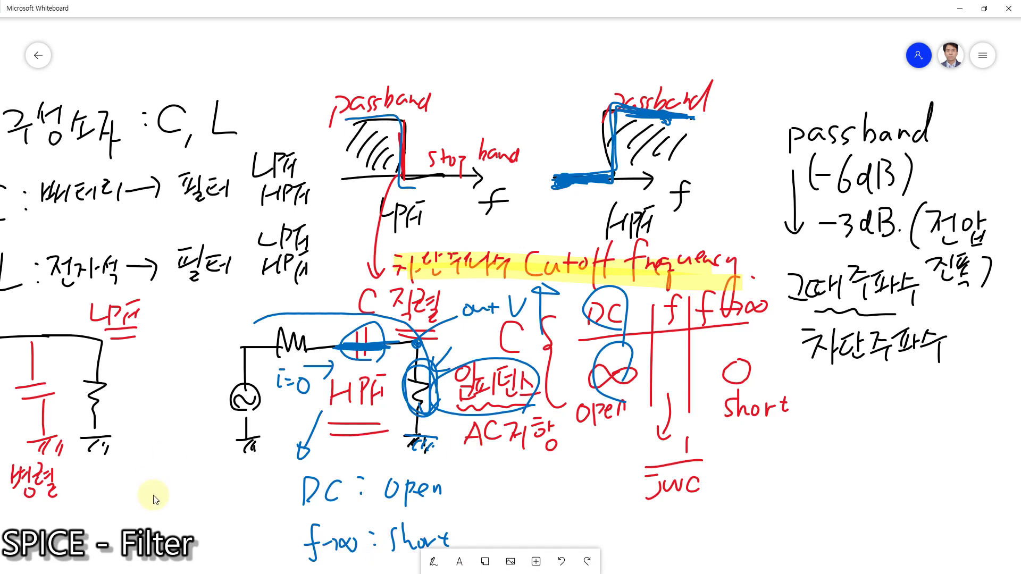
pyautogui.scroll(-5, 175, 365)
pyautogui.hscroll(-3, 269, 395)
pyautogui.scroll(-3, 234, 346)
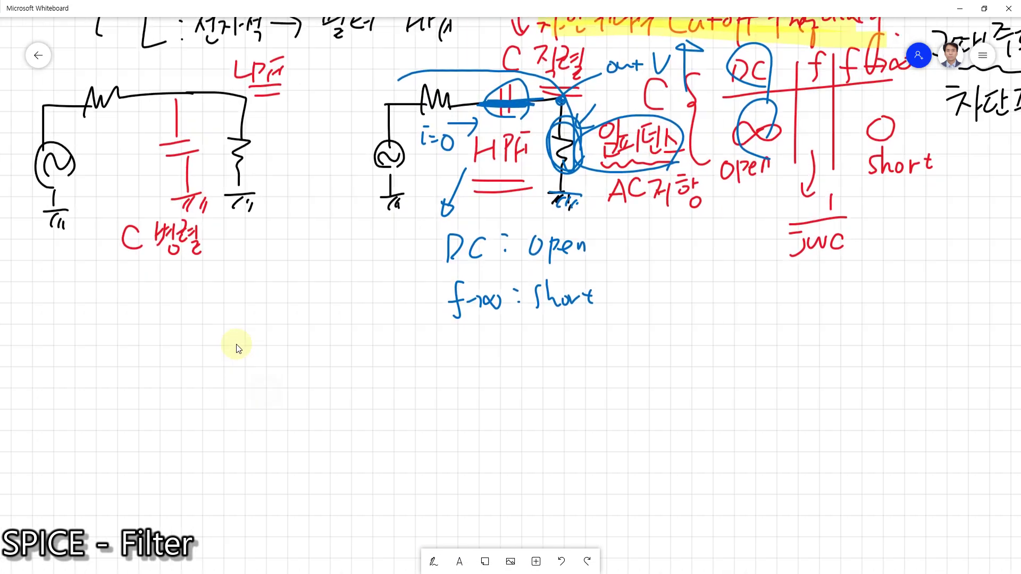
# Step: Handwrite the heading "L 임피던스" in black below the parallel-capacitor circuit
pyautogui.click(431, 560)
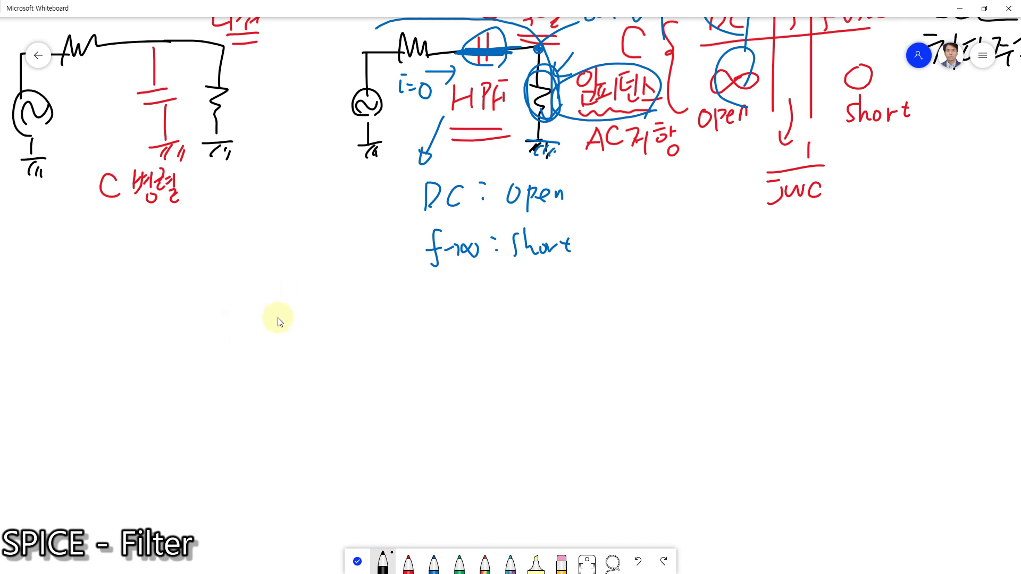
pyautogui.moveTo(184, 257); pyautogui.dragTo(210, 285)
pyautogui.moveTo(248, 252)
pyautogui.mouseDown()
pyautogui.moveTo(257, 274)
pyautogui.moveTo(249, 293)
pyautogui.moveTo(269, 267)
pyautogui.moveTo(317, 264)
pyautogui.moveTo(306, 279)
pyautogui.moveTo(319, 283)
pyautogui.mouseUp()
pyautogui.moveTo(329, 253); pyautogui.dragTo(346, 272)
# Step: Draw the crossing lines of a table below the heading and write the column headings DC and f→∞
pyautogui.moveTo(153, 361); pyautogui.dragTo(456, 338)
pyautogui.moveTo(222, 316); pyautogui.dragTo(229, 449)
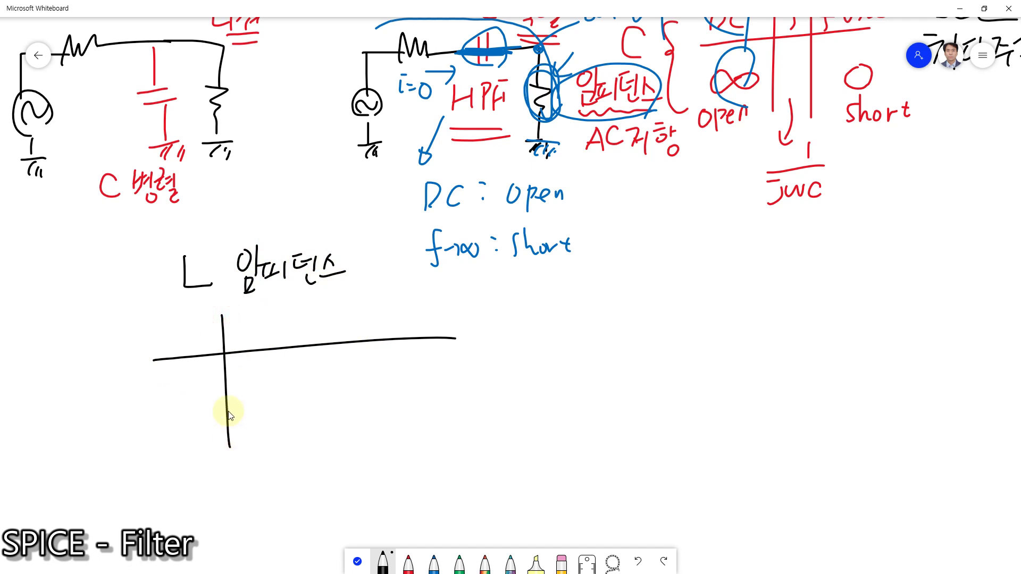
pyautogui.moveTo(238, 313); pyautogui.dragTo(239, 336)
pyautogui.moveTo(283, 312); pyautogui.dragTo(280, 335)
pyautogui.moveTo(411, 288)
pyautogui.mouseDown()
pyautogui.moveTo(402, 328)
pyautogui.moveTo(414, 309)
pyautogui.mouseUp()
pyautogui.moveTo(418, 309)
pyautogui.mouseDown()
pyautogui.moveTo(436, 307)
pyautogui.moveTo(431, 317)
pyautogui.mouseUp()
pyautogui.moveTo(461, 304); pyautogui.dragTo(467, 307)
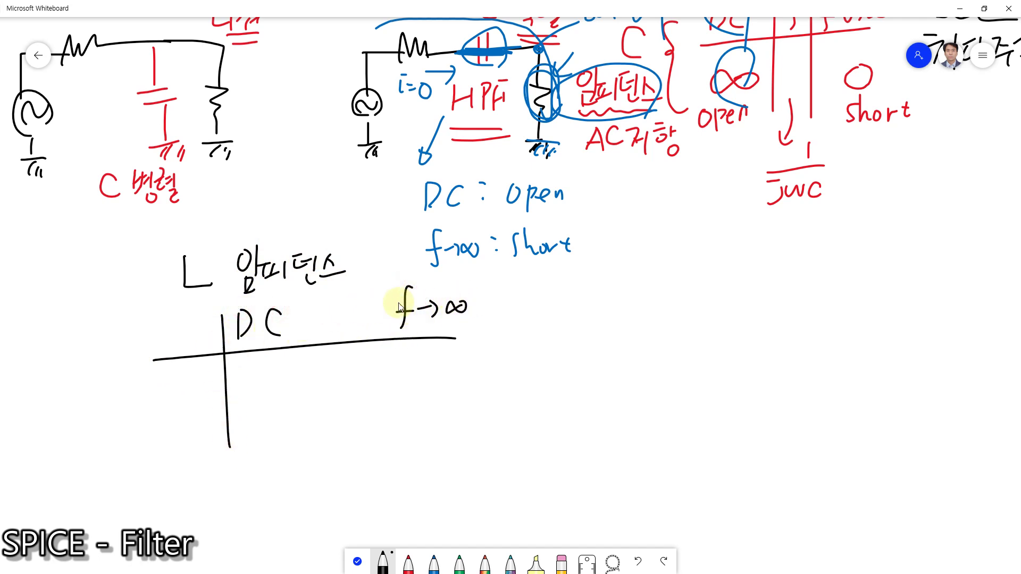
# Step: Write an f column heading between DC and f→∞ and draw vertical dividers on both sides of it
pyautogui.moveTo(346, 296); pyautogui.dragTo(333, 325)
pyautogui.moveTo(325, 311)
pyautogui.mouseDown()
pyautogui.moveTo(347, 307)
pyautogui.moveTo(378, 420)
pyautogui.mouseUp()
pyautogui.moveTo(378, 457); pyautogui.dragTo(378, 421)
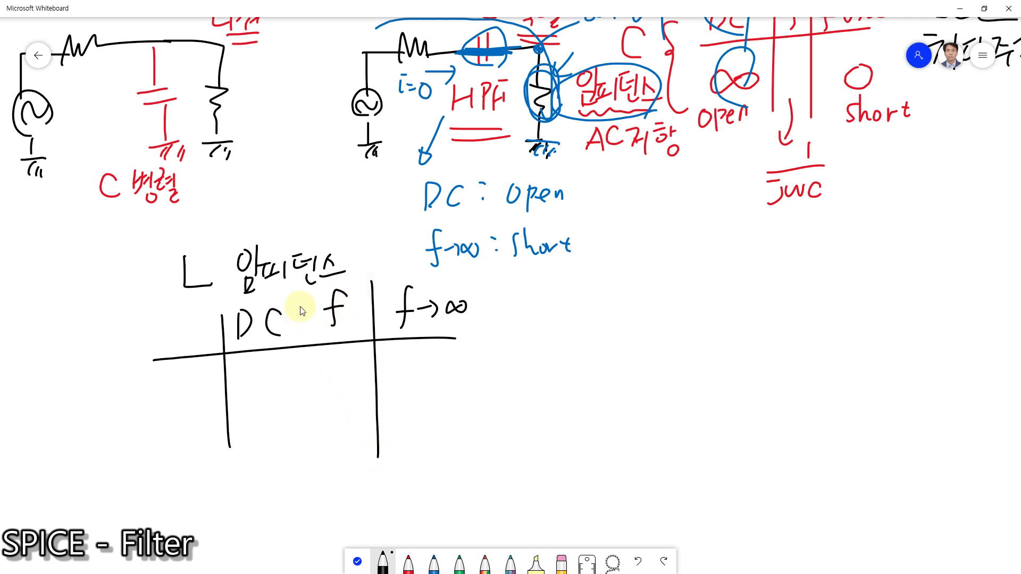
pyautogui.moveTo(300, 304); pyautogui.dragTo(304, 428)
# Step: Sketch an inductor coil beside the heading, and fill in 0 and short under DC and ∞ under f→∞
pyautogui.moveTo(45, 295)
pyautogui.mouseDown()
pyautogui.moveTo(119, 273)
pyautogui.moveTo(131, 282)
pyautogui.mouseUp()
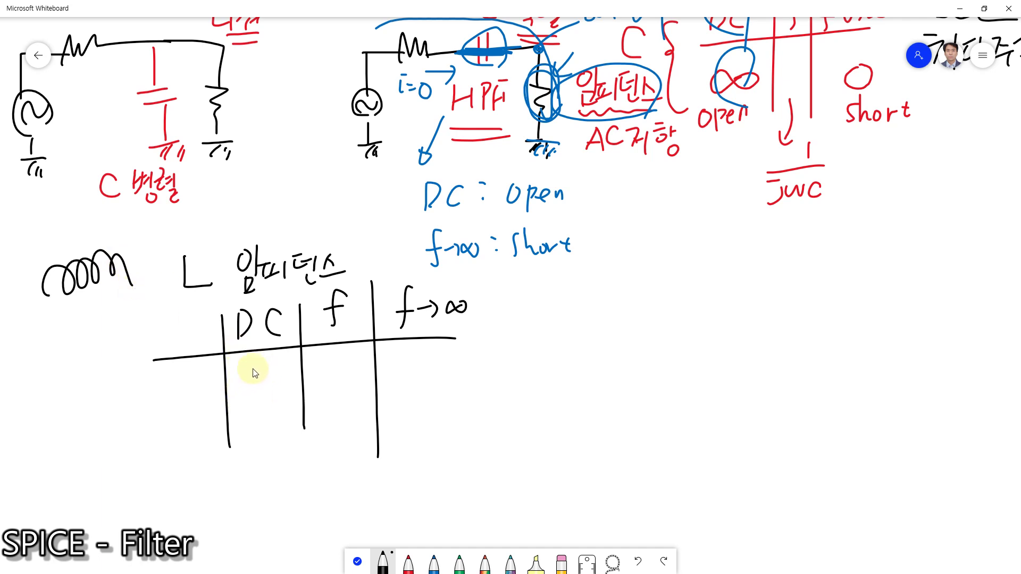
pyautogui.moveTo(257, 368)
pyautogui.mouseDown()
pyautogui.moveTo(263, 388)
pyautogui.moveTo(260, 371)
pyautogui.mouseUp()
pyautogui.moveTo(407, 363)
pyautogui.mouseDown()
pyautogui.moveTo(439, 353)
pyautogui.moveTo(432, 360)
pyautogui.mouseUp()
pyautogui.moveTo(241, 431)
pyautogui.mouseDown()
pyautogui.moveTo(269, 426)
pyautogui.moveTo(293, 444)
pyautogui.mouseUp()
pyautogui.moveTo(285, 430); pyautogui.dragTo(298, 428)
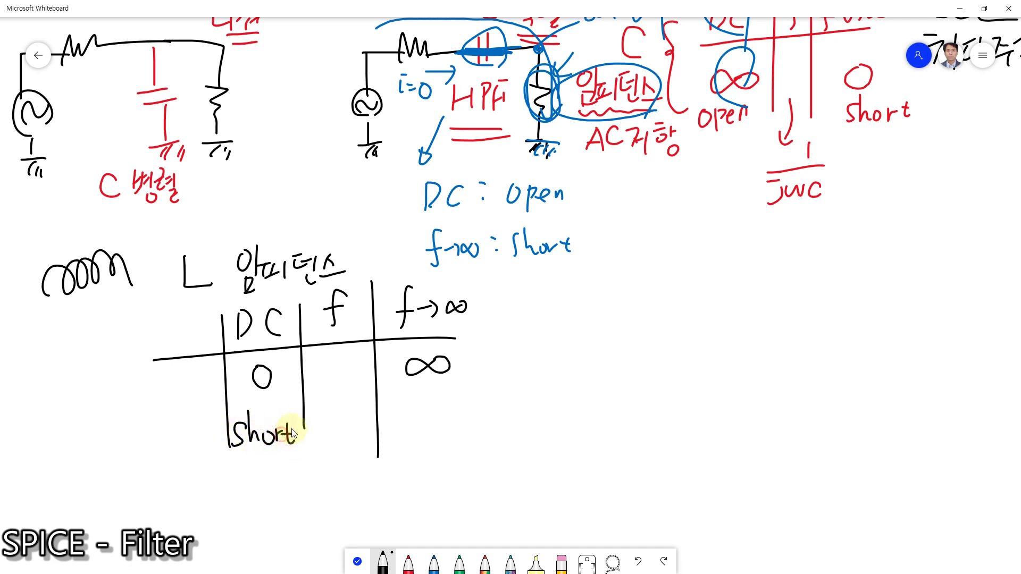
# Step: Complete the inductor impedance table by writing open under f→∞ and jwL under f
pyautogui.moveTo(407, 424)
pyautogui.mouseDown()
pyautogui.moveTo(416, 435)
pyautogui.moveTo(458, 417)
pyautogui.moveTo(453, 424)
pyautogui.mouseUp()
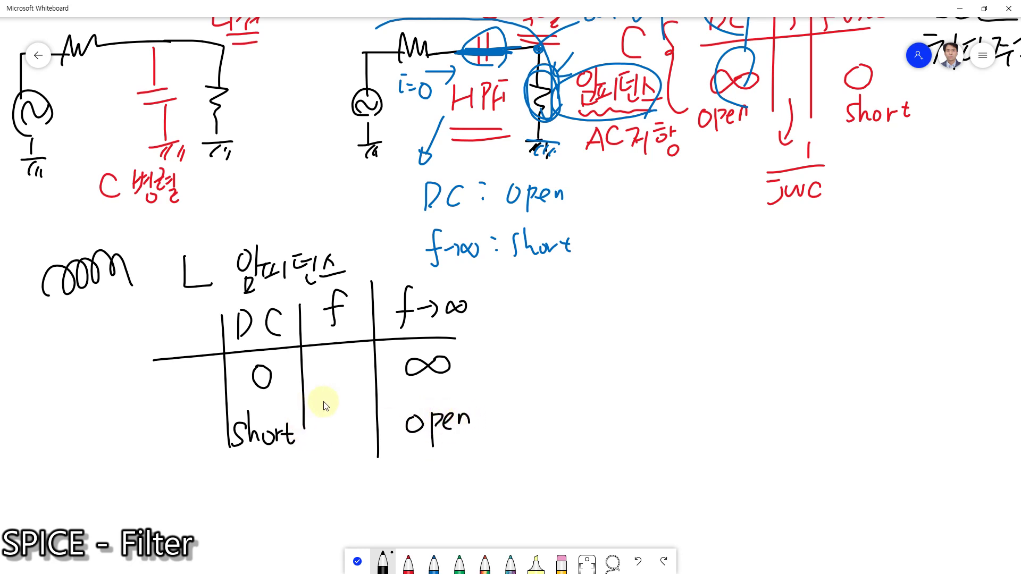
pyautogui.moveTo(317, 389)
pyautogui.mouseDown()
pyautogui.moveTo(360, 371)
pyautogui.moveTo(366, 380)
pyautogui.mouseUp()
# Step: Switch to QucsStudio, set L0 in equation Eqn2 to 160e-6, and run the simulation
pyautogui.press('super')
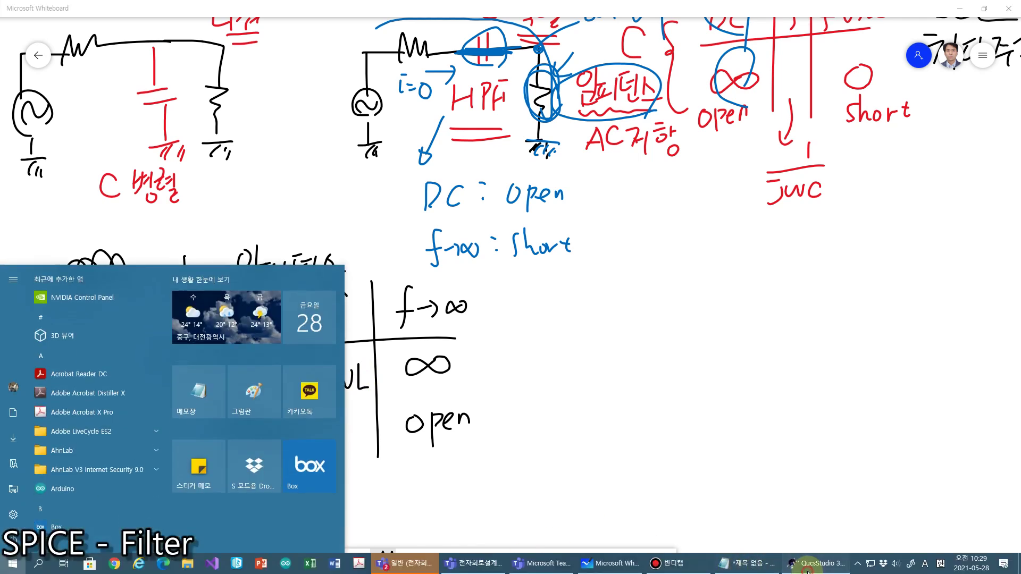
pyautogui.click(808, 570)
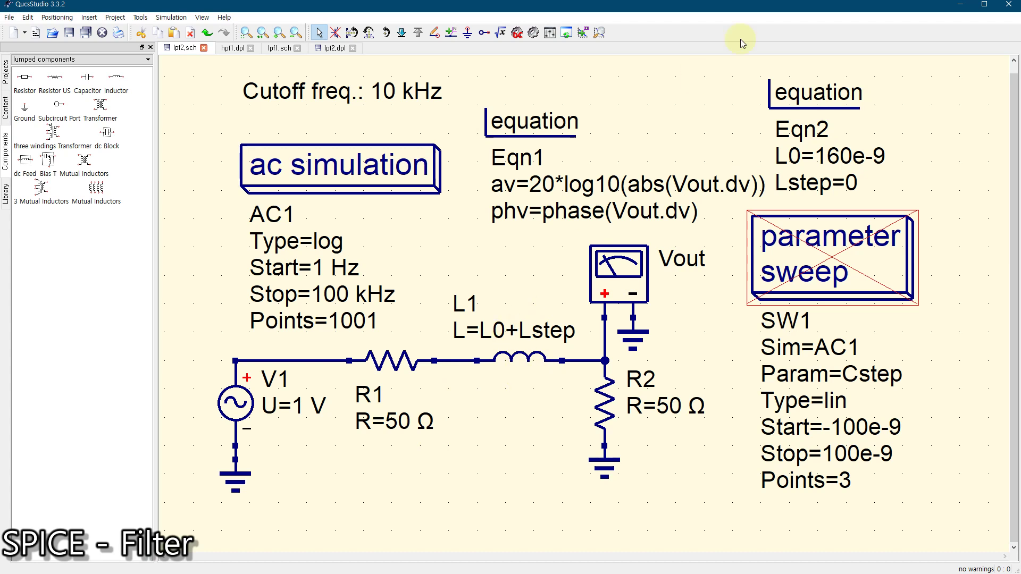
pyautogui.doubleClick(791, 95)
pyautogui.click(481, 264)
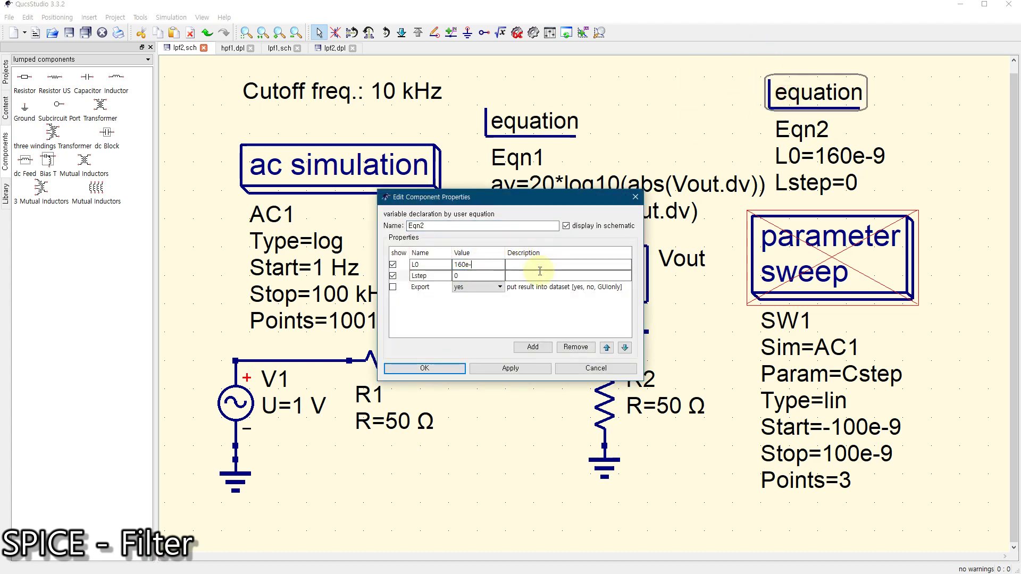
pyautogui.write('6')
pyautogui.click(424, 367)
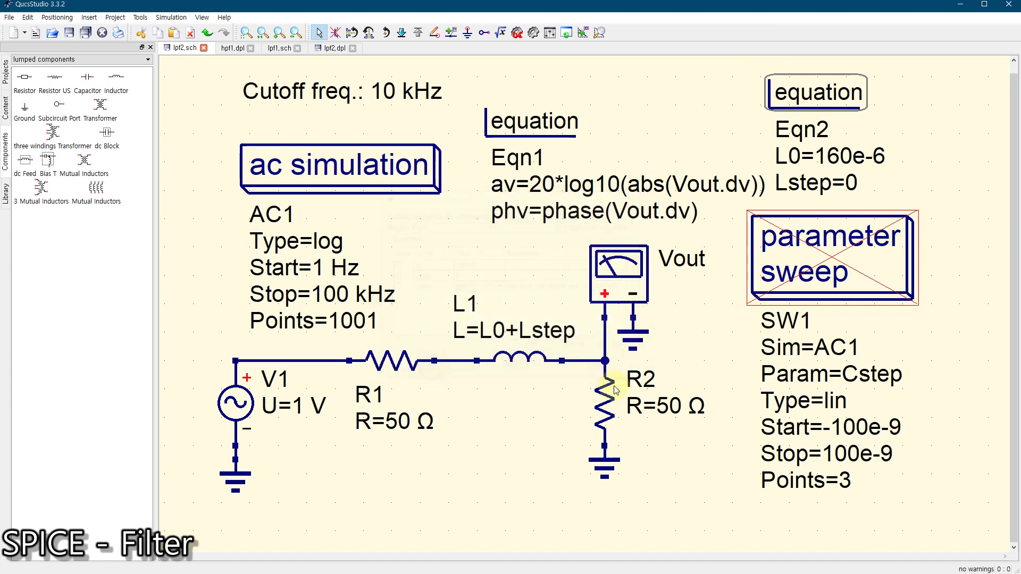
pyautogui.click(939, 169)
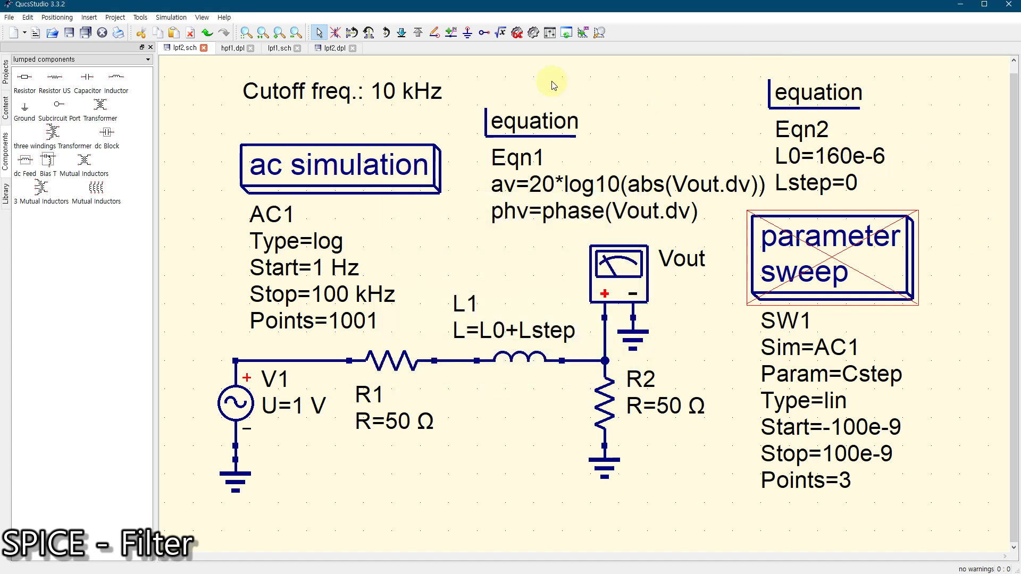
pyautogui.click(533, 34)
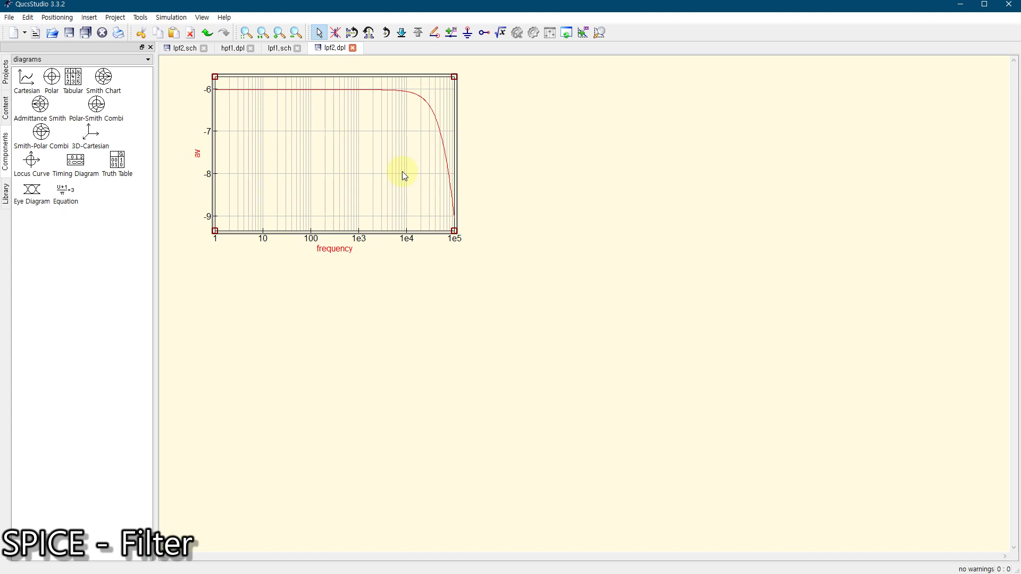
# Step: Reorder the open documents so lpf2.dpl sits directly beside lpf2.sch
pyautogui.click(180, 49)
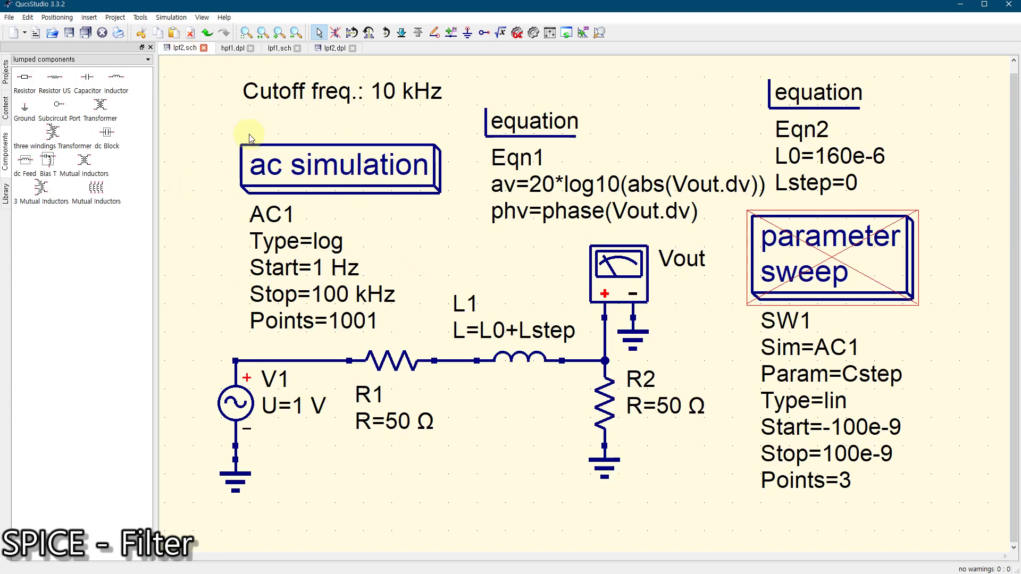
pyautogui.click(313, 51)
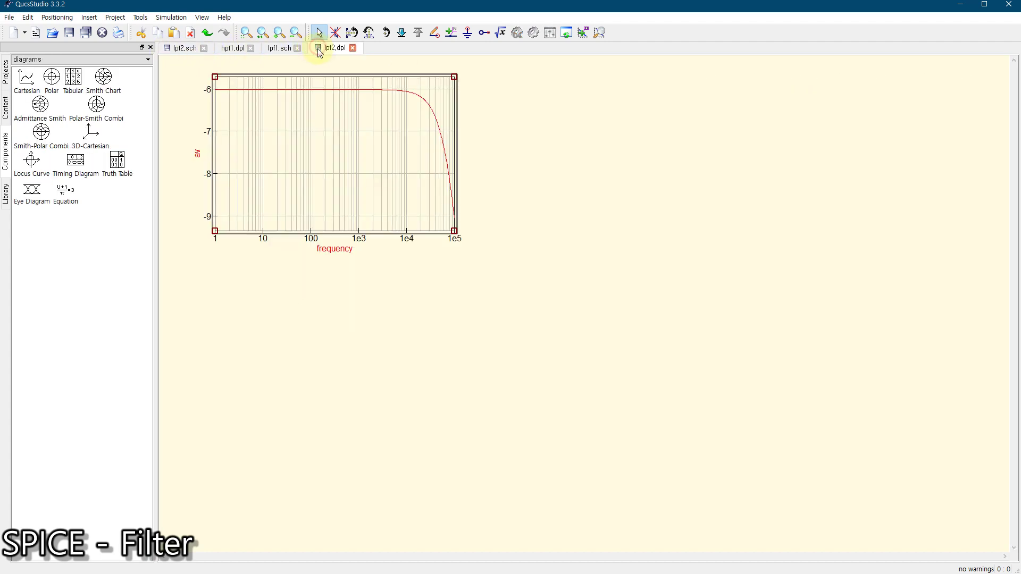
pyautogui.moveTo(311, 51); pyautogui.dragTo(228, 48)
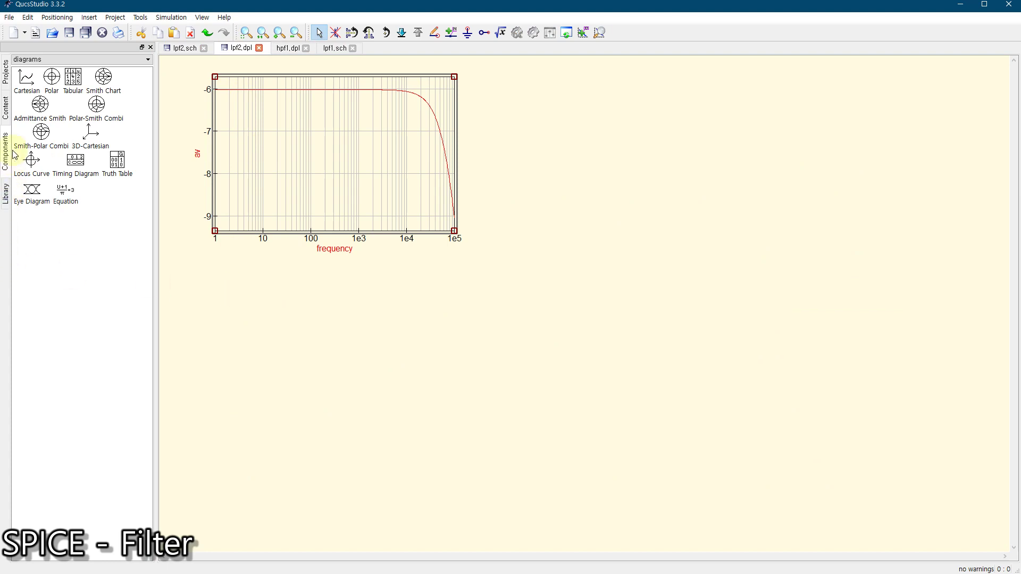
# Step: Place a tabular diagram below the plot showing av from the lpf2 dataset
pyautogui.click(73, 79)
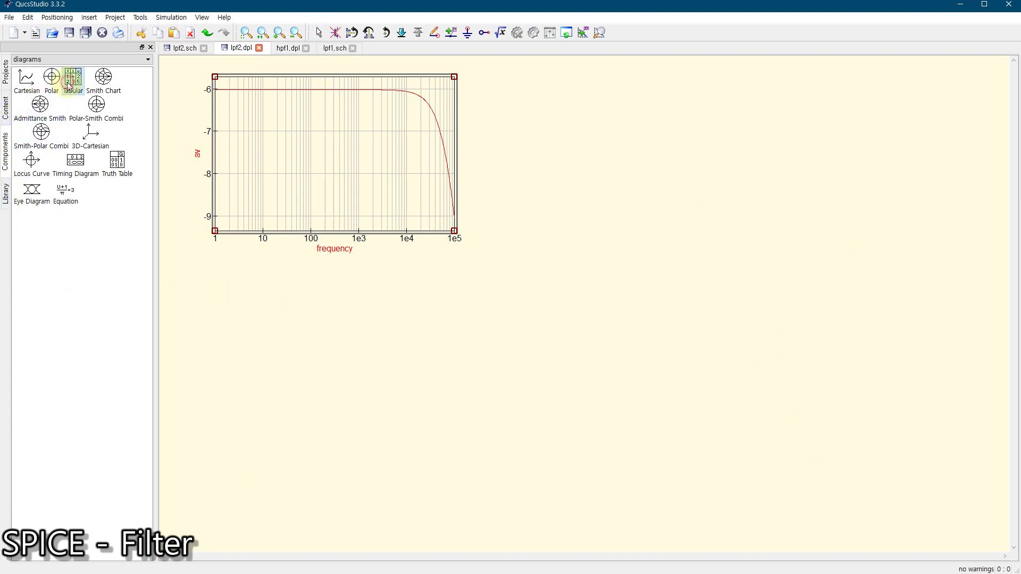
pyautogui.click(214, 423)
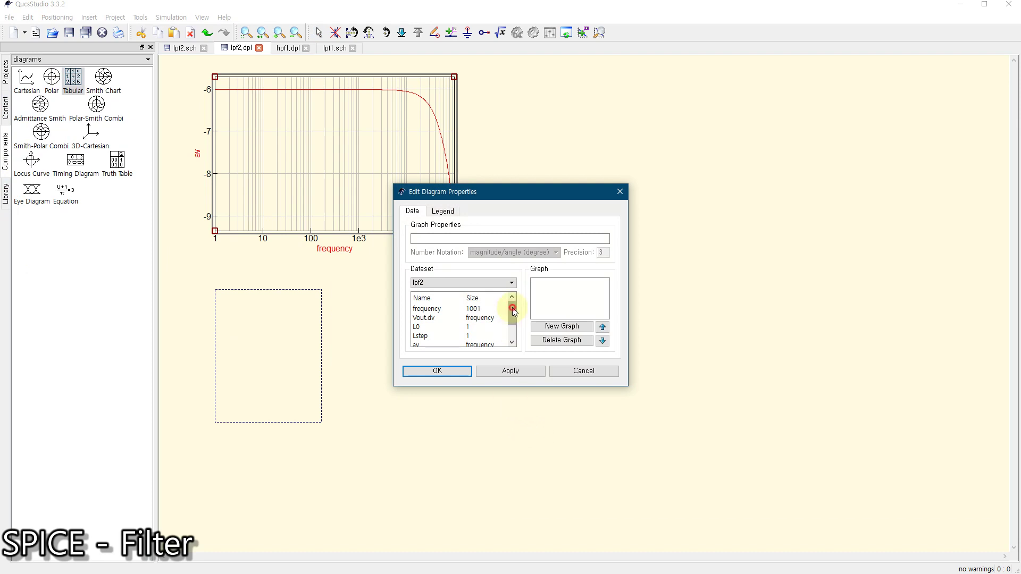
pyautogui.moveTo(513, 311); pyautogui.dragTo(515, 316)
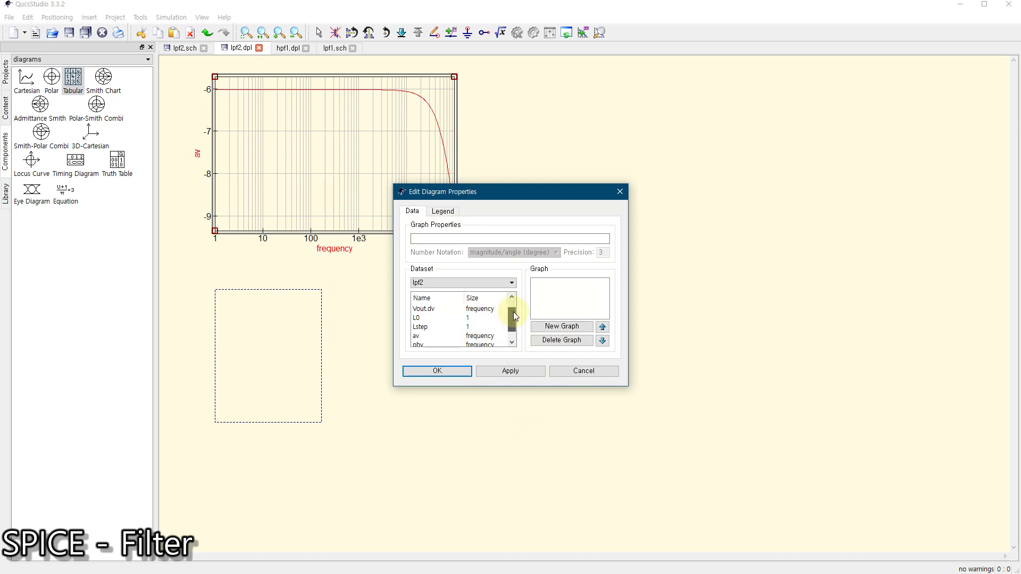
pyautogui.doubleClick(432, 336)
pyautogui.click(442, 372)
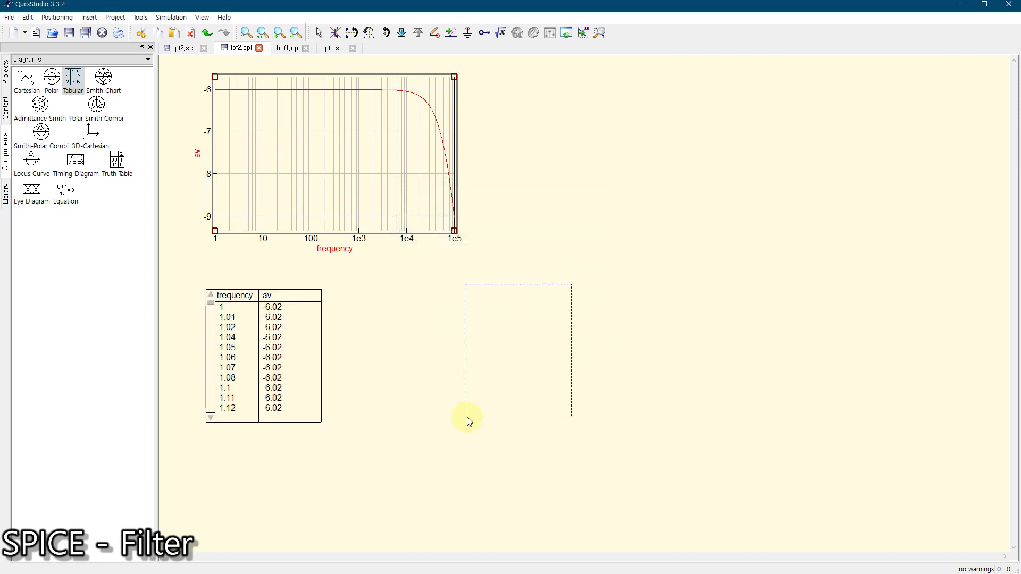
pyautogui.press('Escape')
# Step: Move the table closer beneath the plot and enlarge it to examine the av values around 1e4 Hz
pyautogui.click(278, 367)
pyautogui.moveTo(277, 367); pyautogui.dragTo(267, 346)
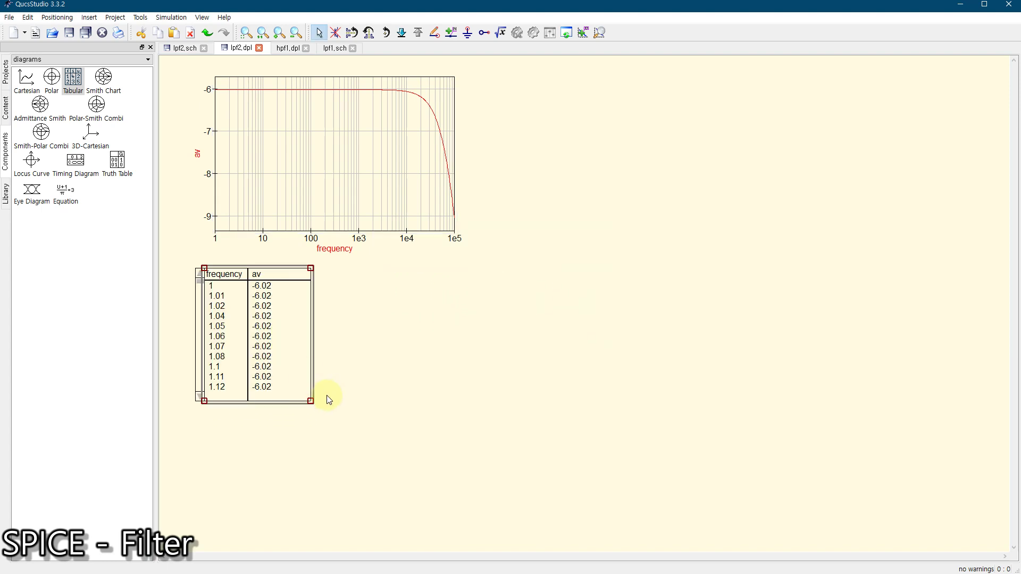
pyautogui.moveTo(311, 401); pyautogui.dragTo(369, 517)
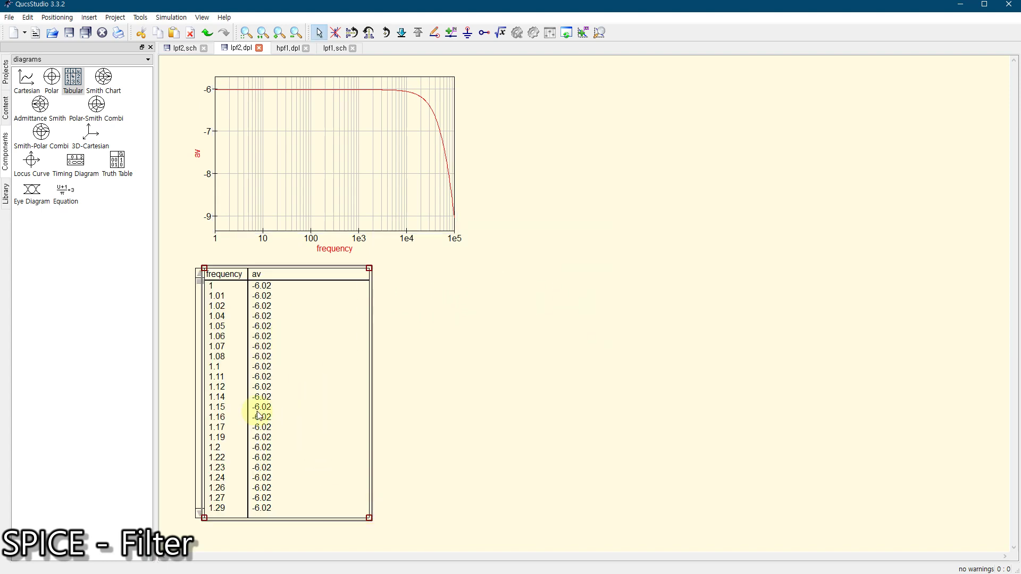
pyautogui.moveTo(204, 285); pyautogui.dragTo(218, 520)
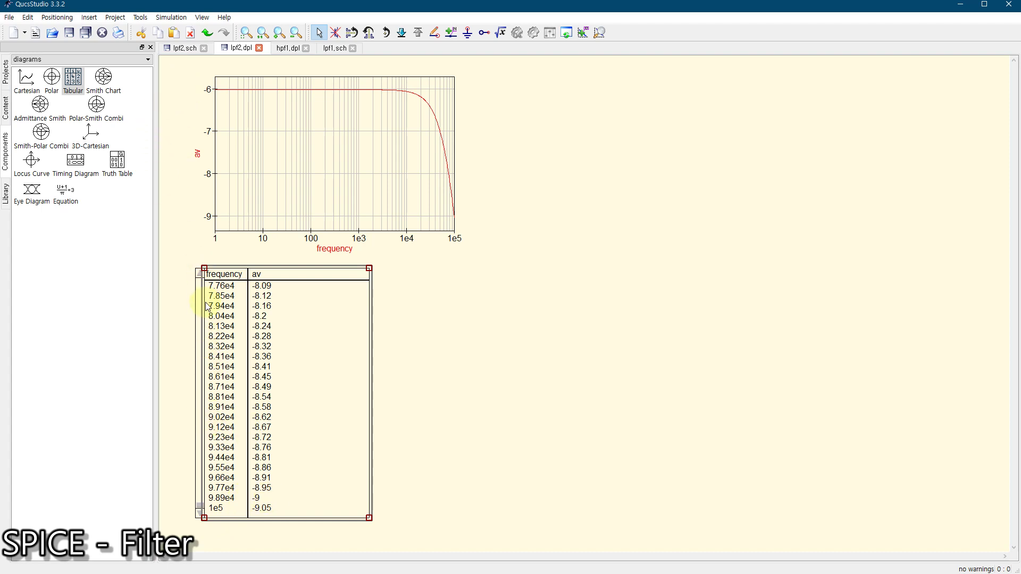
pyautogui.moveTo(200, 510); pyautogui.dragTo(200, 462)
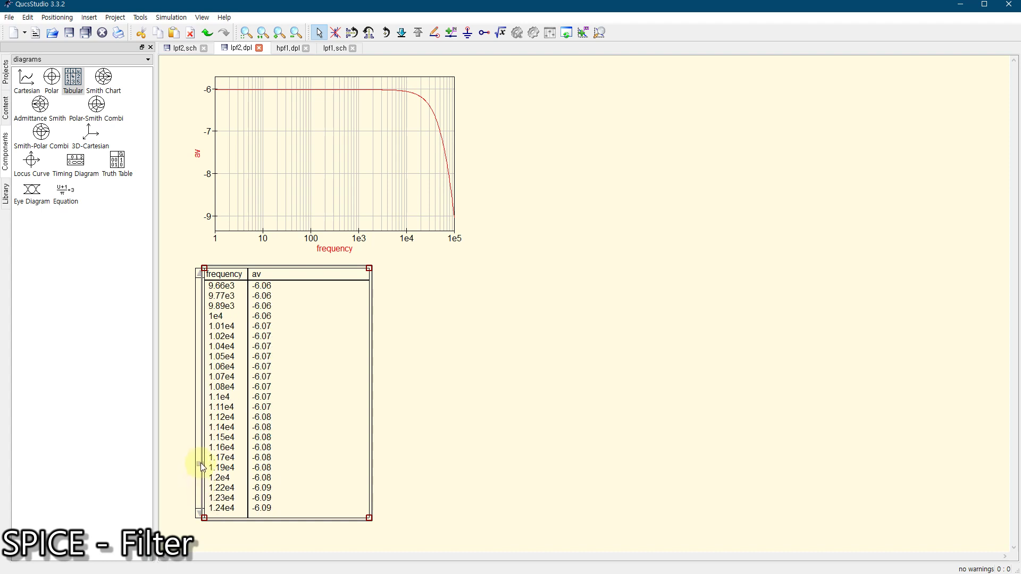
pyautogui.click(270, 318)
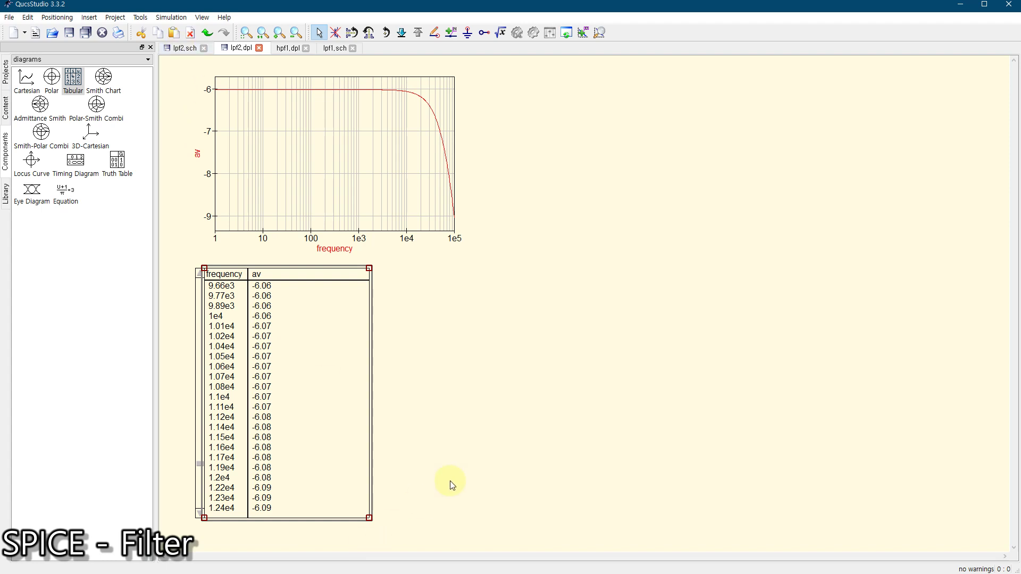
# Step: Switch to Microsoft Whiteboard, circle jwL in red, and mark the L inside it
pyautogui.press('super')
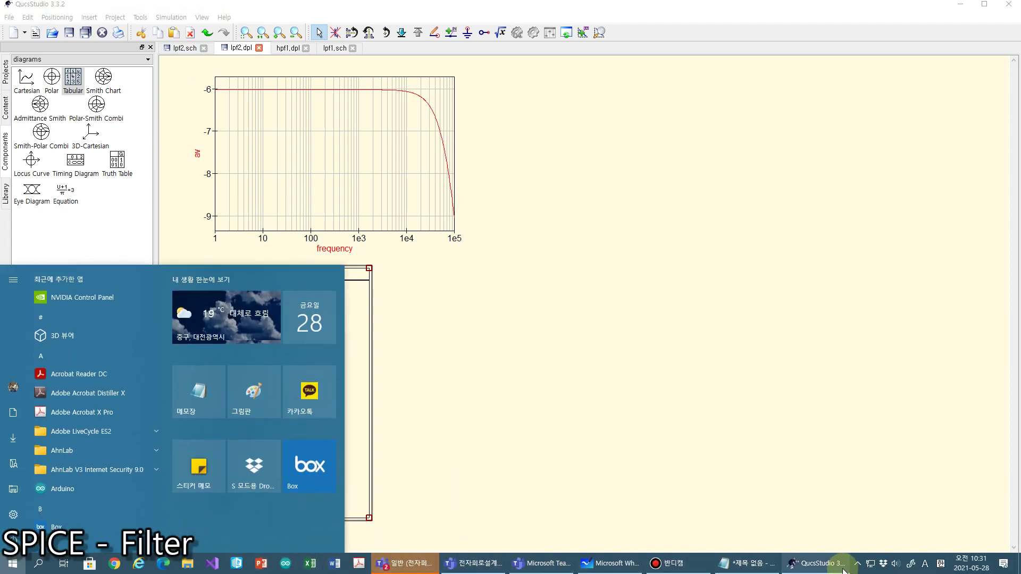
pyautogui.click(612, 563)
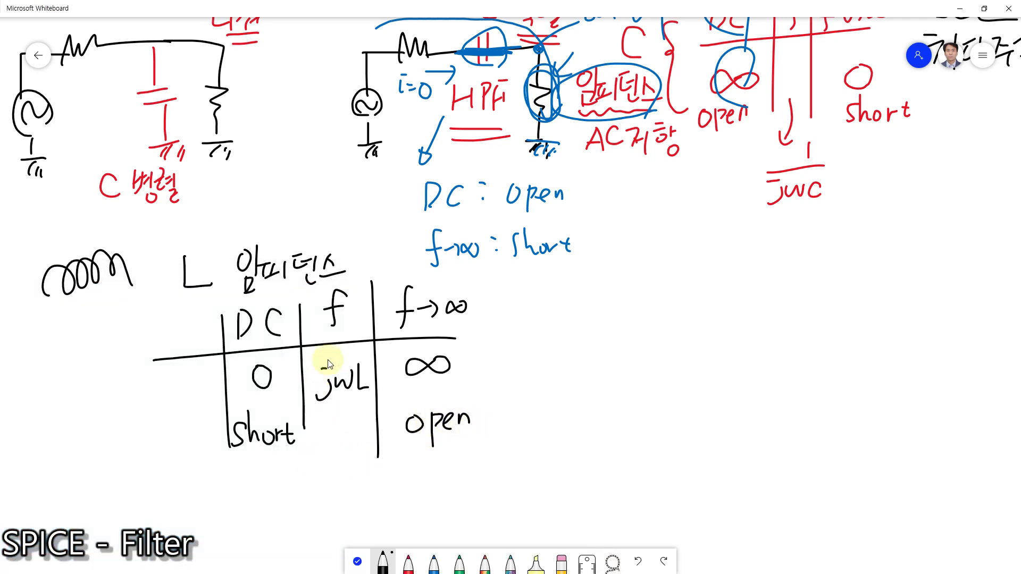
pyautogui.click(408, 565)
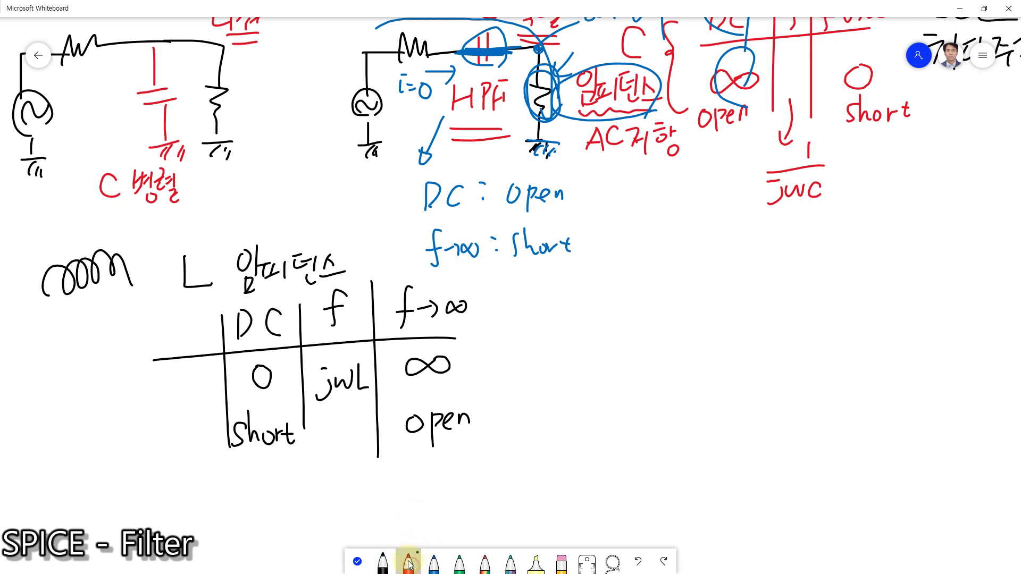
pyautogui.moveTo(364, 405)
pyautogui.mouseDown()
pyautogui.moveTo(349, 416)
pyautogui.moveTo(317, 404)
pyautogui.moveTo(324, 350)
pyautogui.moveTo(381, 371)
pyautogui.moveTo(366, 408)
pyautogui.mouseUp()
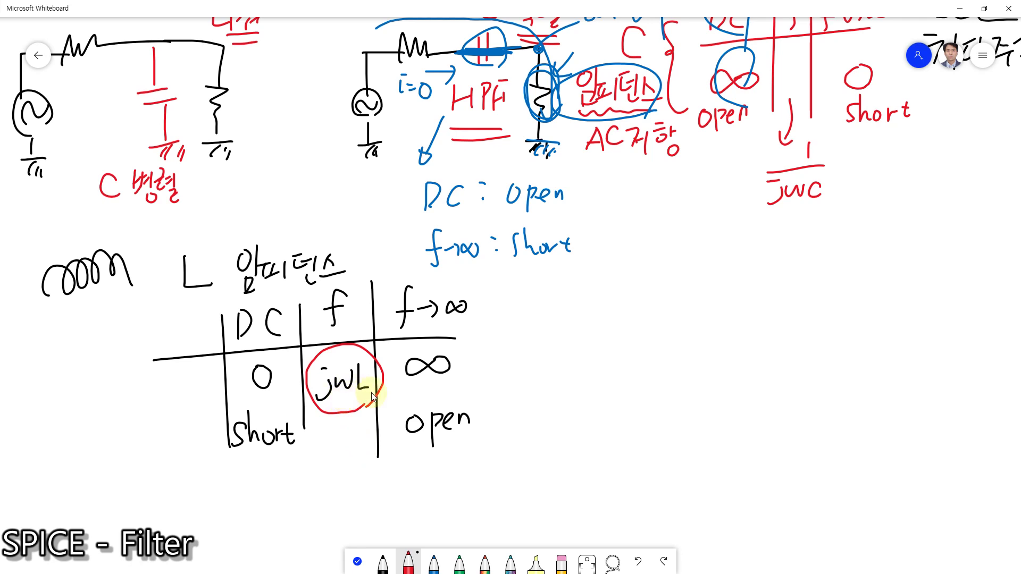
pyautogui.moveTo(364, 388); pyautogui.dragTo(374, 403)
# Step: Write L and |ZL| in red below the impedance table, each followed by an upward arrow
pyautogui.moveTo(349, 451)
pyautogui.mouseDown()
pyautogui.moveTo(347, 474)
pyautogui.moveTo(364, 492)
pyautogui.moveTo(376, 448)
pyautogui.moveTo(425, 481)
pyautogui.moveTo(473, 486)
pyautogui.mouseUp()
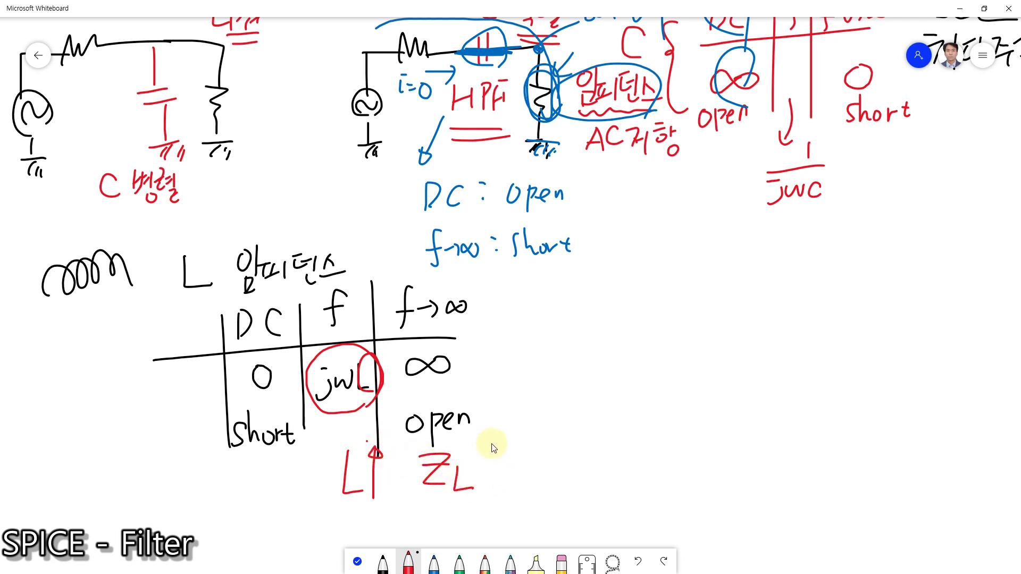
pyautogui.moveTo(414, 452); pyautogui.dragTo(410, 500)
pyautogui.moveTo(487, 453); pyautogui.dragTo(486, 489)
pyautogui.moveTo(521, 447)
pyautogui.mouseDown()
pyautogui.moveTo(519, 497)
pyautogui.moveTo(527, 436)
pyautogui.mouseUp()
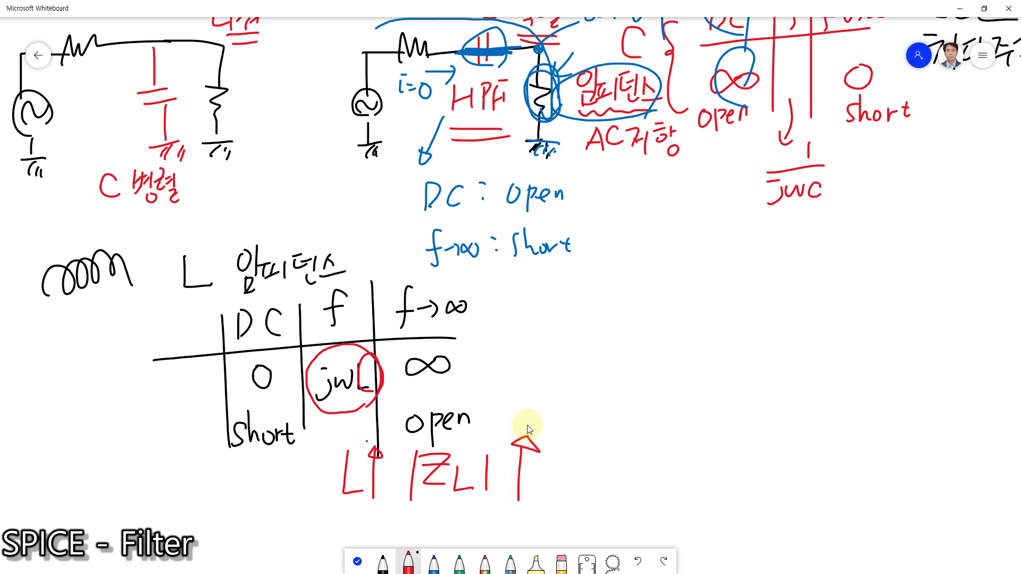
# Step: Switch back to QucsStudio, set L0 in Eqn2 to 400e-6, and simulate the low-pass filter
pyautogui.press('super')
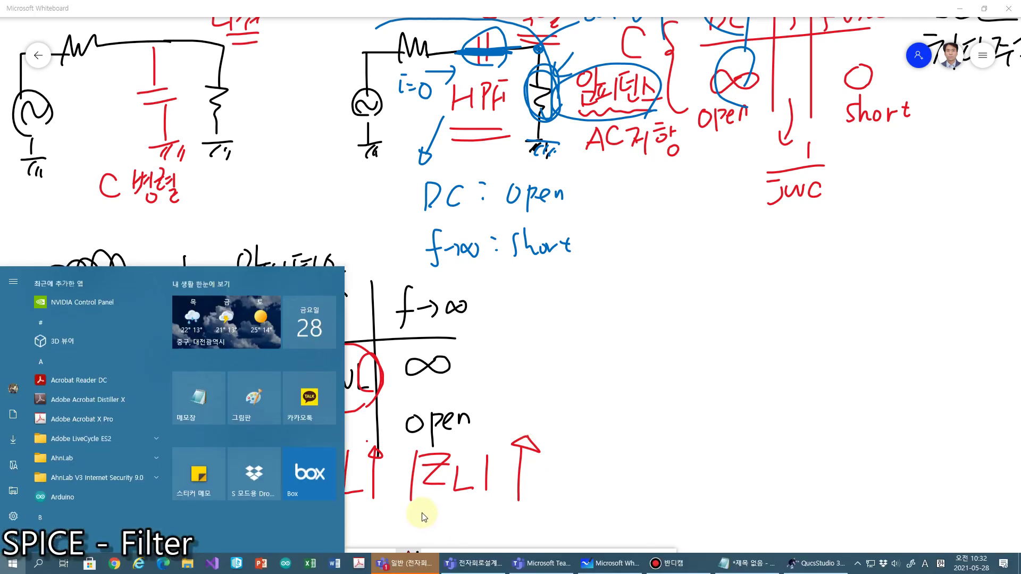
pyautogui.click(819, 564)
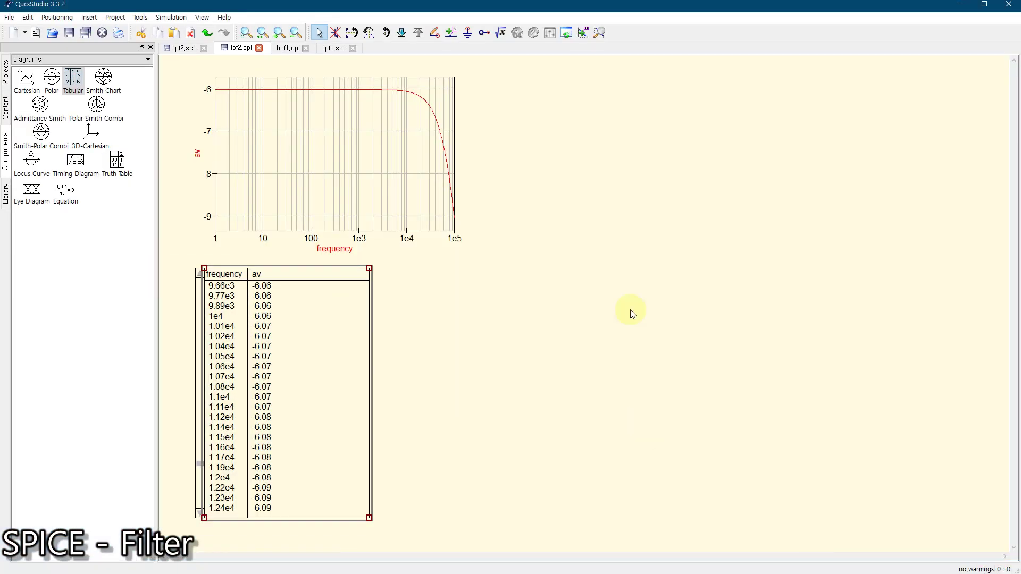
pyautogui.click(182, 47)
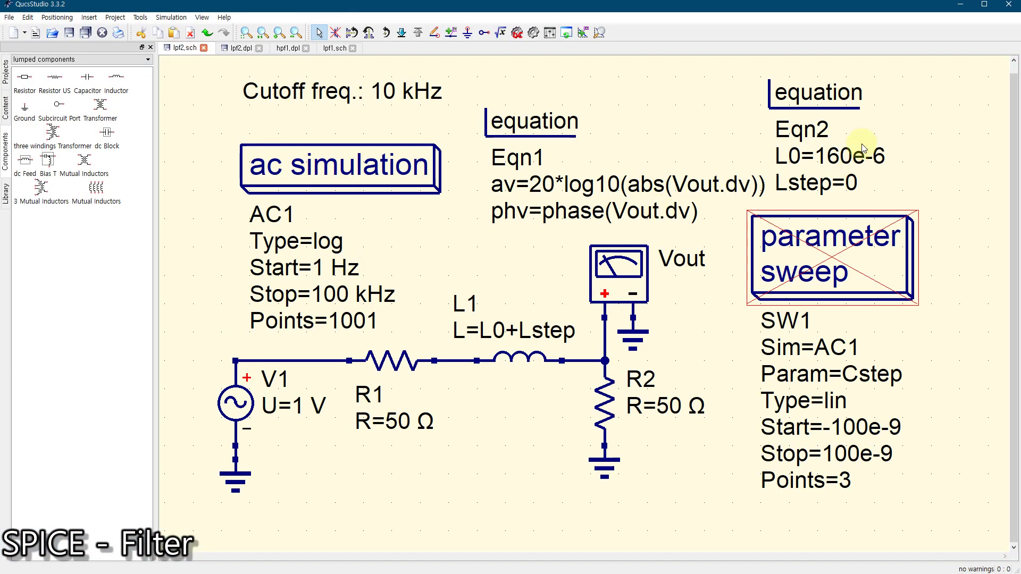
pyautogui.doubleClick(813, 99)
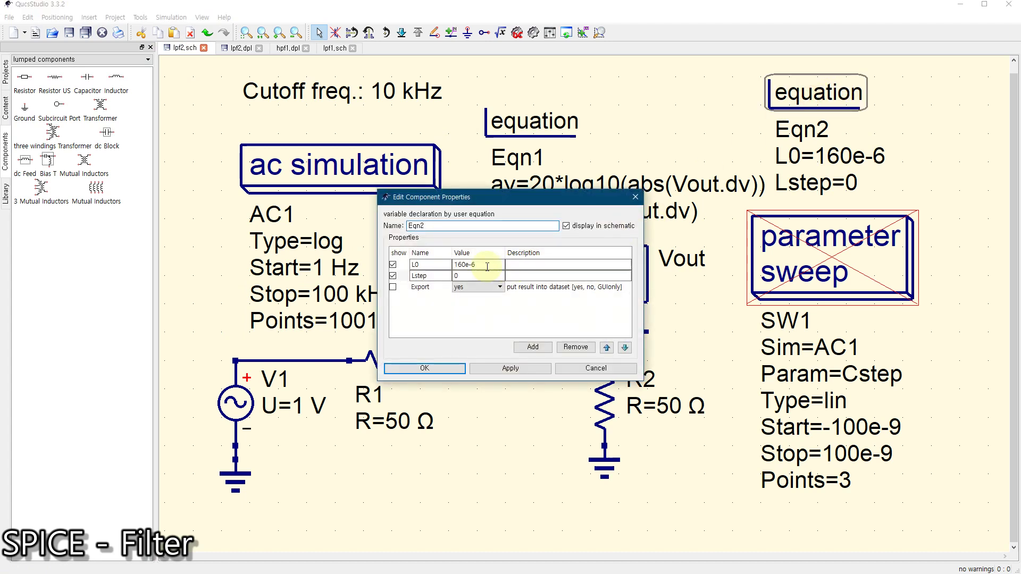
pyautogui.click(462, 265)
pyautogui.write('40')
pyautogui.click(423, 367)
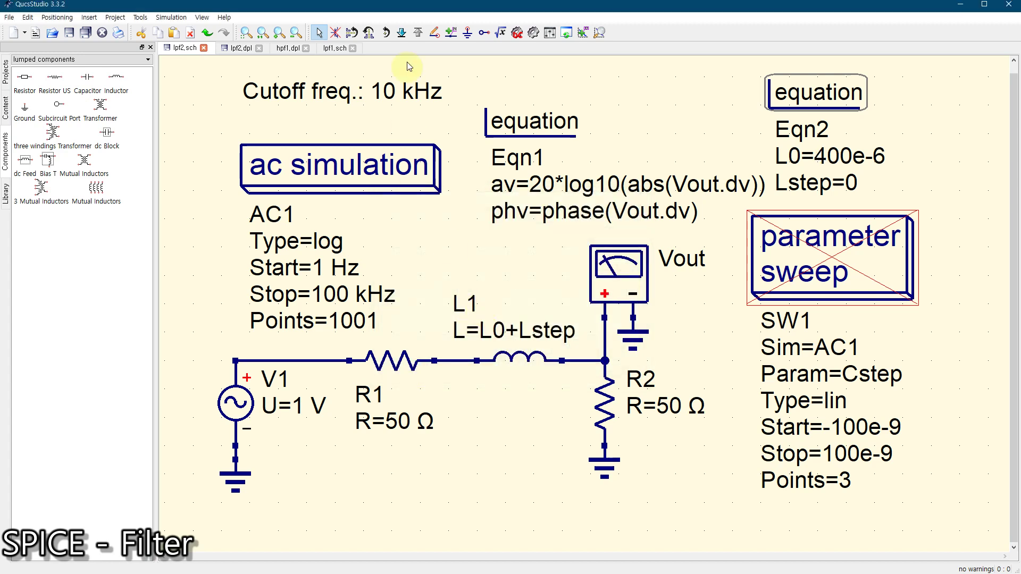
pyautogui.click(534, 35)
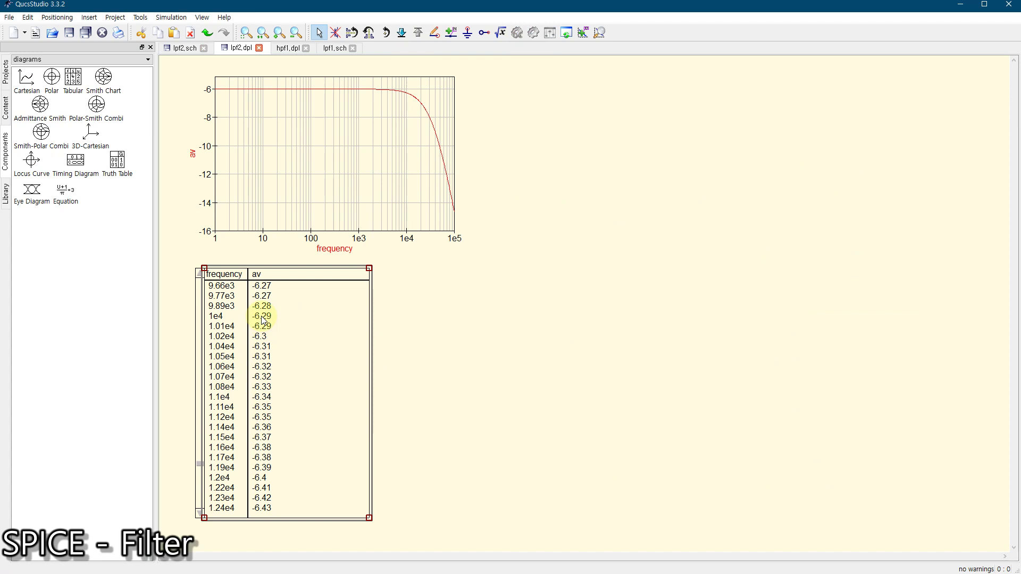
# Step: Set L0 in Eqn2 of the lpf2 schematic to 800e-6 and rerun the simulation
pyautogui.click(183, 48)
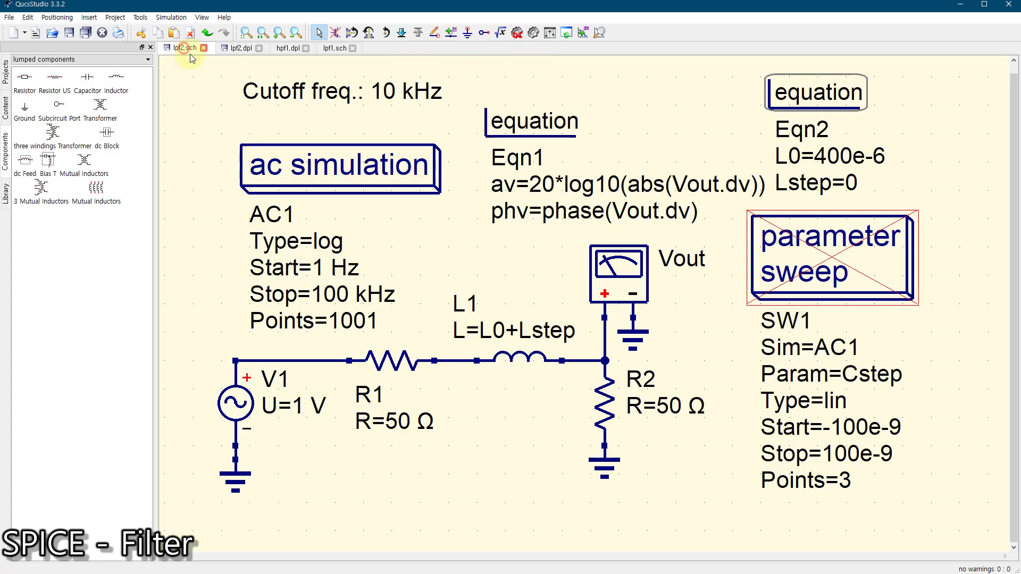
pyautogui.doubleClick(826, 102)
pyautogui.click(455, 265)
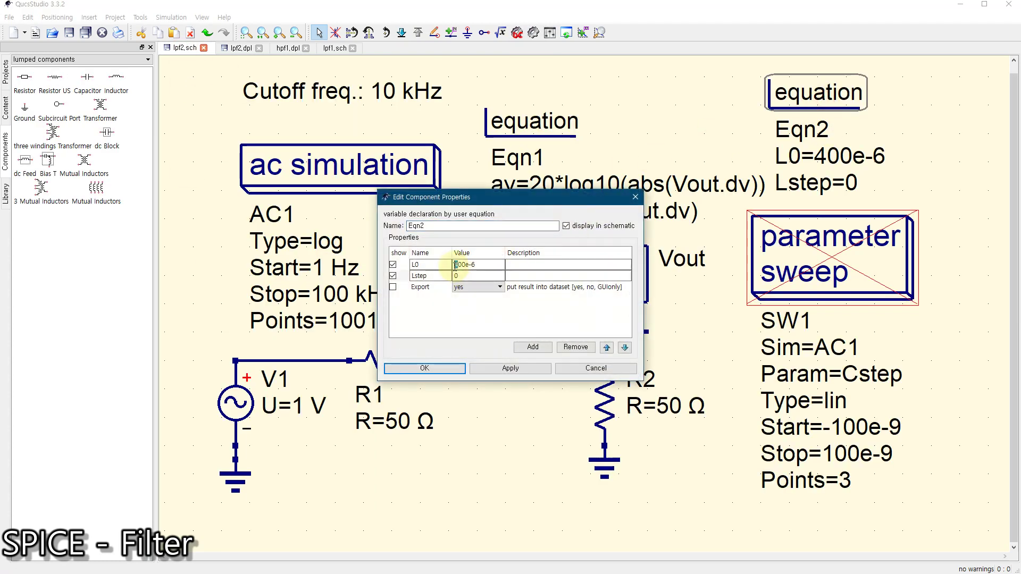
pyautogui.write('8')
pyautogui.click(424, 368)
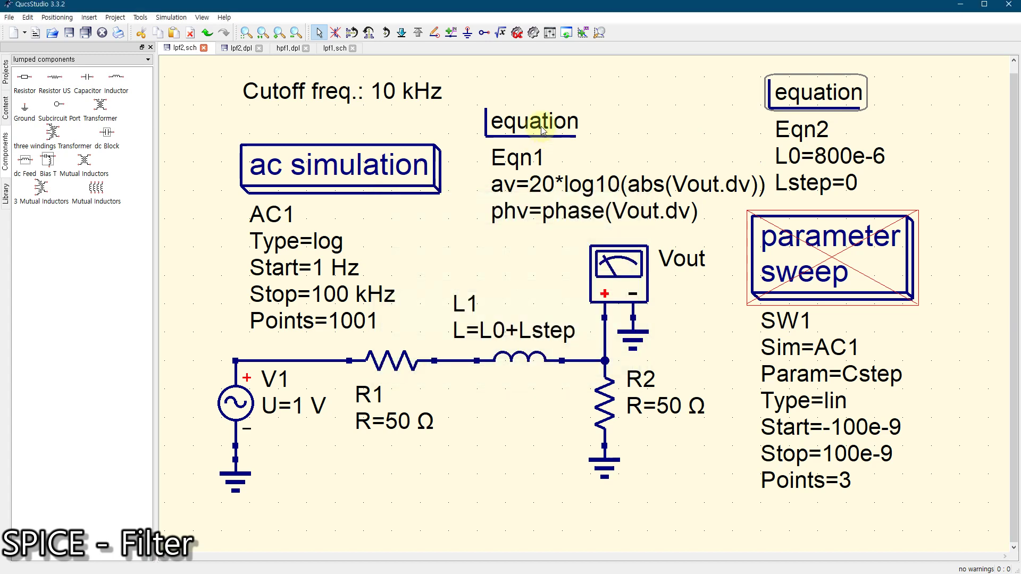
pyautogui.click(534, 37)
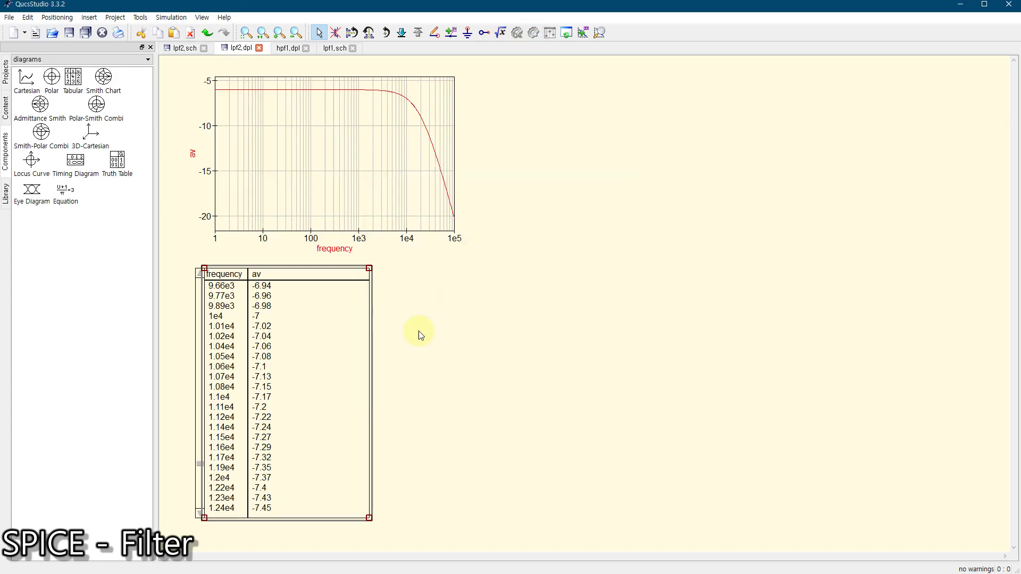
# Step: Set L0 in Eqn2 of the lpf2 schematic to 1e-3 and simulate the filter
pyautogui.click(178, 47)
pyautogui.doubleClick(814, 93)
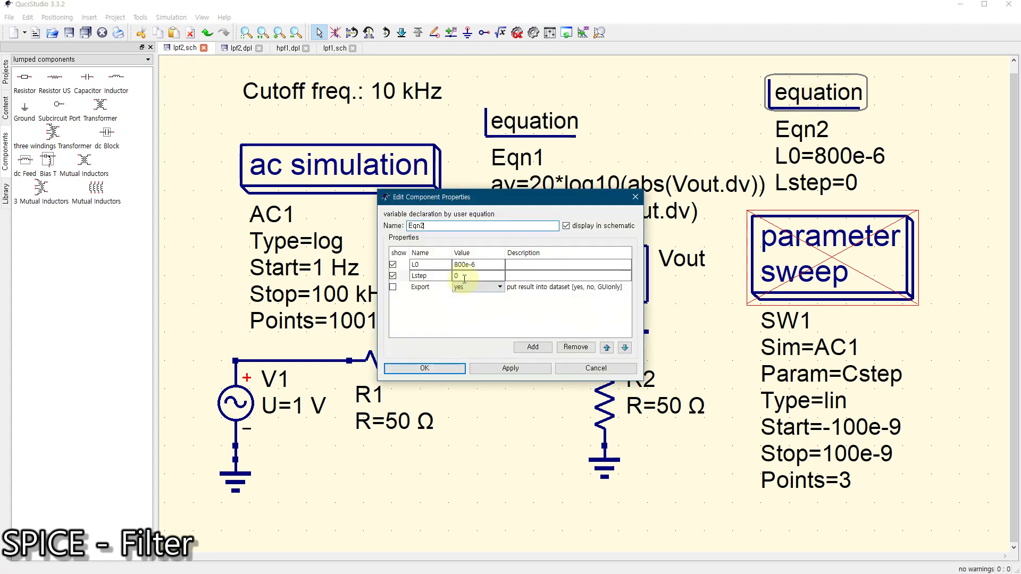
pyautogui.click(486, 265)
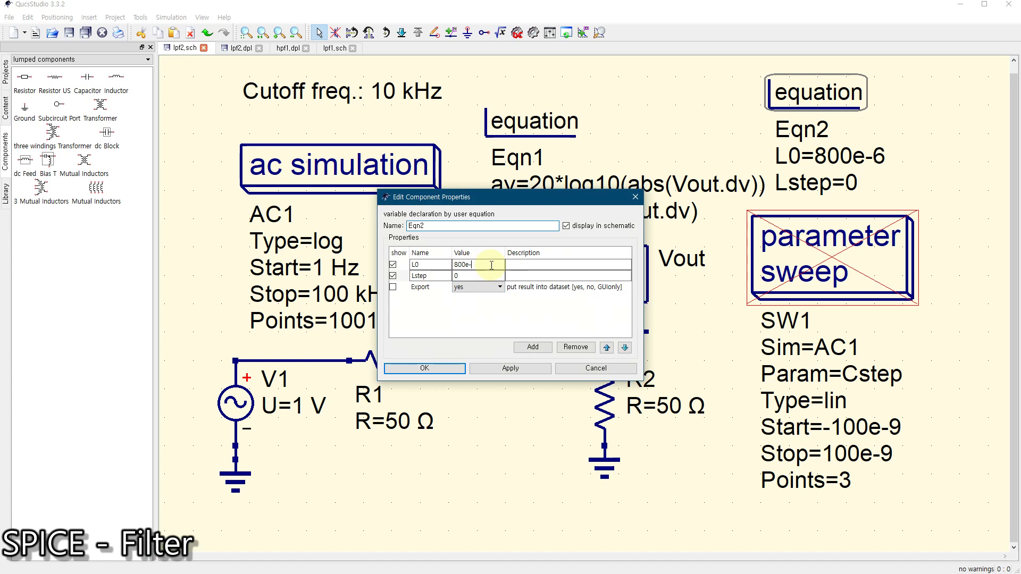
pyautogui.write('3')
pyautogui.press('Delete')
pyautogui.write('1')
pyautogui.click(425, 368)
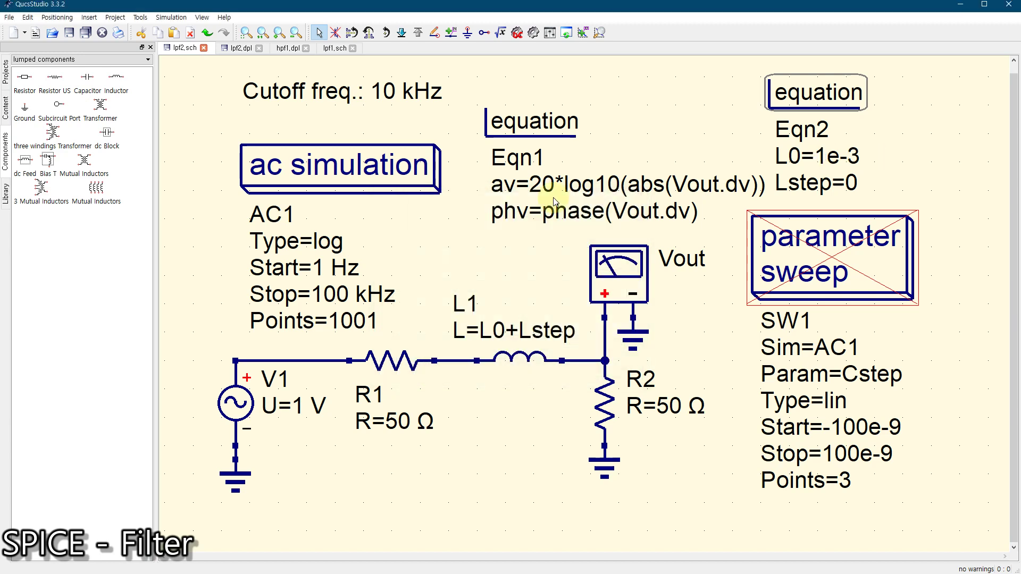
pyautogui.click(533, 32)
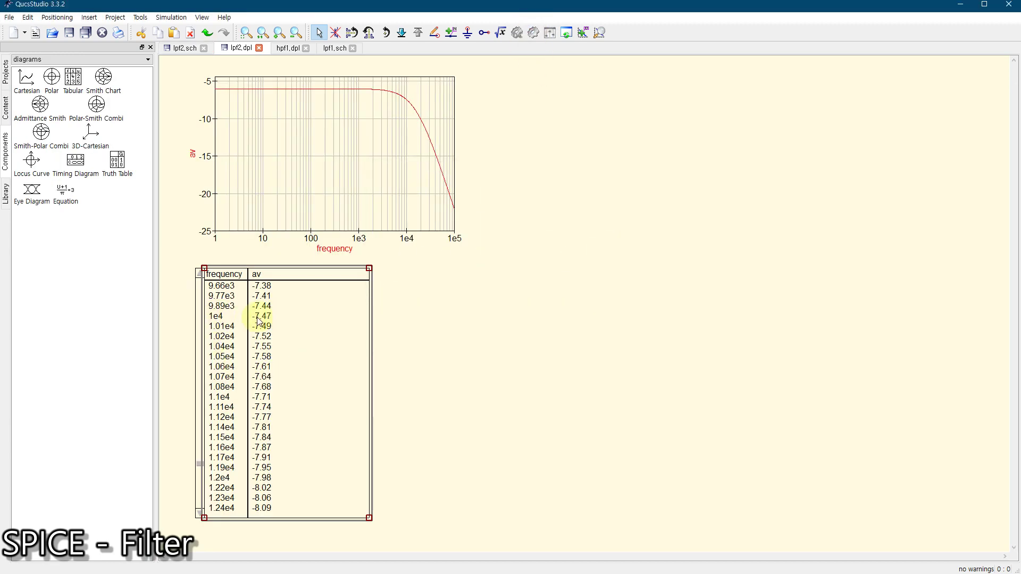
# Step: Return to the lpf2 schematic, set L0 in Eqn2 to 5e-3, and rerun the simulation
pyautogui.click(172, 49)
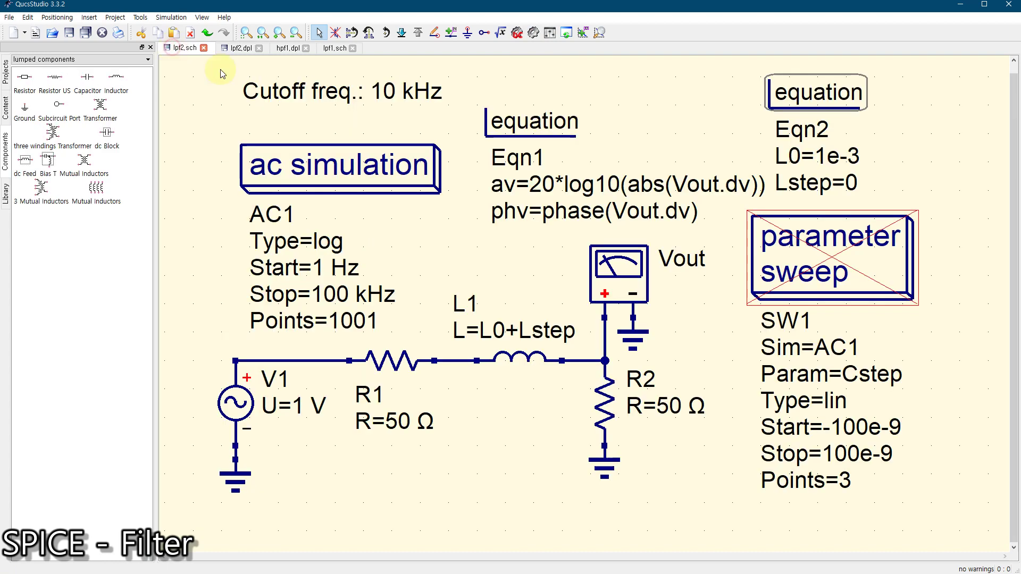
pyautogui.doubleClick(808, 101)
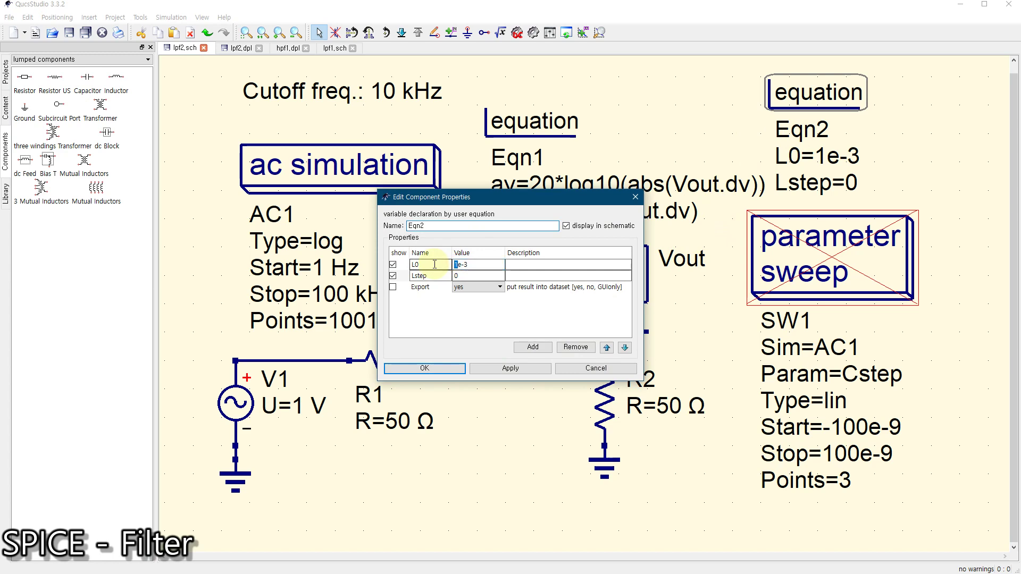
pyautogui.write('5')
pyautogui.click(428, 368)
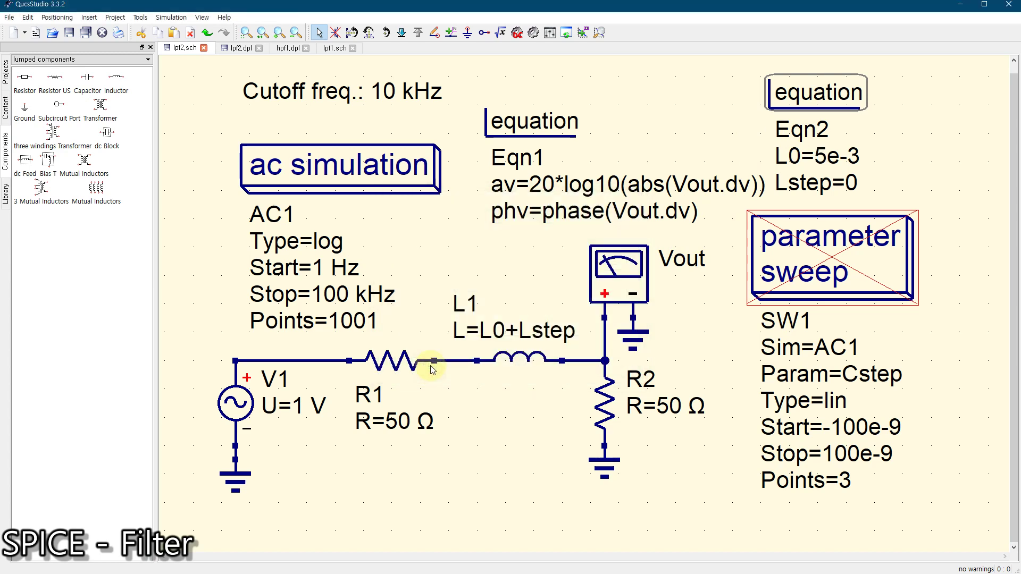
pyautogui.click(534, 33)
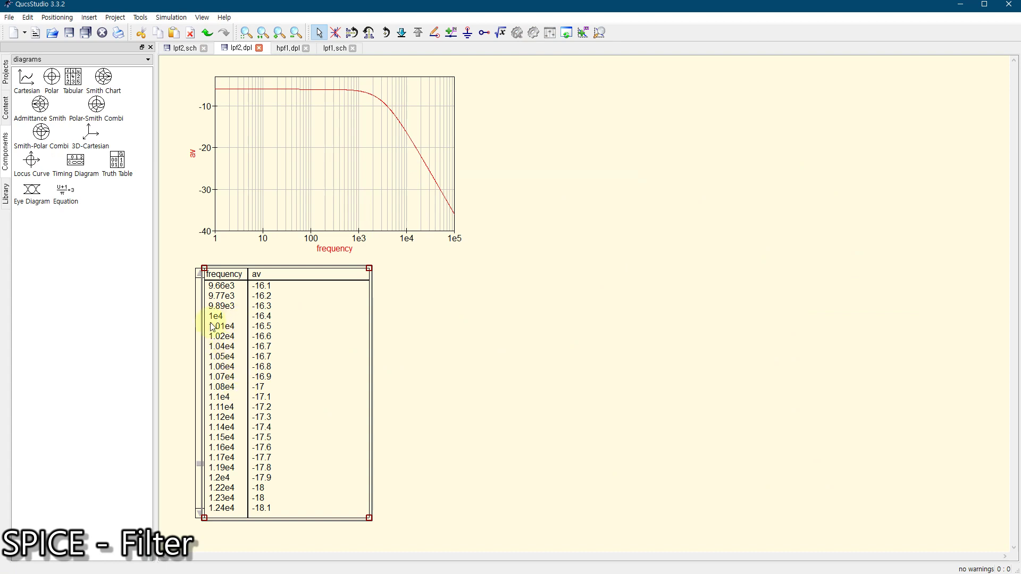
# Step: Set L0 in Eqn2 of the lpf2 schematic to 2e-3 and simulate again
pyautogui.click(179, 49)
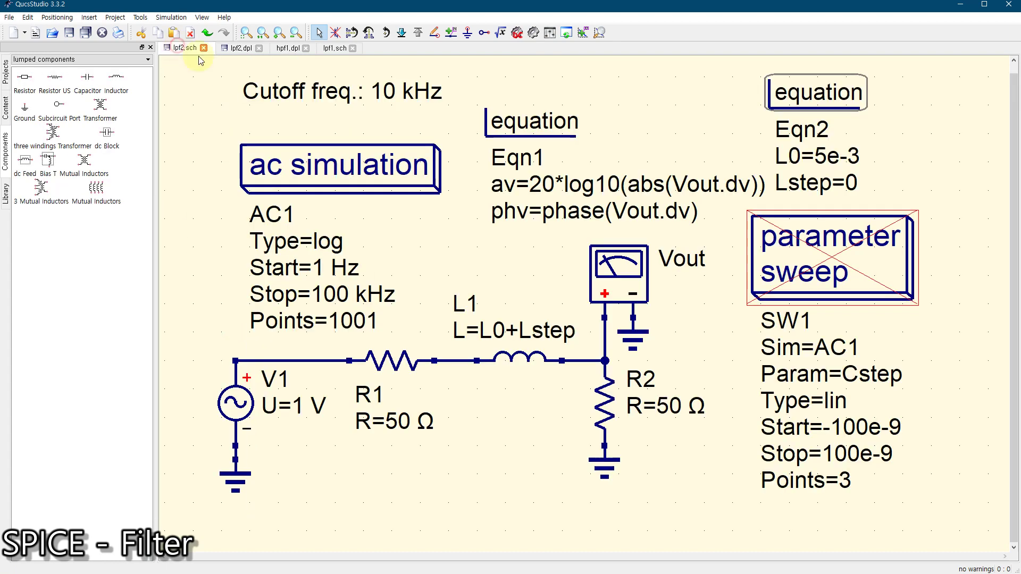
pyautogui.doubleClick(831, 100)
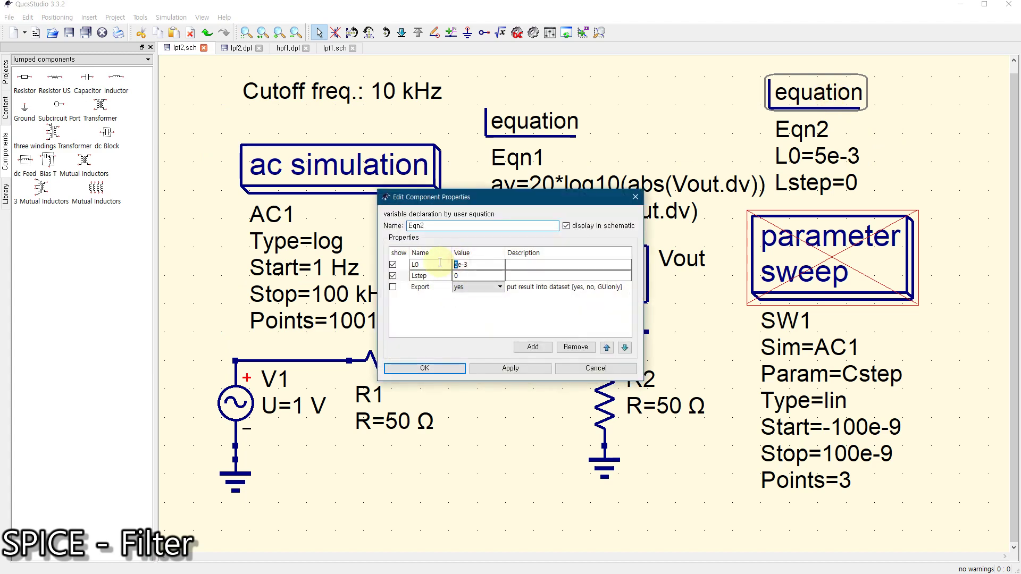
pyautogui.write('2')
pyautogui.click(427, 368)
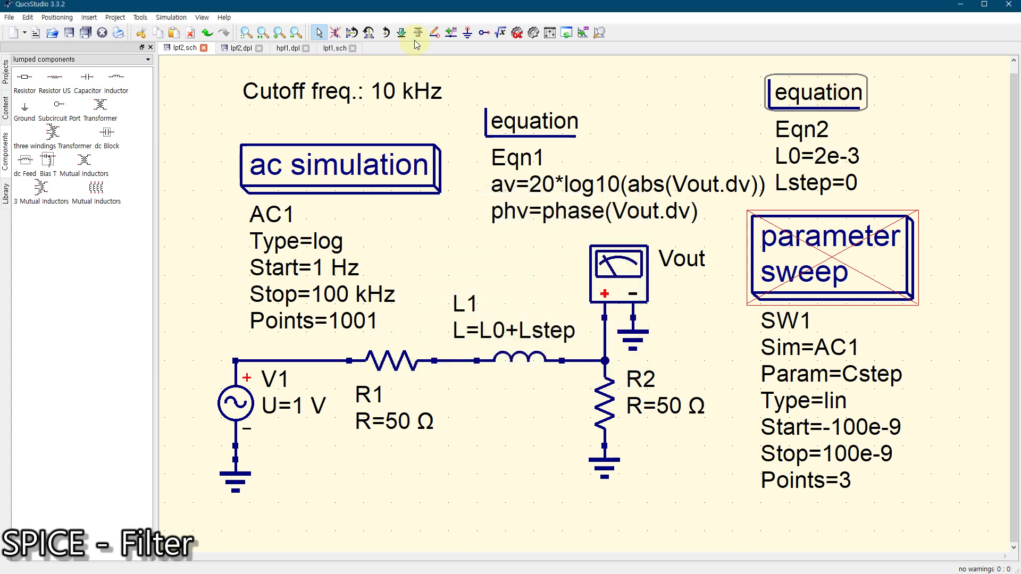
pyautogui.click(530, 32)
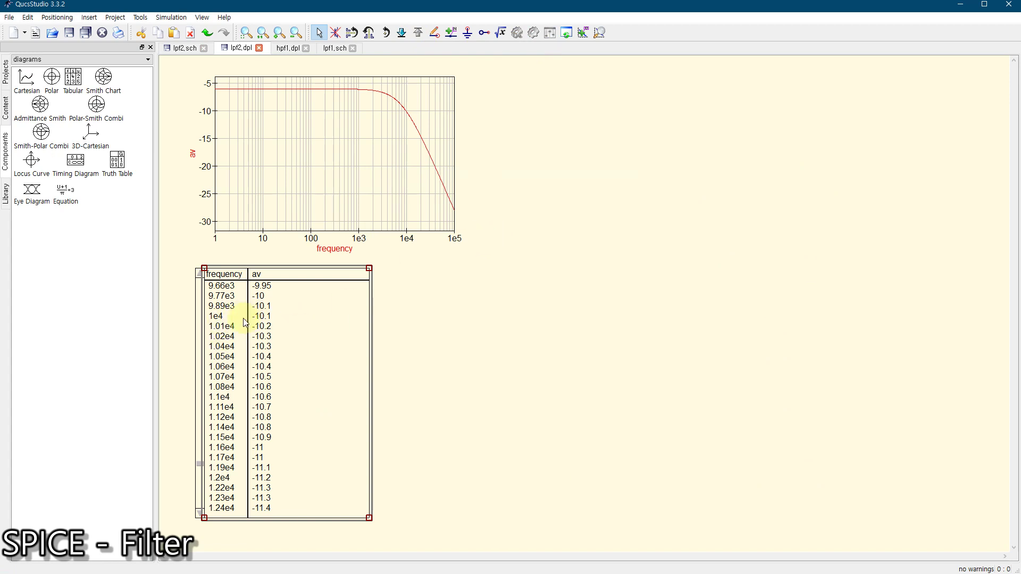
# Step: Set L0 in Eqn2 of the lpf2 schematic to 1.5e-3 and rerun the simulation
pyautogui.click(176, 49)
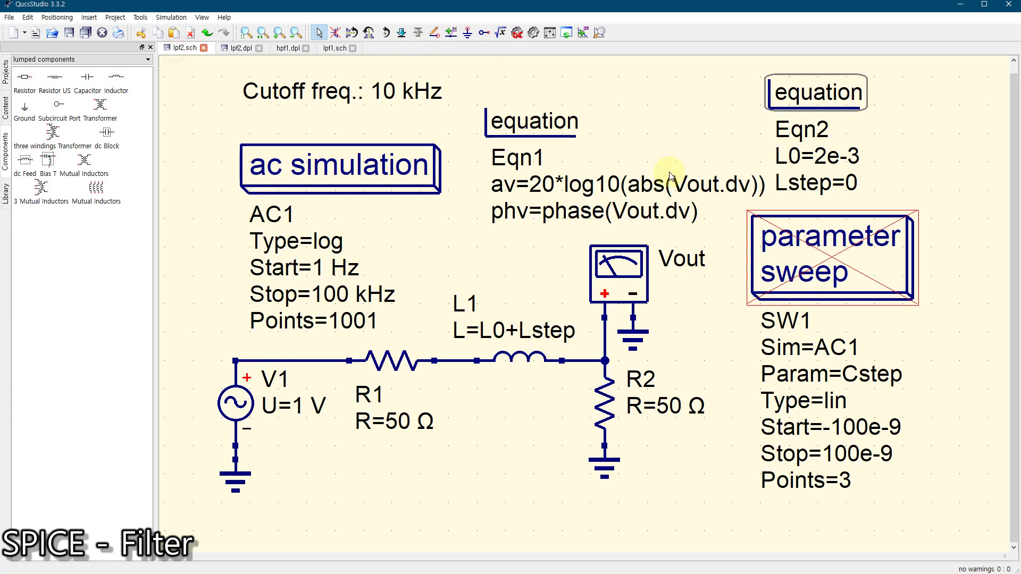
pyautogui.doubleClick(793, 93)
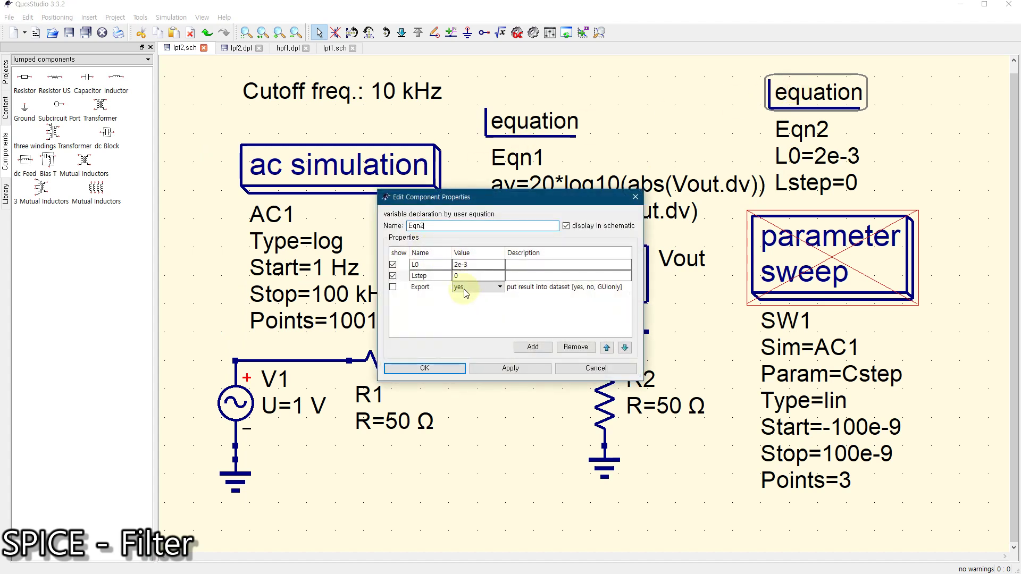
pyautogui.moveTo(458, 265); pyautogui.dragTo(447, 266)
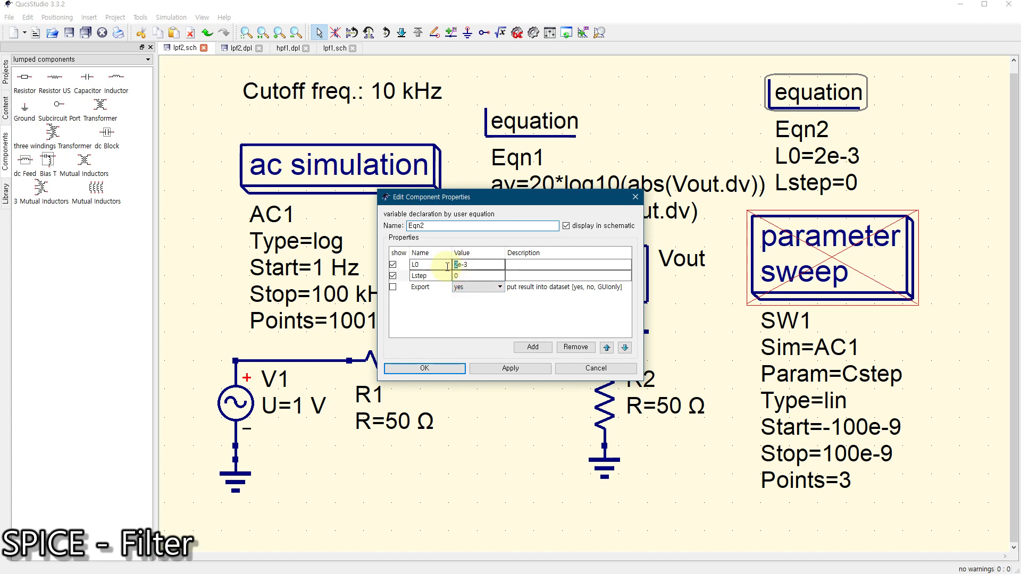
pyautogui.click(426, 367)
pyautogui.click(533, 33)
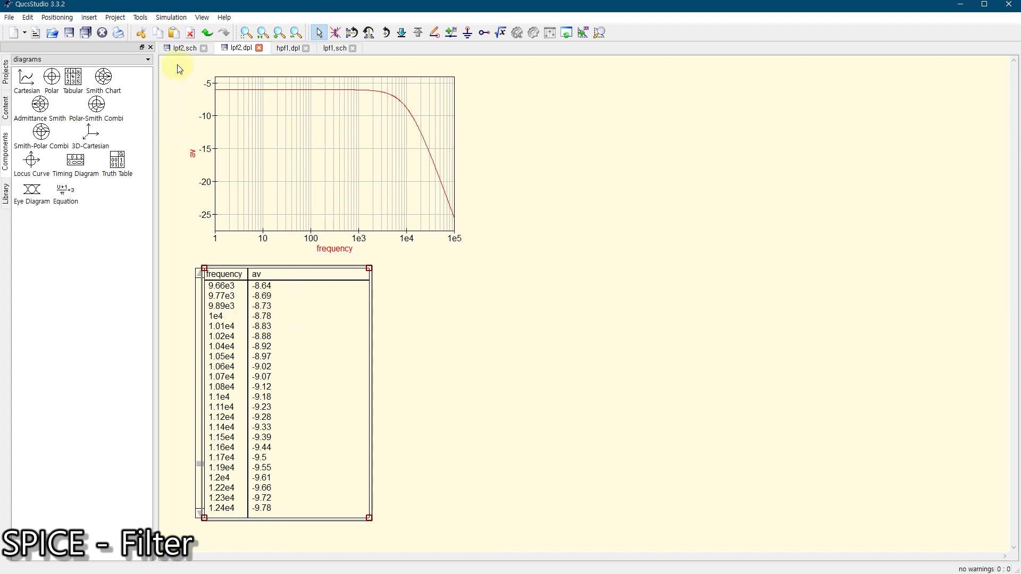
# Step: Set L0 in Eqn2 to 1.6e-3, rerun the simulation, and compare av at low frequencies and around 10 kHz in the table
pyautogui.click(181, 50)
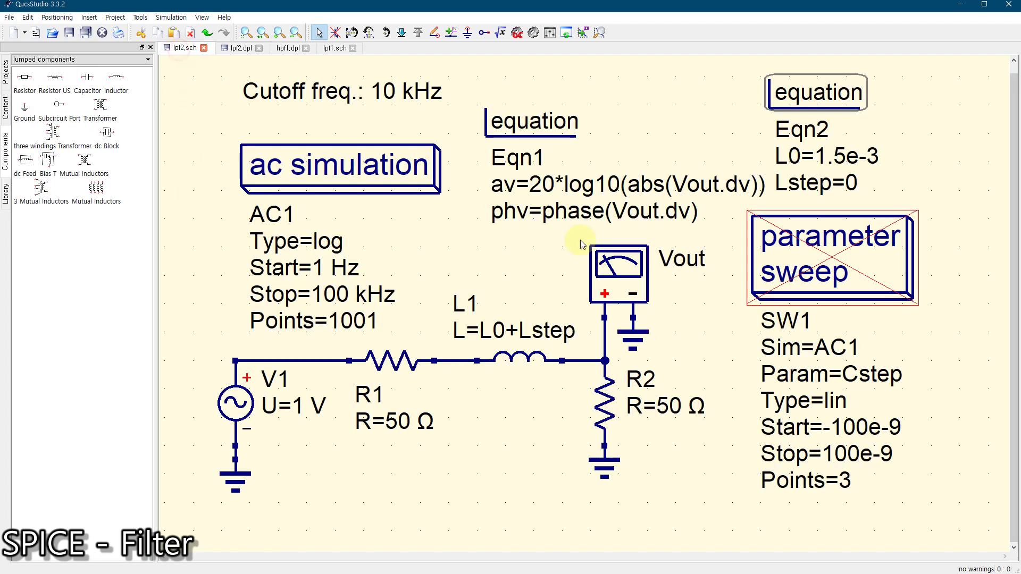
pyautogui.doubleClick(821, 86)
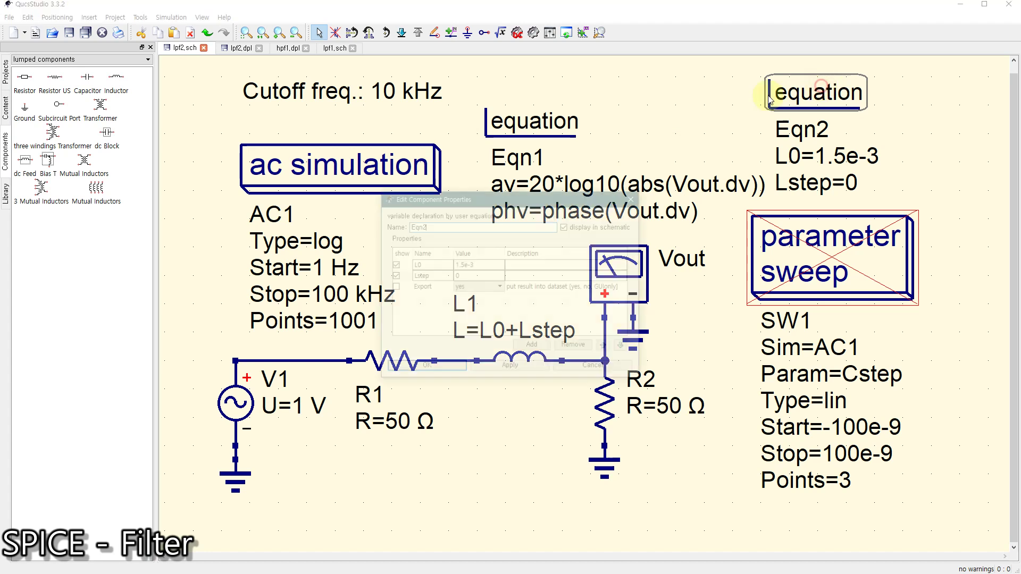
pyautogui.click(463, 265)
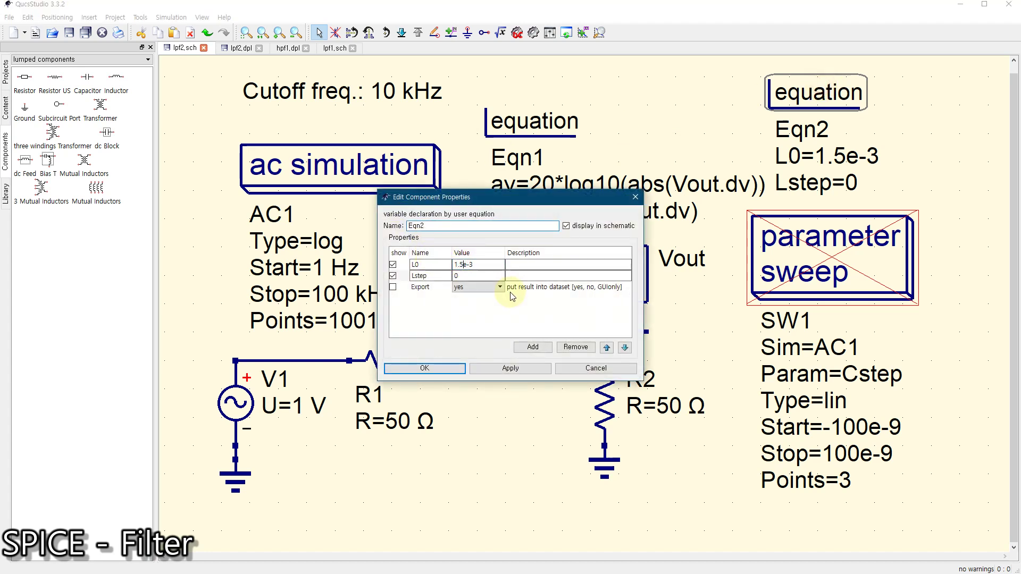
pyautogui.write('6')
pyautogui.click(425, 368)
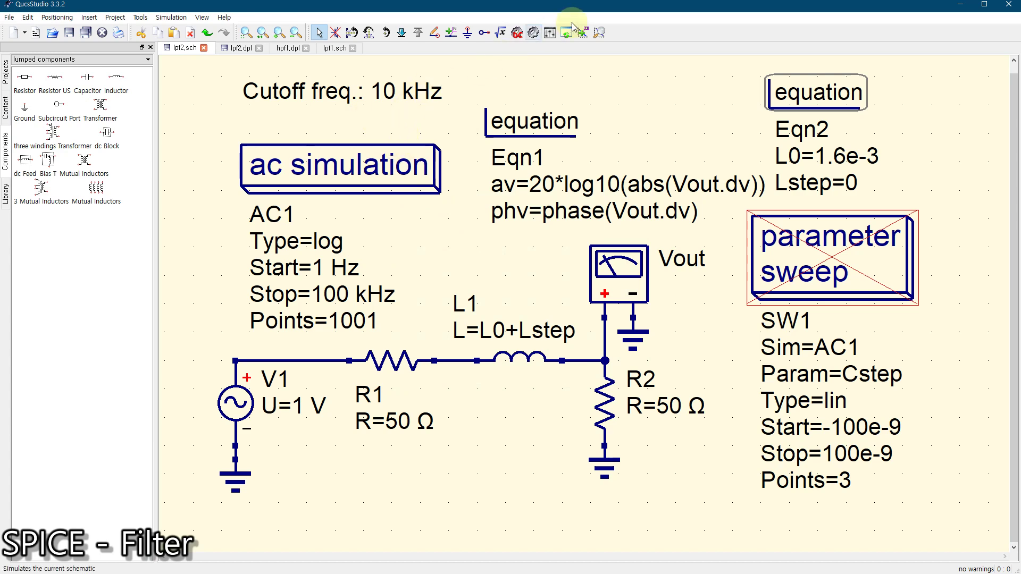
pyautogui.click(533, 32)
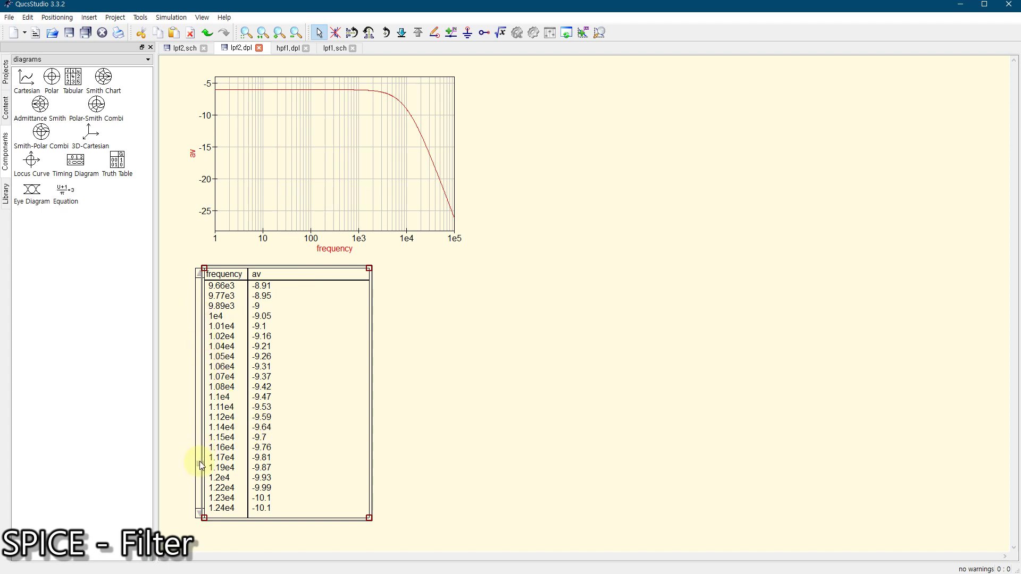
pyautogui.moveTo(201, 465); pyautogui.dragTo(200, 290)
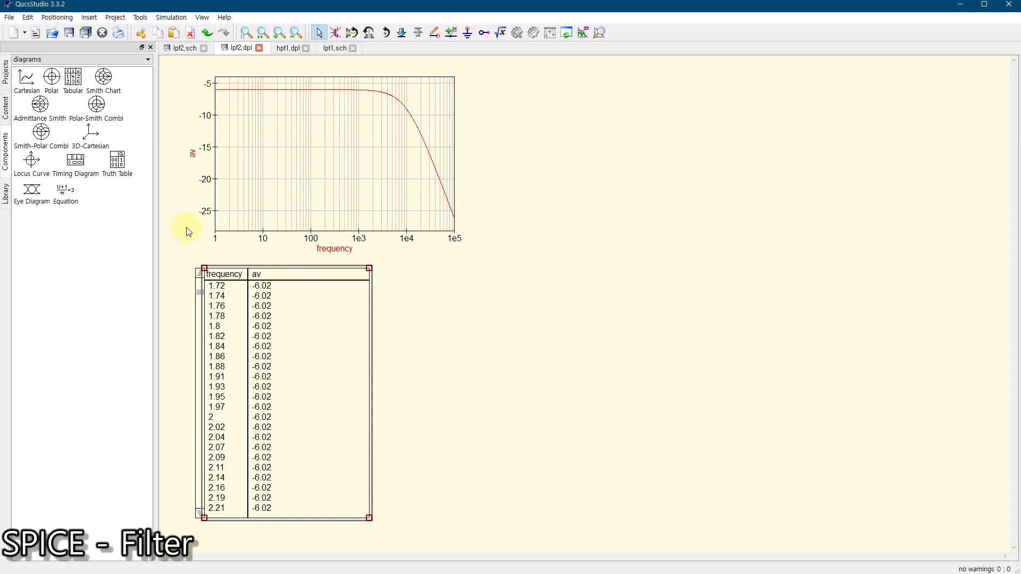
pyautogui.moveTo(200, 295); pyautogui.dragTo(209, 464)
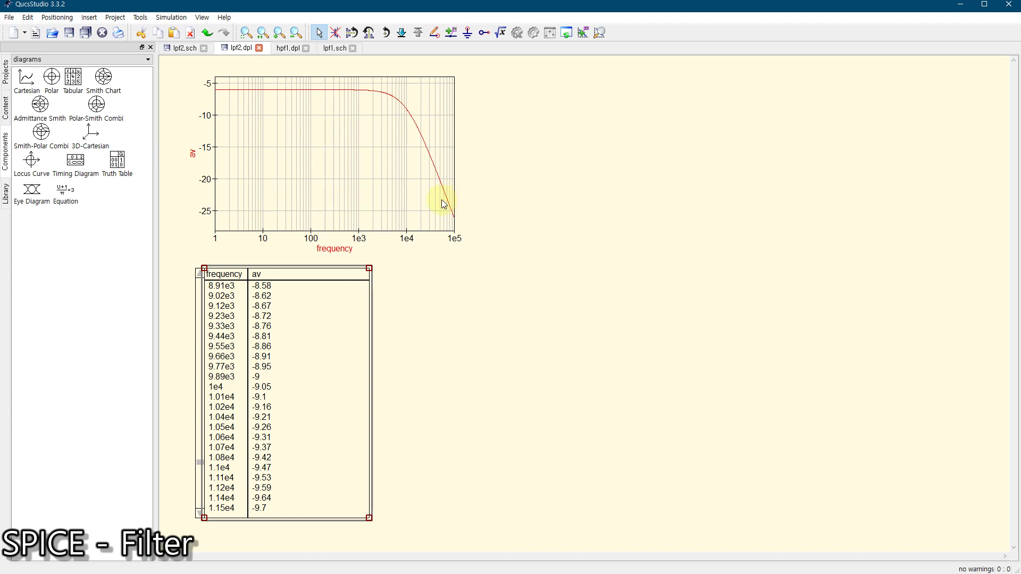
# Step: Add a Cartesian diagram of phv from the lpf2 dataset beside the av plot
pyautogui.click(26, 85)
pyautogui.click(474, 161)
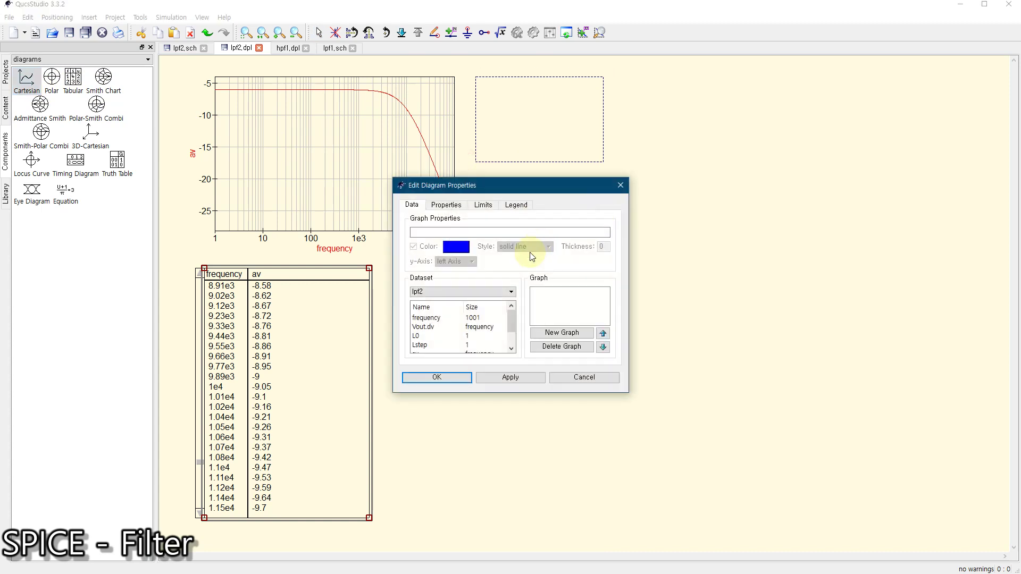
pyautogui.moveTo(511, 321); pyautogui.dragTo(511, 341)
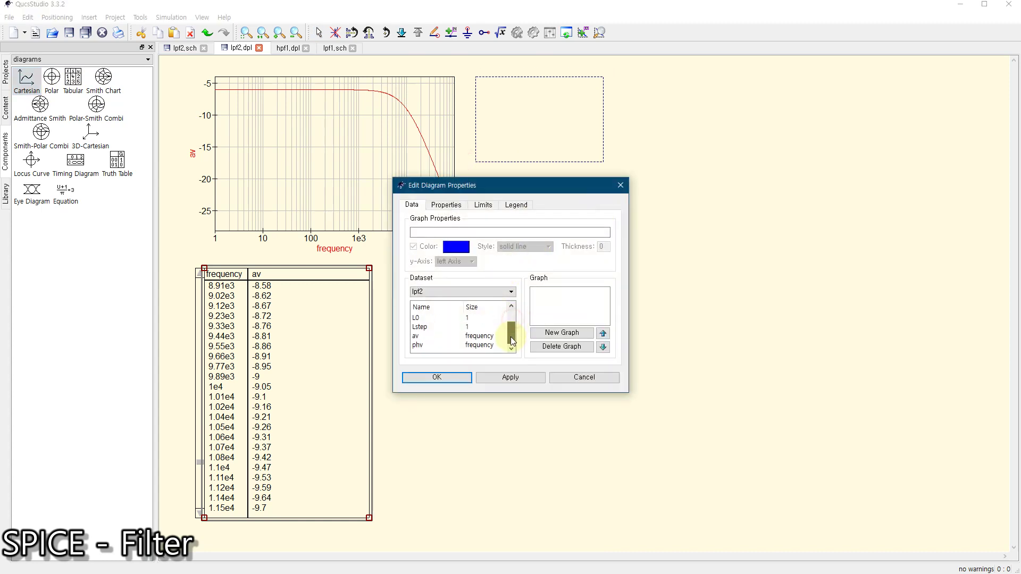
pyautogui.doubleClick(455, 345)
pyautogui.click(432, 377)
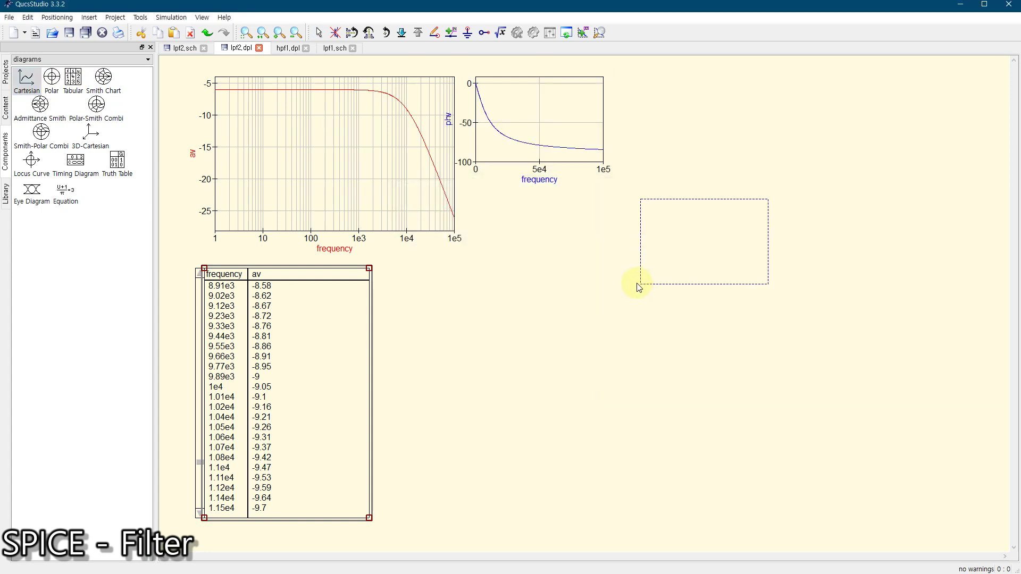
pyautogui.press('Escape')
# Step: Enlarge the phv diagram and give it a logarithmic x-axis grid
pyautogui.click(551, 142)
pyautogui.moveTo(603, 162); pyautogui.dragTo(790, 253)
pyautogui.doubleClick(638, 176)
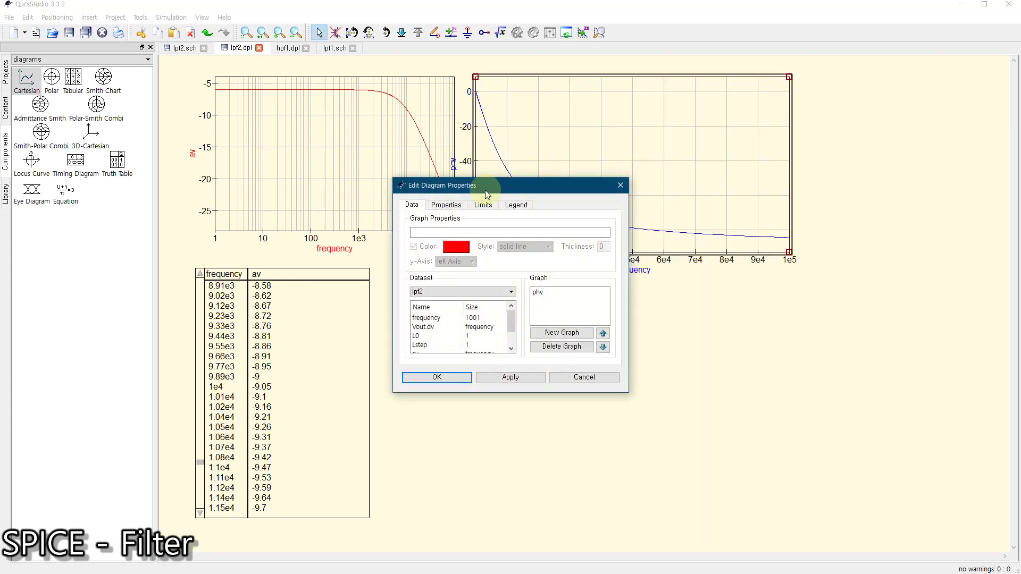
pyautogui.click(447, 205)
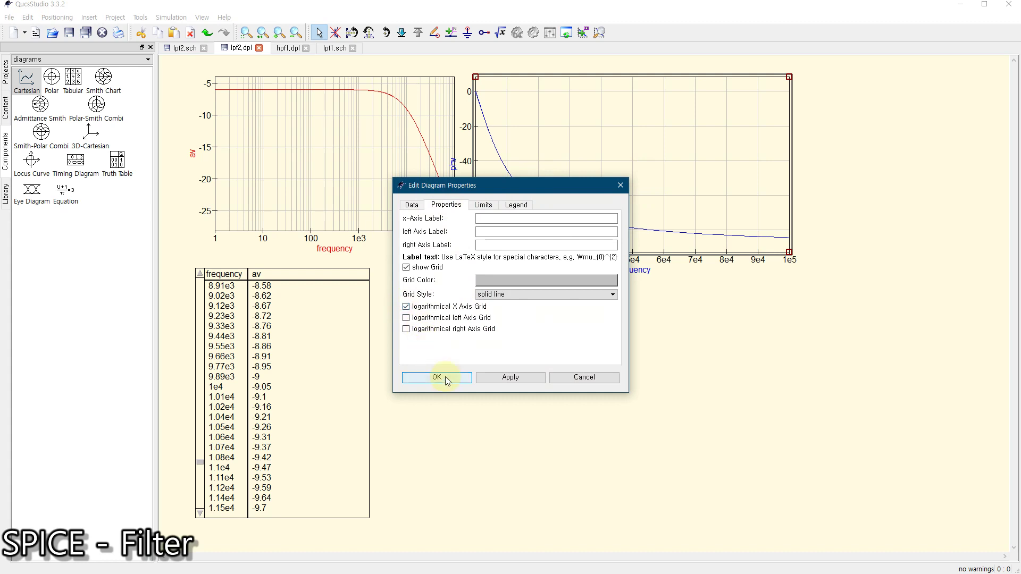
pyautogui.click(445, 377)
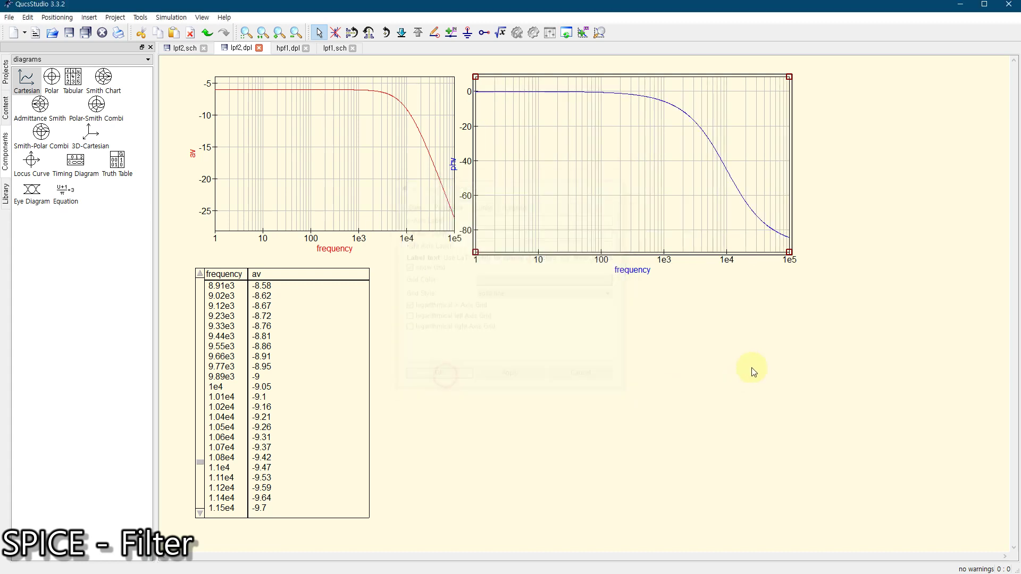
pyautogui.click(640, 381)
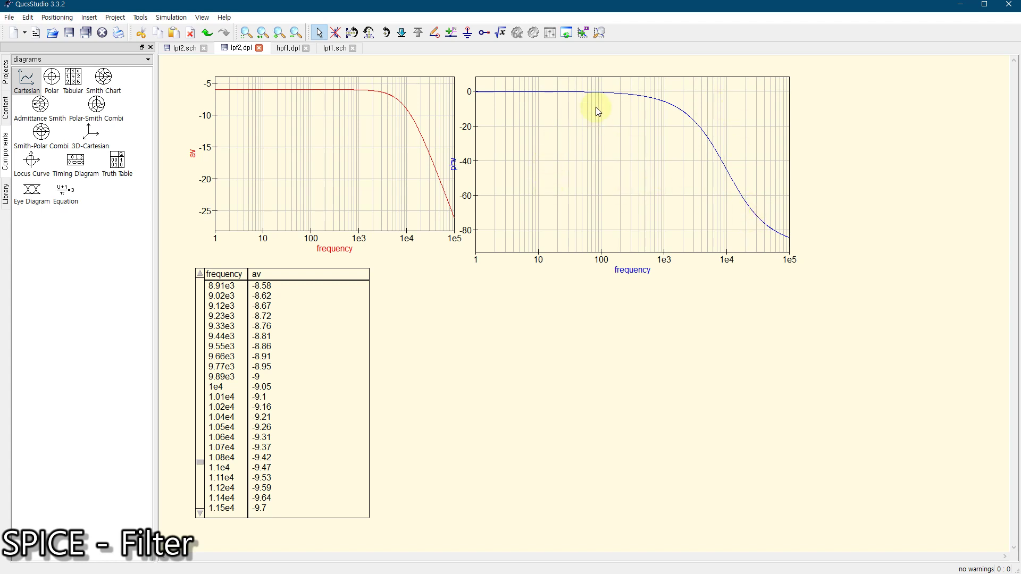
# Step: Reactivate the disabled parameter sweep SW1 in the lpf2 schematic
pyautogui.click(182, 48)
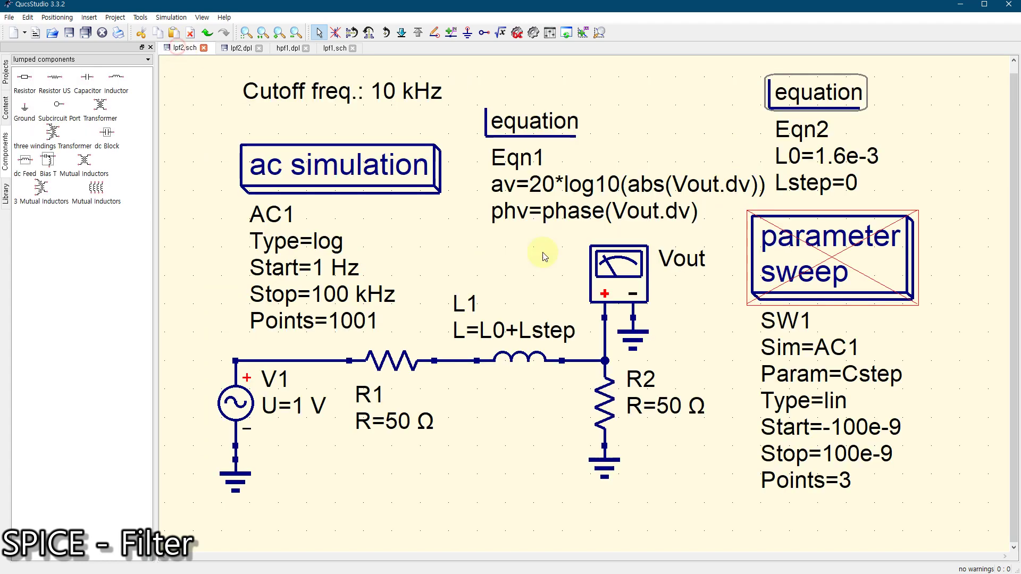
pyautogui.click(849, 264)
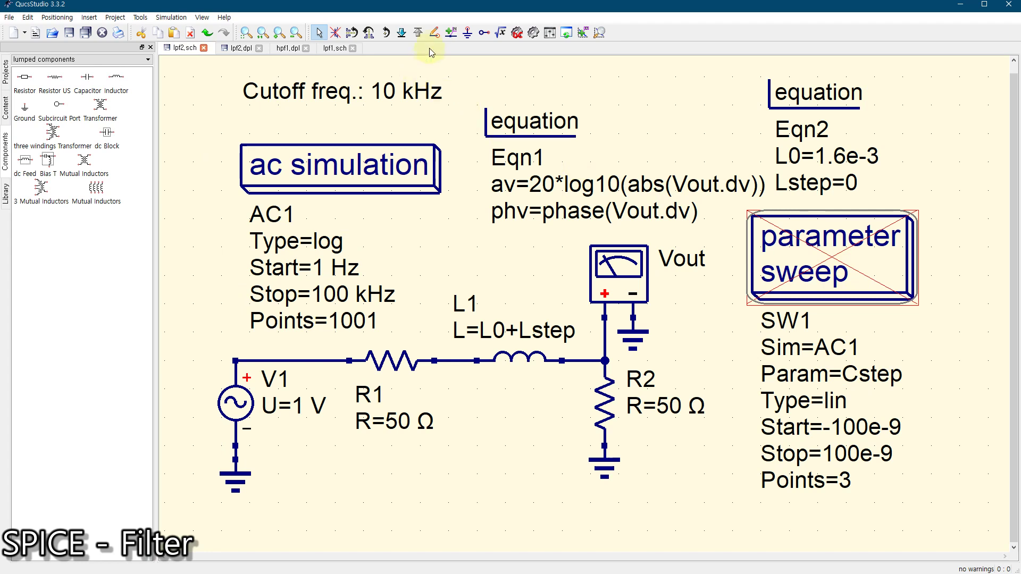
pyautogui.click(340, 35)
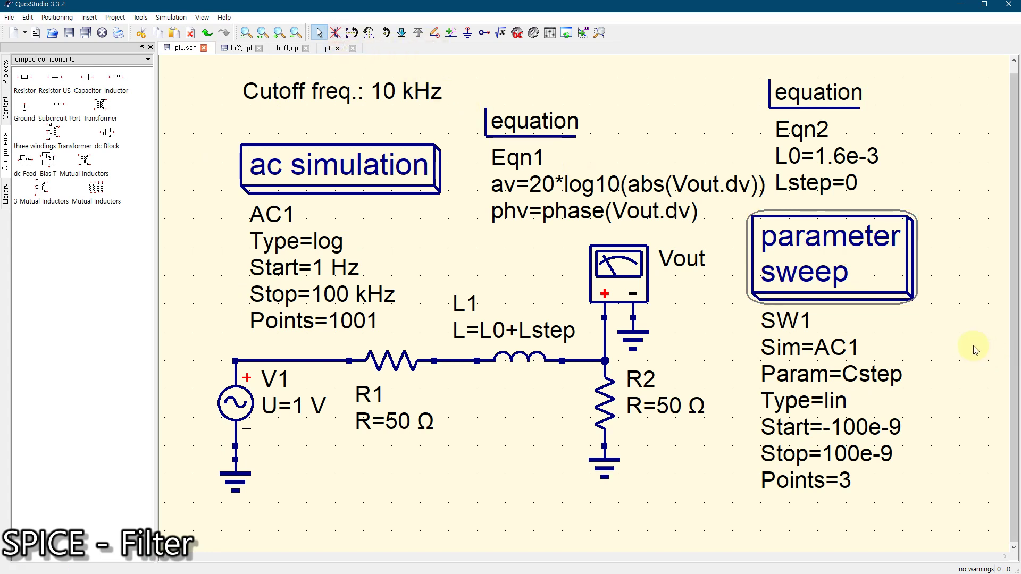
# Step: Set parameter sweep SW1 to start at -1e-3 and stop at 1e-3, and run the simulation
pyautogui.doubleClick(796, 261)
pyautogui.click(456, 289)
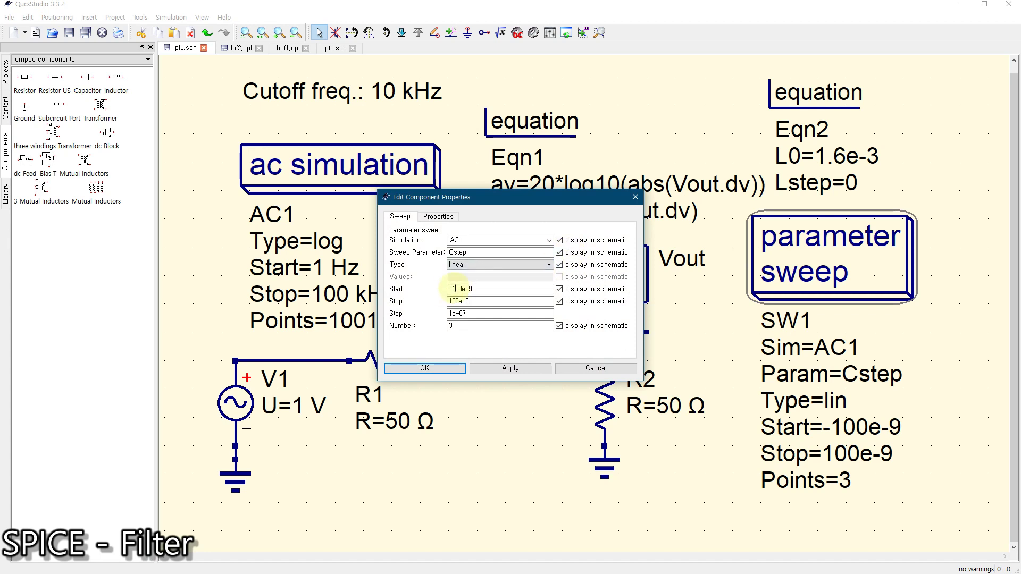
pyautogui.moveTo(450, 288); pyautogui.dragTo(499, 287)
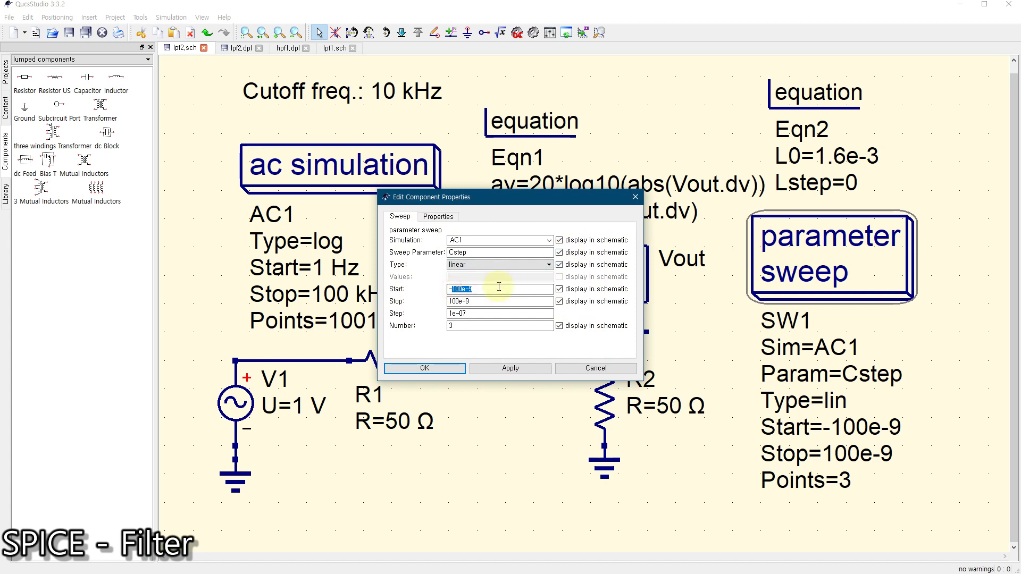
pyautogui.write('-1e-3')
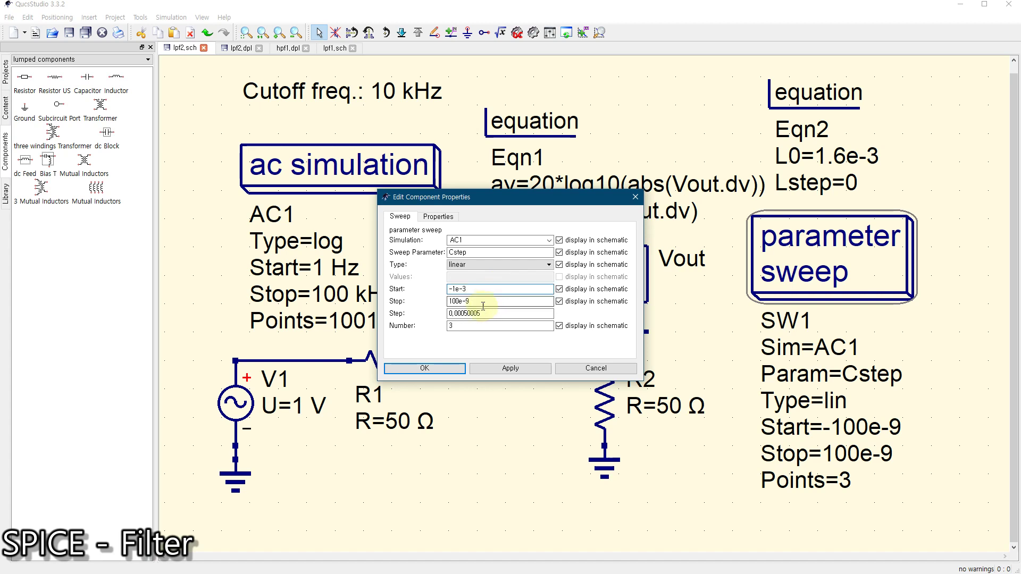
pyautogui.press('Tab')
pyautogui.write('1e')
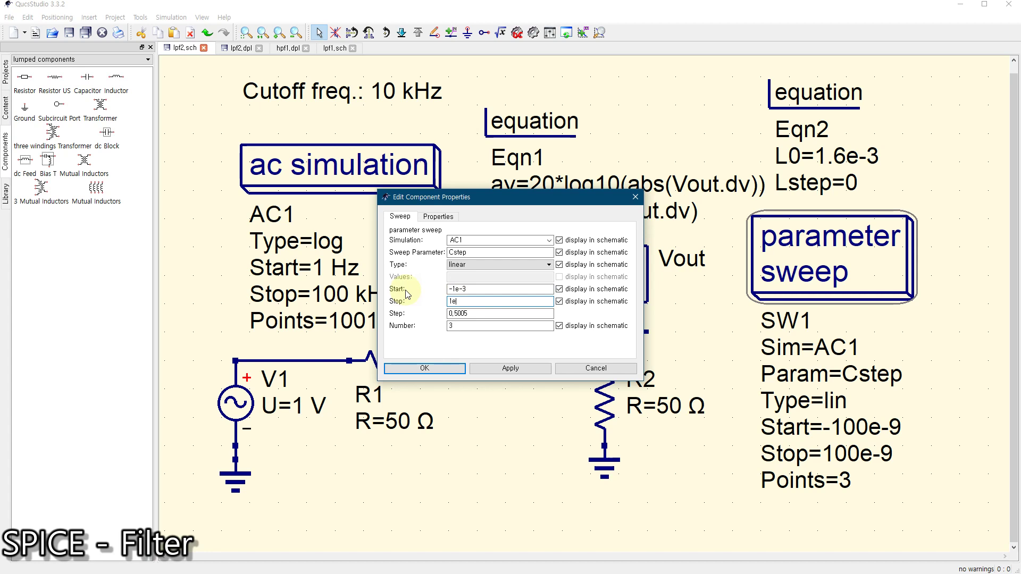
pyautogui.write('3')
pyautogui.press('BackSpace')
pyautogui.press('BackSpace')
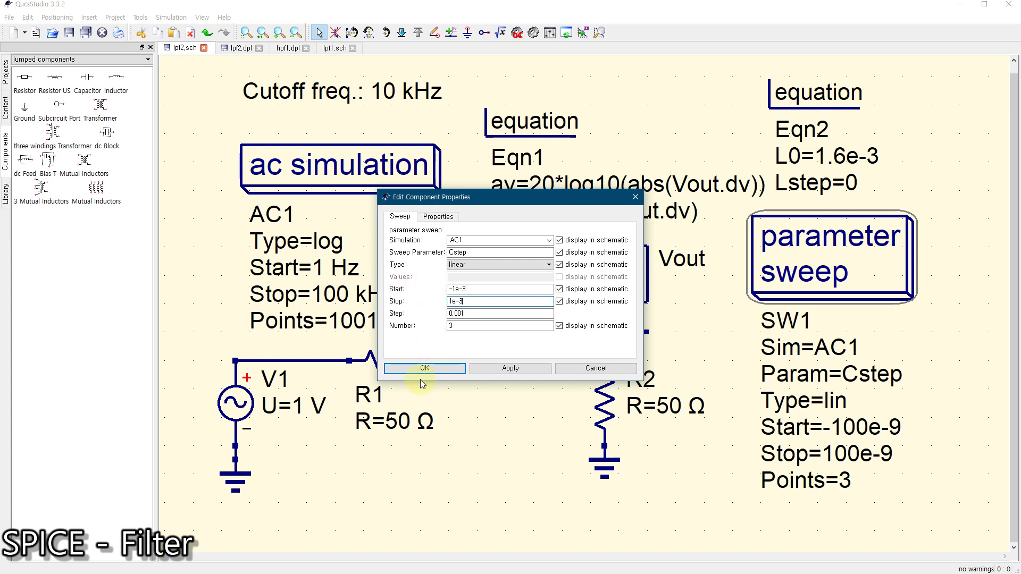
pyautogui.click(393, 367)
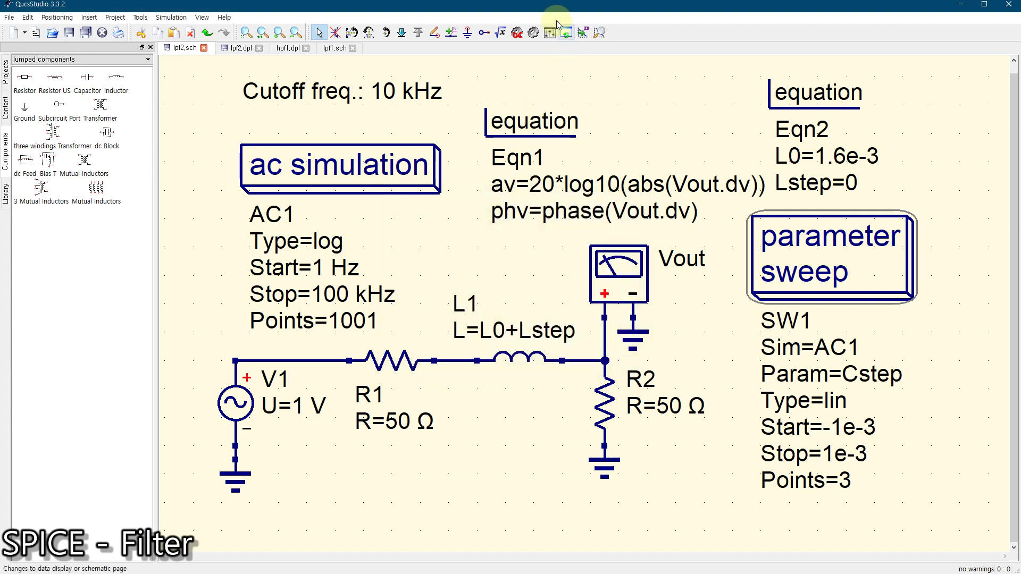
pyautogui.click(533, 33)
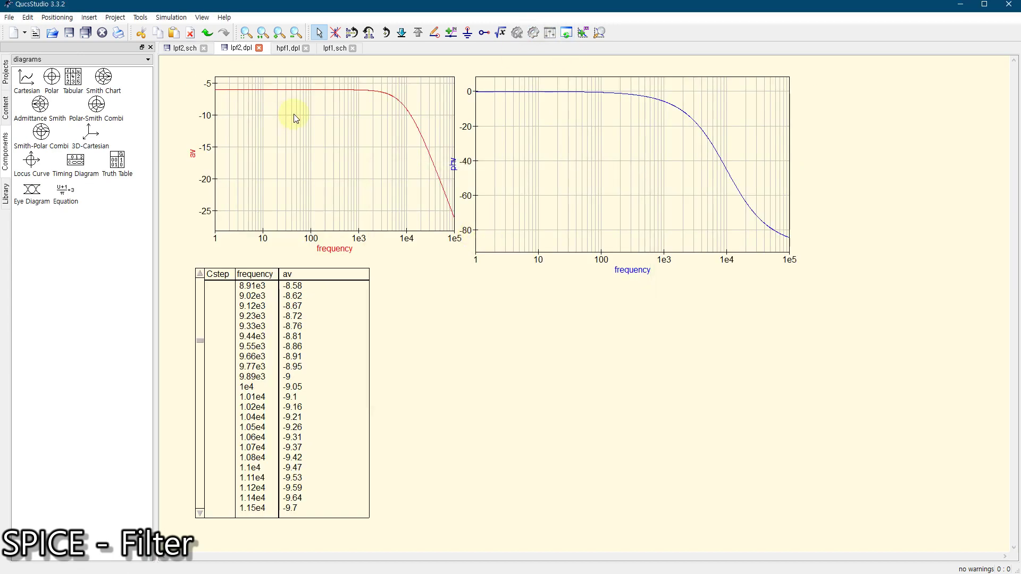
# Step: Change the sweep parameter of SW1 in the lpf2 schematic to Lstep
pyautogui.click(177, 52)
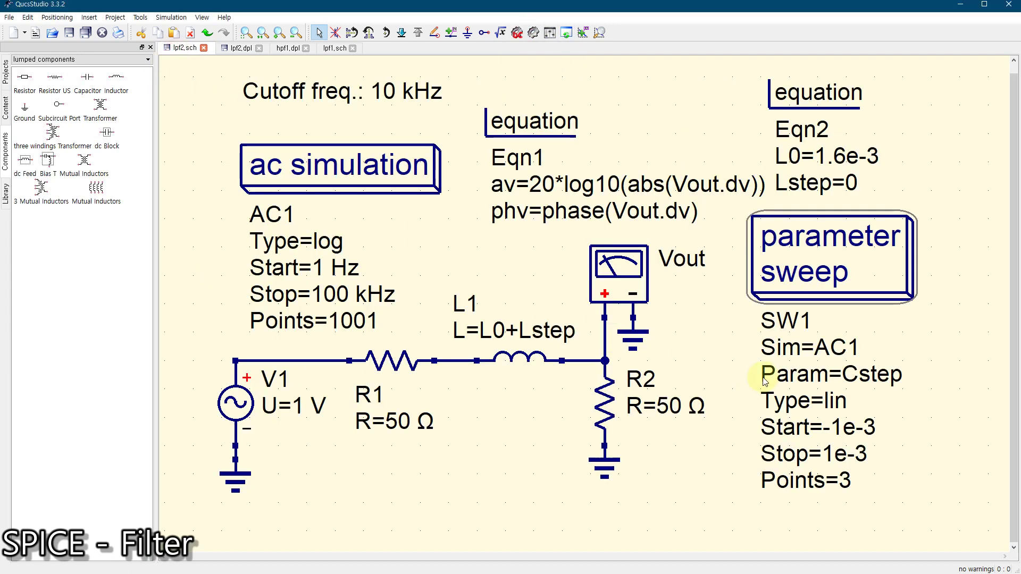
pyautogui.click(722, 320)
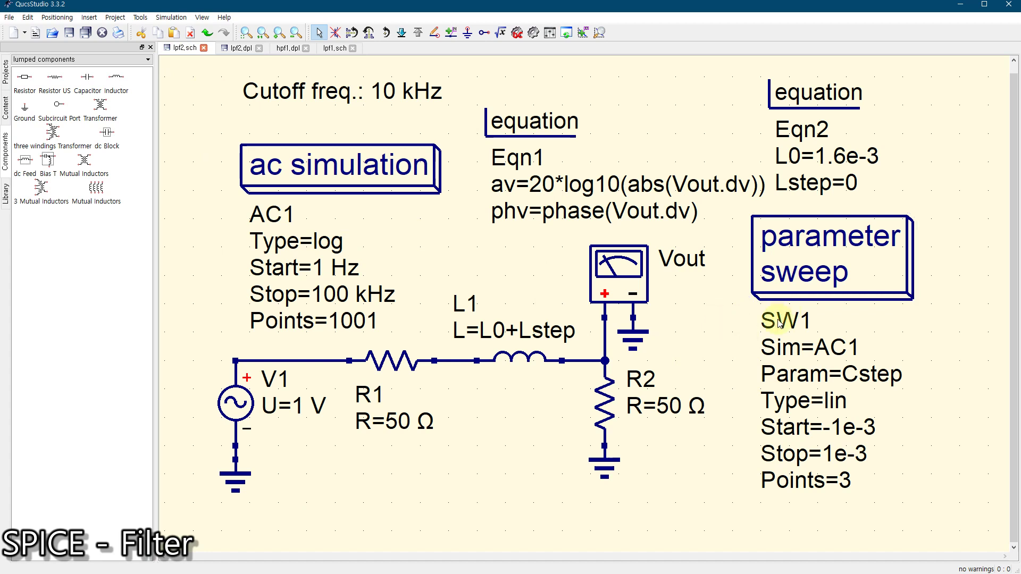
pyautogui.doubleClick(806, 259)
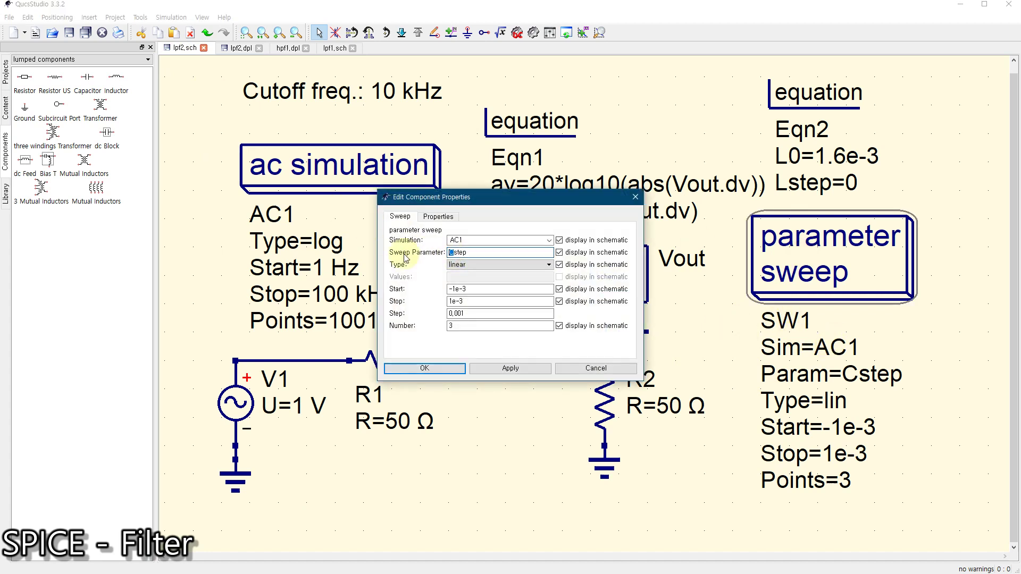
pyautogui.click(437, 374)
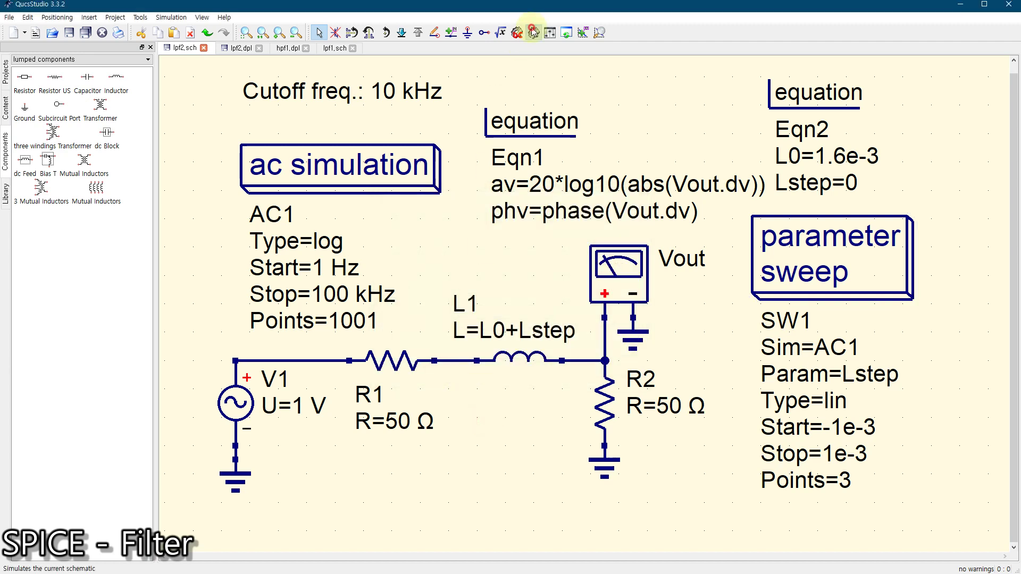
# Step: Rerun the lpf2 simulation and move the phv diagram clear of the av plot
pyautogui.click(533, 32)
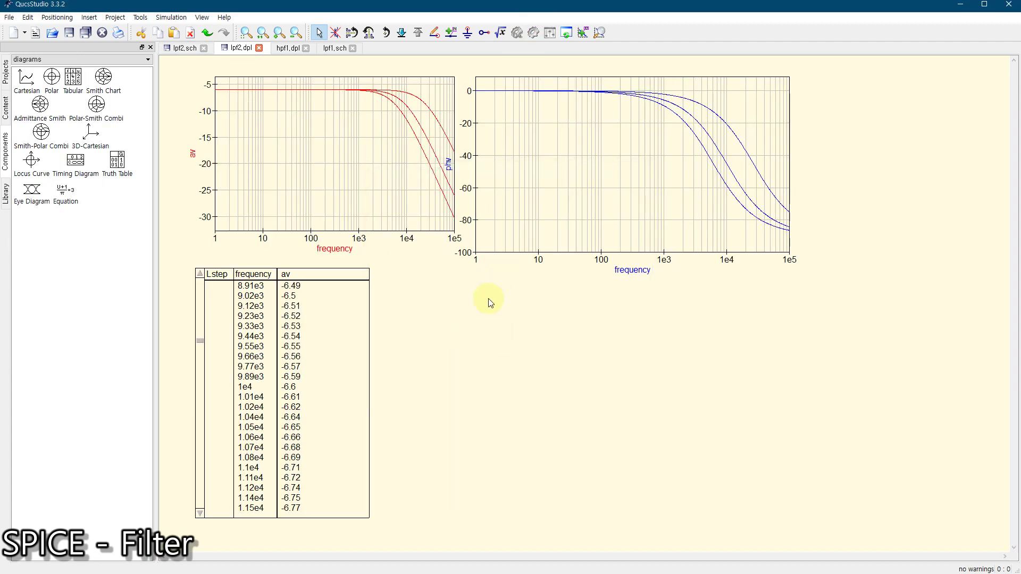
pyautogui.moveTo(597, 195); pyautogui.dragTo(623, 195)
pyautogui.click(560, 400)
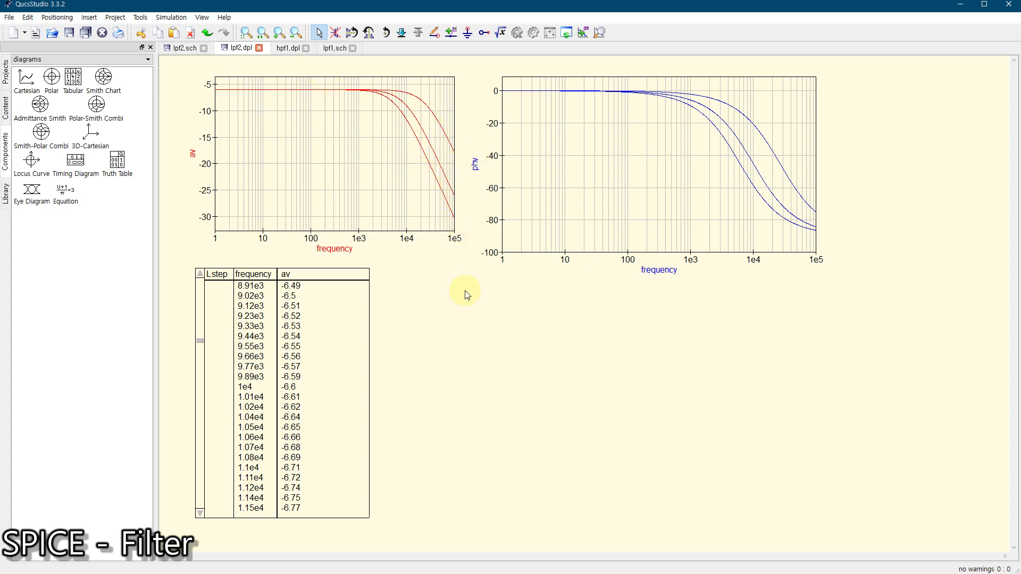
# Step: Save a copy of the lpf2 schematic under the name hpf2.sch
pyautogui.click(181, 47)
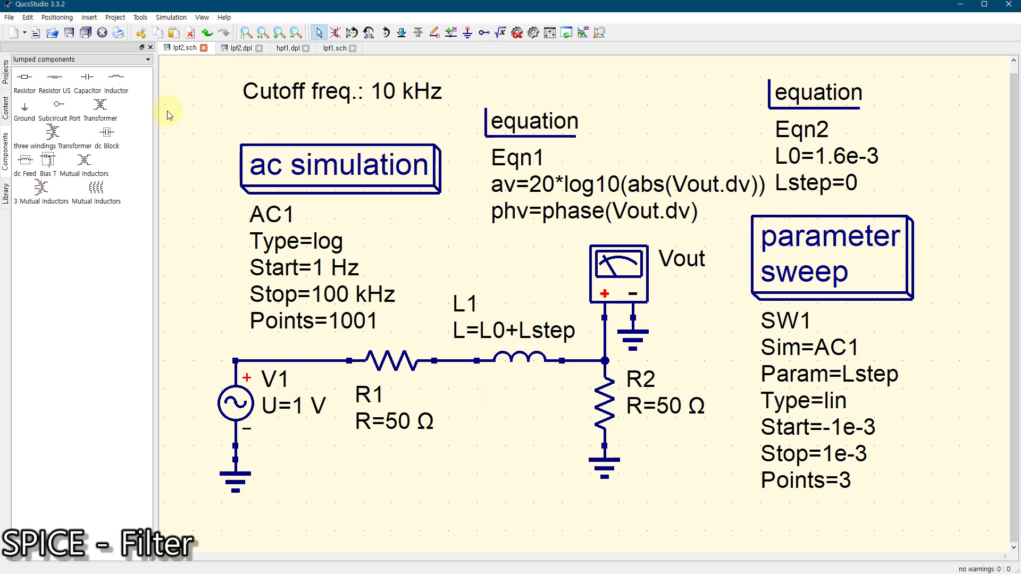
pyautogui.click(11, 18)
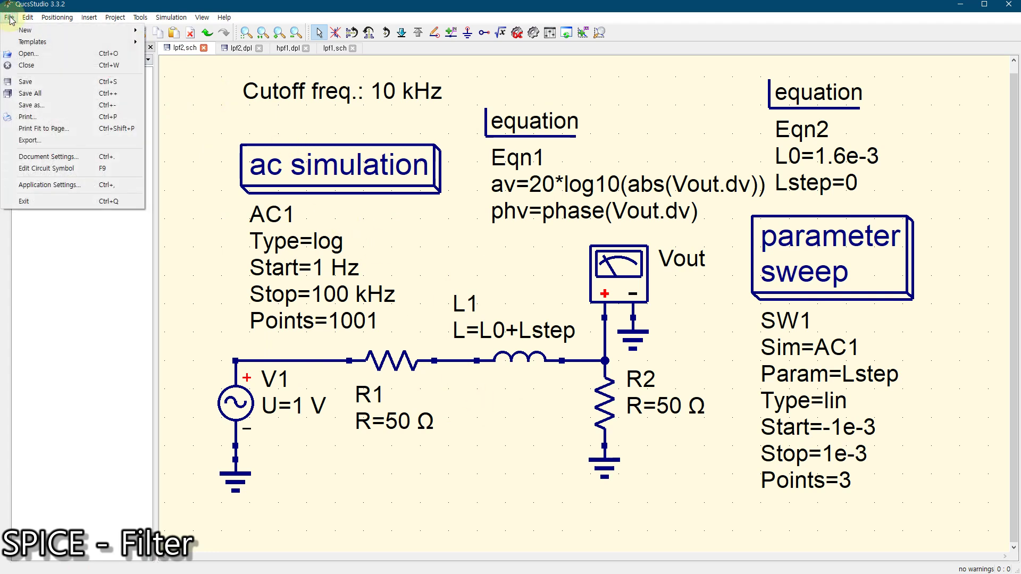
pyautogui.click(34, 105)
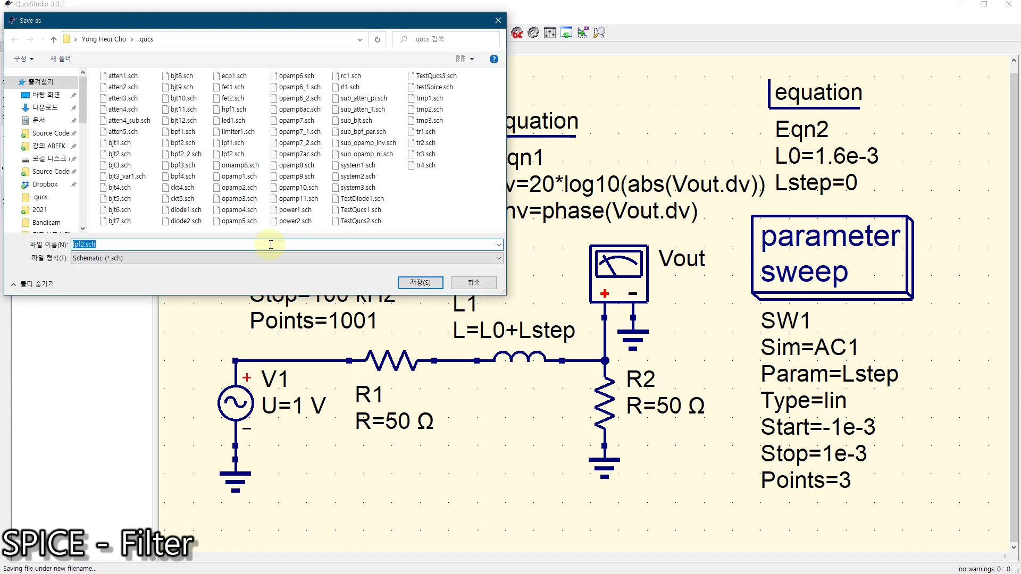
pyautogui.press('Home')
pyautogui.write('h')
pyautogui.press('Return')
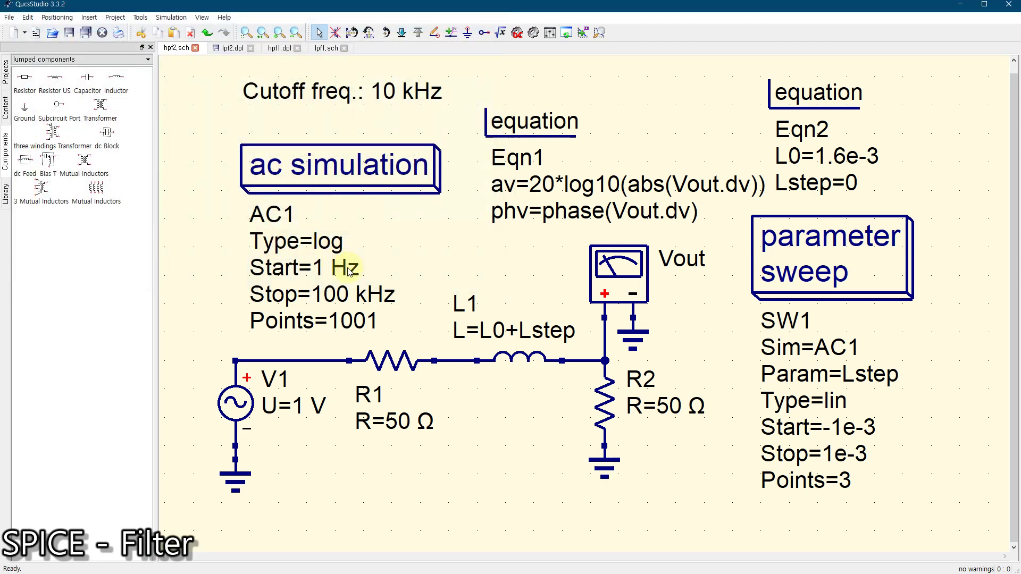
# Step: Delete the wires on both sides of inductor L1, from R1 and to the output node
pyautogui.click(520, 358)
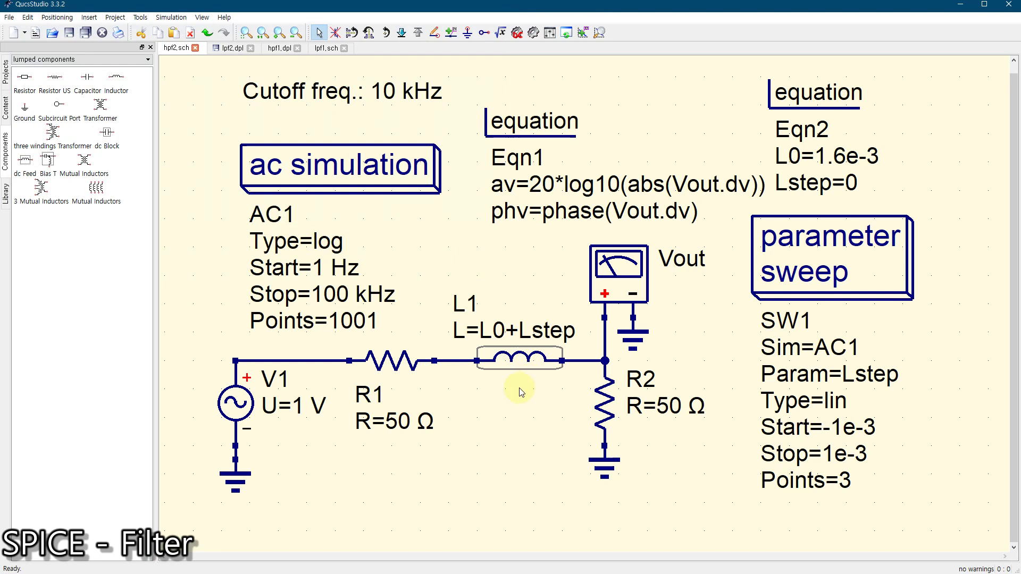
pyautogui.click(484, 406)
pyautogui.click(521, 362)
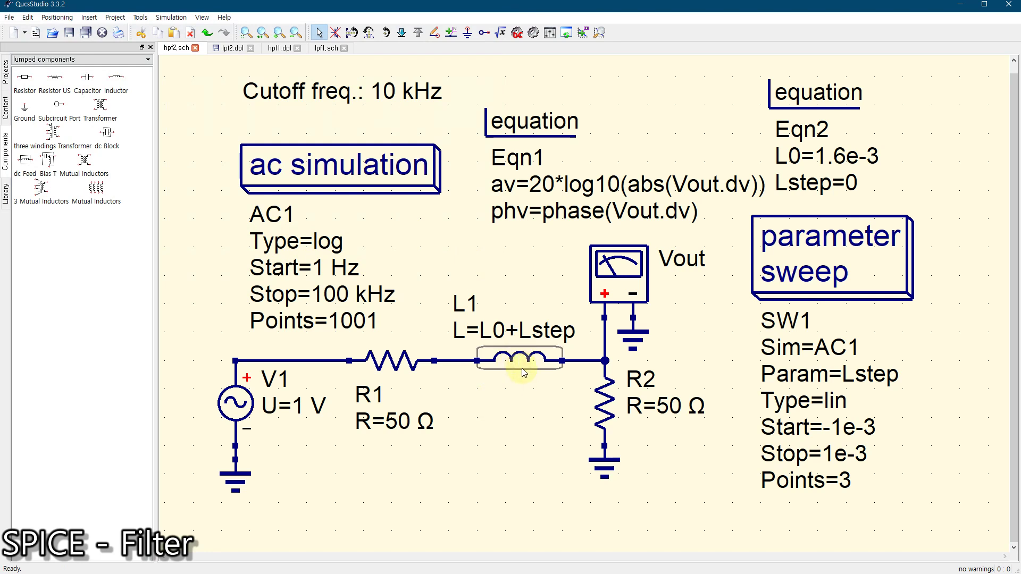
pyautogui.click(471, 361)
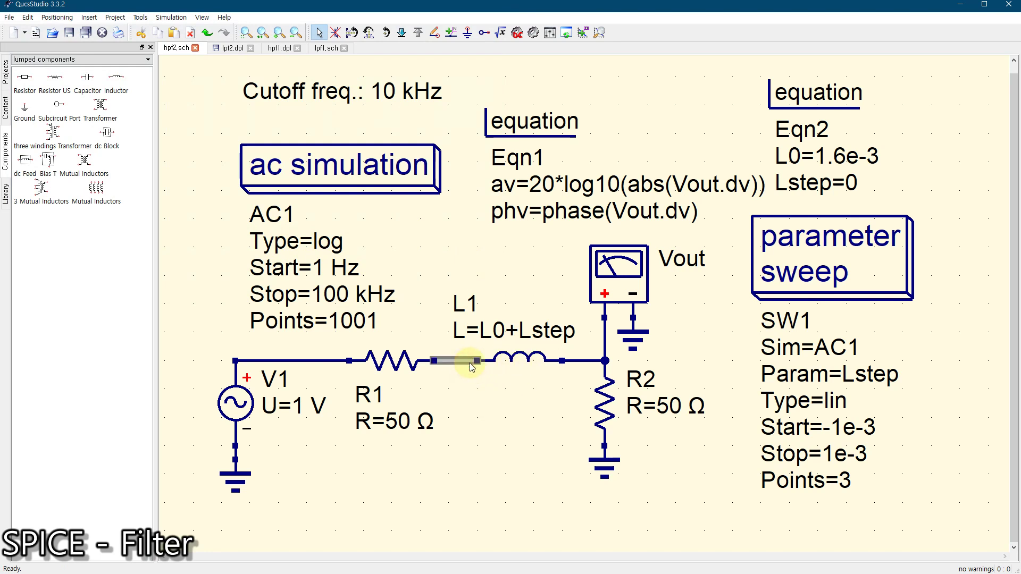
pyautogui.press('Delete')
pyautogui.click(581, 360)
pyautogui.press('Delete')
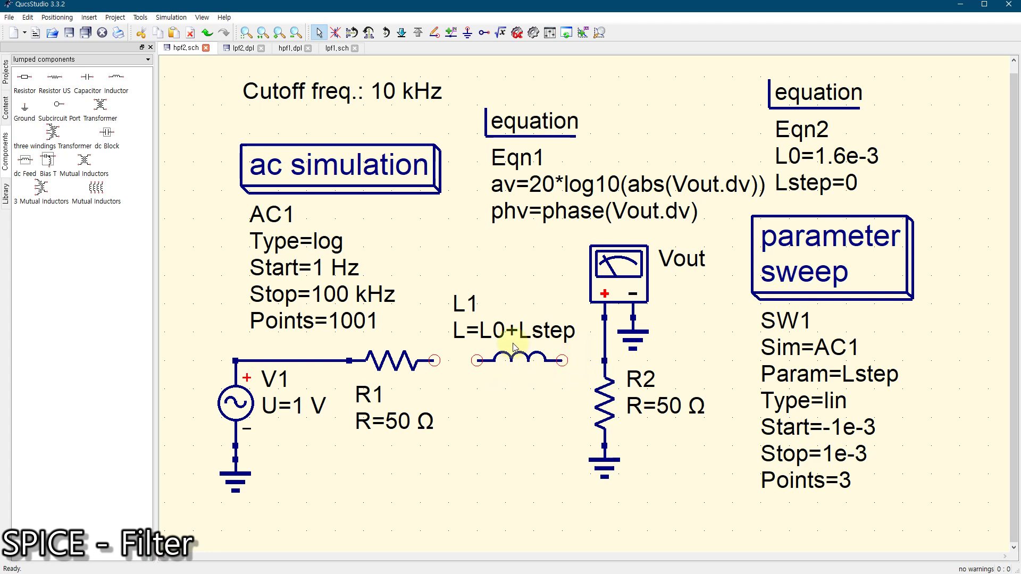
# Step: Rotate L1 to vertical with its upper terminal level with R1, and place its label above the inductor
pyautogui.click(529, 363)
pyautogui.hotkey('ctrl', 'r')
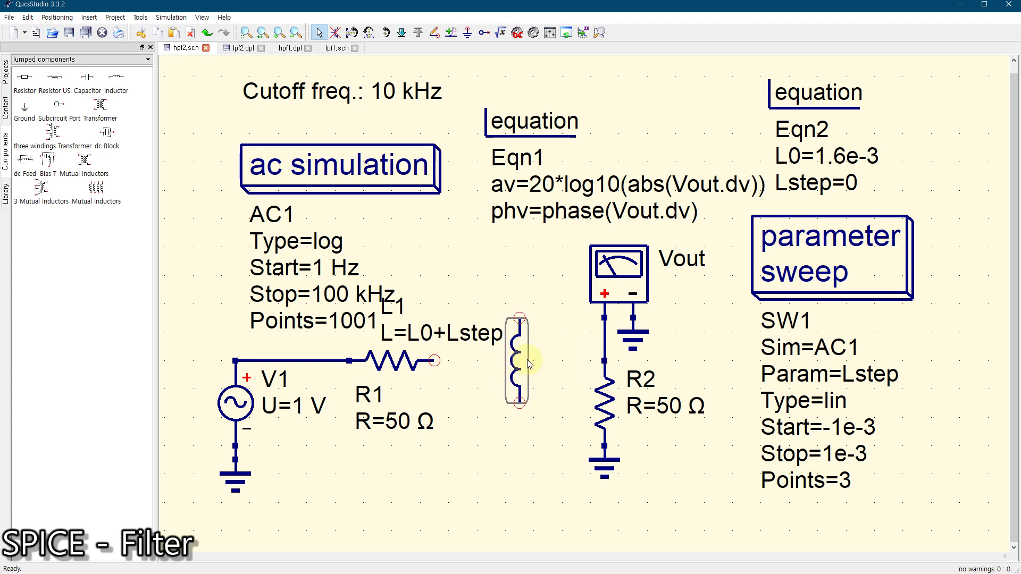
pyautogui.moveTo(529, 366); pyautogui.dragTo(509, 413)
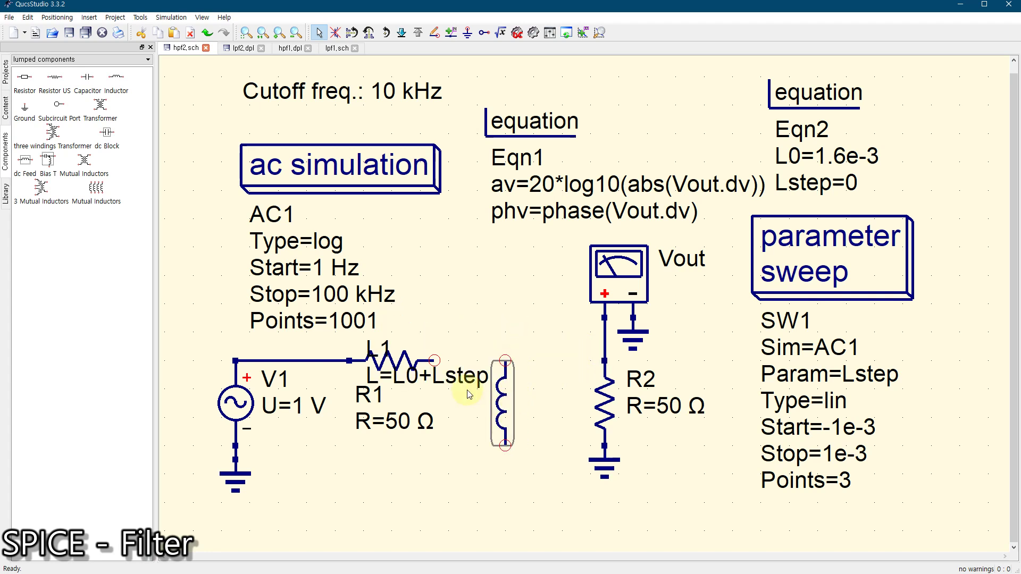
pyautogui.moveTo(401, 376); pyautogui.dragTo(482, 332)
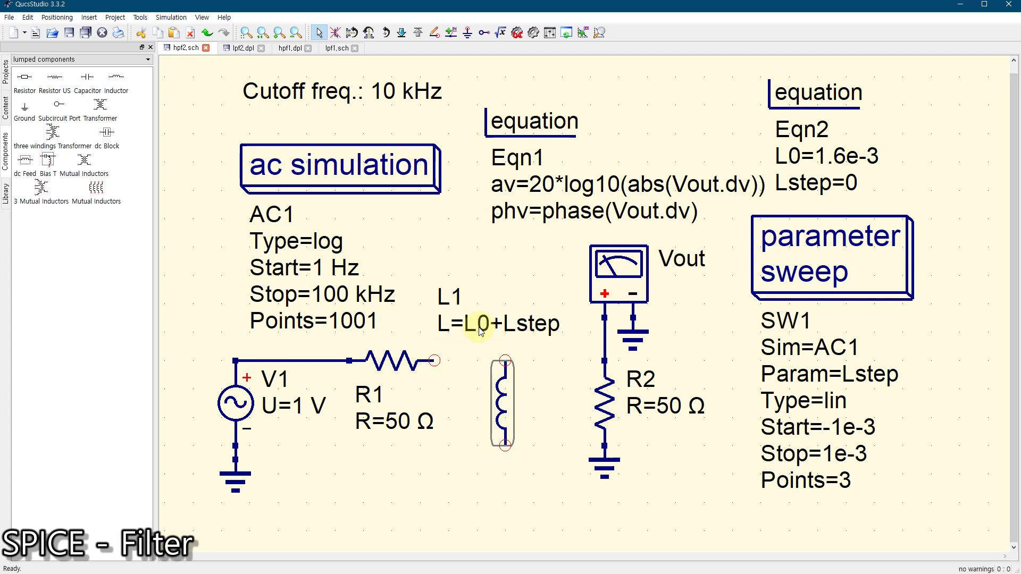
pyautogui.click(472, 442)
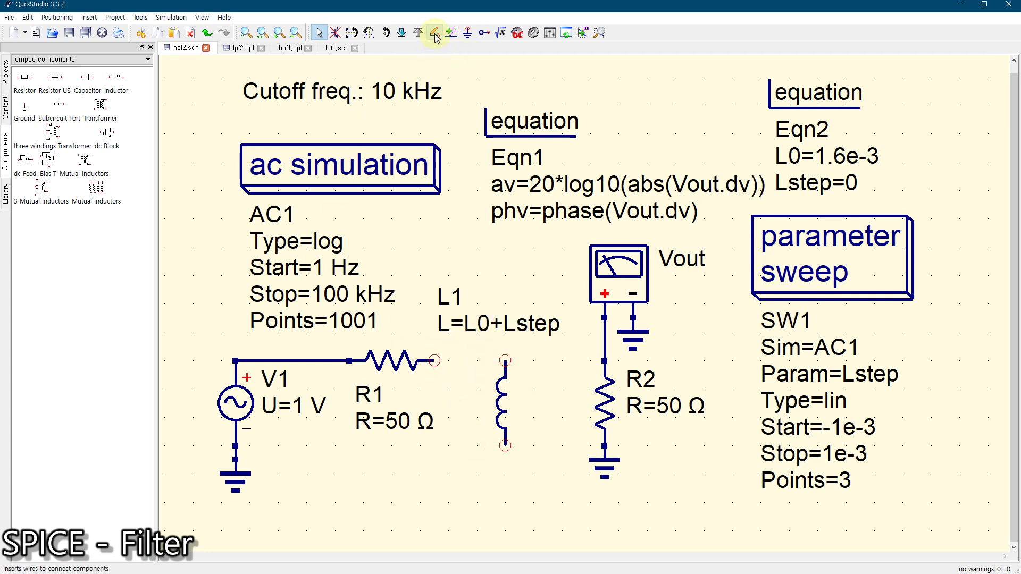
# Step: Wire R1 through the upper terminal of L1 to the R2 output node, and ground the lower terminal of L1
pyautogui.click(435, 33)
pyautogui.click(503, 362)
pyautogui.click(435, 360)
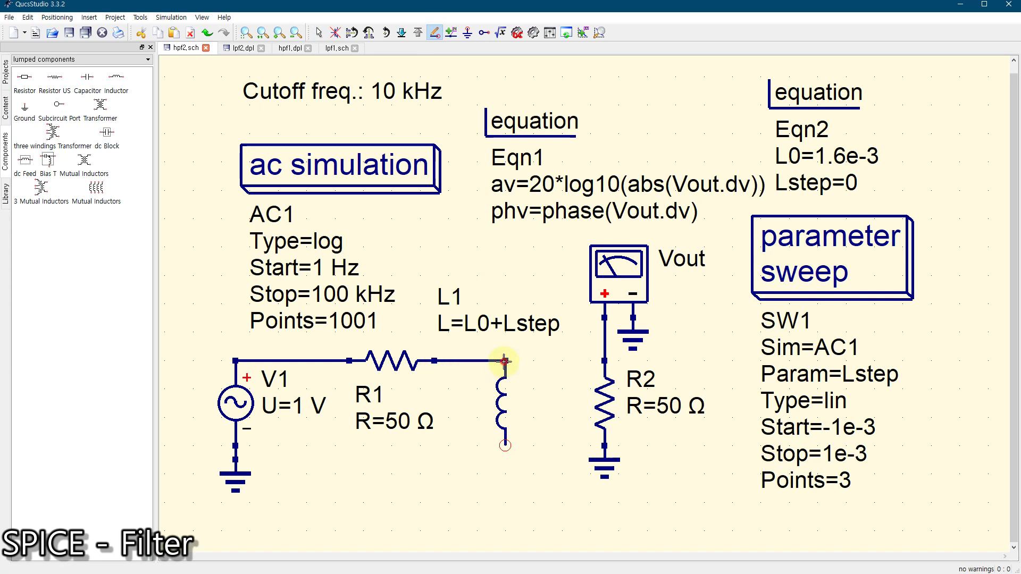
pyautogui.click(506, 360)
pyautogui.click(605, 362)
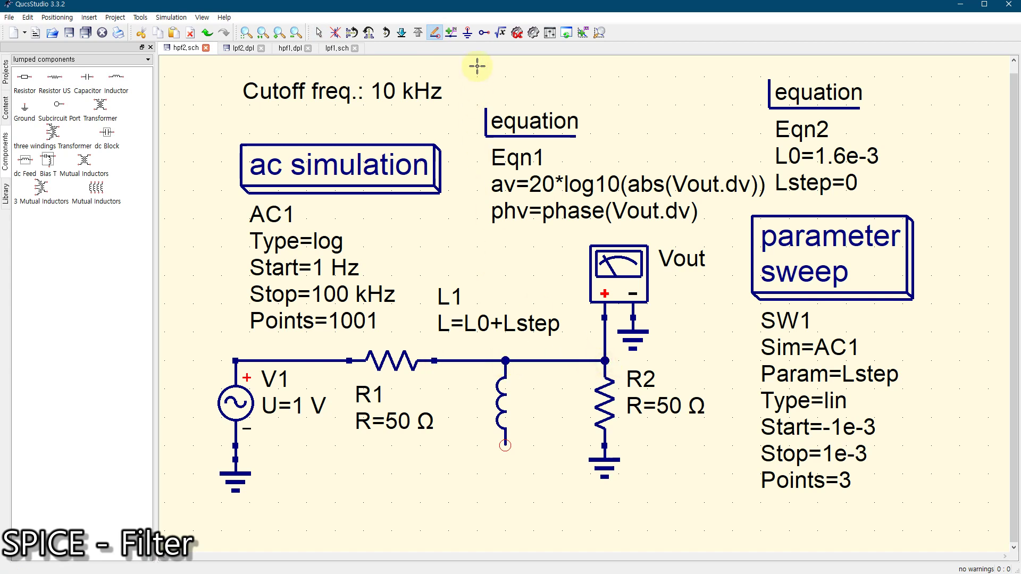
pyautogui.click(467, 33)
pyautogui.click(507, 451)
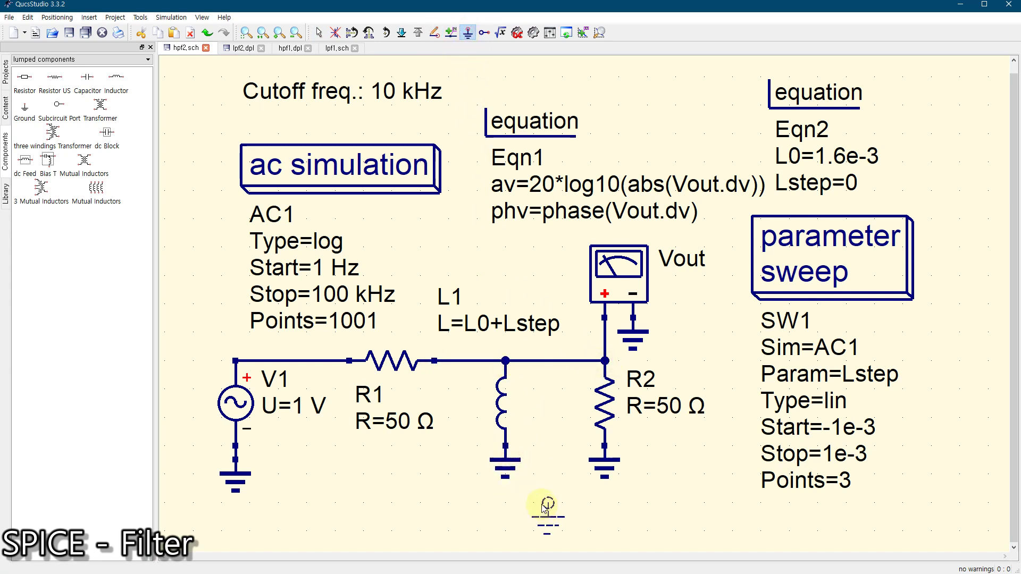
pyautogui.press('Escape')
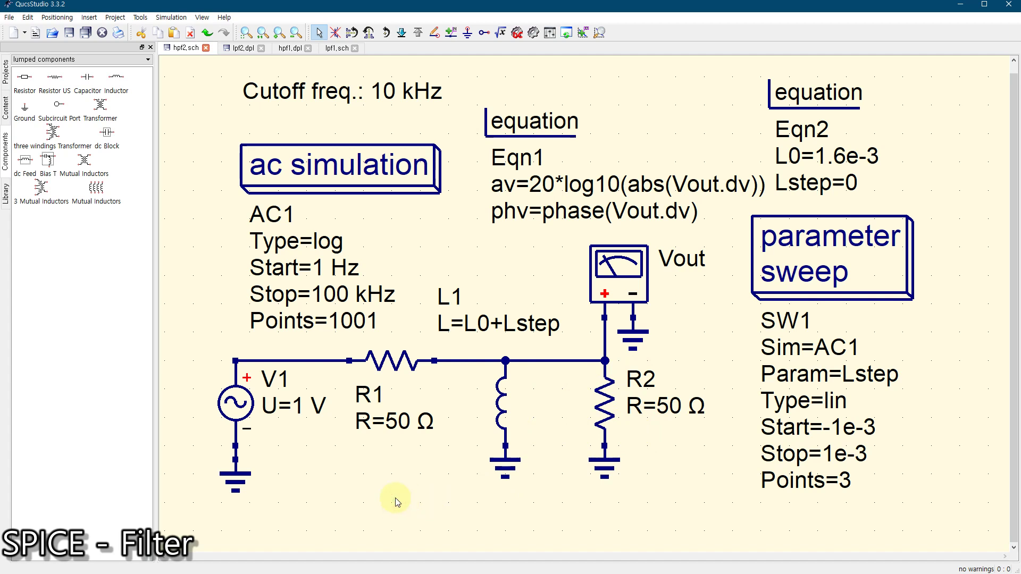
# Step: Deactivate parameter sweep SW1 and simulate the hpf2 schematic
pyautogui.click(822, 253)
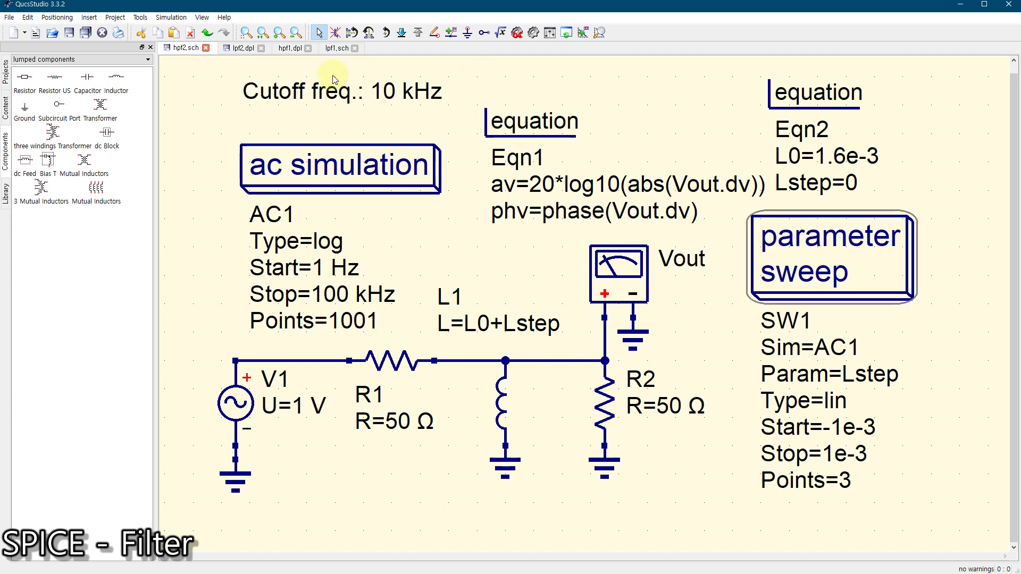
pyautogui.click(337, 35)
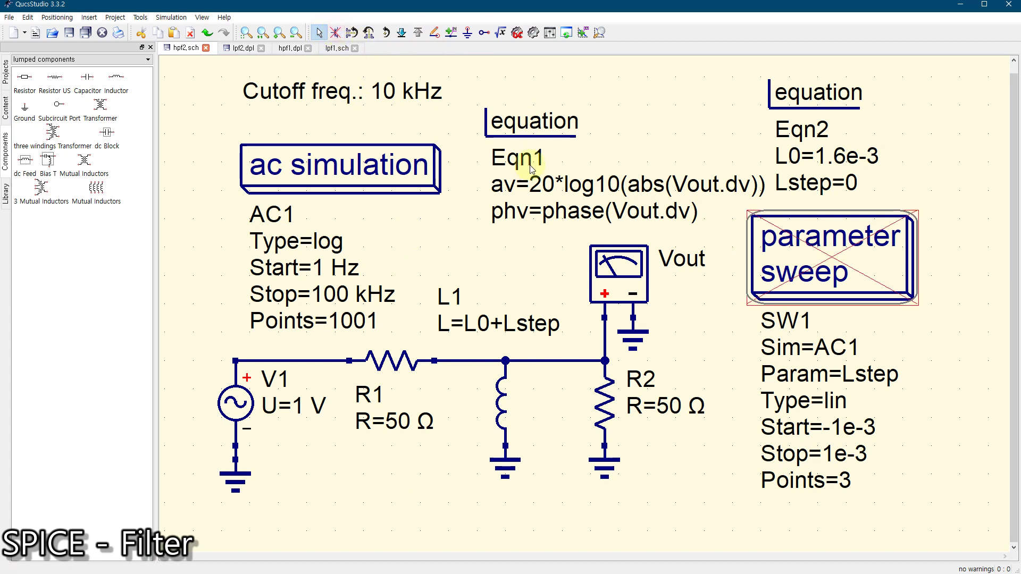
pyautogui.click(530, 36)
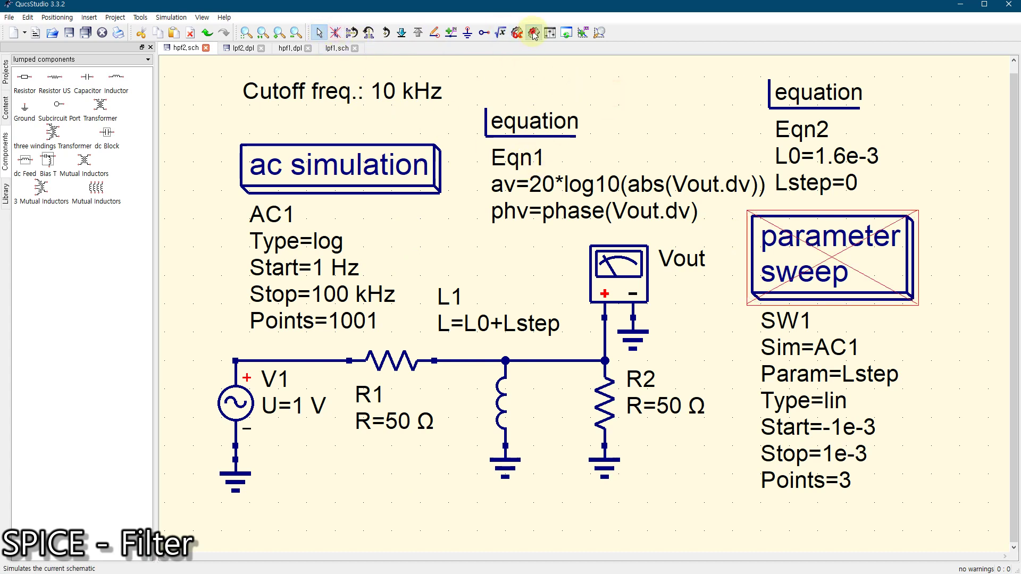
# Step: Remove the Vout.dv and phv graphs from the Cartesian diagram, keeping only av
pyautogui.doubleClick(256, 150)
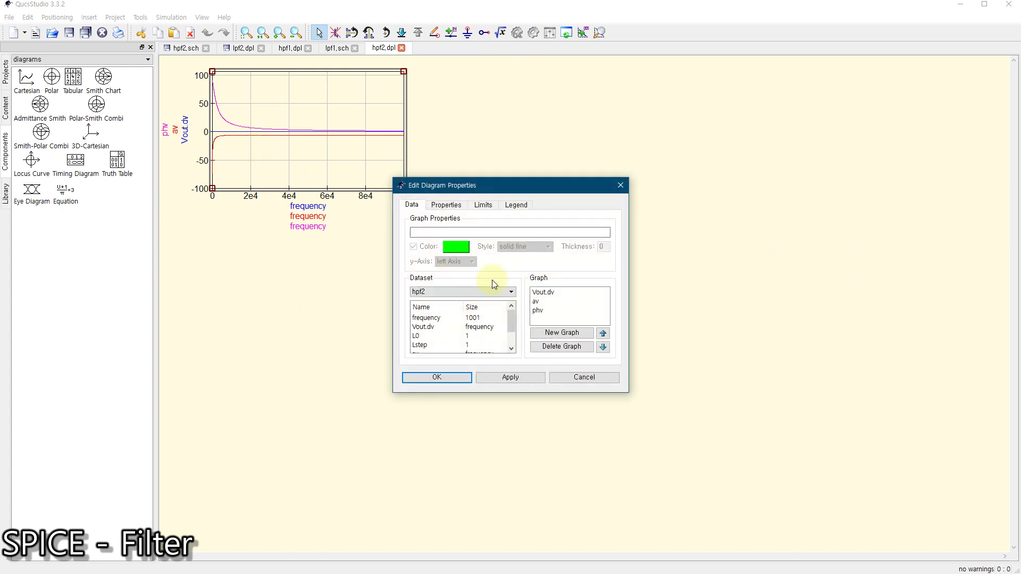
pyautogui.click(544, 292)
pyautogui.click(553, 347)
pyautogui.click(538, 301)
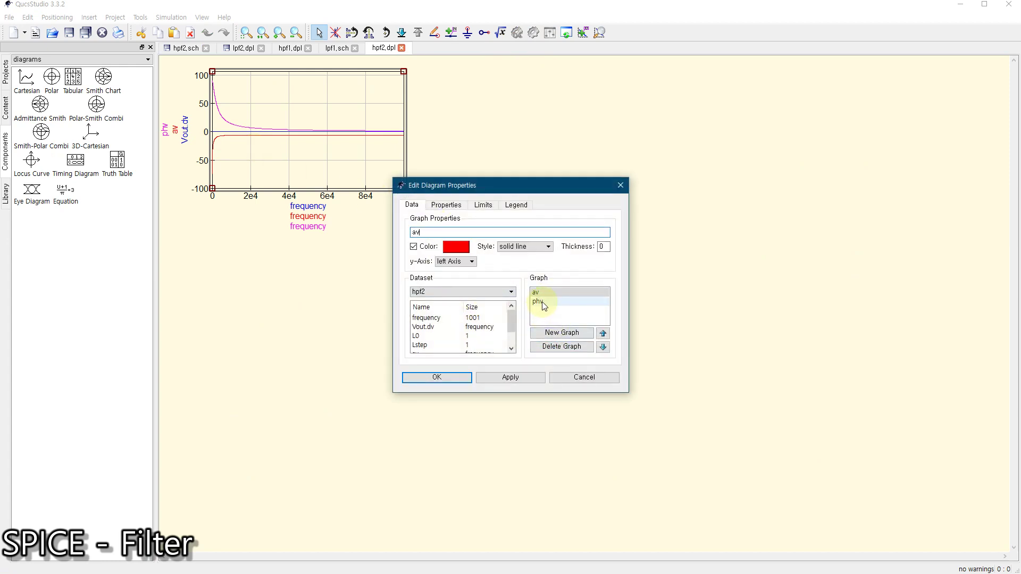
pyautogui.click(553, 347)
# Step: Give the gain diagram a logarithmic X axis grid and enlarge the plot
pyautogui.click(444, 205)
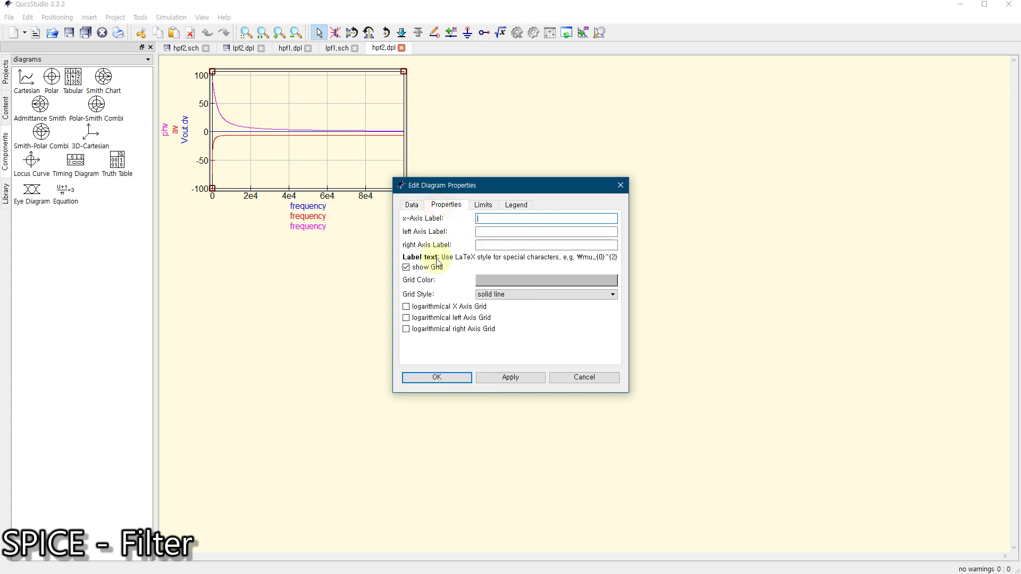
pyautogui.click(406, 307)
pyautogui.click(447, 377)
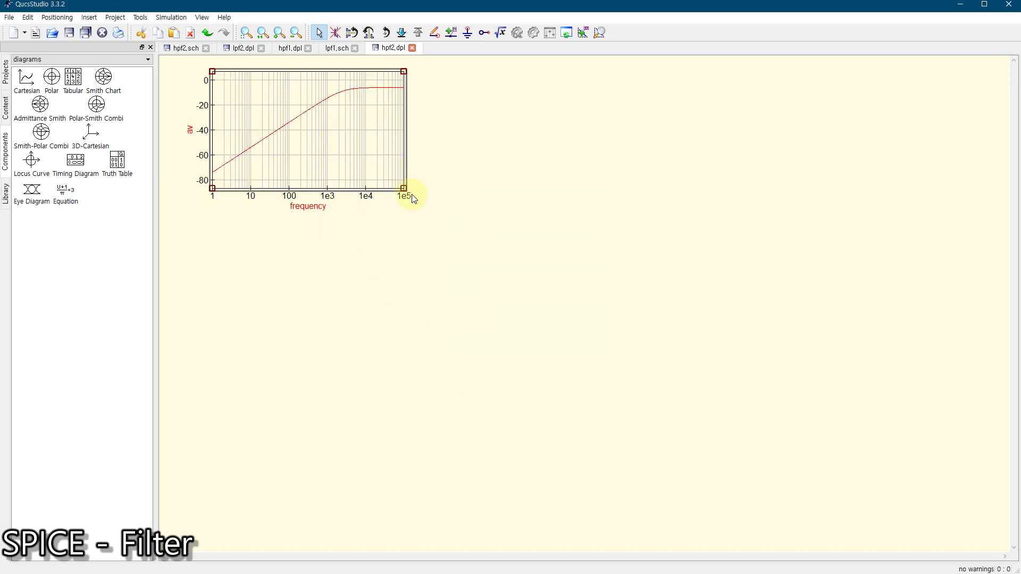
pyautogui.moveTo(404, 189); pyautogui.dragTo(480, 264)
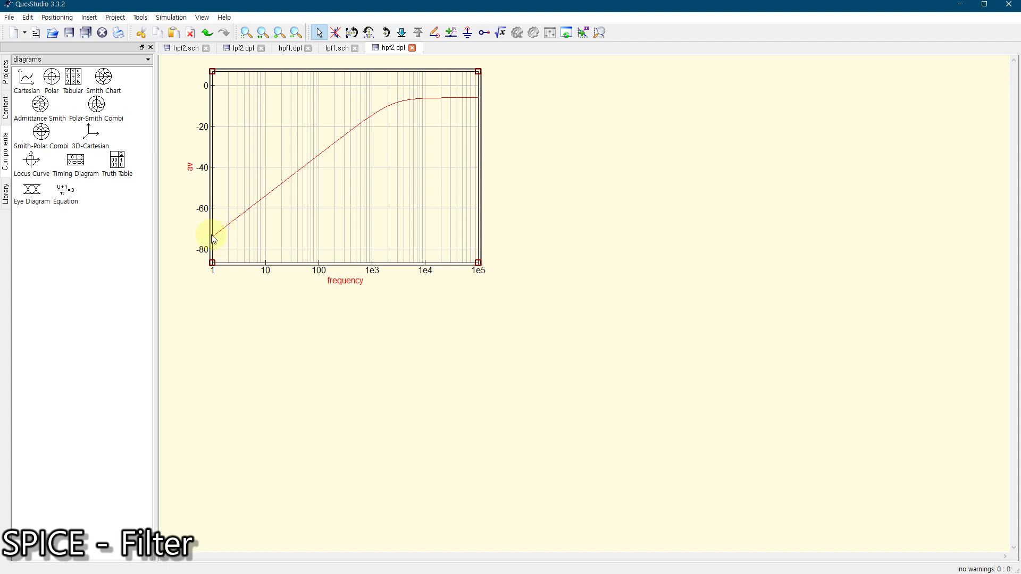
# Step: Place a tabular diagram of av from the hpf2 dataset below the gain plot and enlarge it to show more rows
pyautogui.click(74, 79)
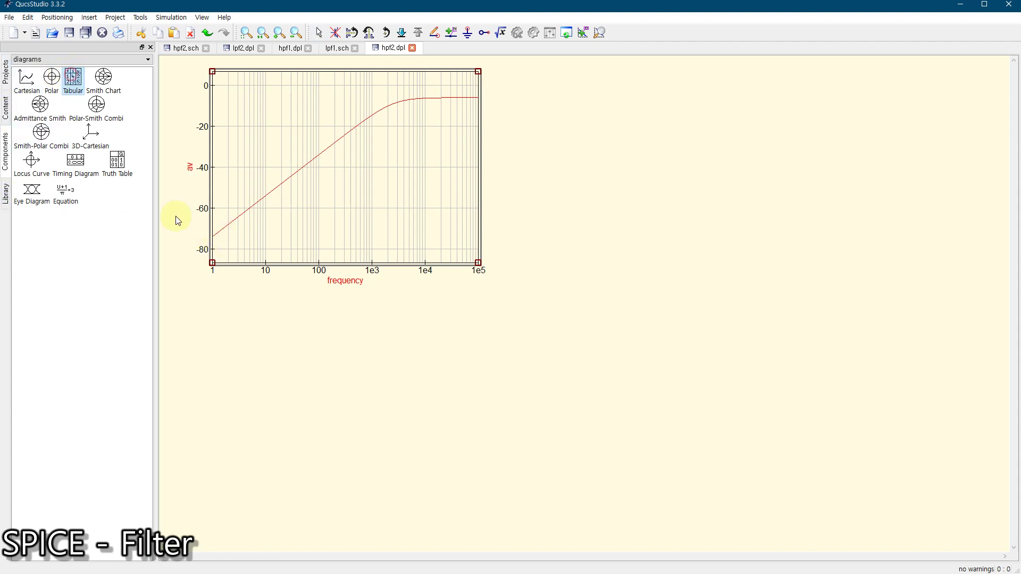
pyautogui.click(207, 450)
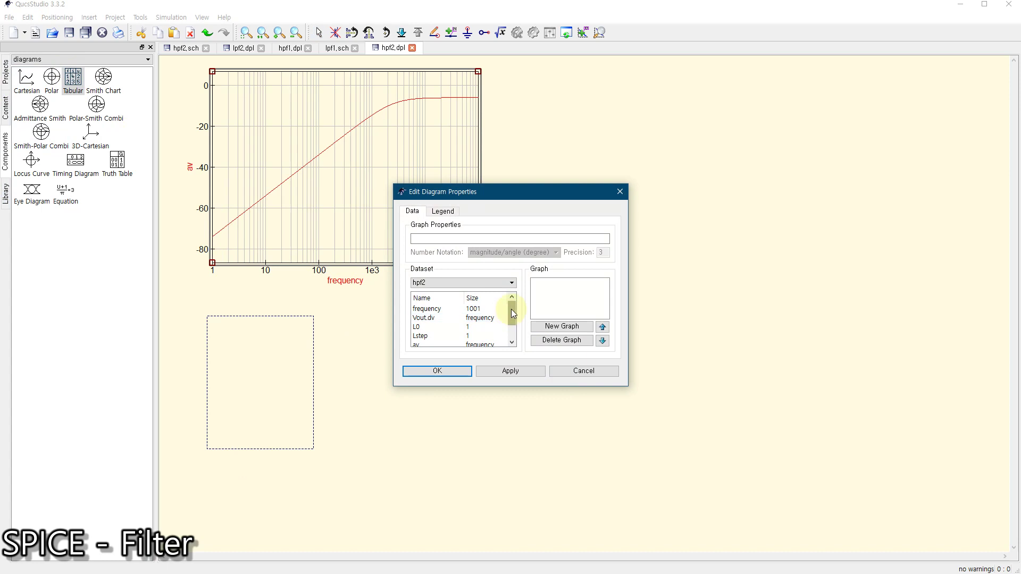
pyautogui.moveTo(512, 309); pyautogui.dragTo(512, 331)
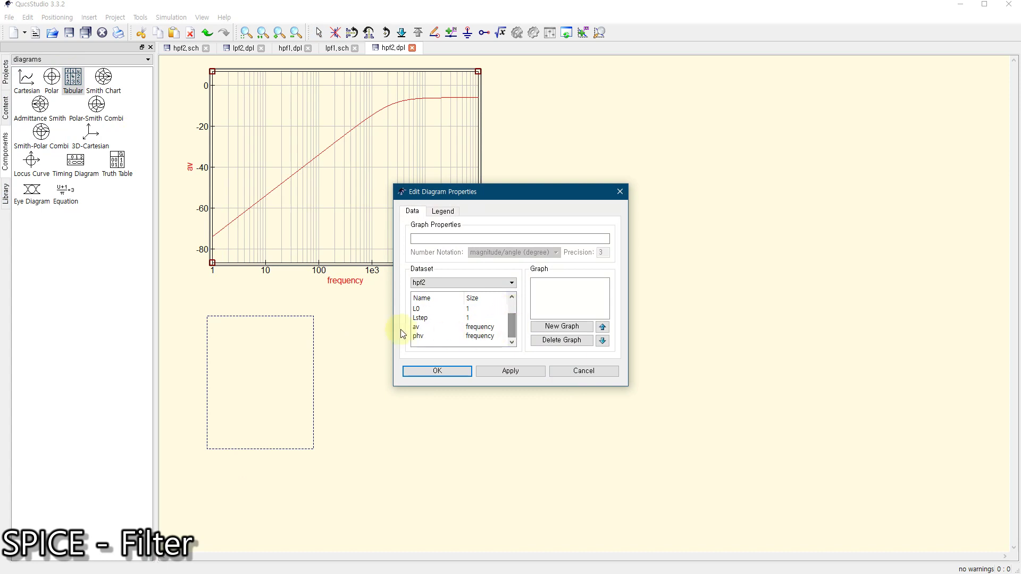
pyautogui.doubleClick(433, 327)
pyautogui.click(442, 372)
pyautogui.press('Escape')
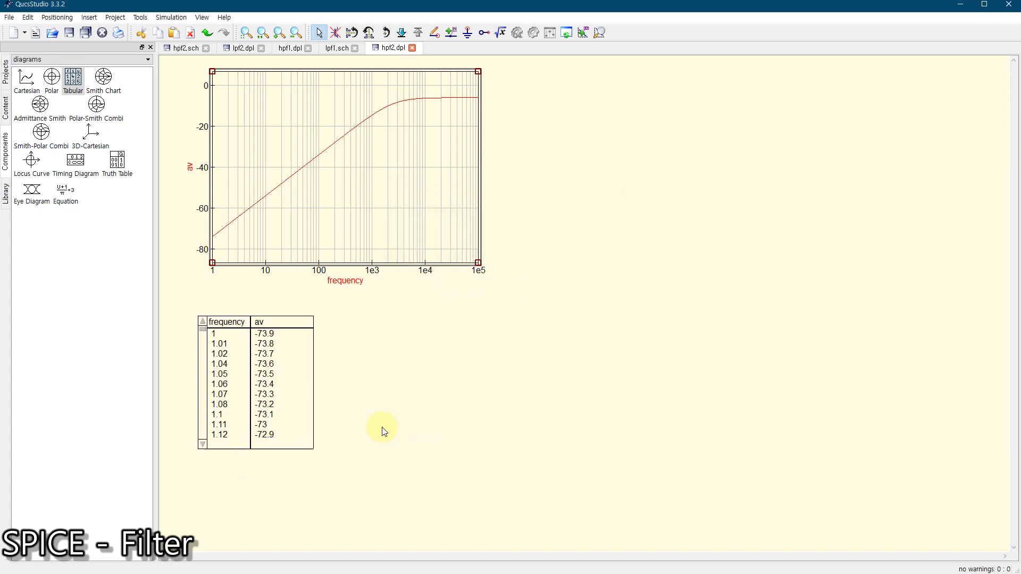
pyautogui.click(285, 420)
pyautogui.moveTo(315, 449); pyautogui.dragTo(366, 527)
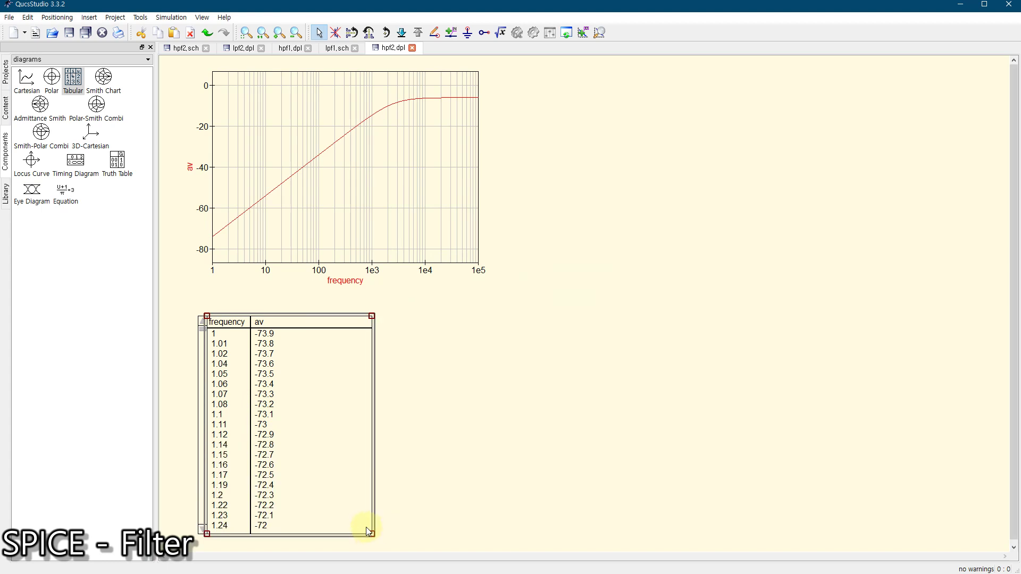
# Step: Examine the table rows around 2.5 kHz to find the frequency where av is closest to -9 dB
pyautogui.moveTo(203, 339); pyautogui.dragTo(222, 467)
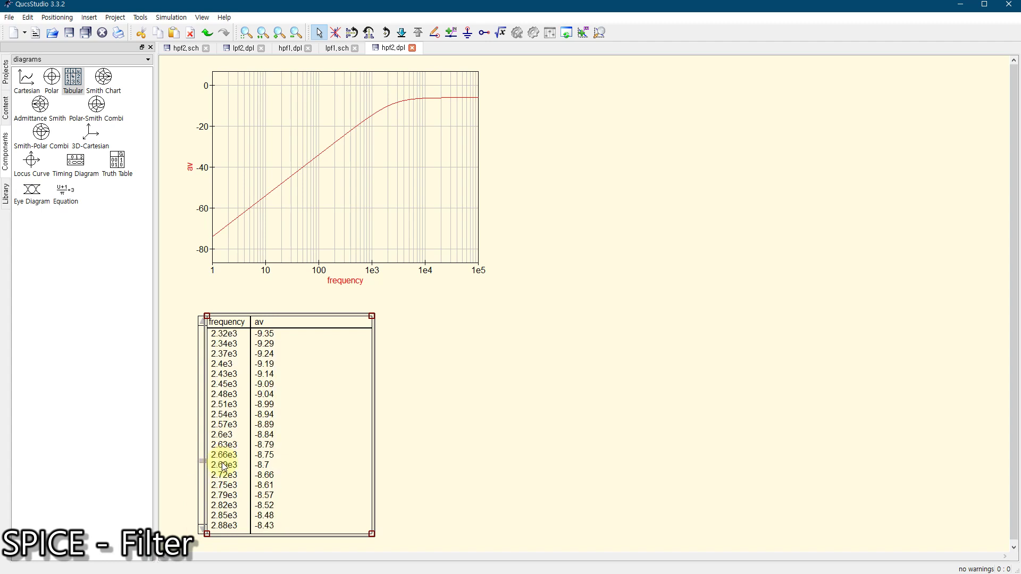
pyautogui.click(203, 528)
pyautogui.click(202, 528)
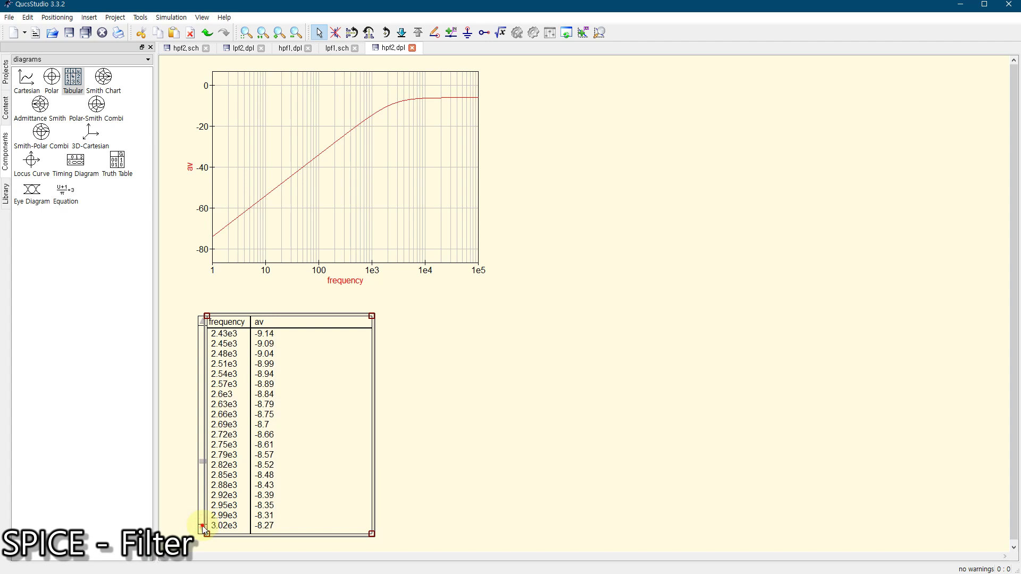
pyautogui.click(203, 528)
pyautogui.click(203, 528)
pyautogui.click(203, 528)
pyautogui.click(203, 529)
pyautogui.click(202, 528)
pyautogui.click(203, 528)
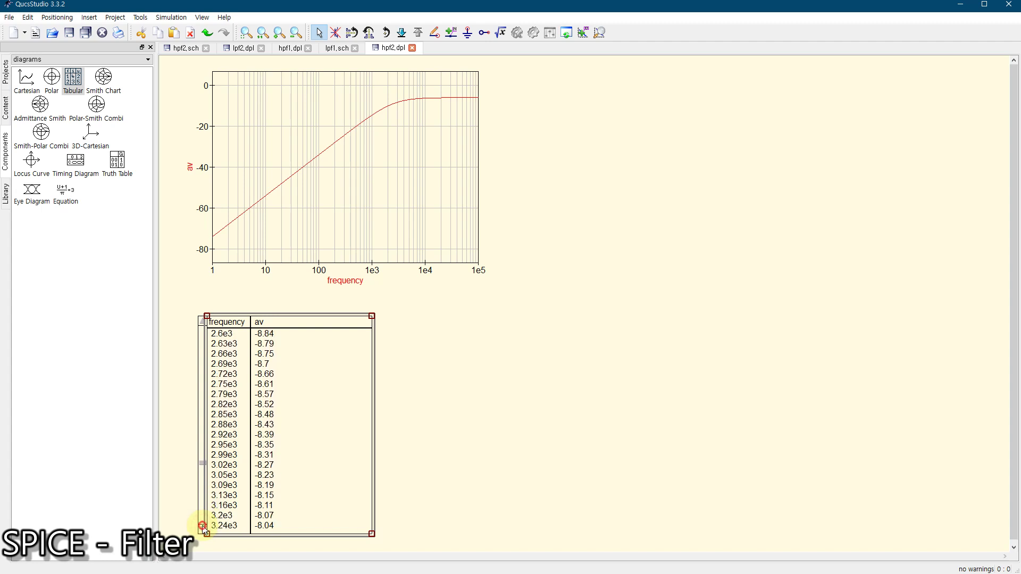
pyautogui.click(202, 528)
pyautogui.click(203, 528)
pyautogui.click(202, 529)
pyautogui.click(202, 322)
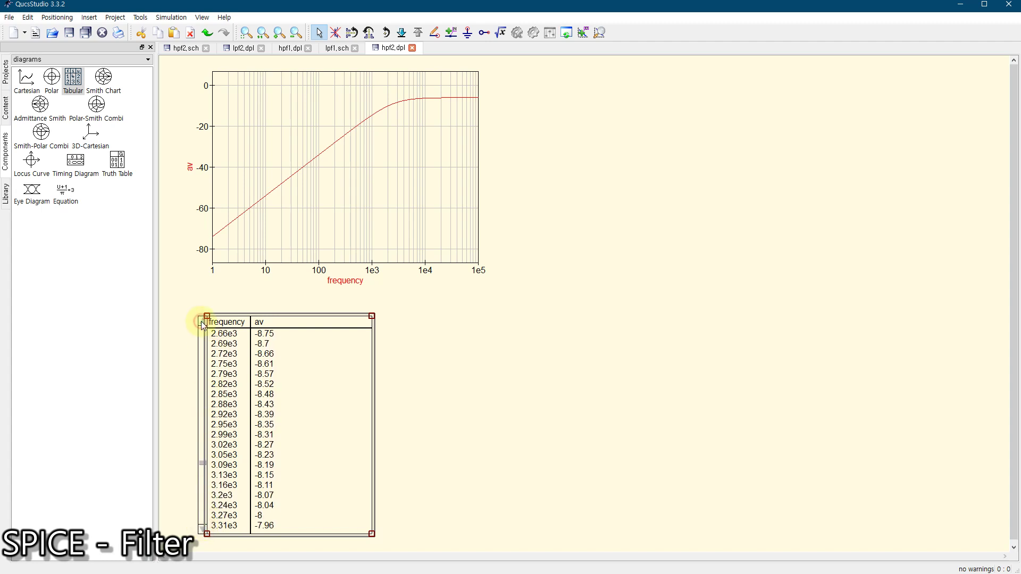
pyautogui.click(202, 322)
pyautogui.click(202, 322)
pyautogui.click(202, 322)
pyautogui.click(202, 322)
pyautogui.click(202, 322)
pyautogui.click(202, 322)
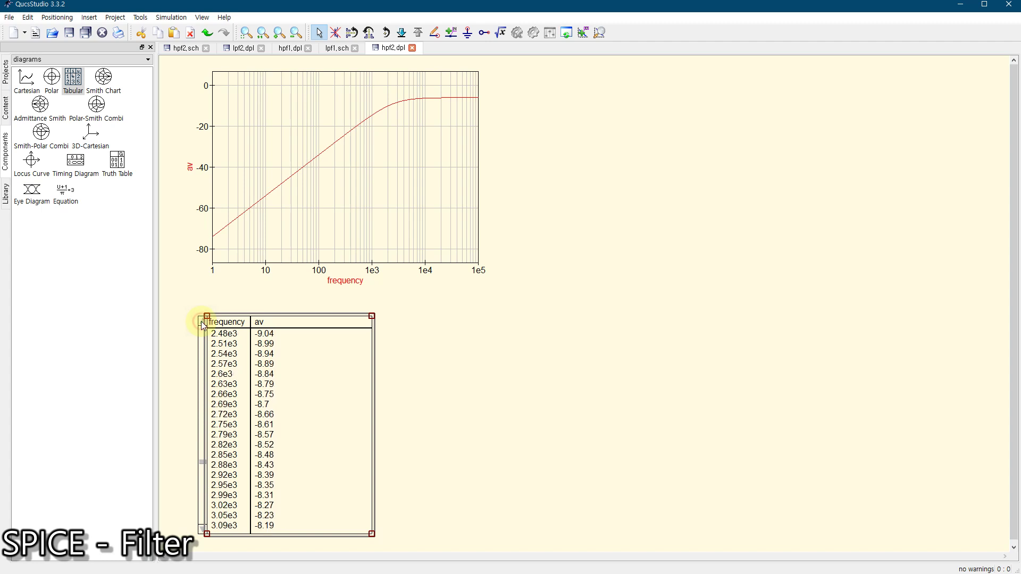
pyautogui.click(202, 323)
pyautogui.click(264, 345)
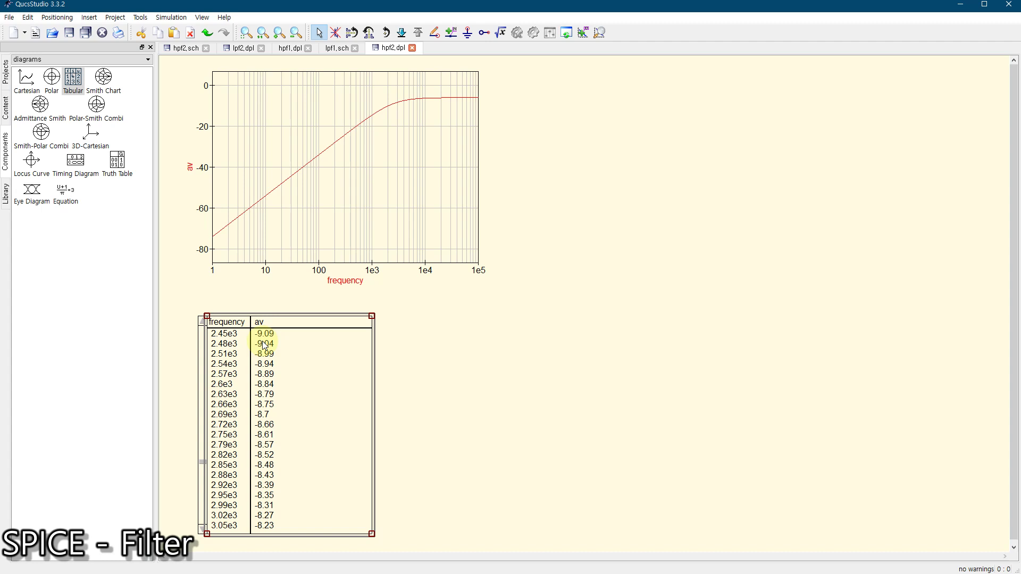
# Step: Examine the av value at 10 kHz in the table
pyautogui.click(199, 464)
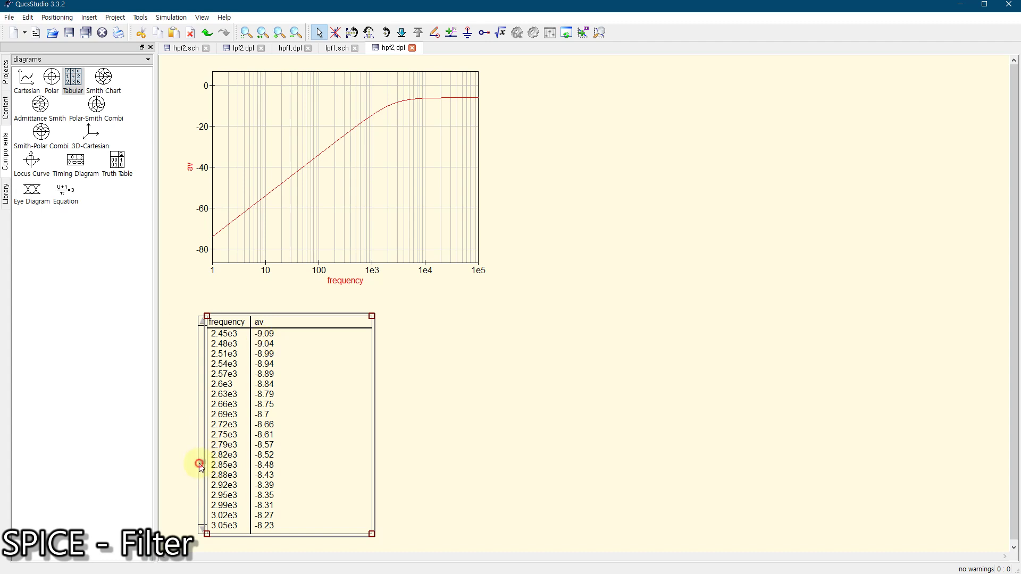
pyautogui.moveTo(199, 464); pyautogui.dragTo(205, 480)
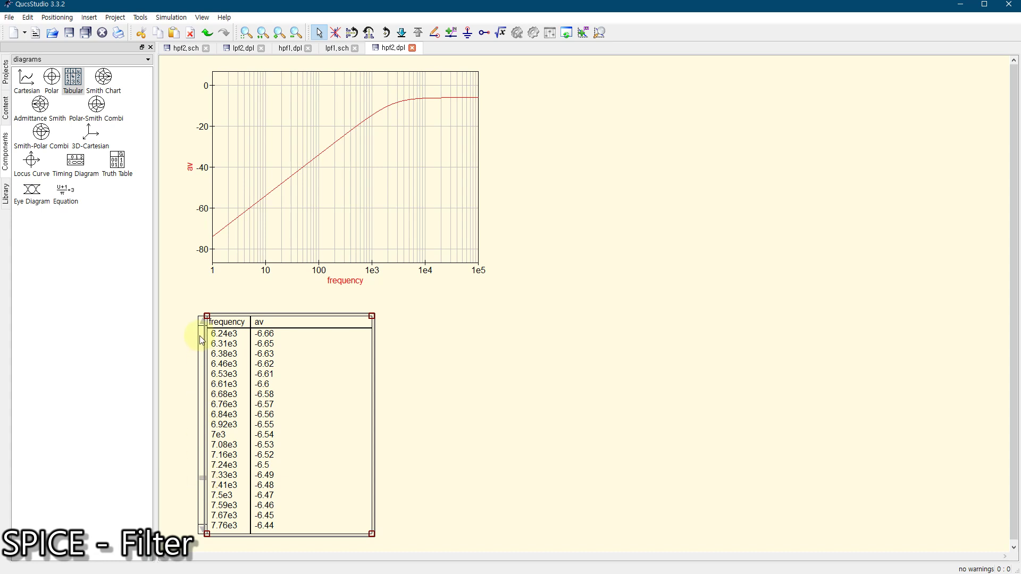
pyautogui.click(202, 530)
pyautogui.click(201, 530)
pyautogui.moveTo(202, 529); pyautogui.dragTo(202, 531)
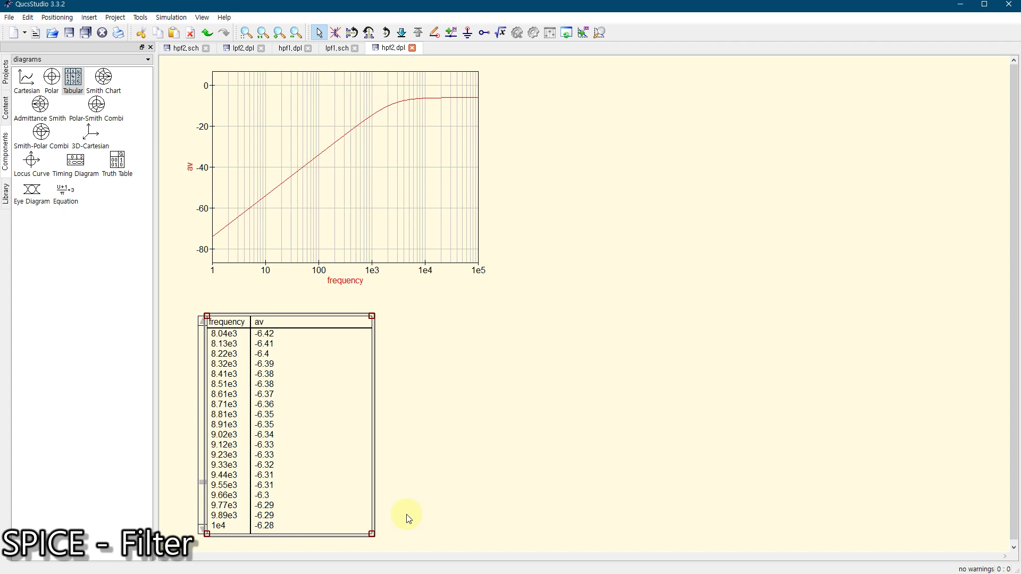
# Step: Set L0 in Eqn2 of the hpf2 schematic to 0.8e-3, then simulate again to check av at 10 kHz
pyautogui.click(185, 49)
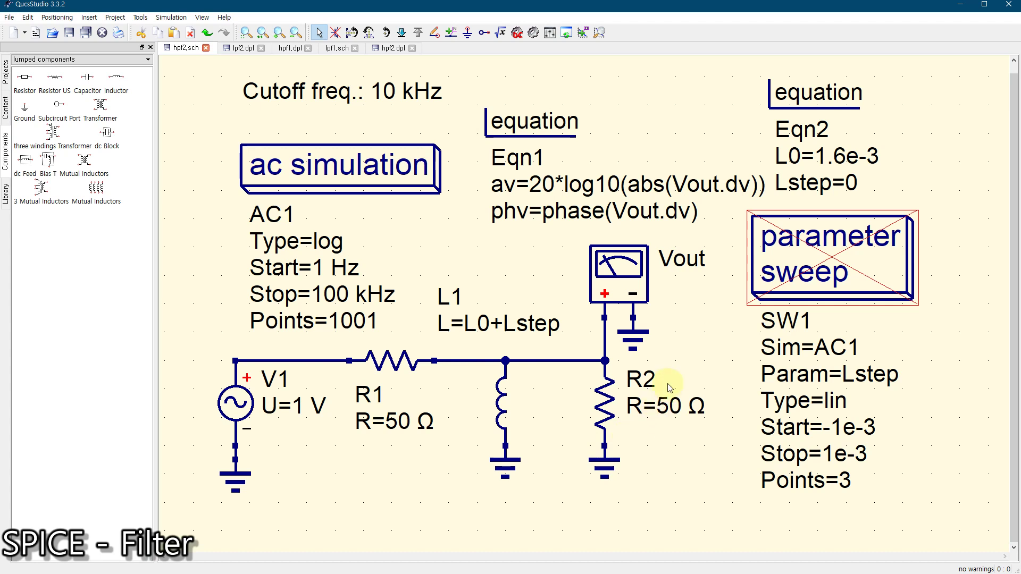
pyautogui.doubleClick(805, 88)
pyautogui.click(457, 264)
pyautogui.moveTo(462, 265); pyautogui.dragTo(434, 265)
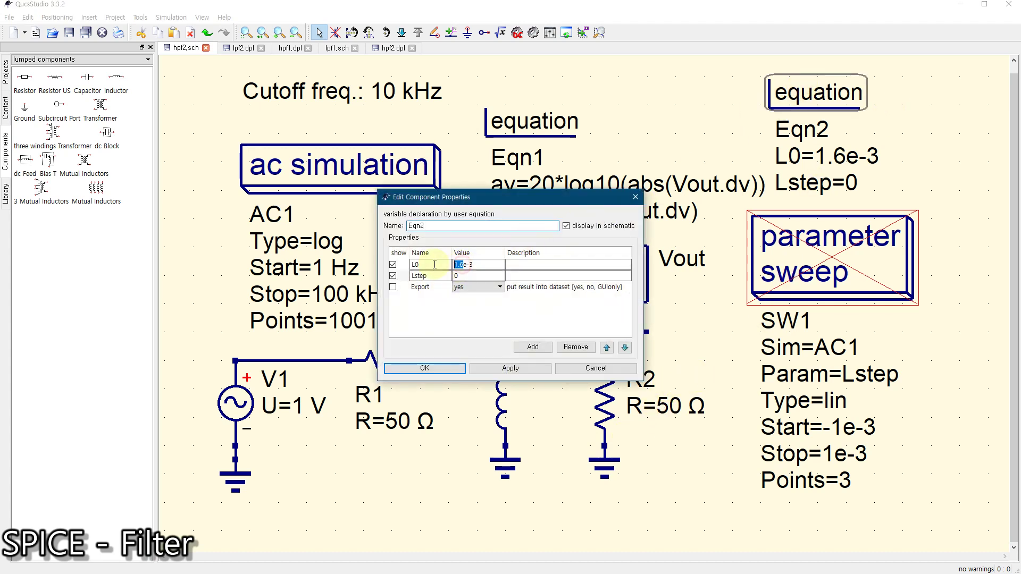
pyautogui.write('0.8')
pyautogui.click(438, 368)
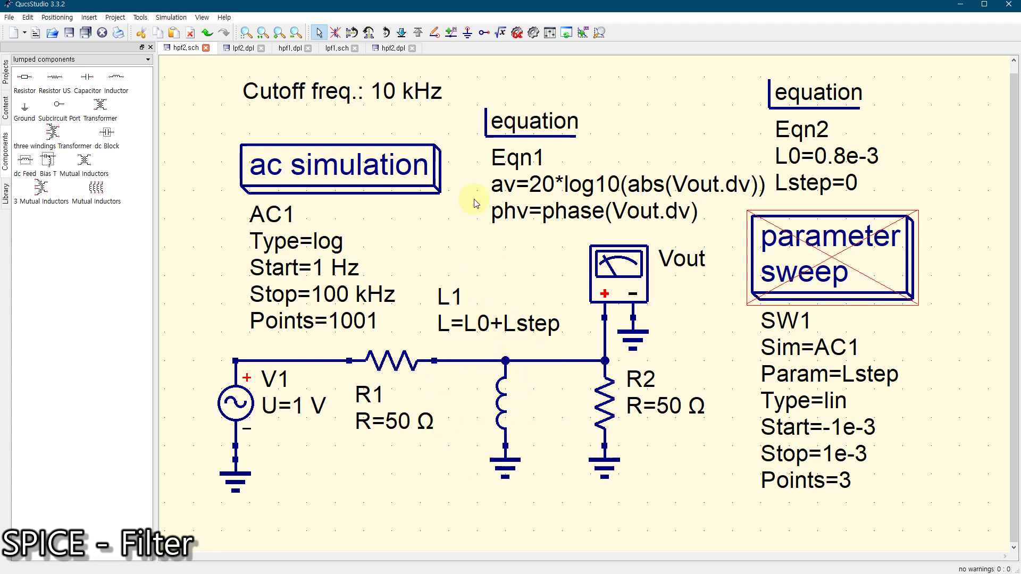
pyautogui.click(533, 33)
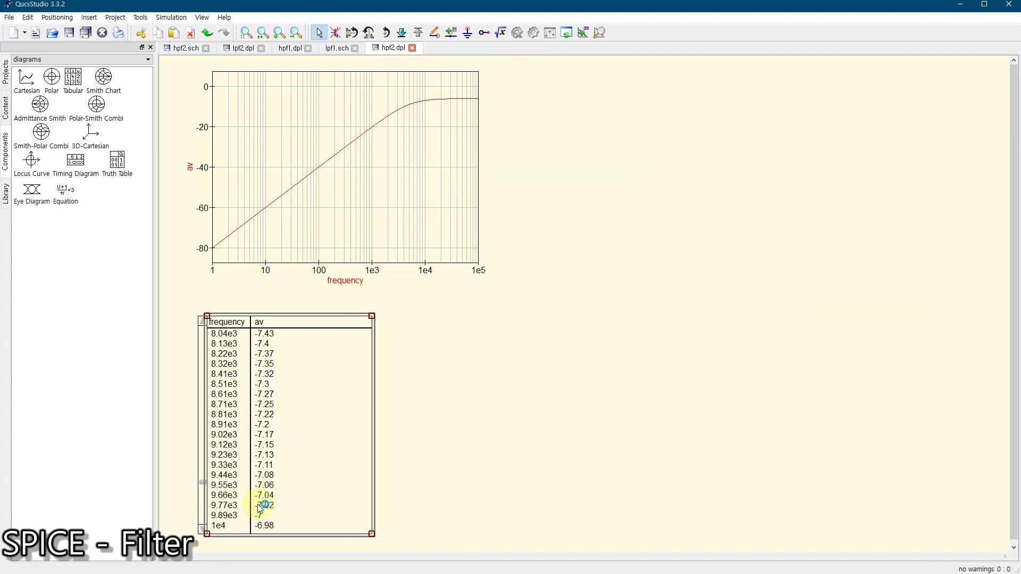
pyautogui.click(203, 528)
pyautogui.click(202, 528)
pyautogui.click(202, 528)
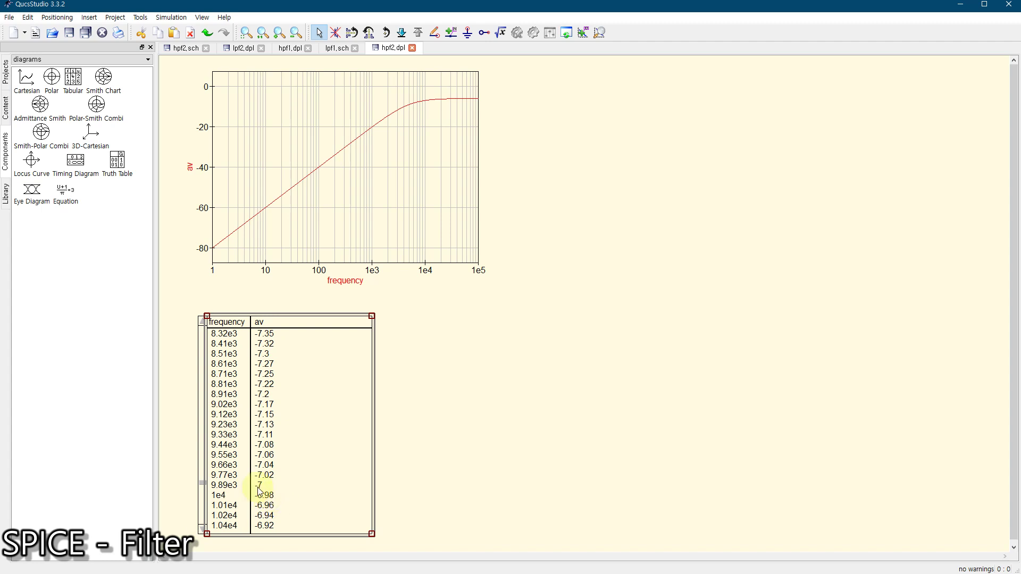
# Step: Set L0 in Eqn2 of the hpf2 schematic to 300e-6, then simulate again to check av at 10 kHz
pyautogui.click(183, 48)
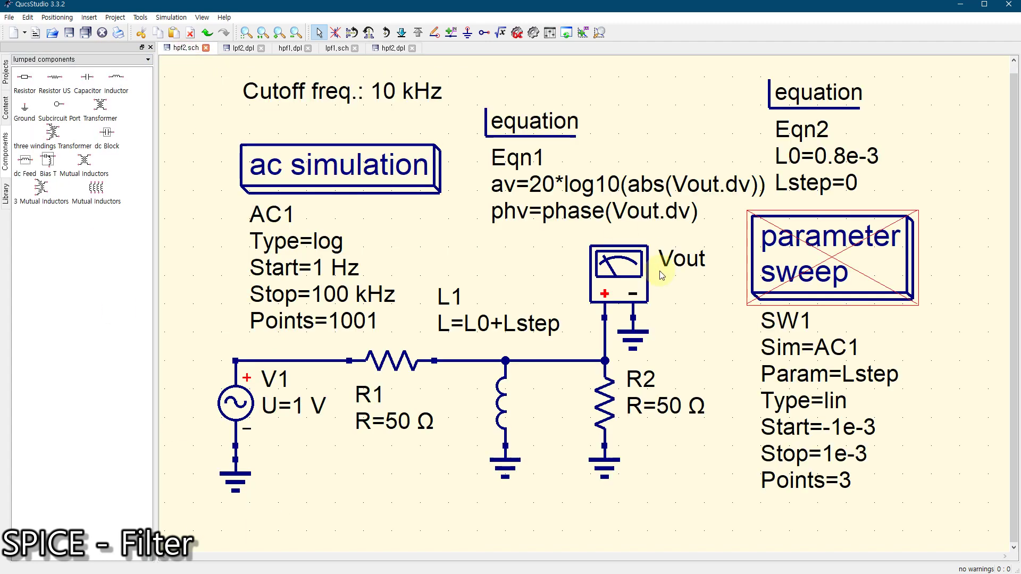
pyautogui.doubleClick(815, 98)
pyautogui.click(461, 265)
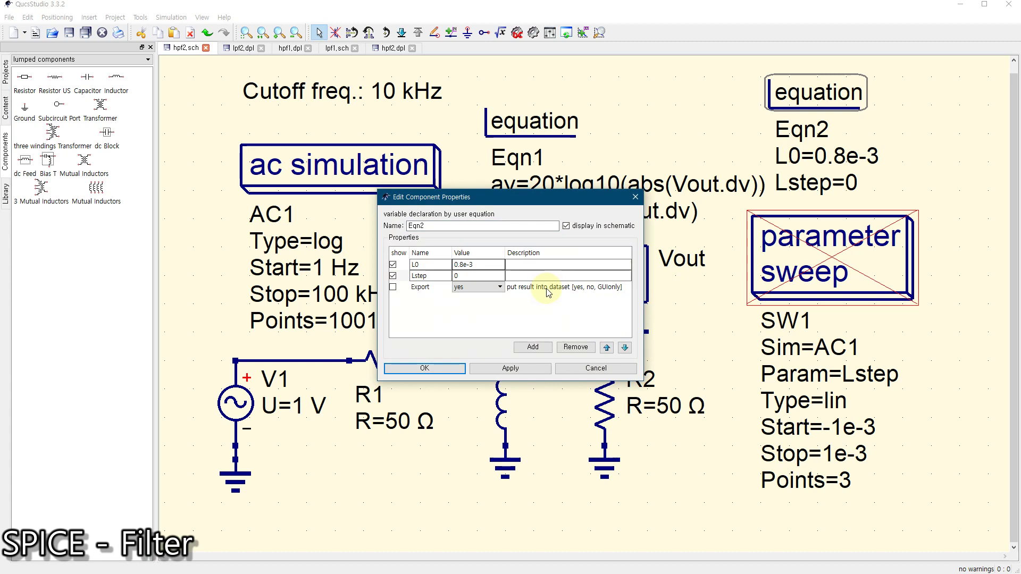
pyautogui.press('Delete')
pyautogui.press('Delete')
pyautogui.write('00')
pyautogui.press('Delete')
pyautogui.write('6')
pyautogui.write('3')
pyautogui.press('Delete')
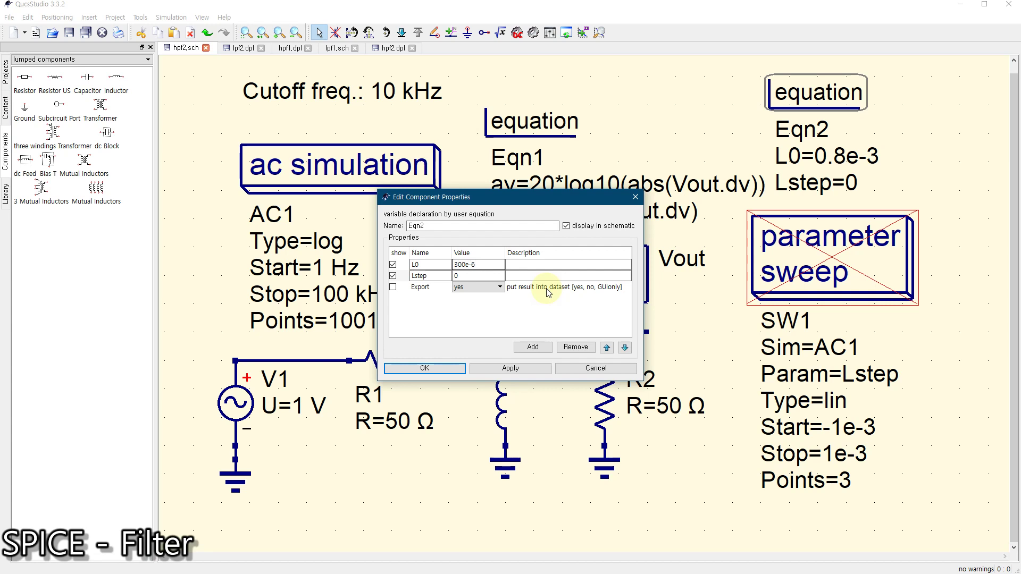
pyautogui.click(431, 368)
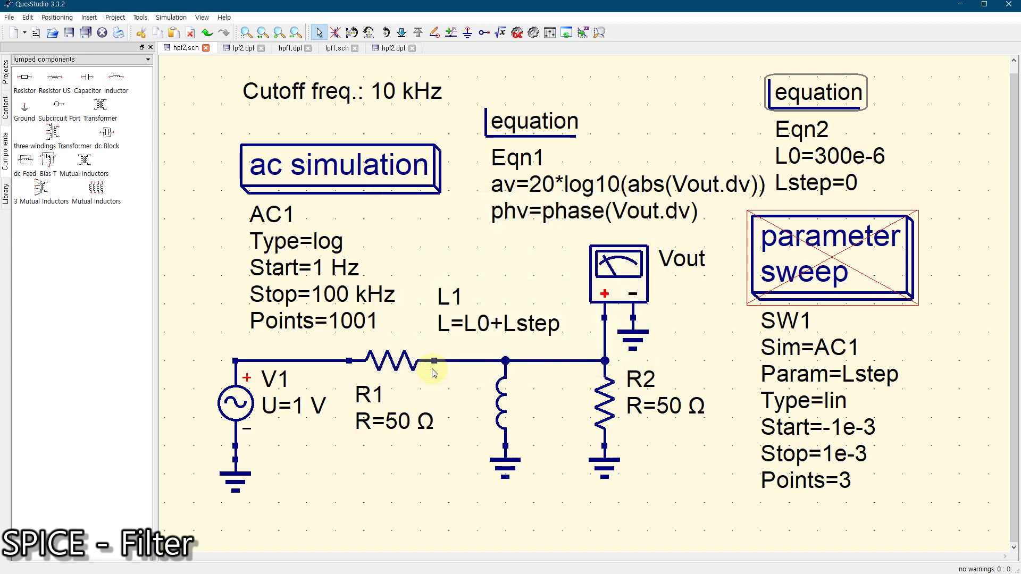
pyautogui.click(533, 33)
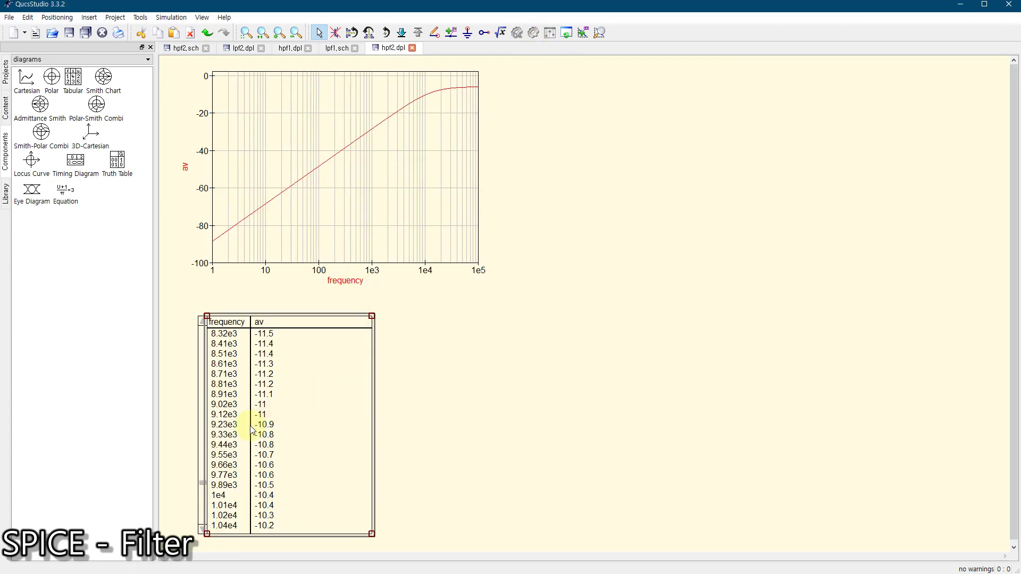
pyautogui.click(226, 498)
# Step: Set L0 in Eqn2 of the hpf2 schematic to 400e-6, simulate to check av at 10 kHz, and return to the schematic
pyautogui.click(181, 48)
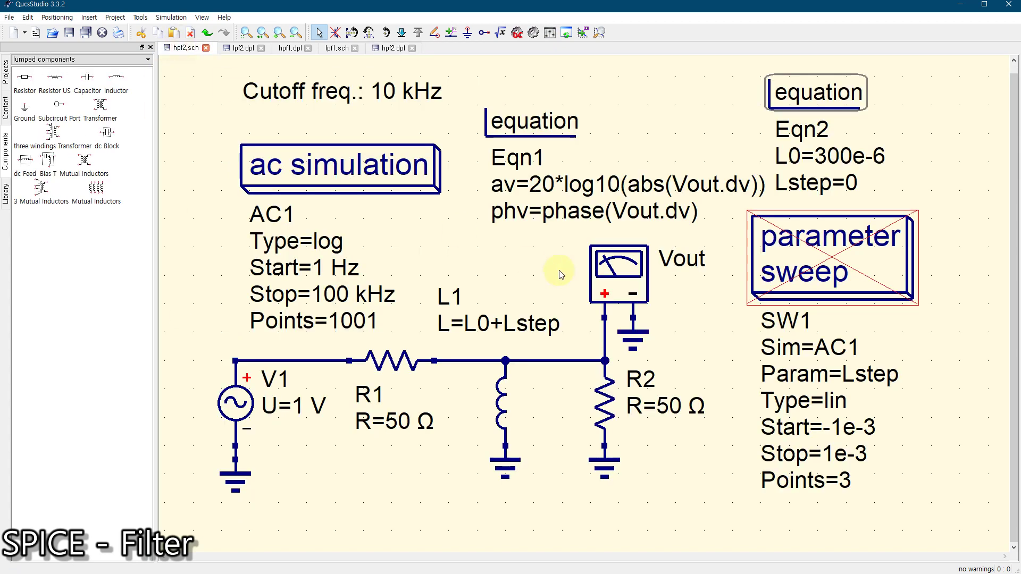
pyautogui.doubleClick(817, 102)
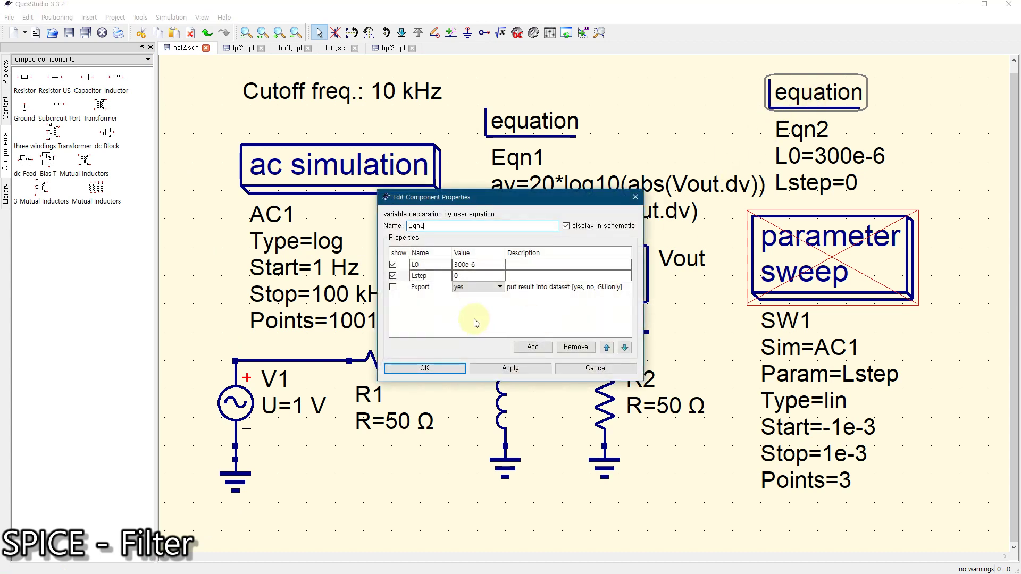
pyautogui.click(467, 265)
pyautogui.click(451, 265)
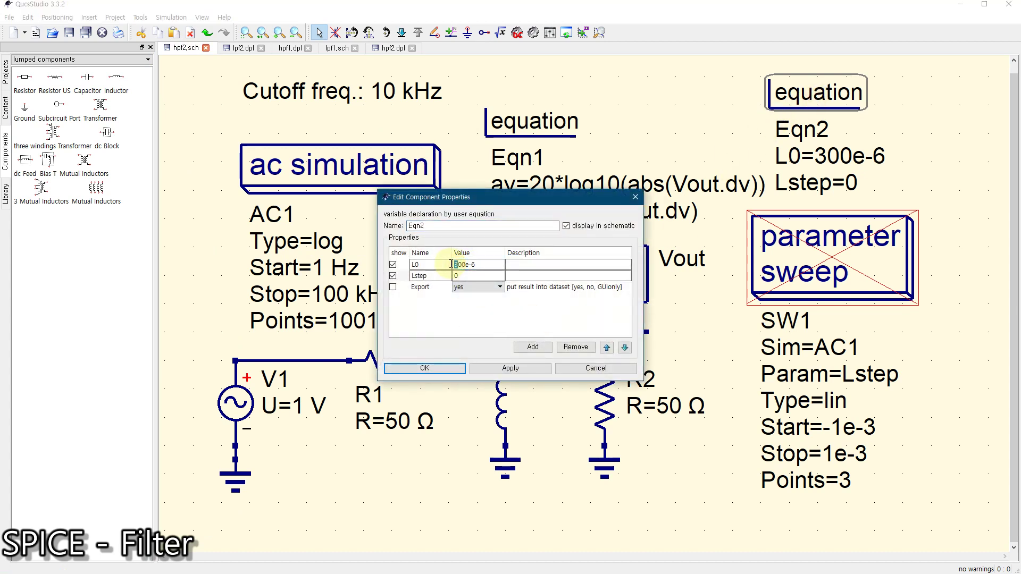
pyautogui.write('4')
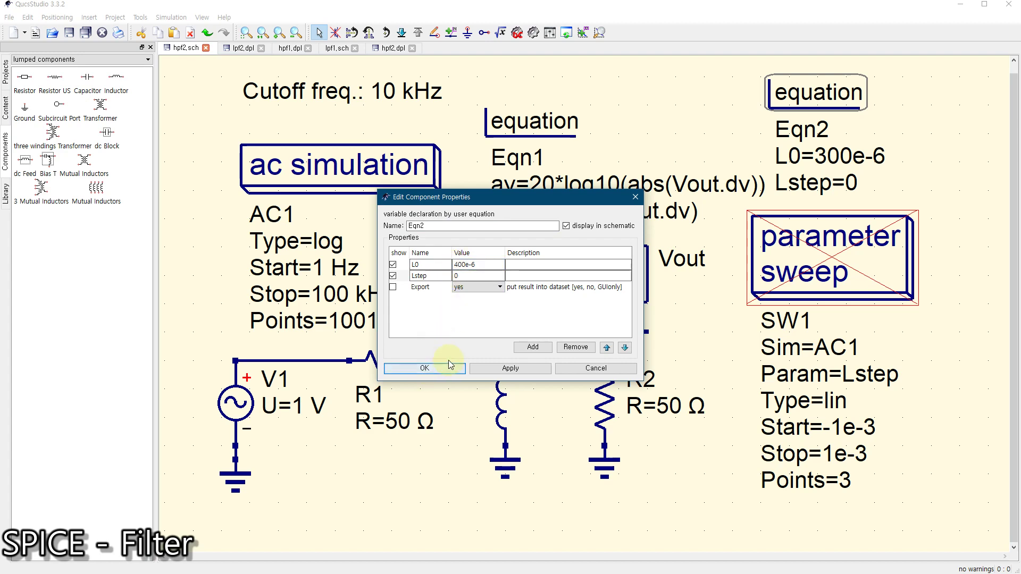
pyautogui.click(427, 368)
pyautogui.click(533, 32)
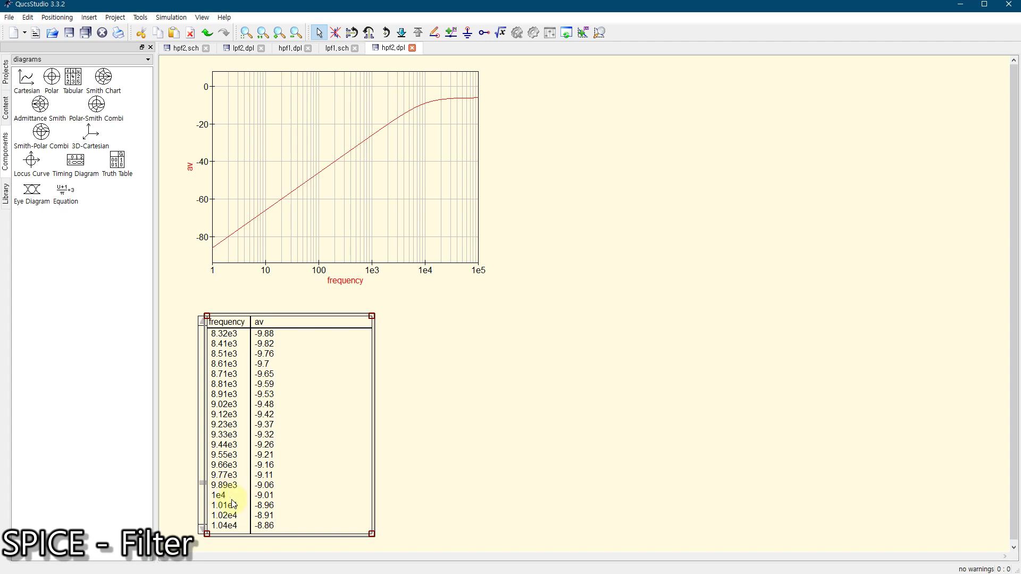
pyautogui.click(174, 49)
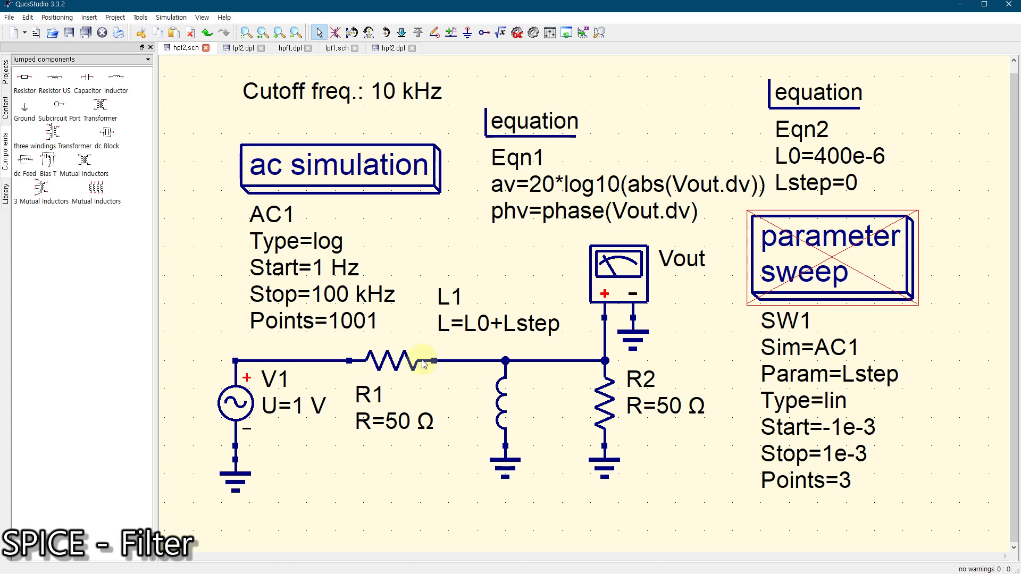
# Step: Compare the lpf1 and hpf2 schematics with the gain and phase plots in the lpf2 display
pyautogui.click(331, 49)
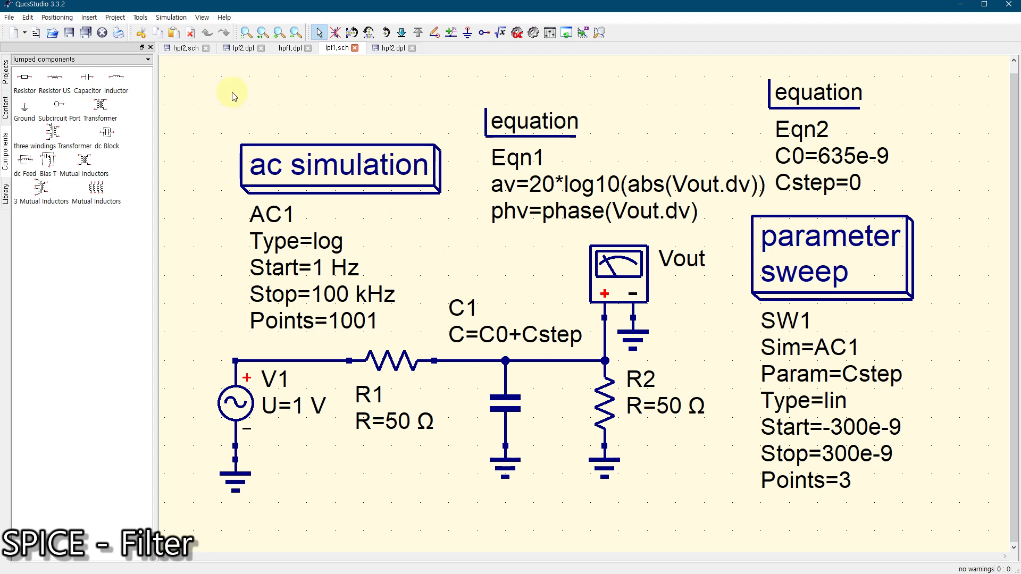
pyautogui.click(230, 53)
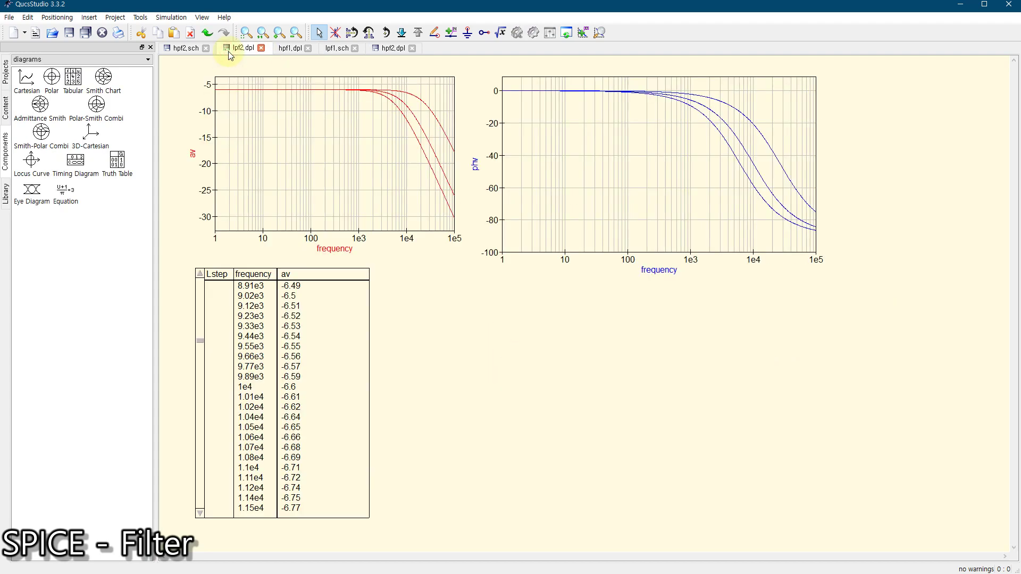
pyautogui.click(188, 49)
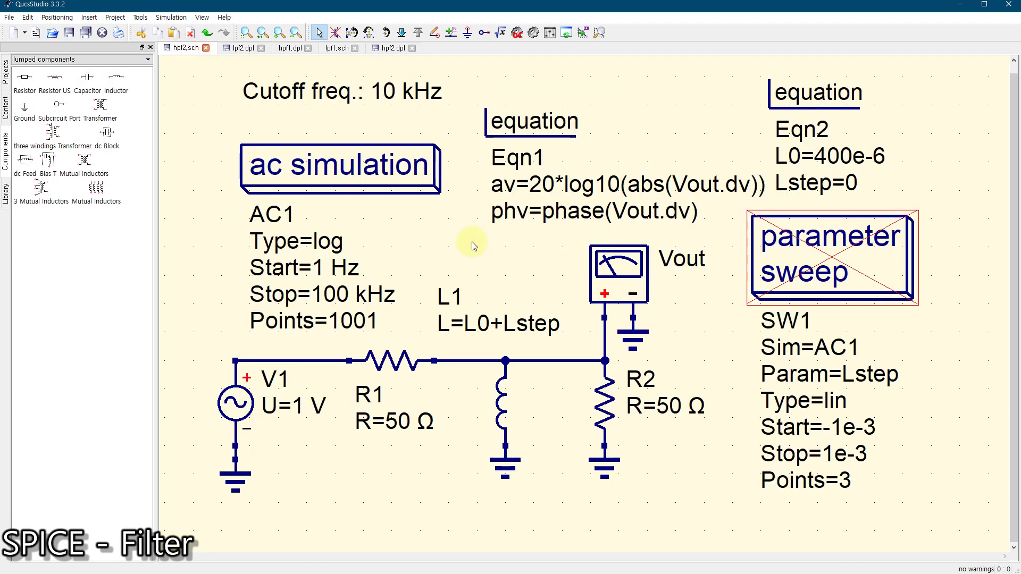
pyautogui.click(240, 49)
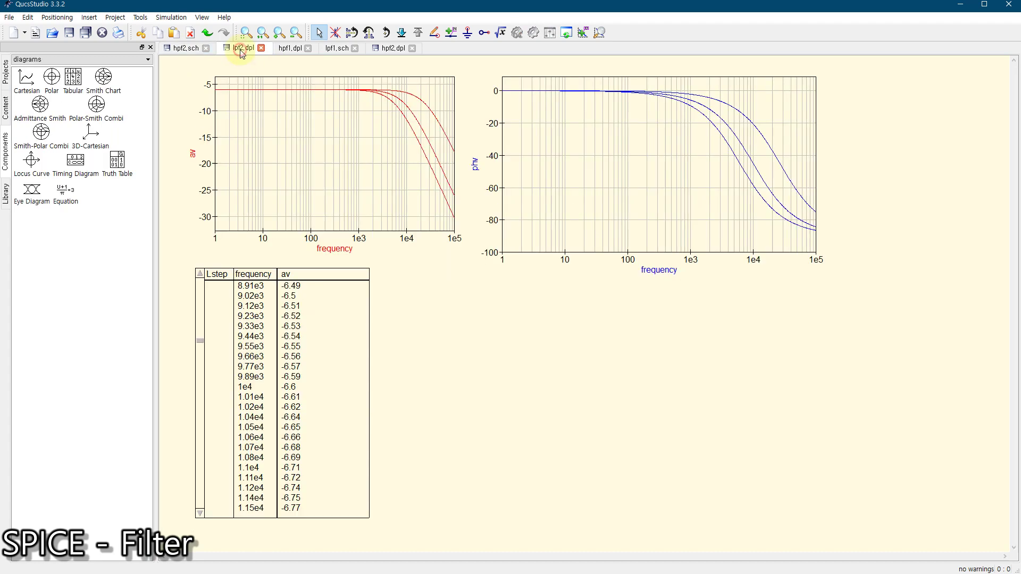
# Step: Open the lpf2.sch schematic file
pyautogui.click(9, 17)
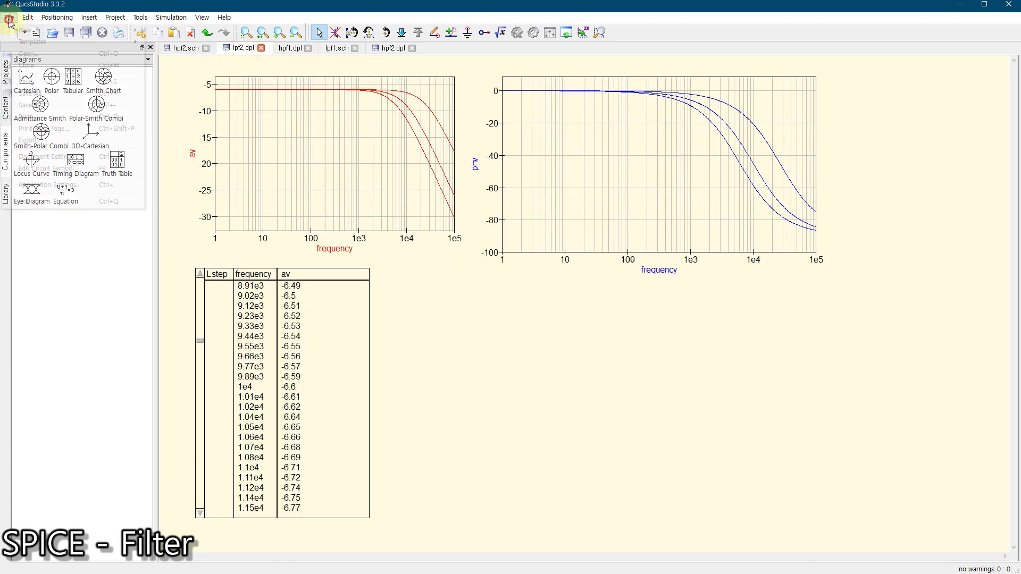
pyautogui.click(27, 56)
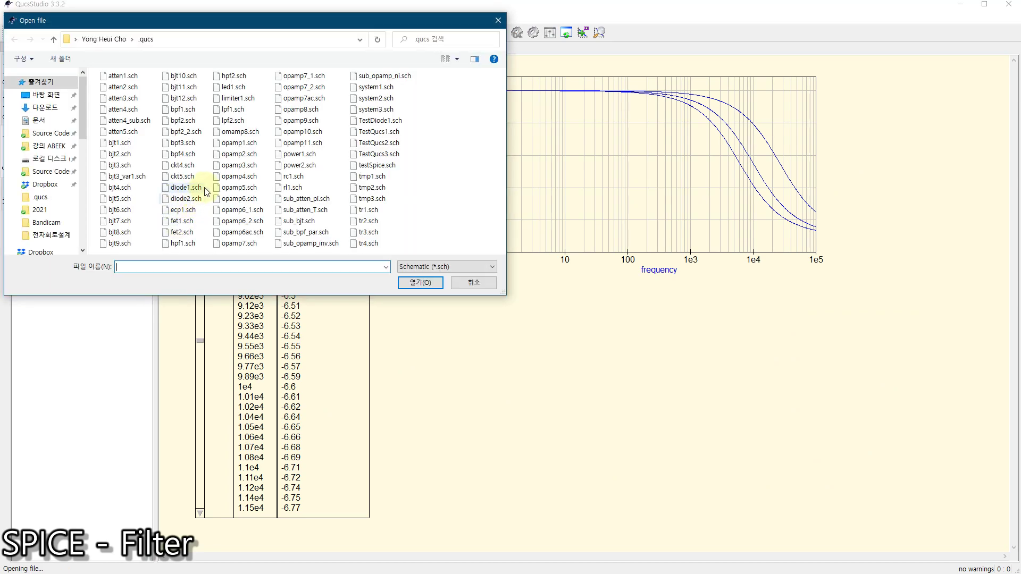
pyautogui.click(233, 121)
pyautogui.click(420, 283)
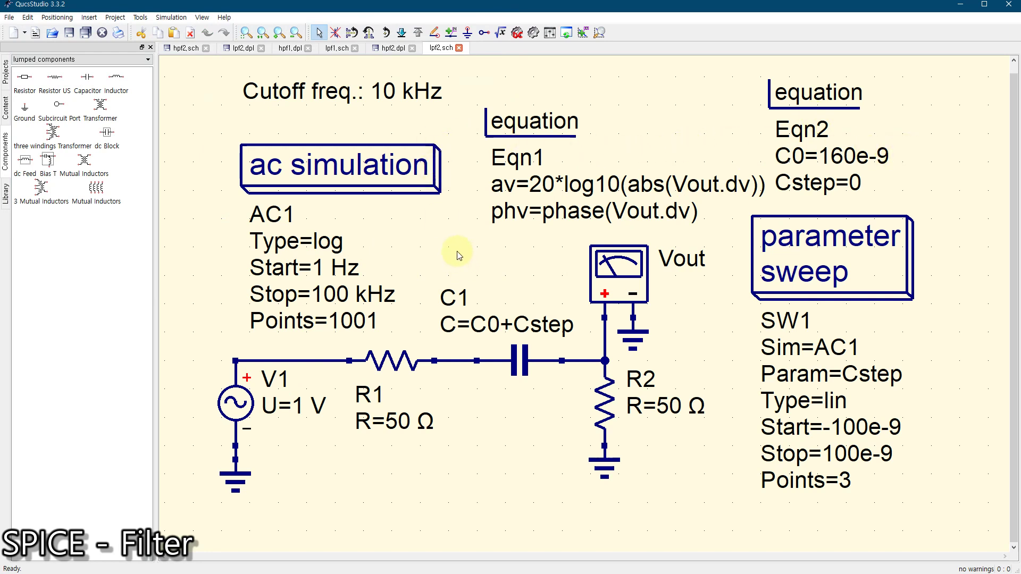
# Step: Open lpf1.sch and compare its shunt-capacitor circuit with the series-capacitor circuit in the lpf2 schematic
pyautogui.click(15, 22)
pyautogui.click(32, 42)
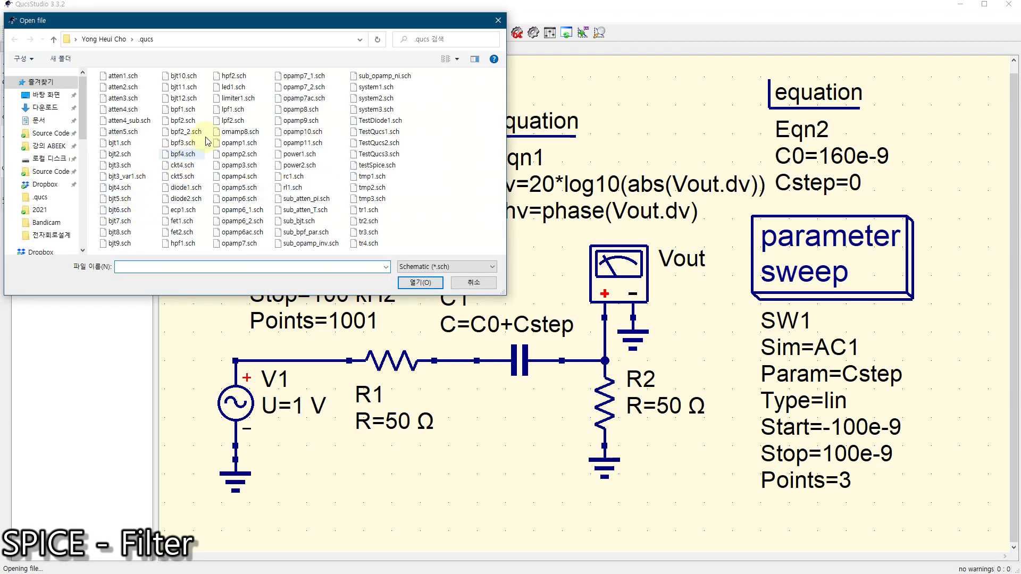
pyautogui.click(233, 109)
pyautogui.click(420, 282)
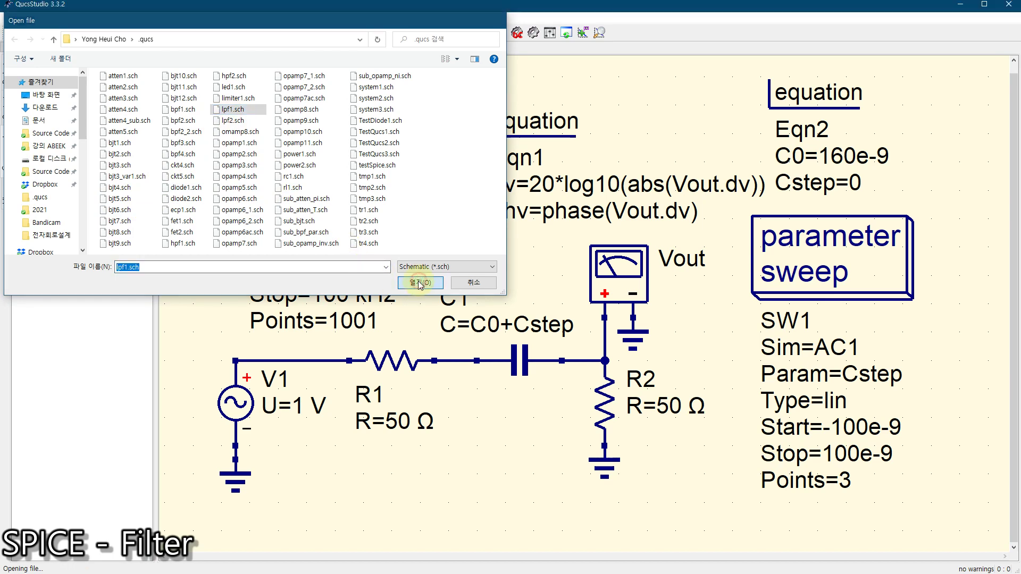
pyautogui.click(511, 275)
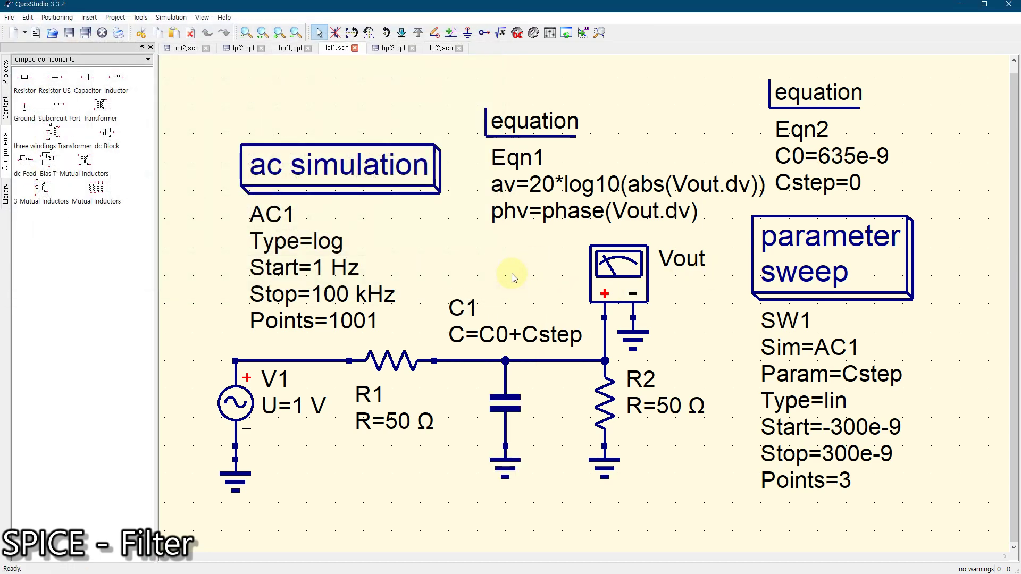
pyautogui.click(435, 52)
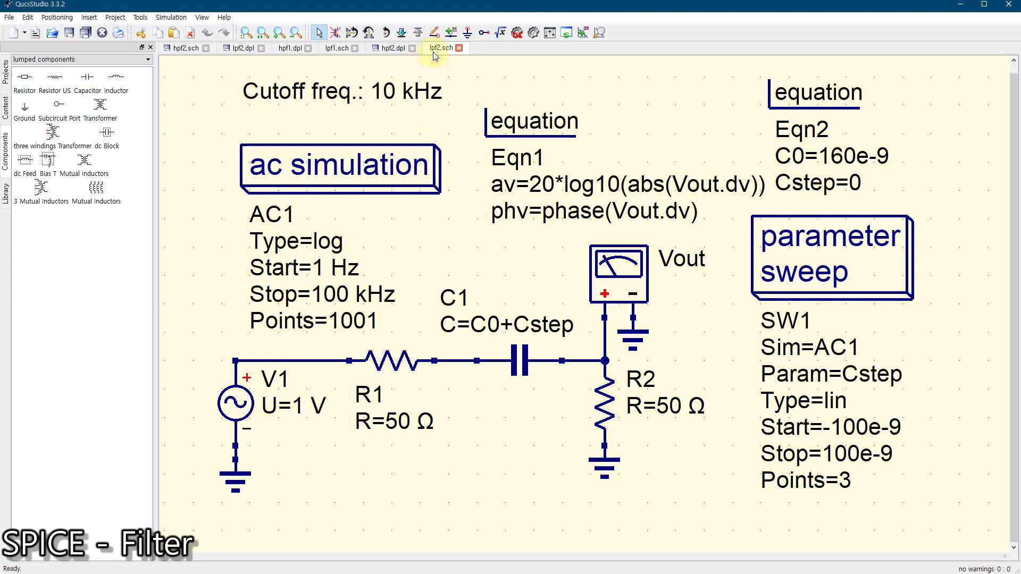
pyautogui.click(335, 52)
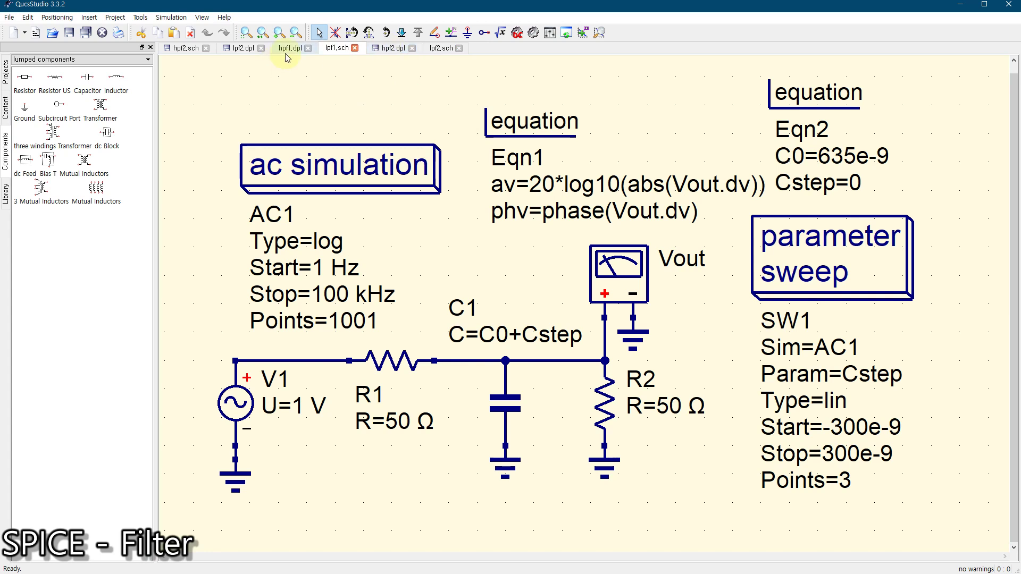
# Step: Return to the hpf2 schematic and open the hpf1.sch schematic file
pyautogui.click(178, 51)
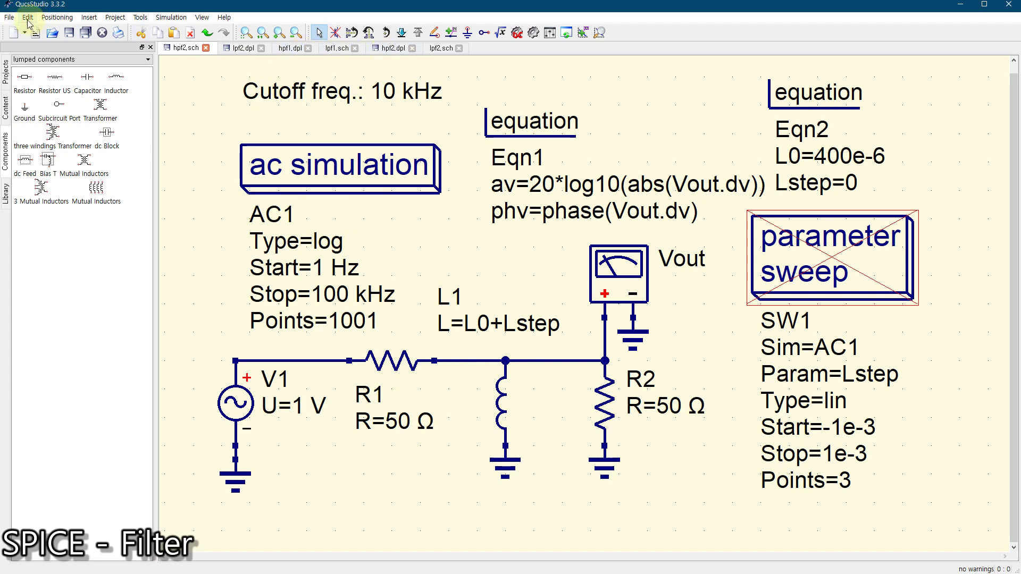
pyautogui.click(9, 17)
pyautogui.click(42, 57)
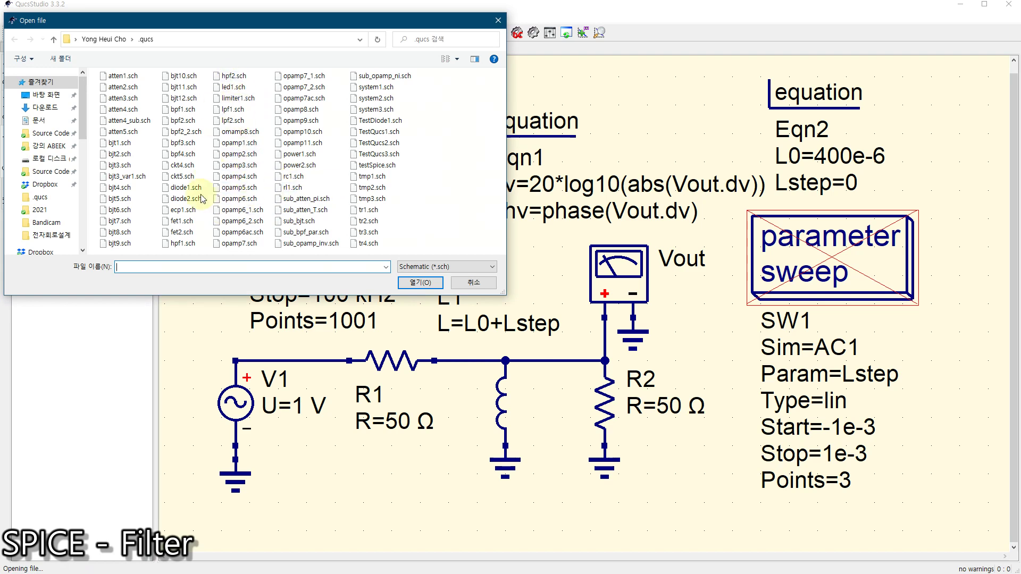
pyautogui.click(183, 243)
pyautogui.click(421, 282)
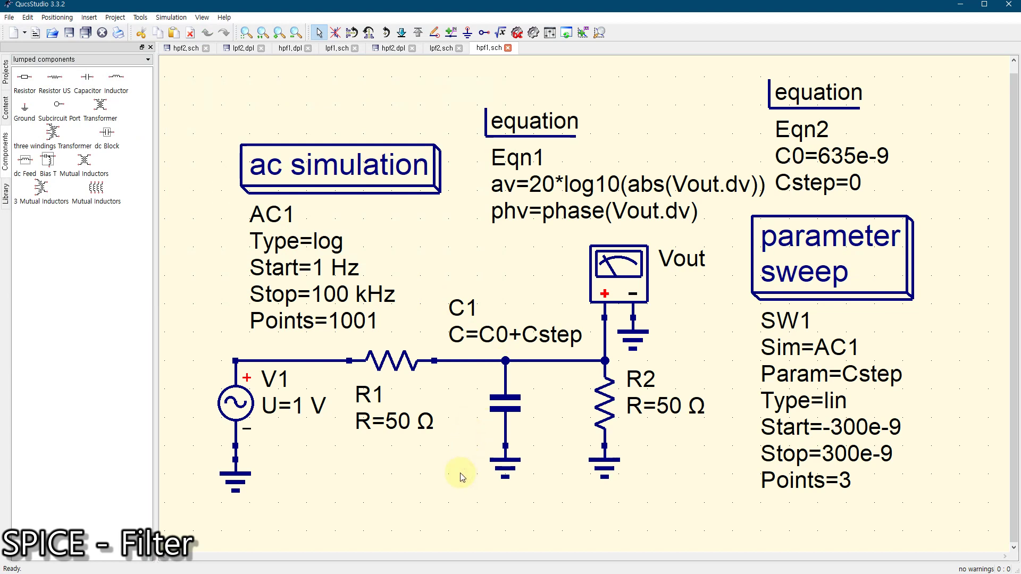
# Step: Compare the lpf2, hpf1 and hpf2 schematics and the lpf2 plots, checking where the capacitor or inductor sits in each circuit
pyautogui.click(436, 49)
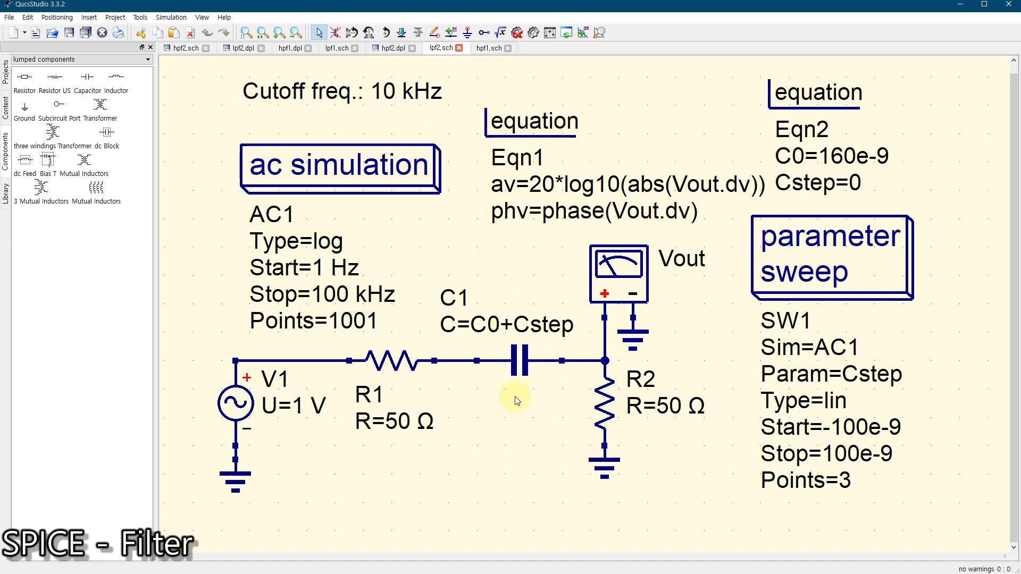
pyautogui.hotkey('ctrl', 'Tab')
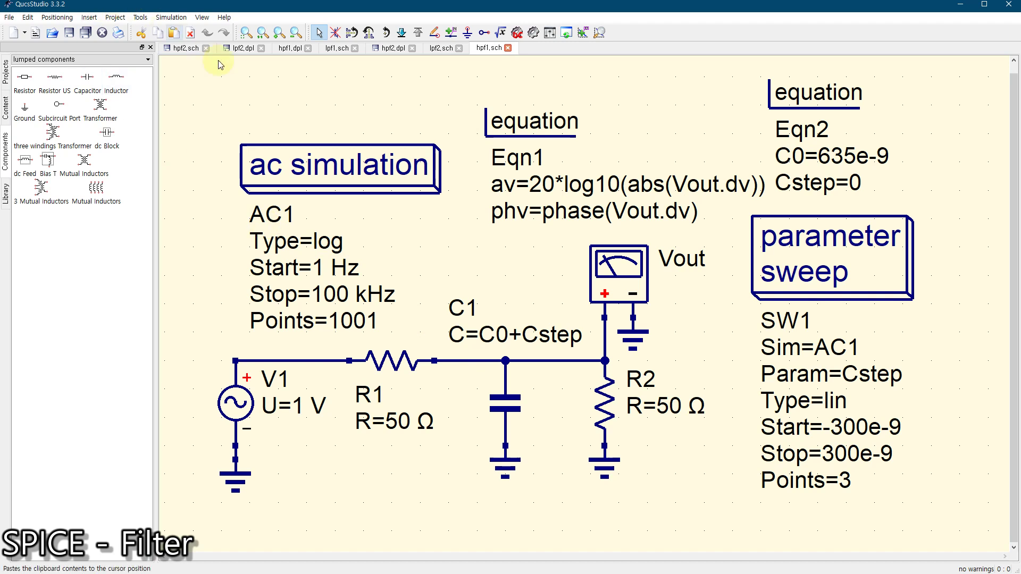
pyautogui.click(238, 48)
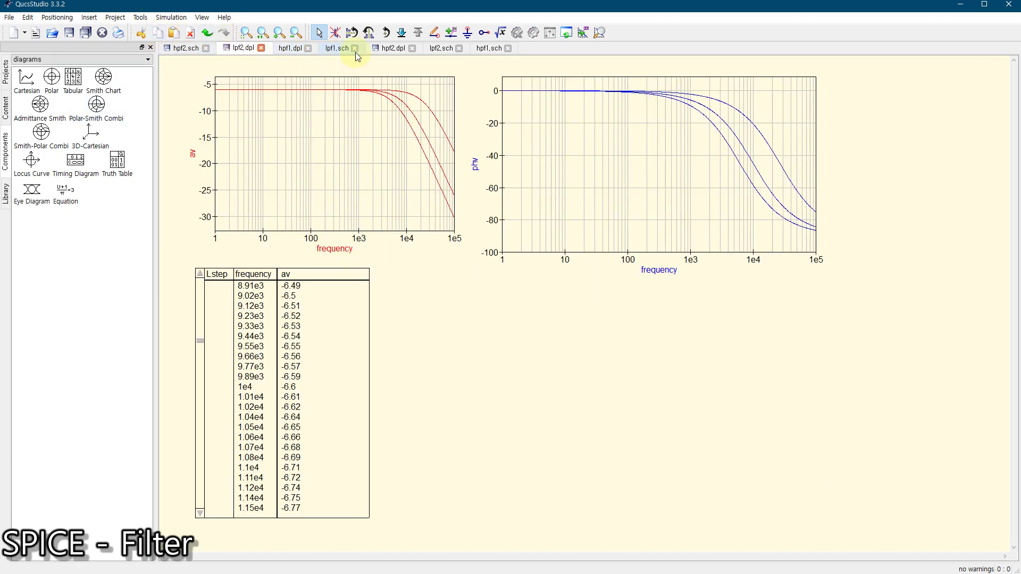
pyautogui.click(442, 48)
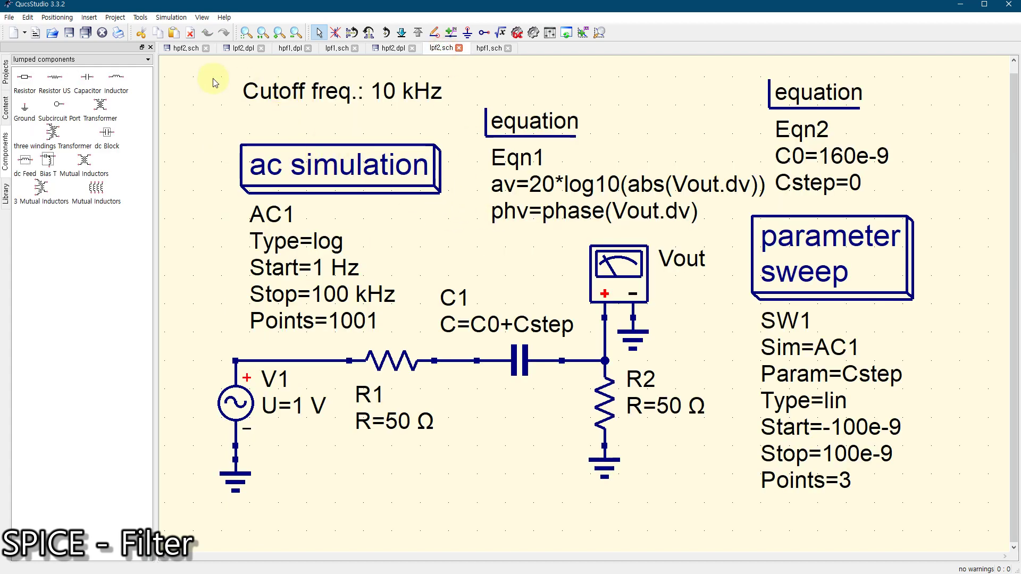
pyautogui.click(485, 49)
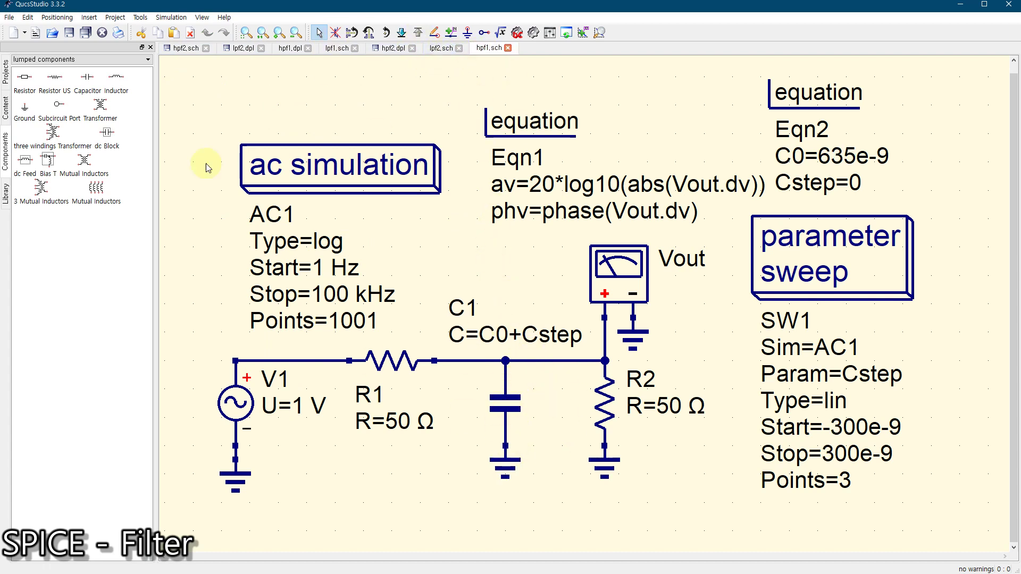
pyautogui.click(181, 49)
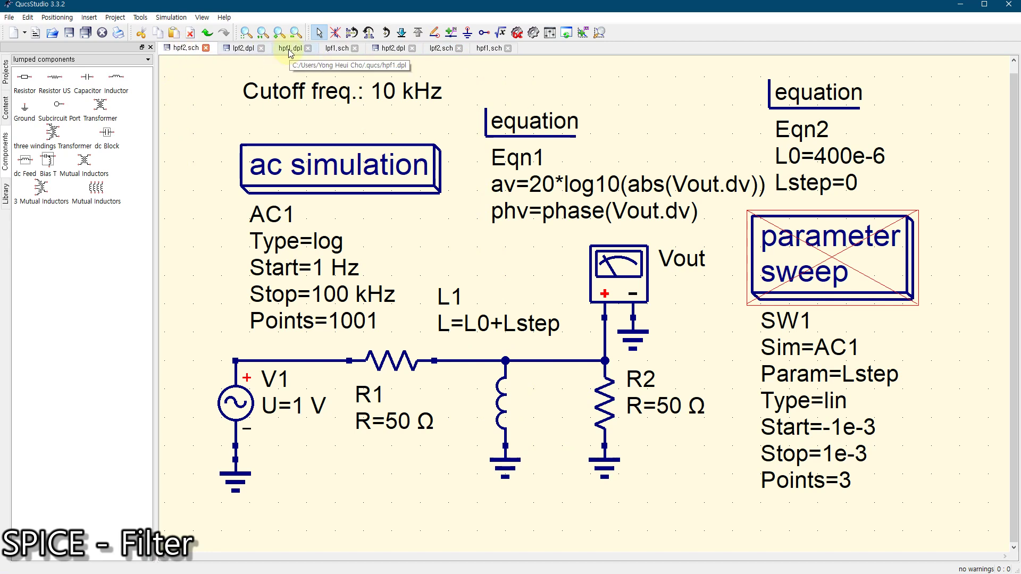
pyautogui.click(504, 406)
pyautogui.click(541, 423)
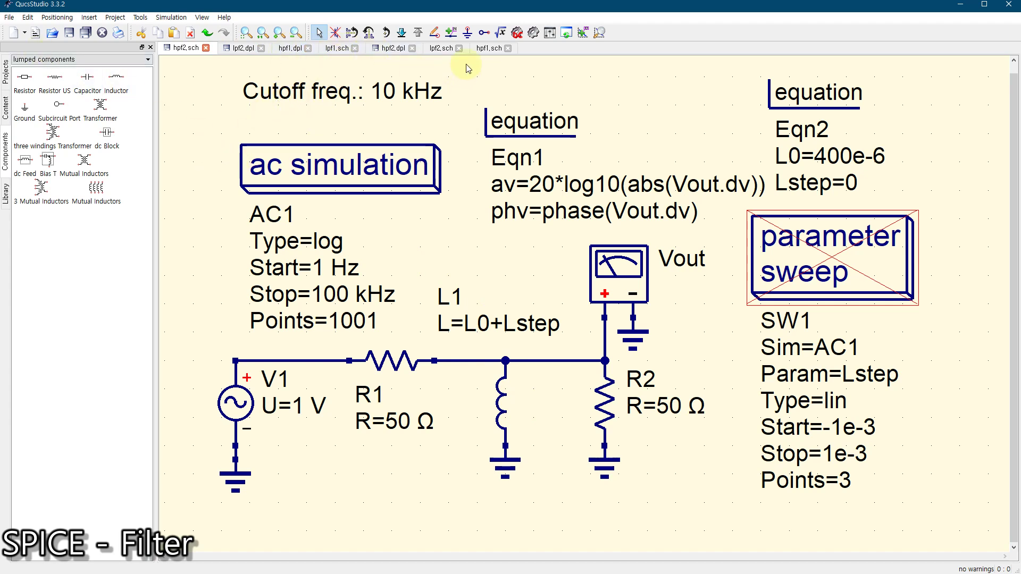
pyautogui.click(487, 48)
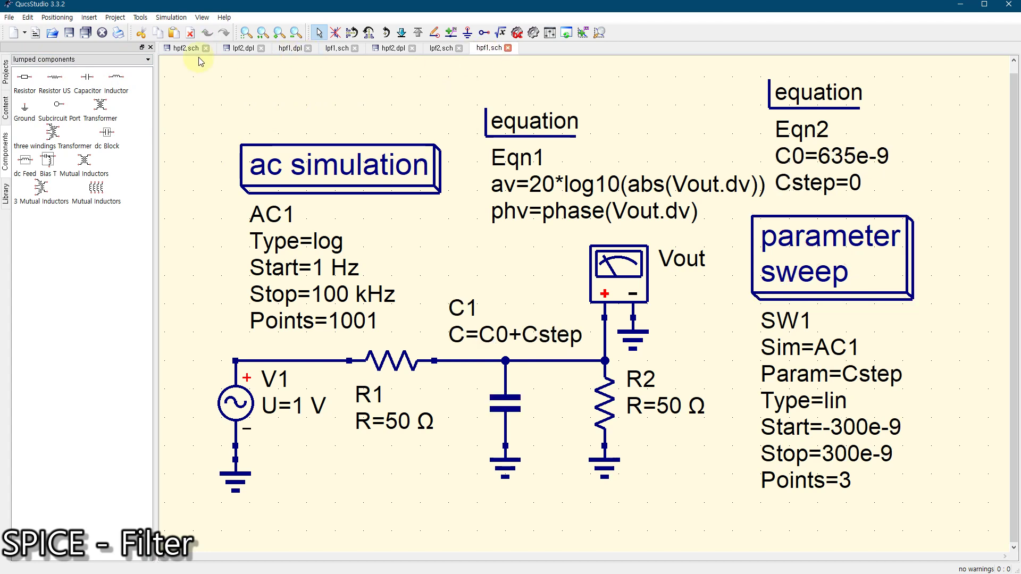
# Step: In the hpf2 schematic, delete the wires joining R1, L1 and R2, and the ground under inductor L1
pyautogui.click(183, 48)
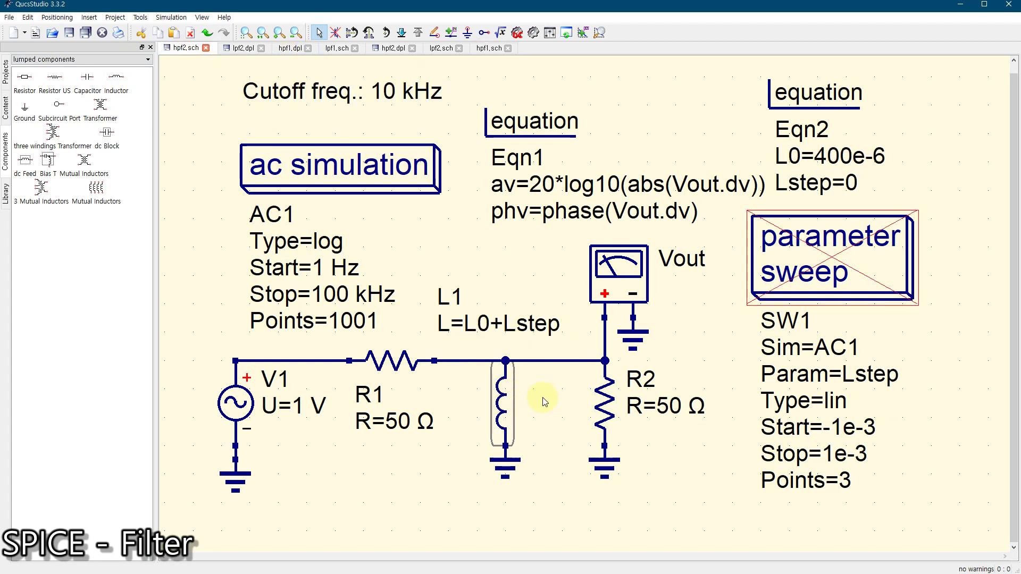
pyautogui.click(547, 361)
pyautogui.press('Delete')
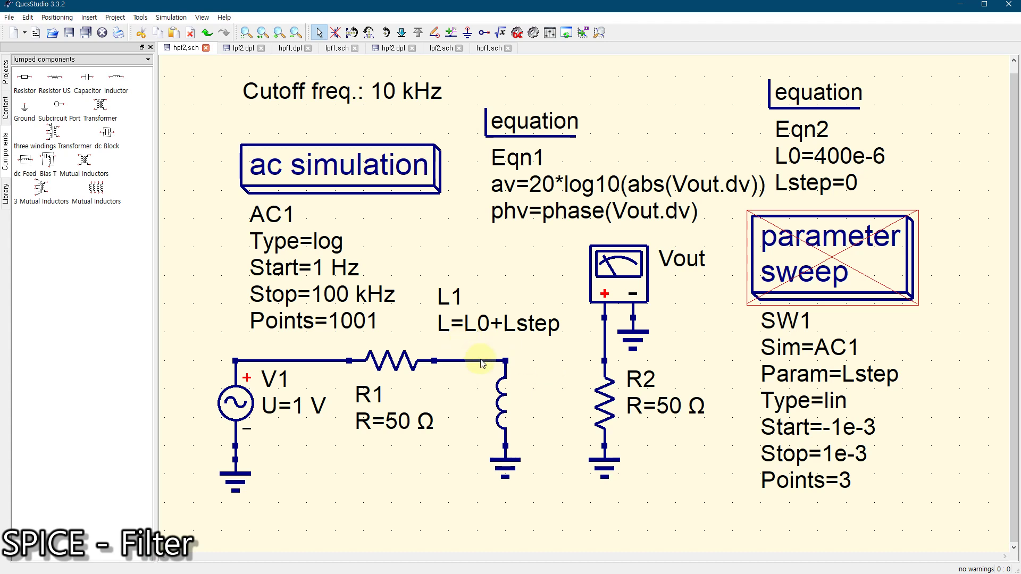
pyautogui.click(483, 361)
pyautogui.press('Delete')
pyautogui.click(500, 396)
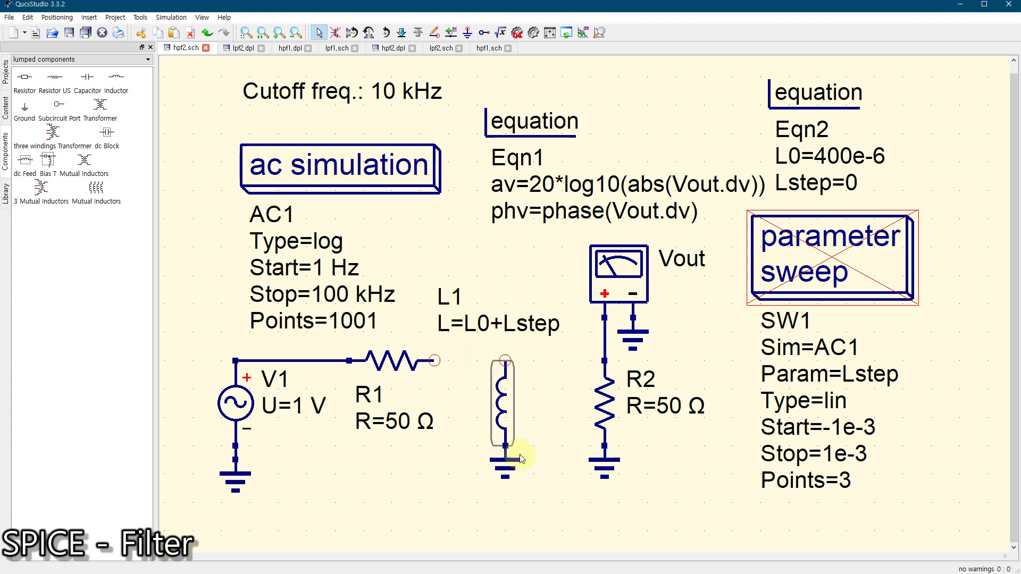
pyautogui.click(521, 458)
pyautogui.press('Delete')
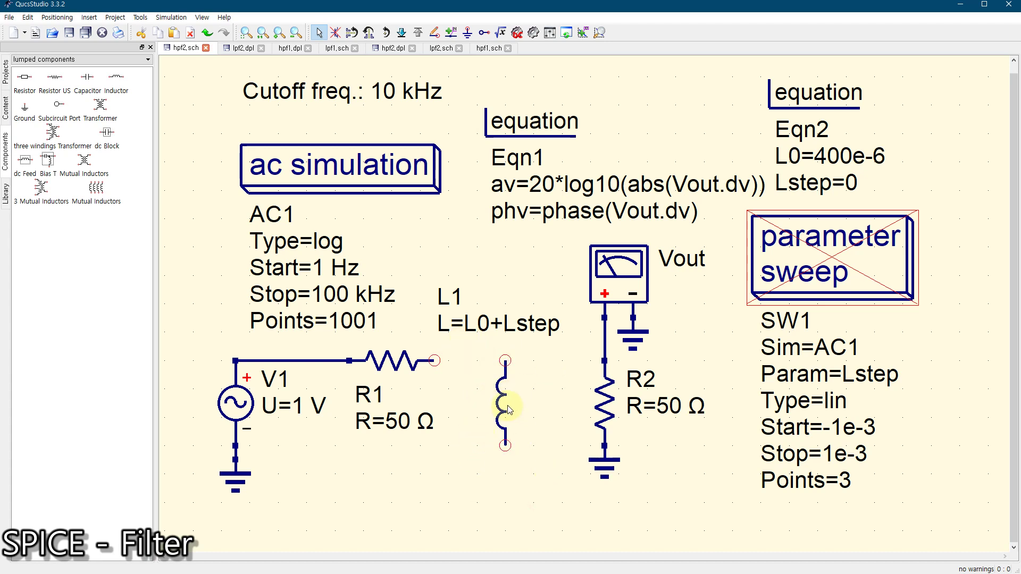
# Step: Rotate inductor L1 to horizontal, connect it in series between R1 and the Vout node, and place its label above it
pyautogui.click(505, 409)
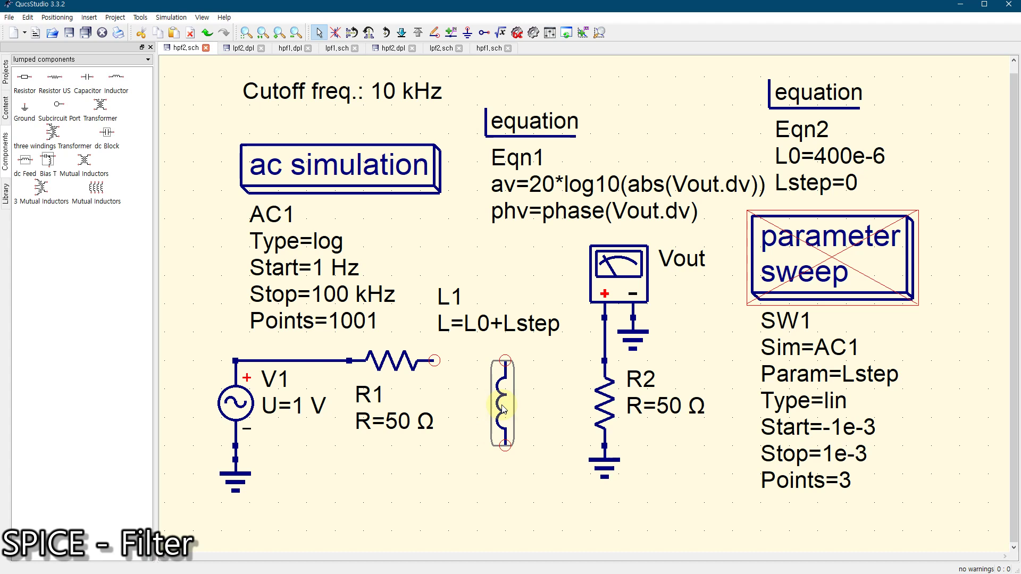
pyautogui.hotkey('ctrl', 'r')
pyautogui.moveTo(504, 409); pyautogui.dragTo(525, 371)
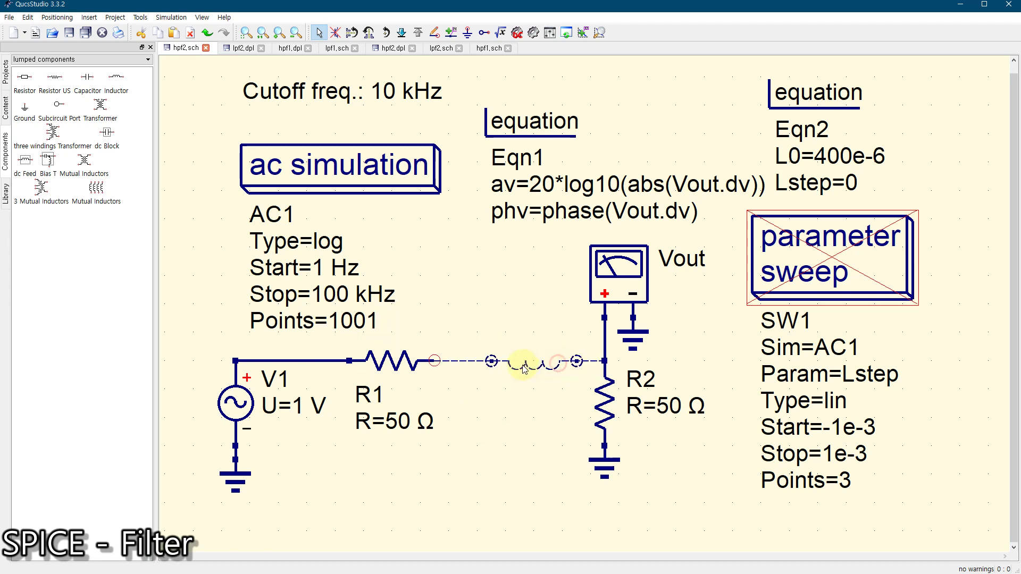
pyautogui.click(518, 406)
pyautogui.moveTo(350, 340); pyautogui.dragTo(489, 336)
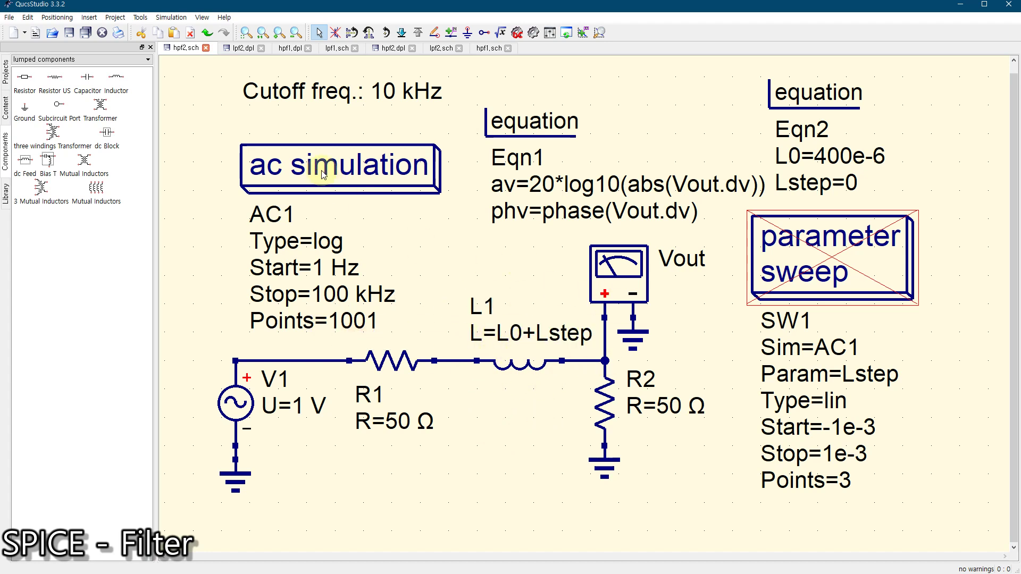
# Step: Review the series-capacitor circuit in the lpf2 schematic and the shunt-capacitor circuit in the hpf1 schematic
pyautogui.click(442, 48)
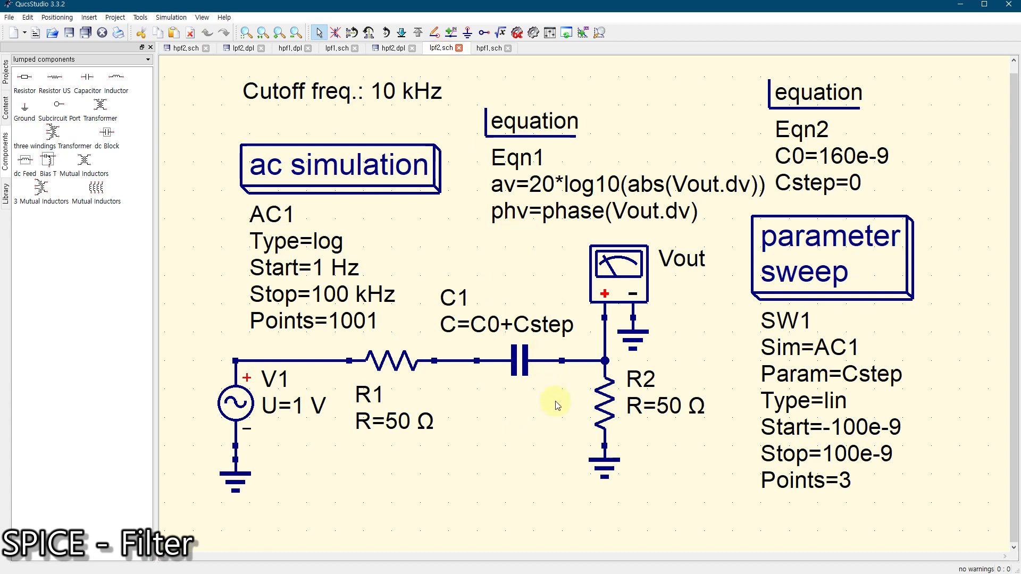
pyautogui.click(488, 48)
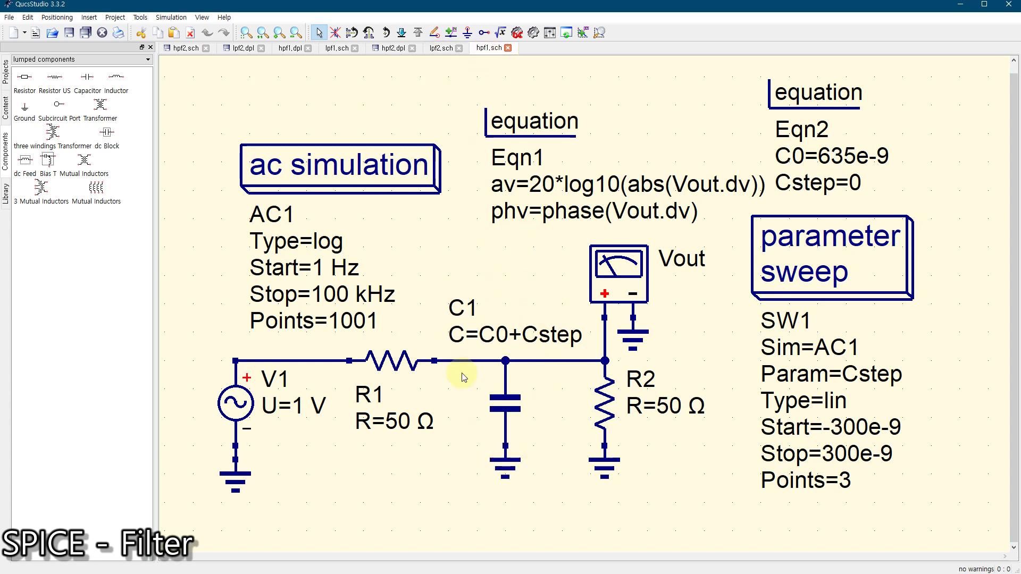
pyautogui.click(511, 469)
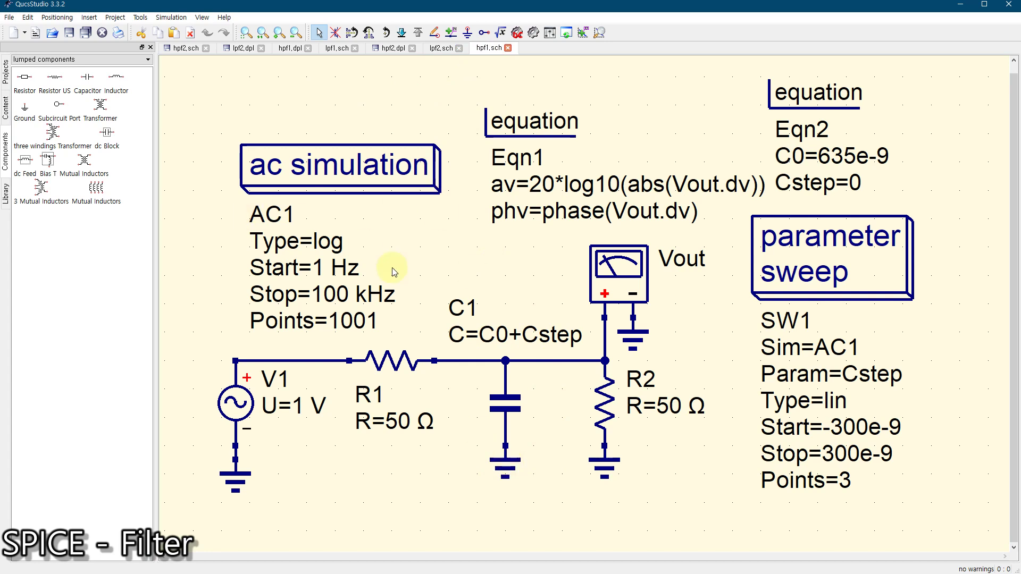